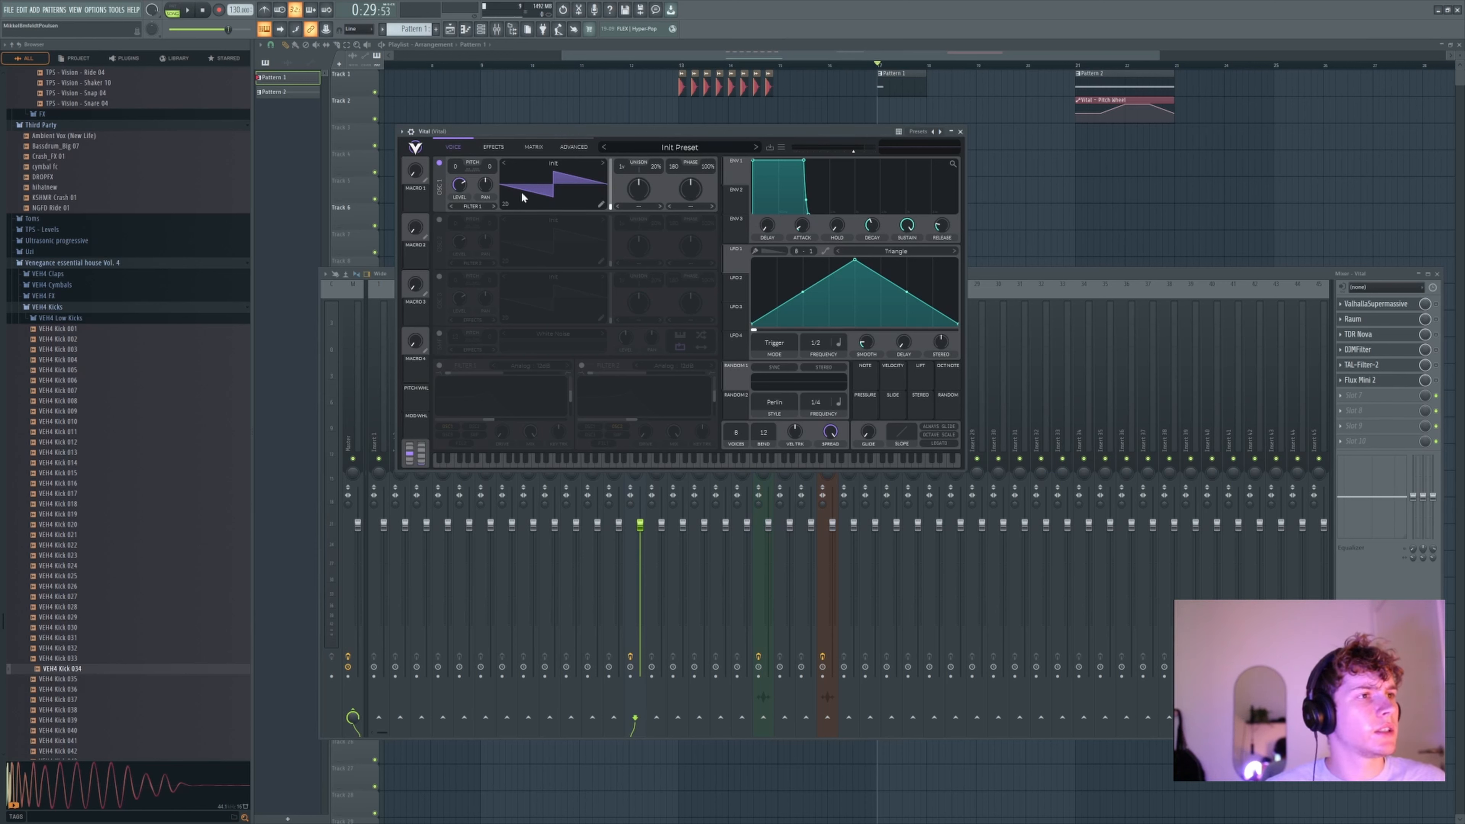
- Switch on oscillators 2 and 3 in Vital and switch both off again
click(440, 218)
click(440, 276)
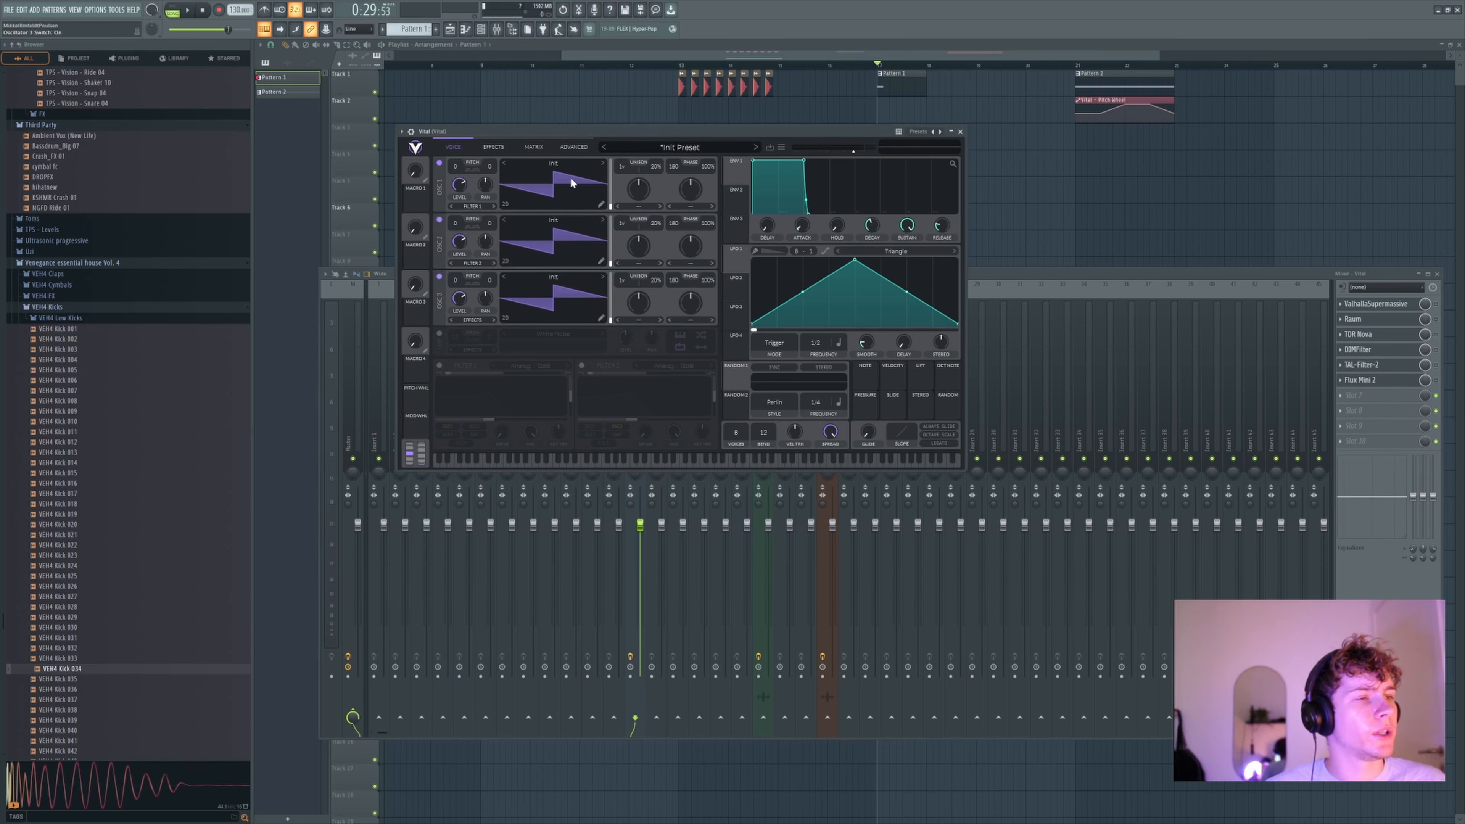
click(441, 275)
click(440, 220)
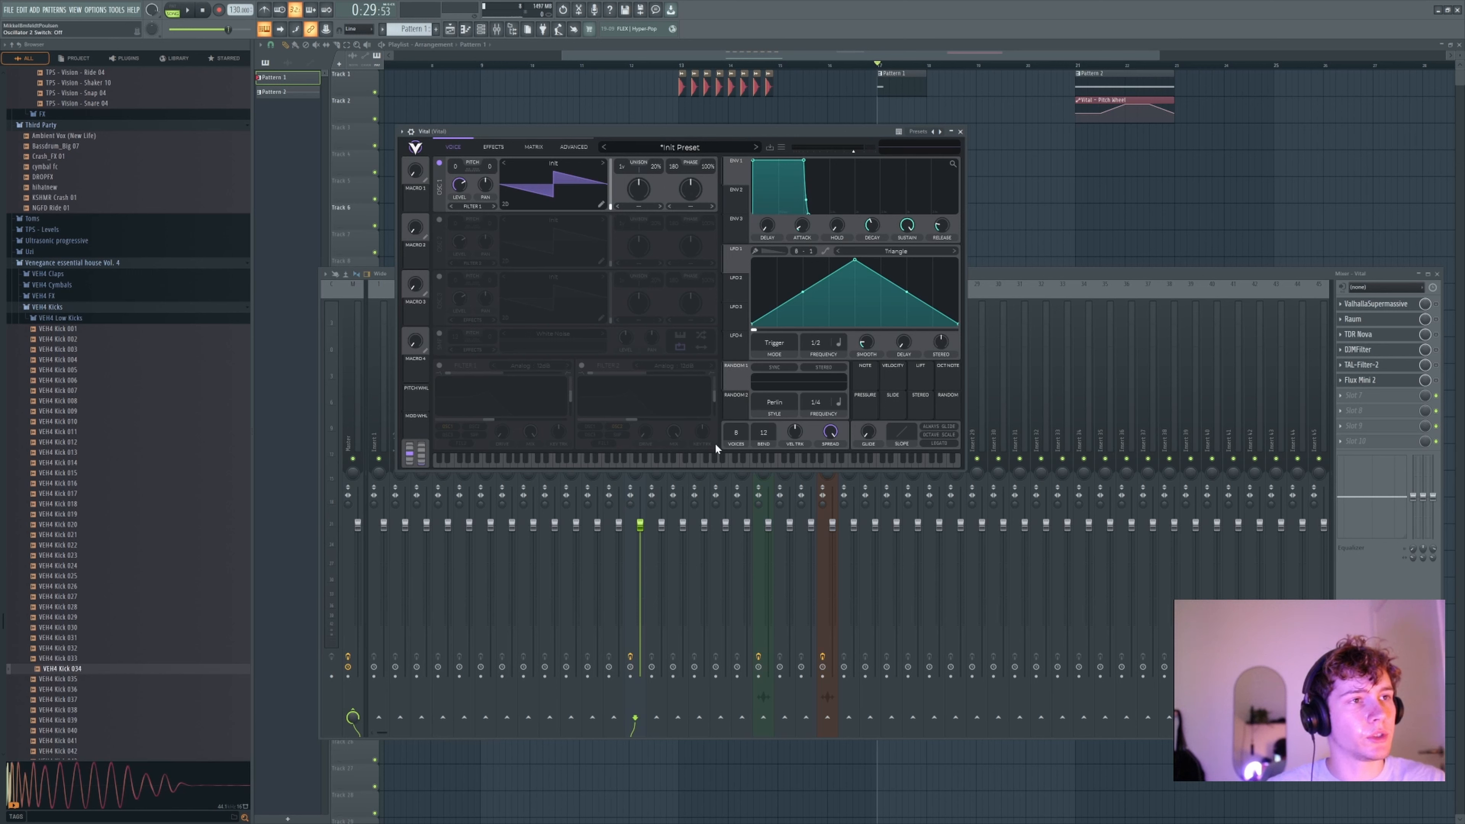
- Shape Envelope 1 into a plucky curve with a decay of about 0.68 s and no sustain, auditioning notes between adjustments
click(703, 464)
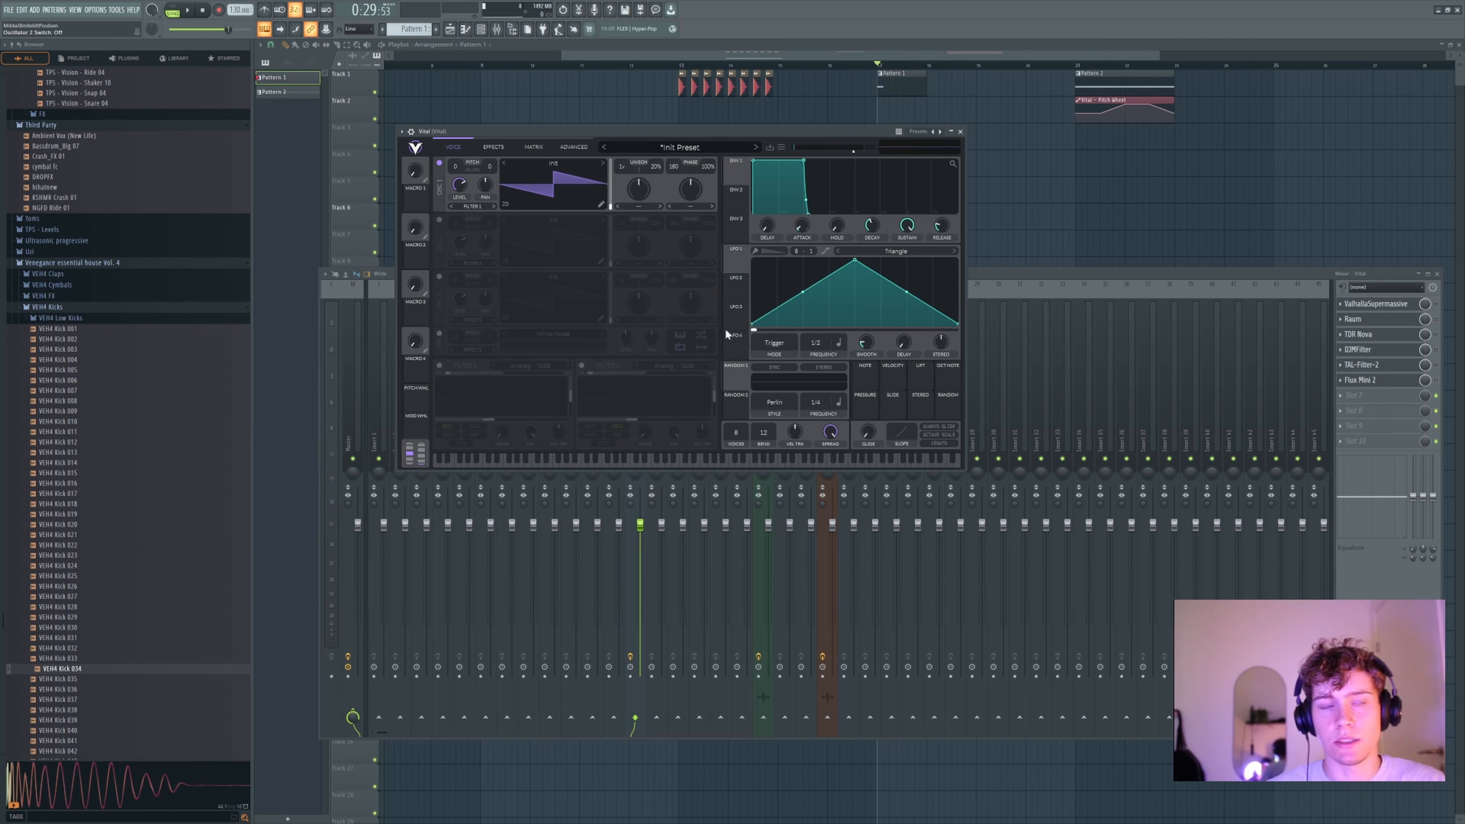
drag(804, 161, 819, 197)
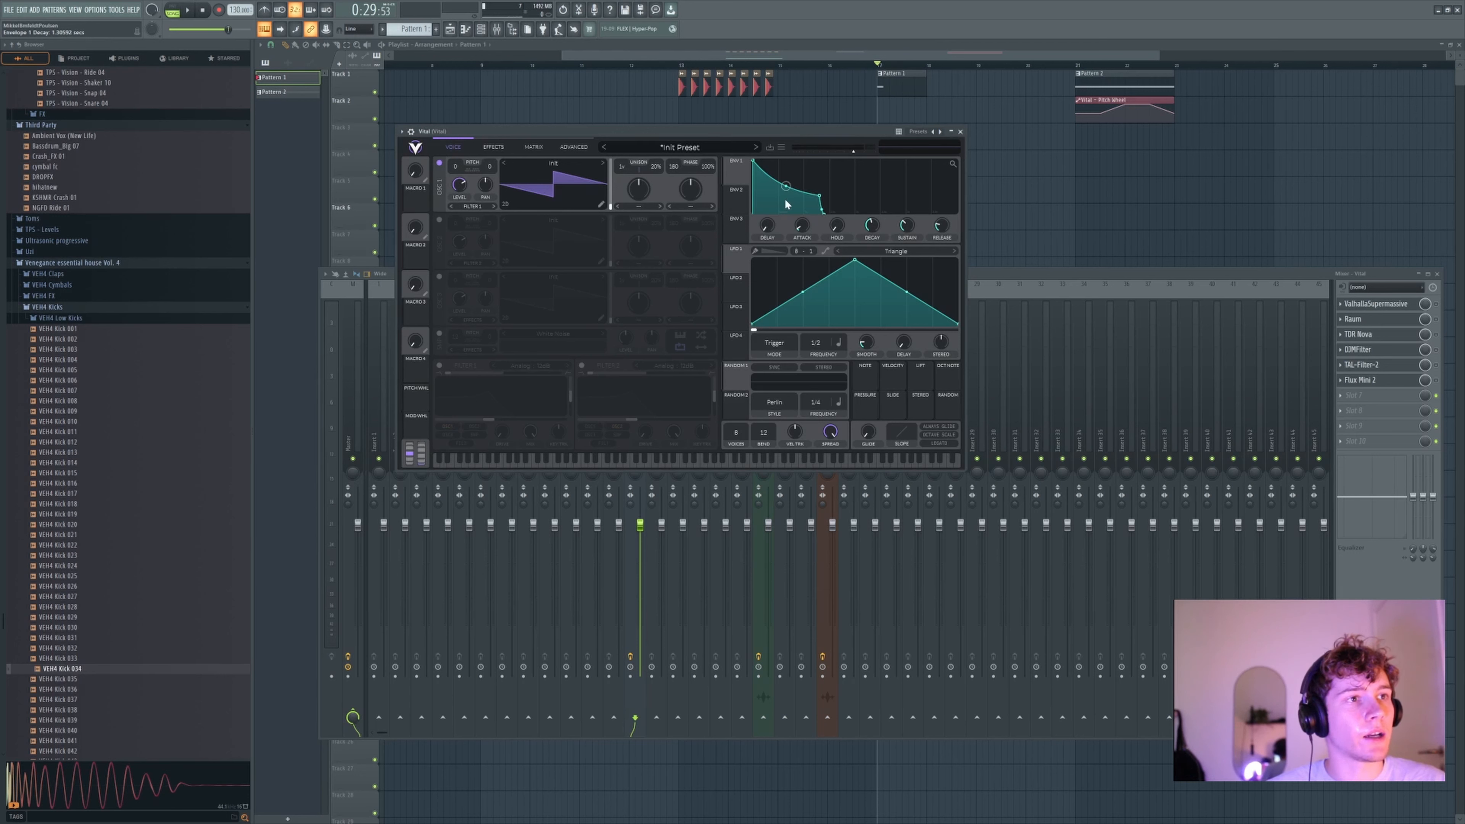
drag(816, 200, 775, 229)
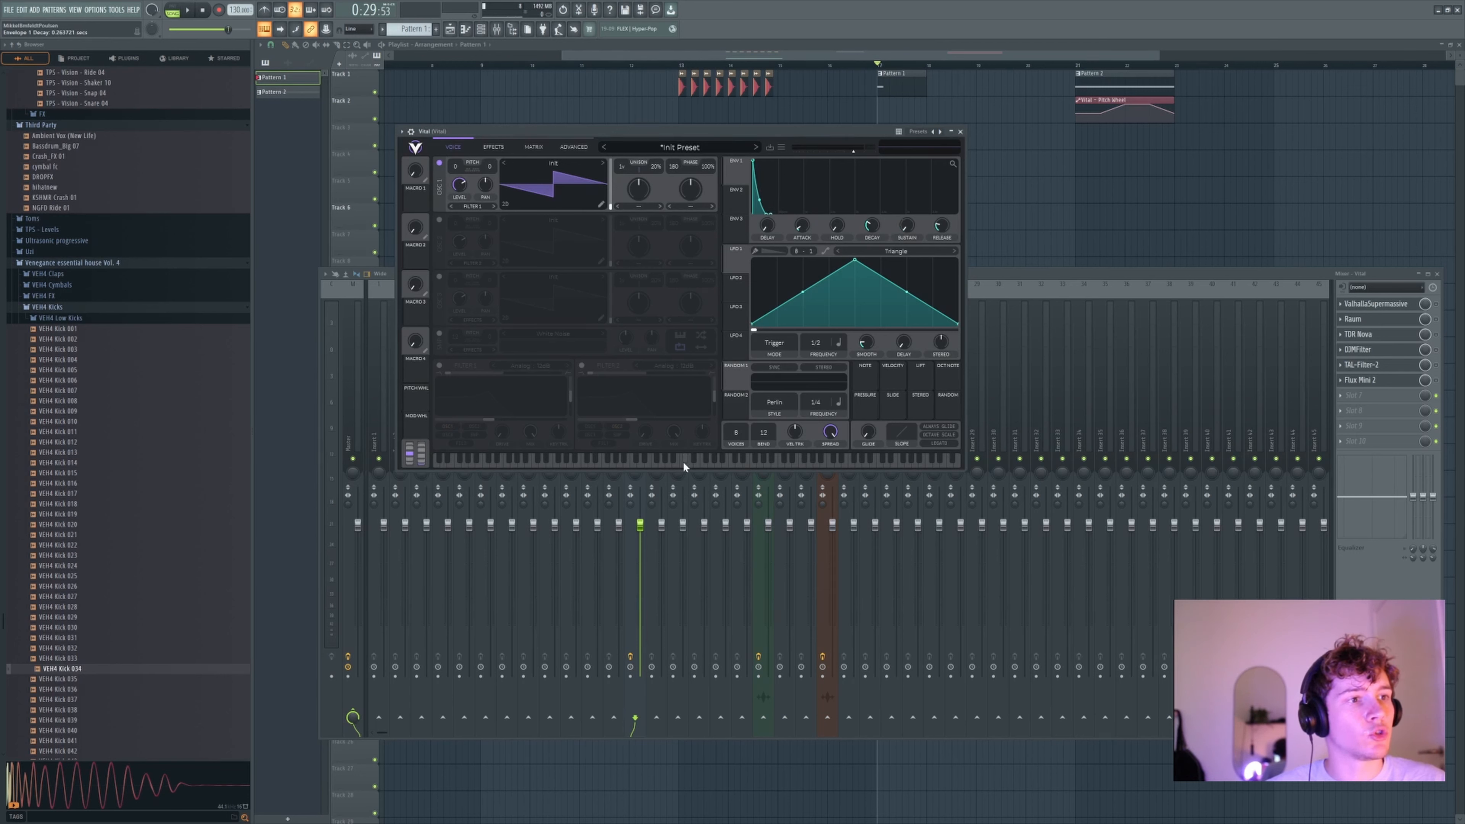
click(665, 459)
drag(767, 215, 916, 311)
click(720, 460)
click(692, 462)
click(661, 460)
drag(854, 160, 784, 235)
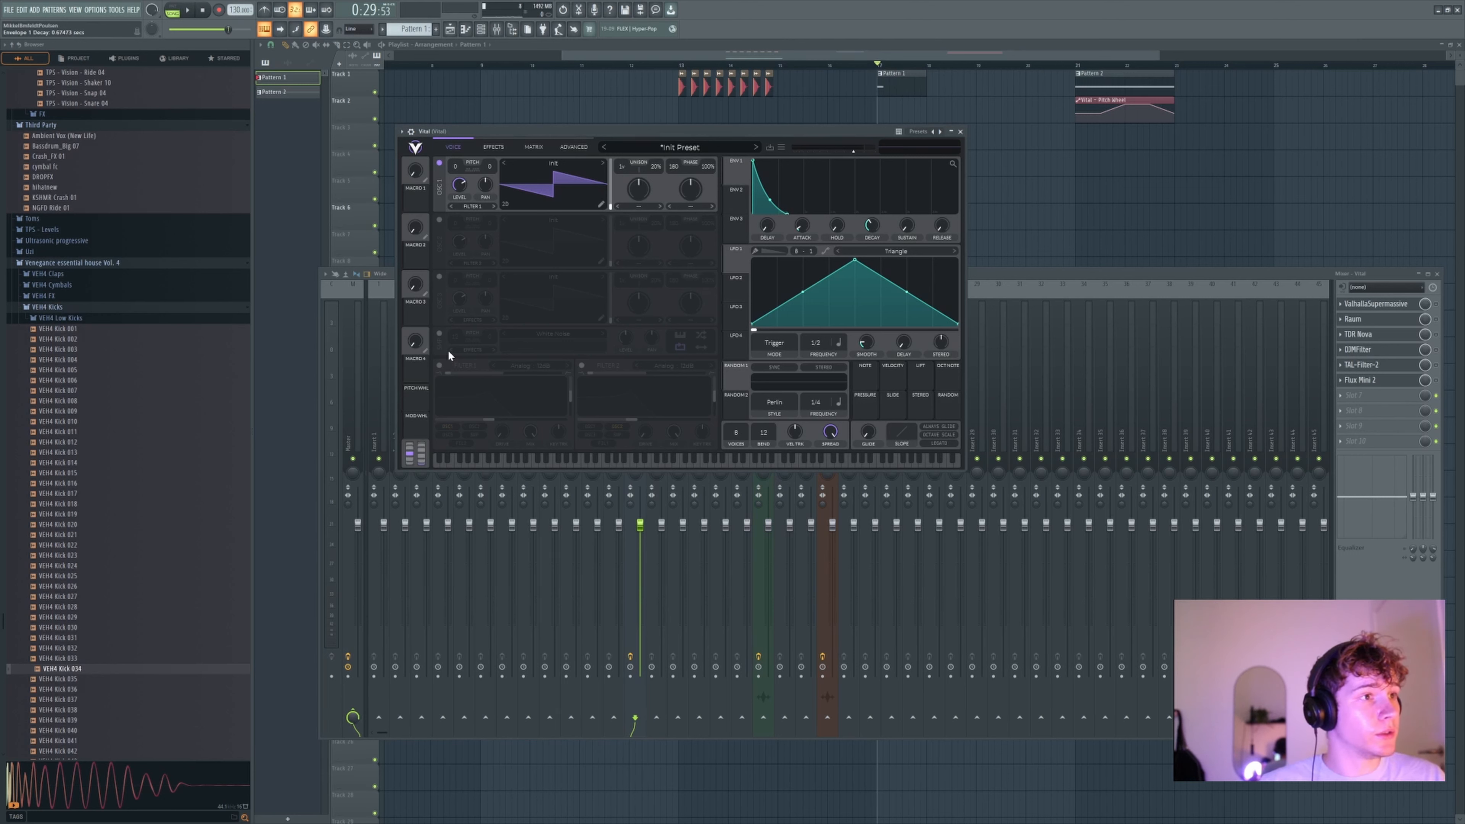
- Enable the White Noise sample source and audition it with a few notes
click(438, 334)
click(635, 461)
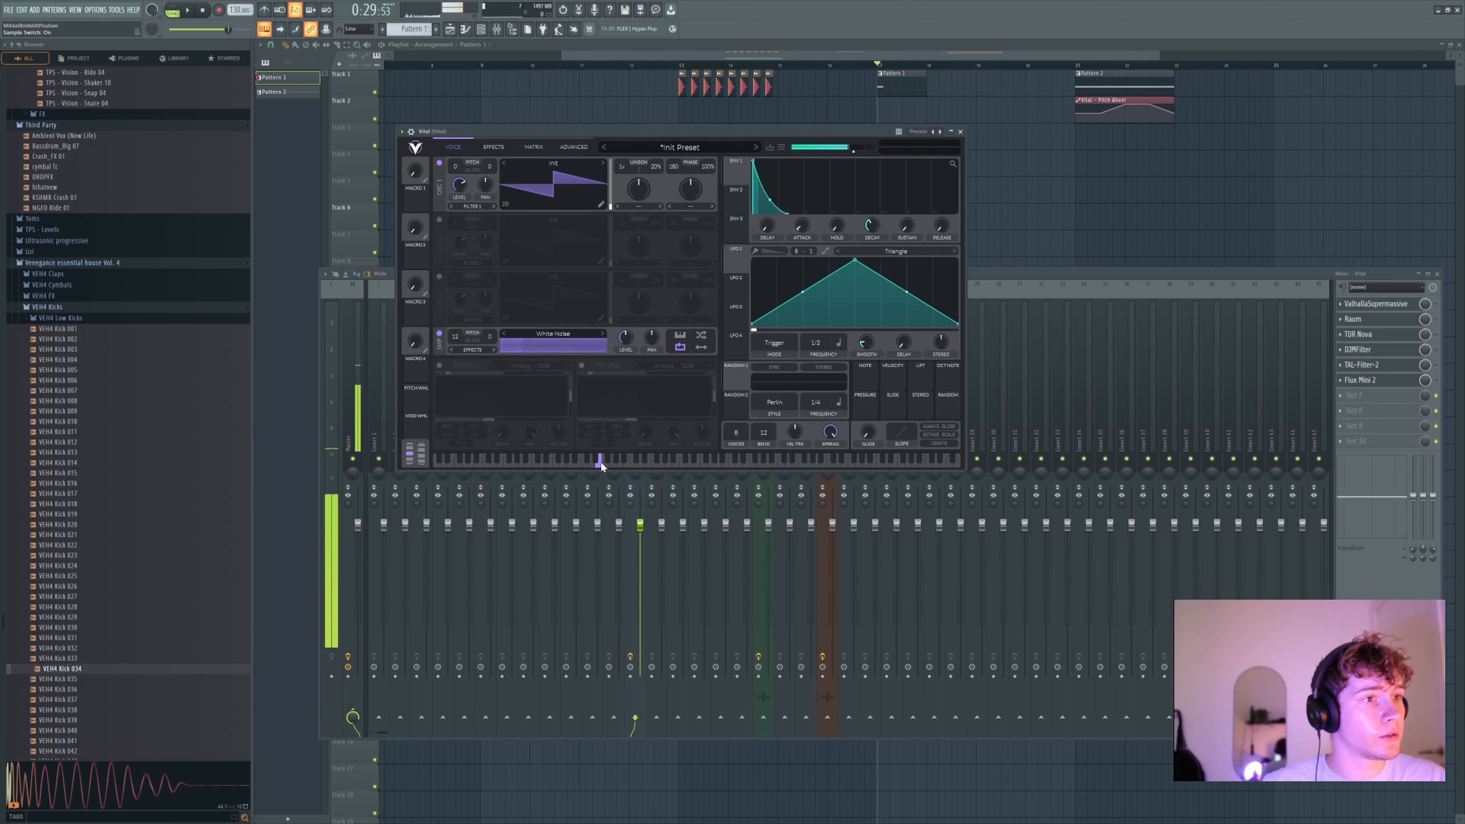
click(694, 459)
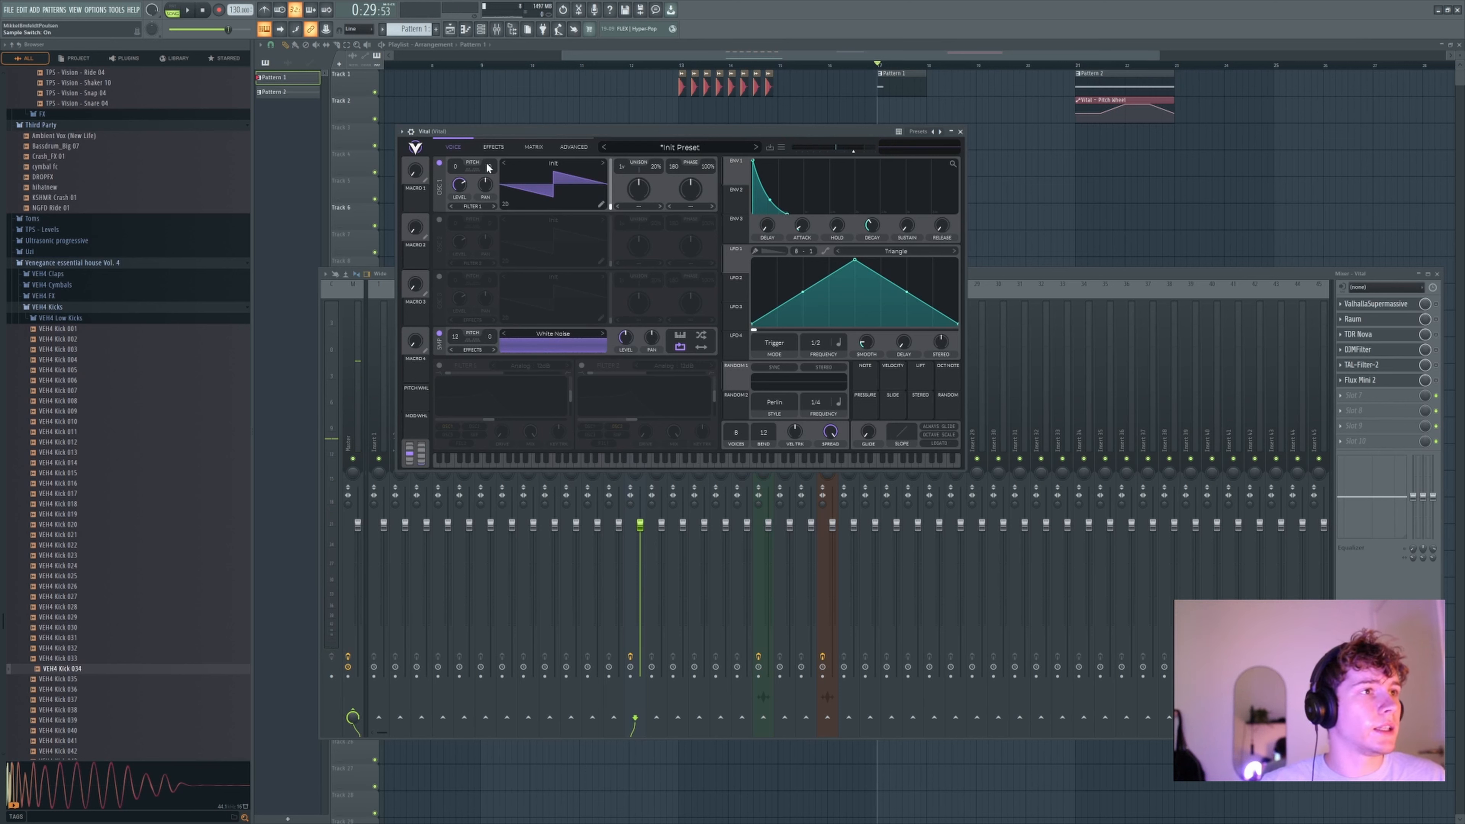
- Enable the synth's reverb, flanger, EQ and distortion effects
click(492, 147)
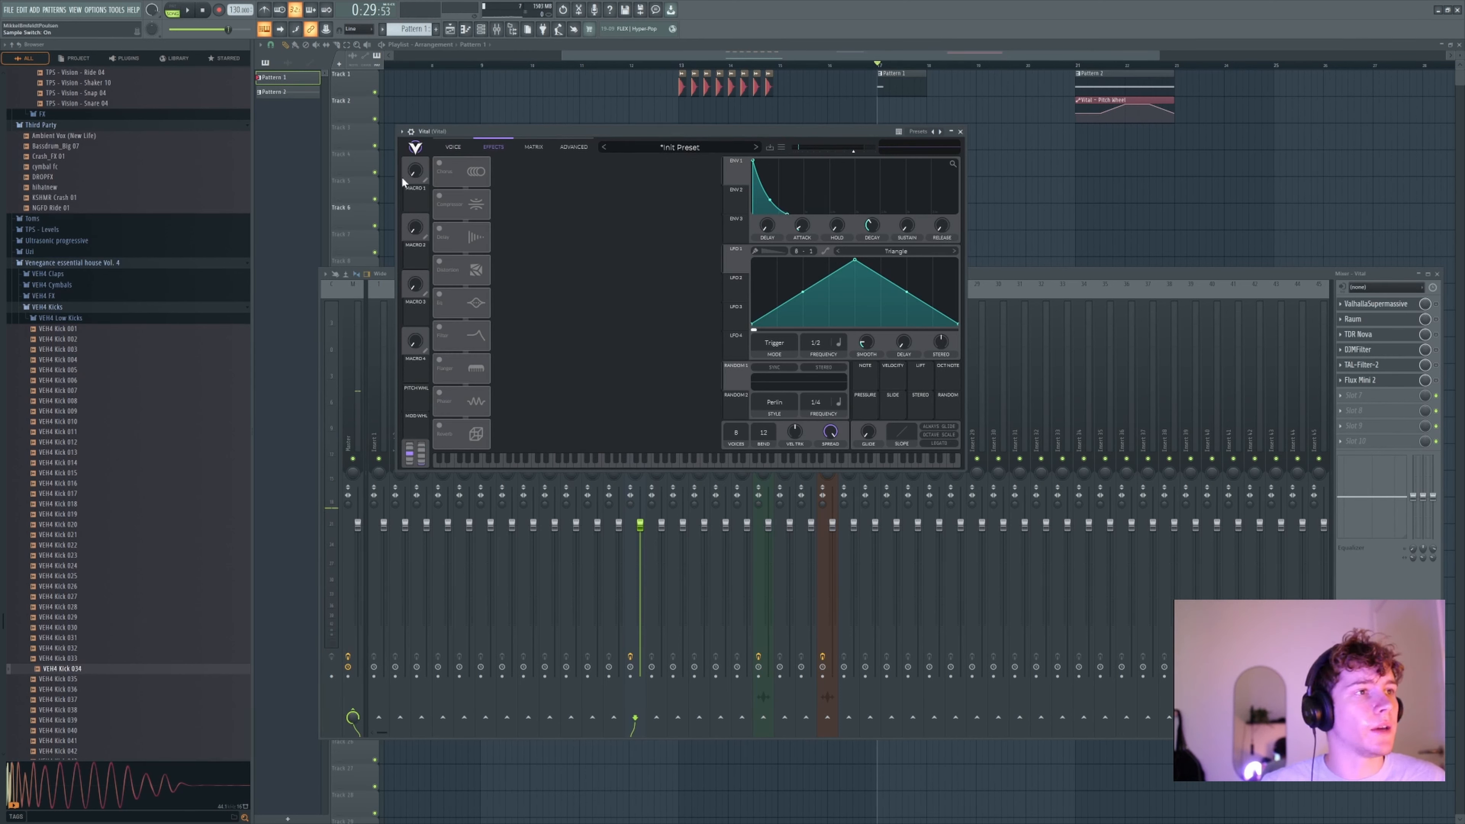
click(441, 423)
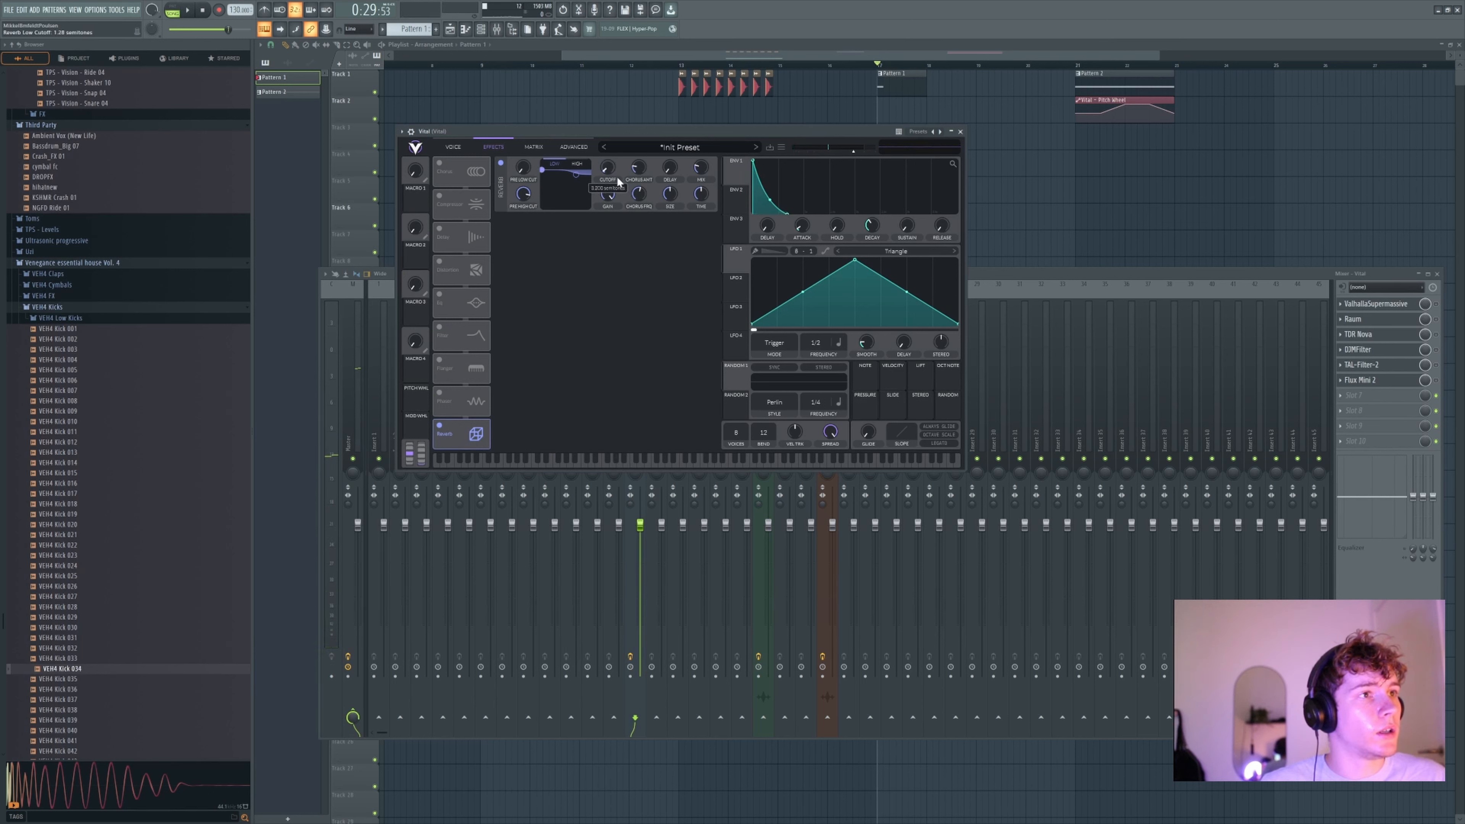
click(441, 361)
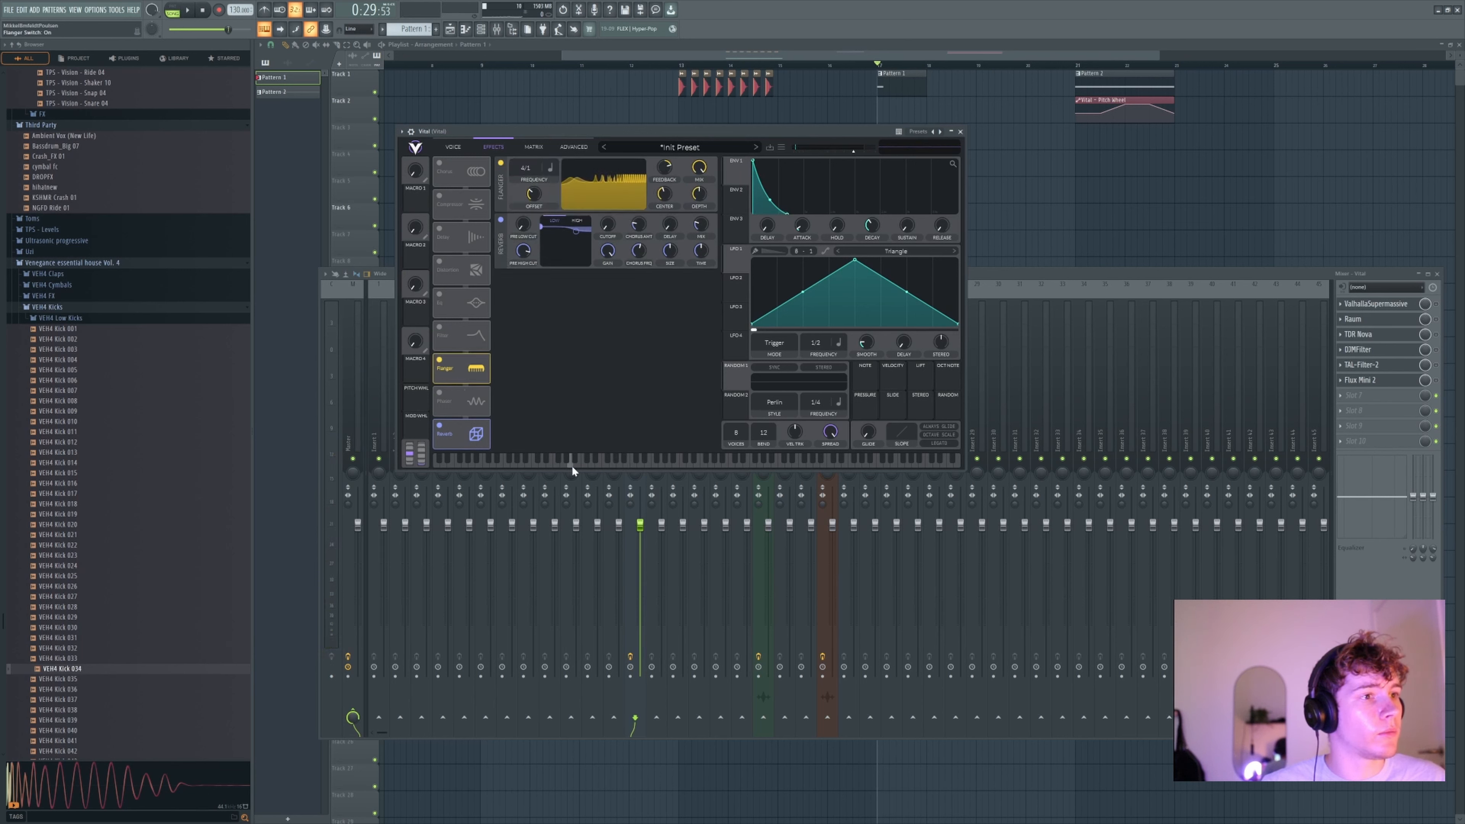
click(440, 294)
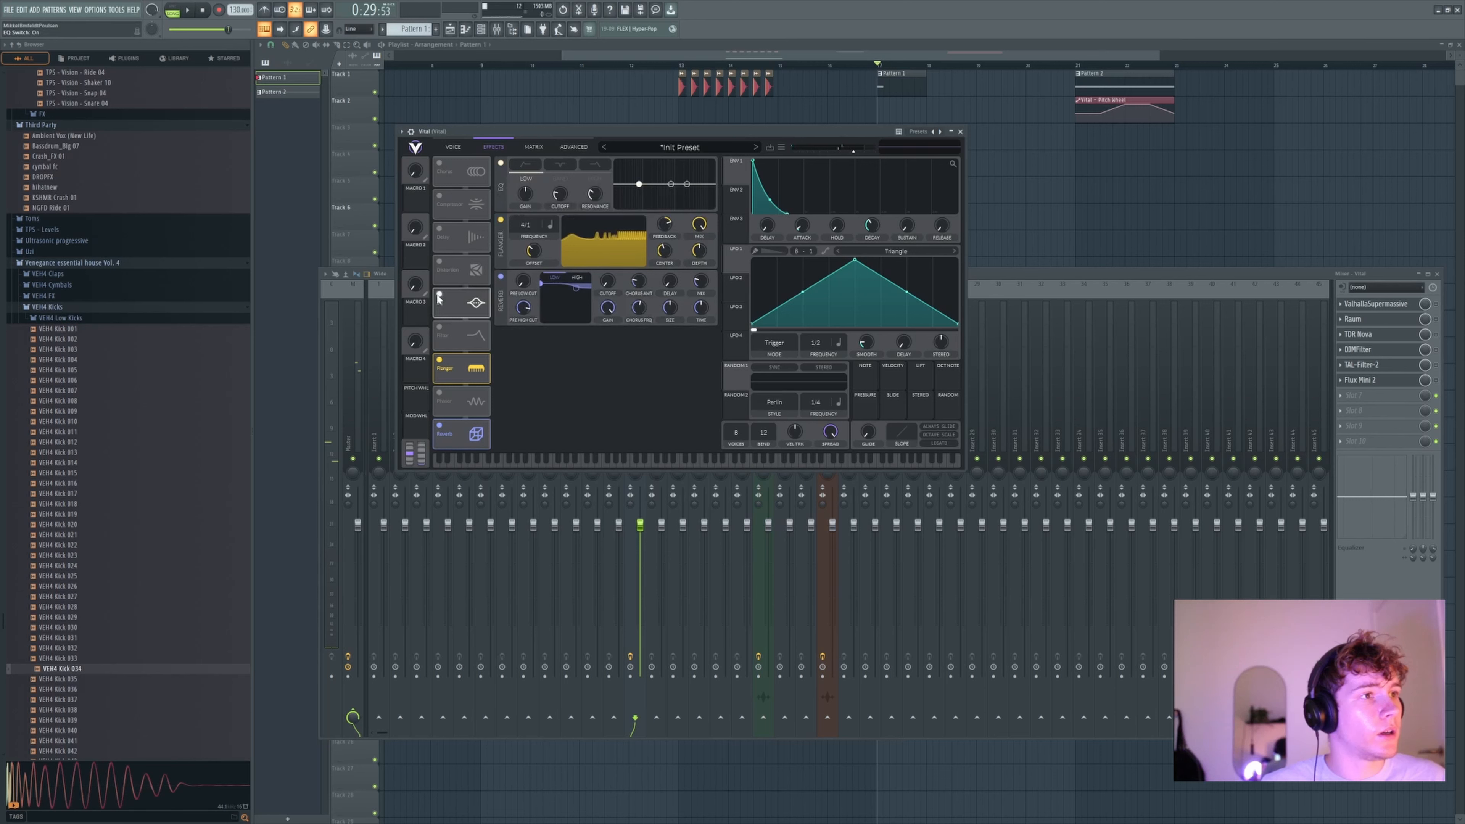
click(439, 261)
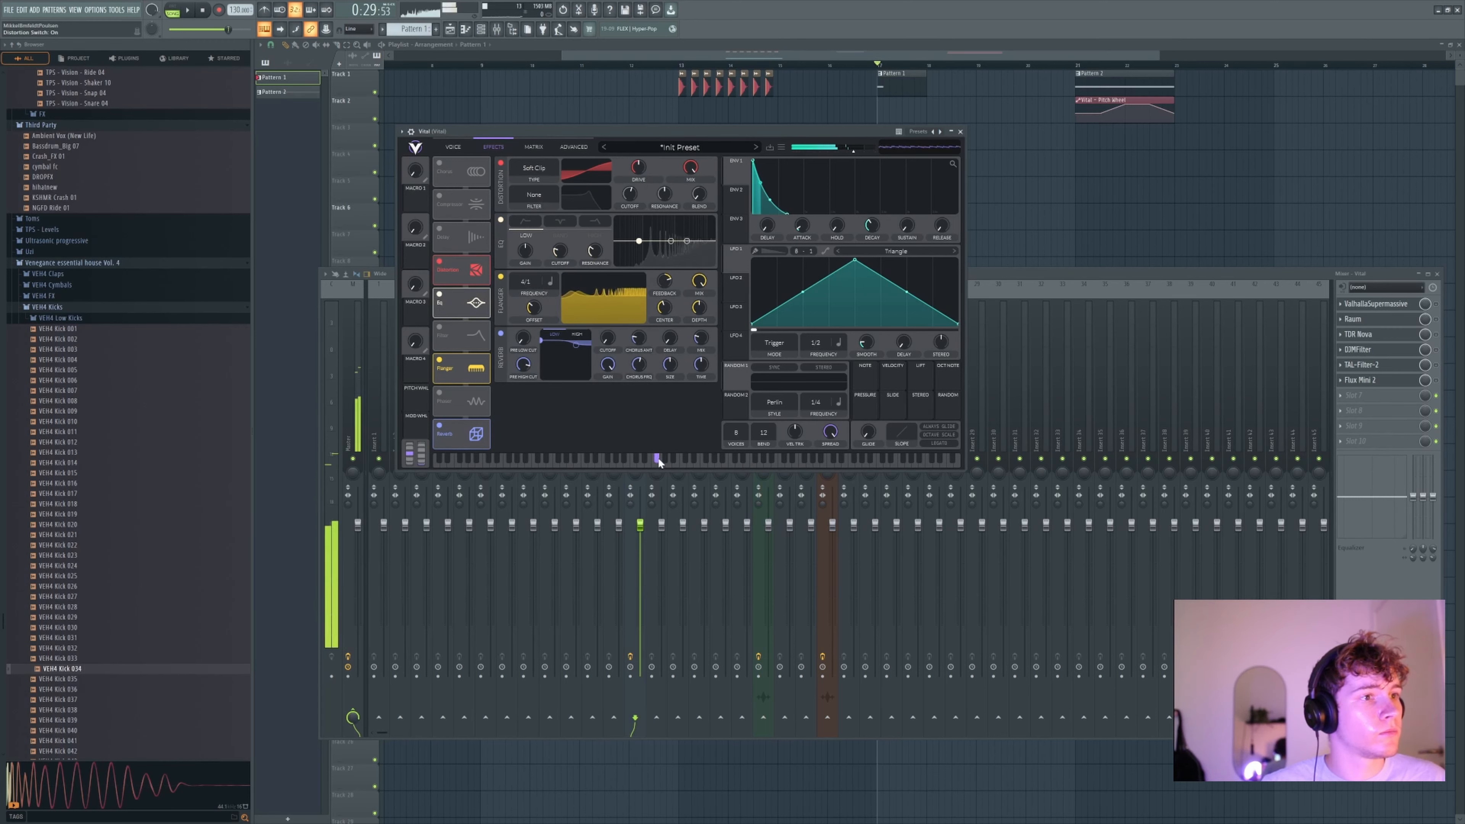
- Switch off the flanger, enable the compressor and chorus effects, and audition a note
click(439, 360)
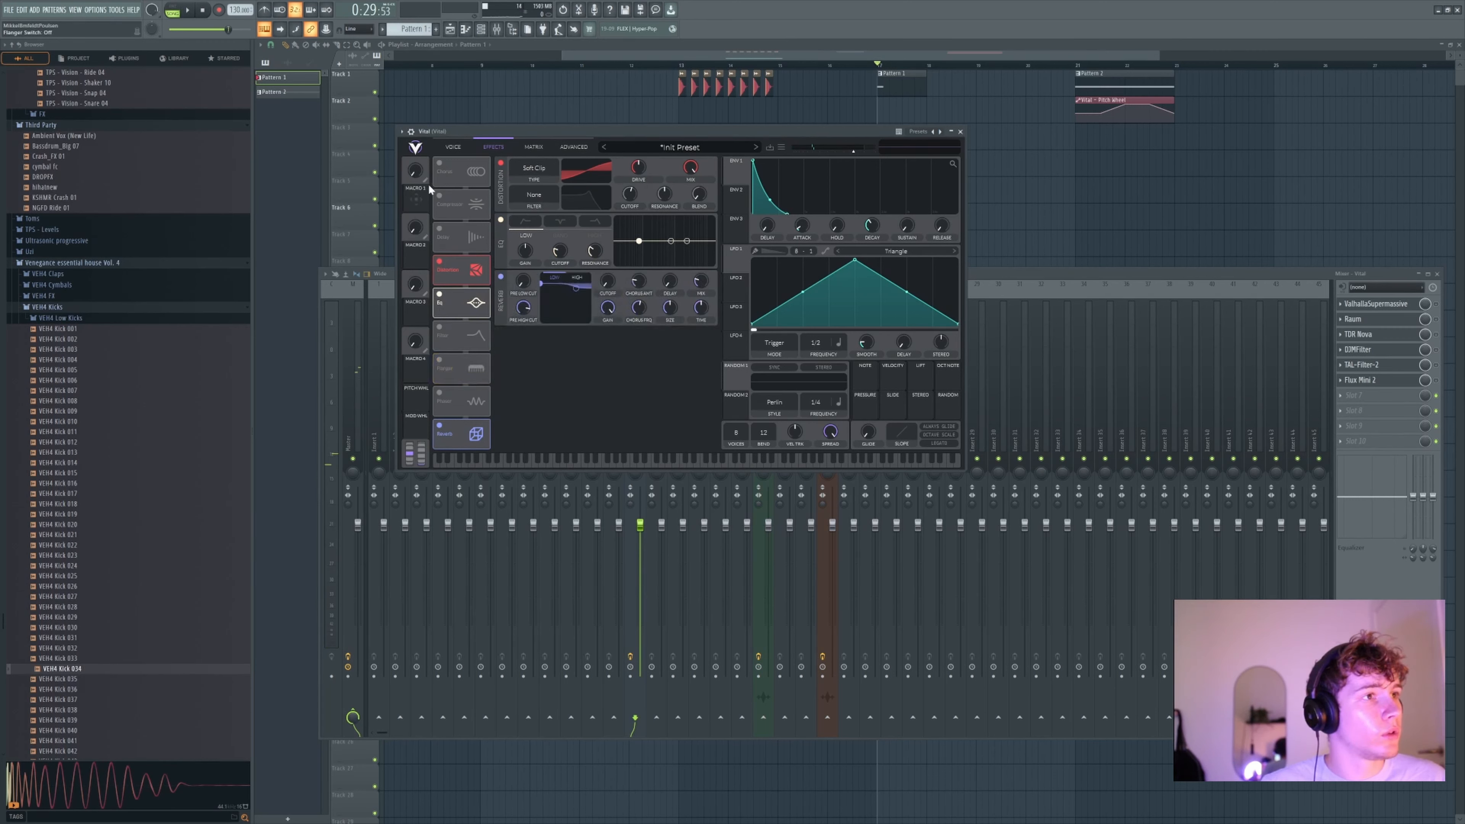
click(439, 196)
click(439, 163)
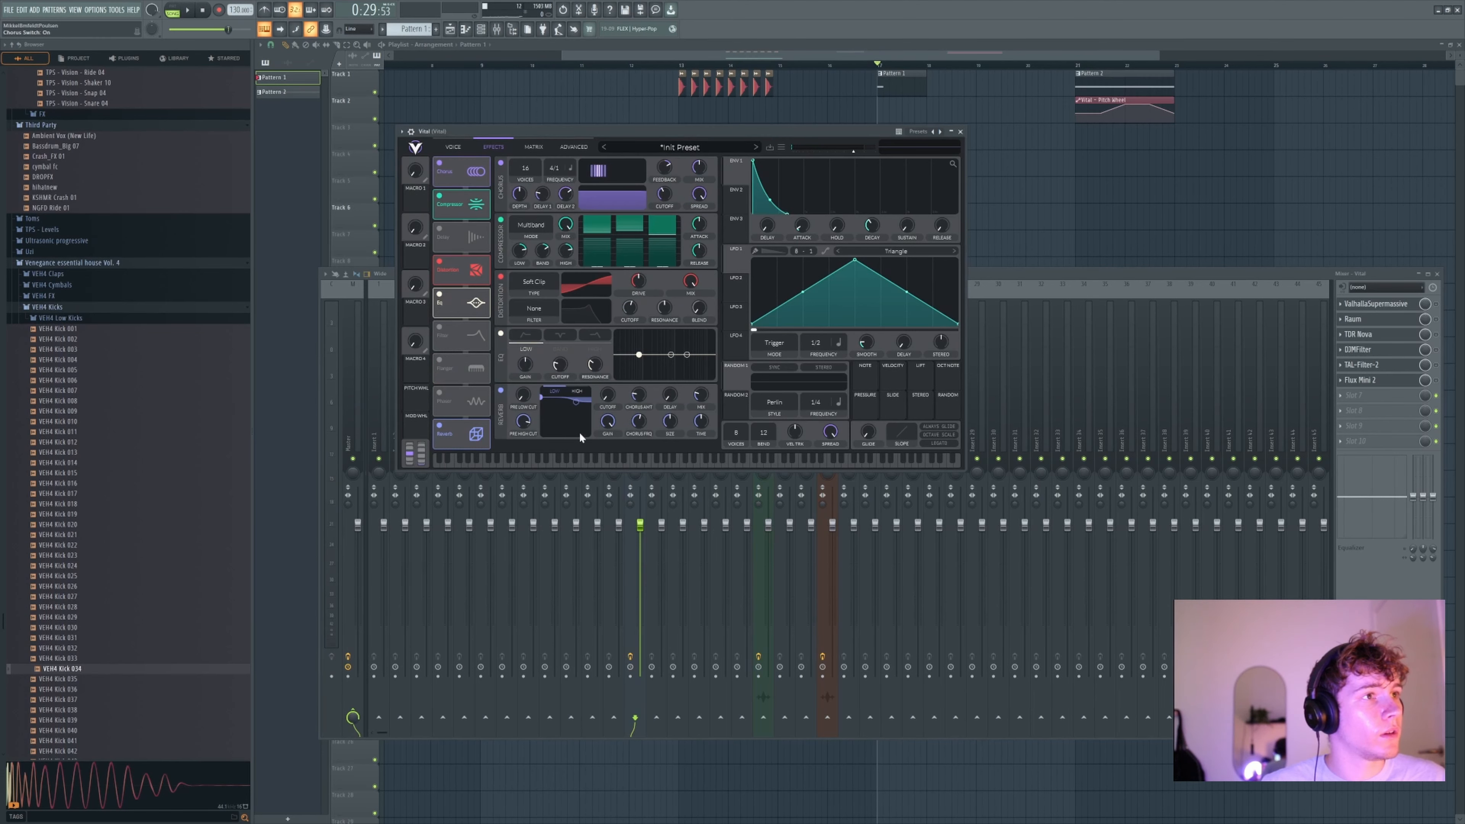
click(598, 459)
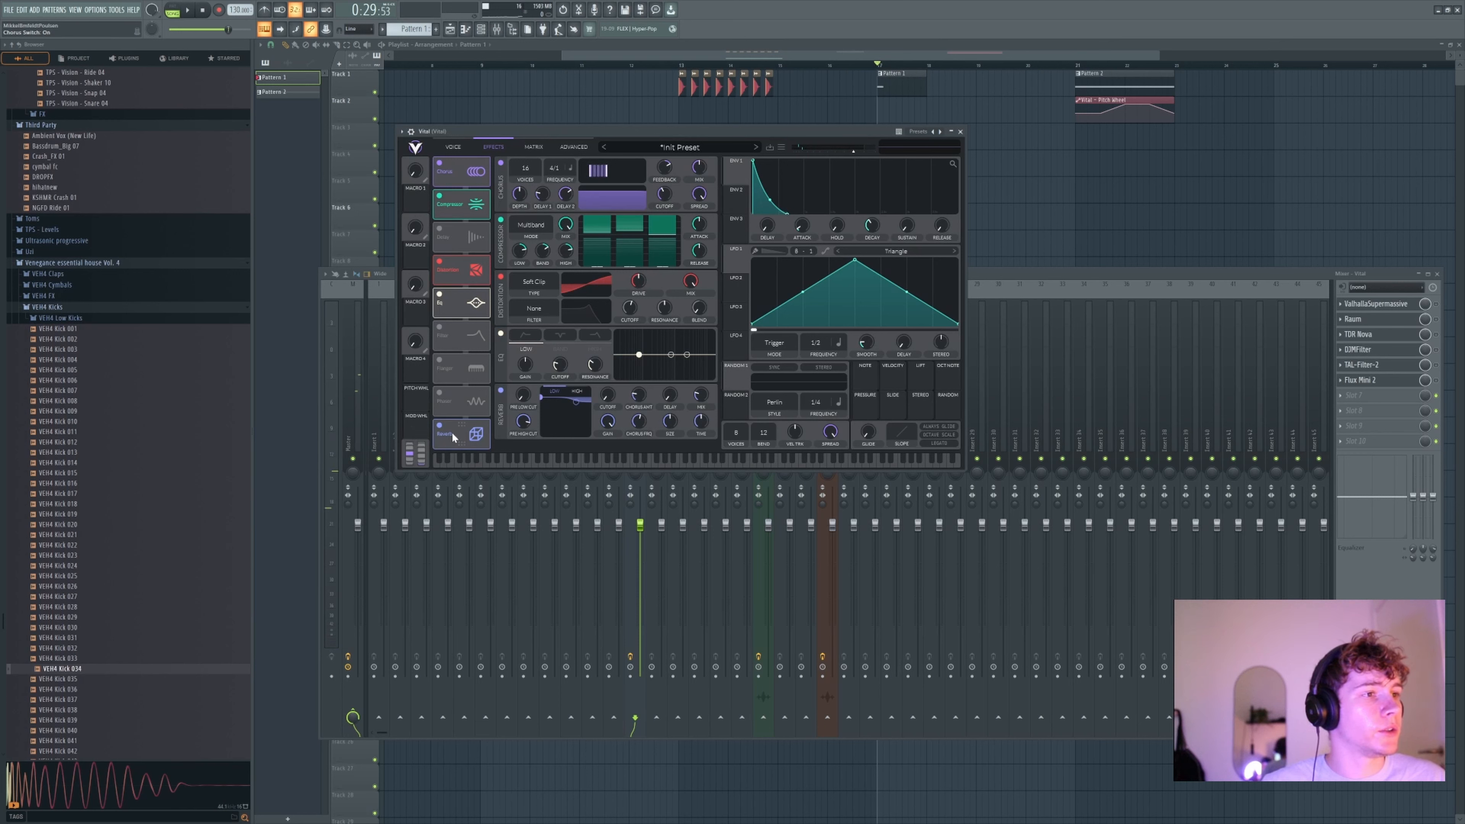
mouse_move(455, 438)
mouse_down()
mouse_move(448, 365)
mouse_move(451, 444)
mouse_up()
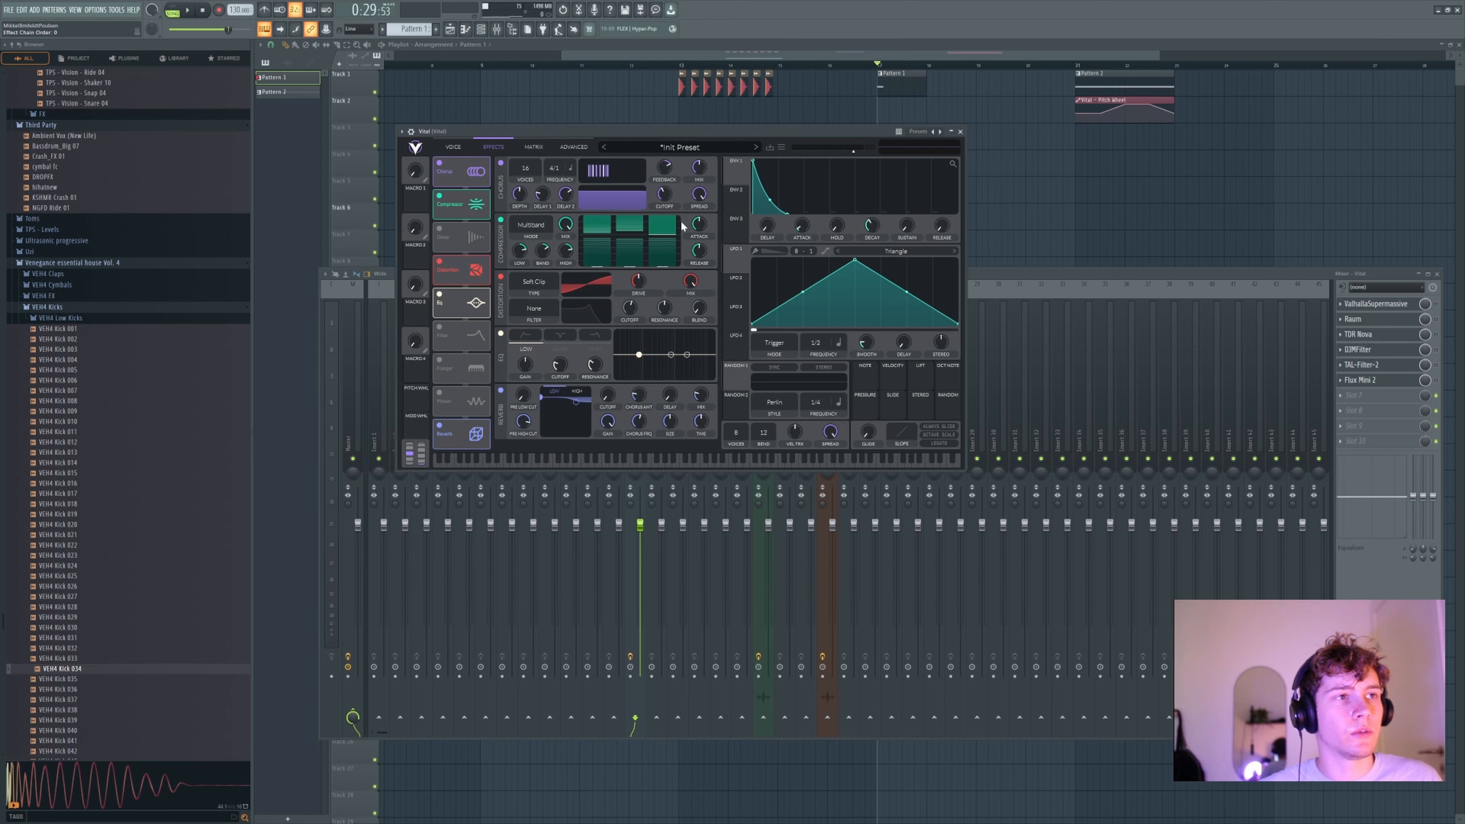
- Close Vital, load the Soft Piano preset from the Piano category in LABS, and play a note
click(962, 133)
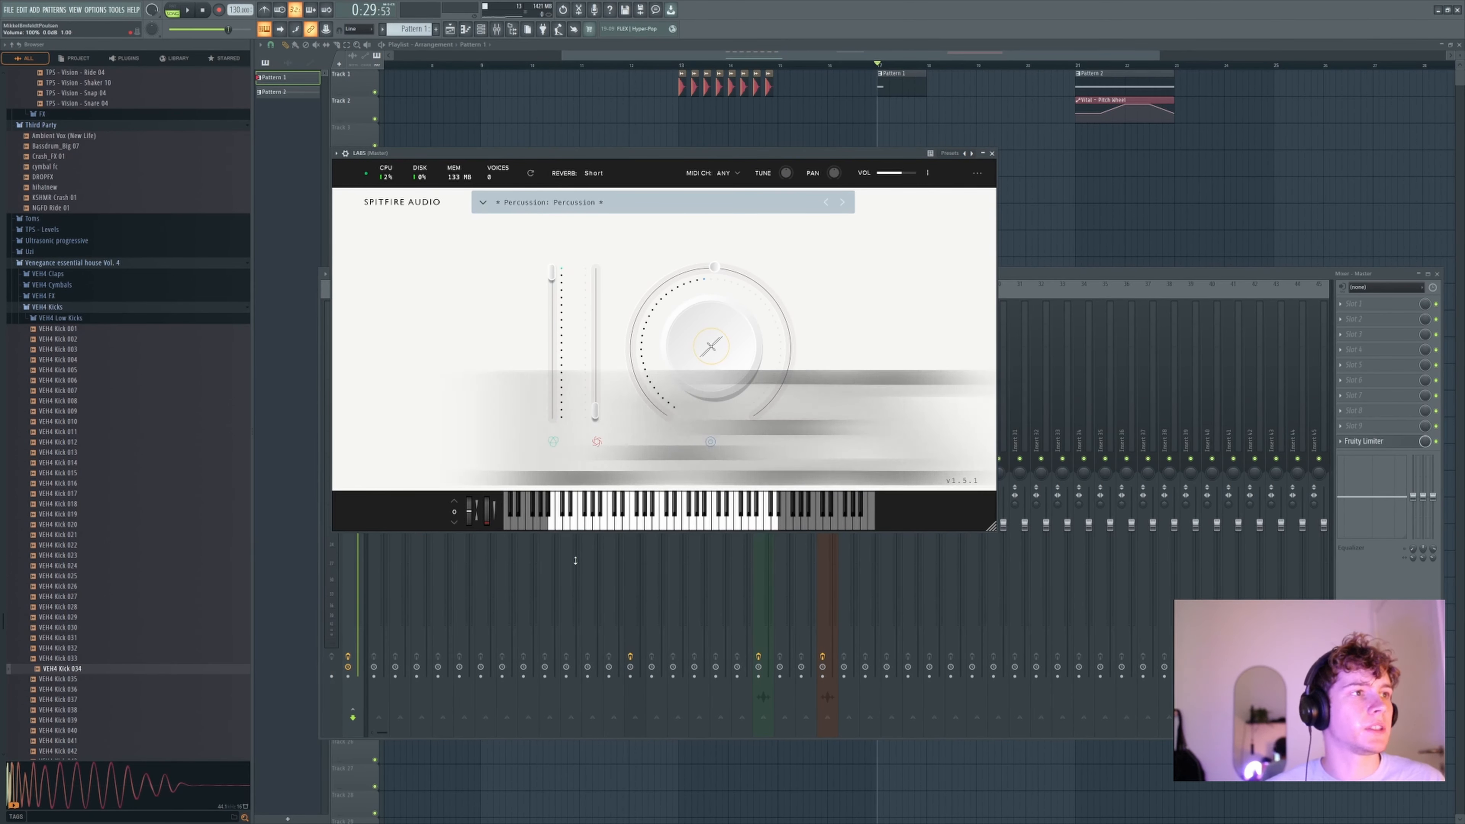
click(498, 209)
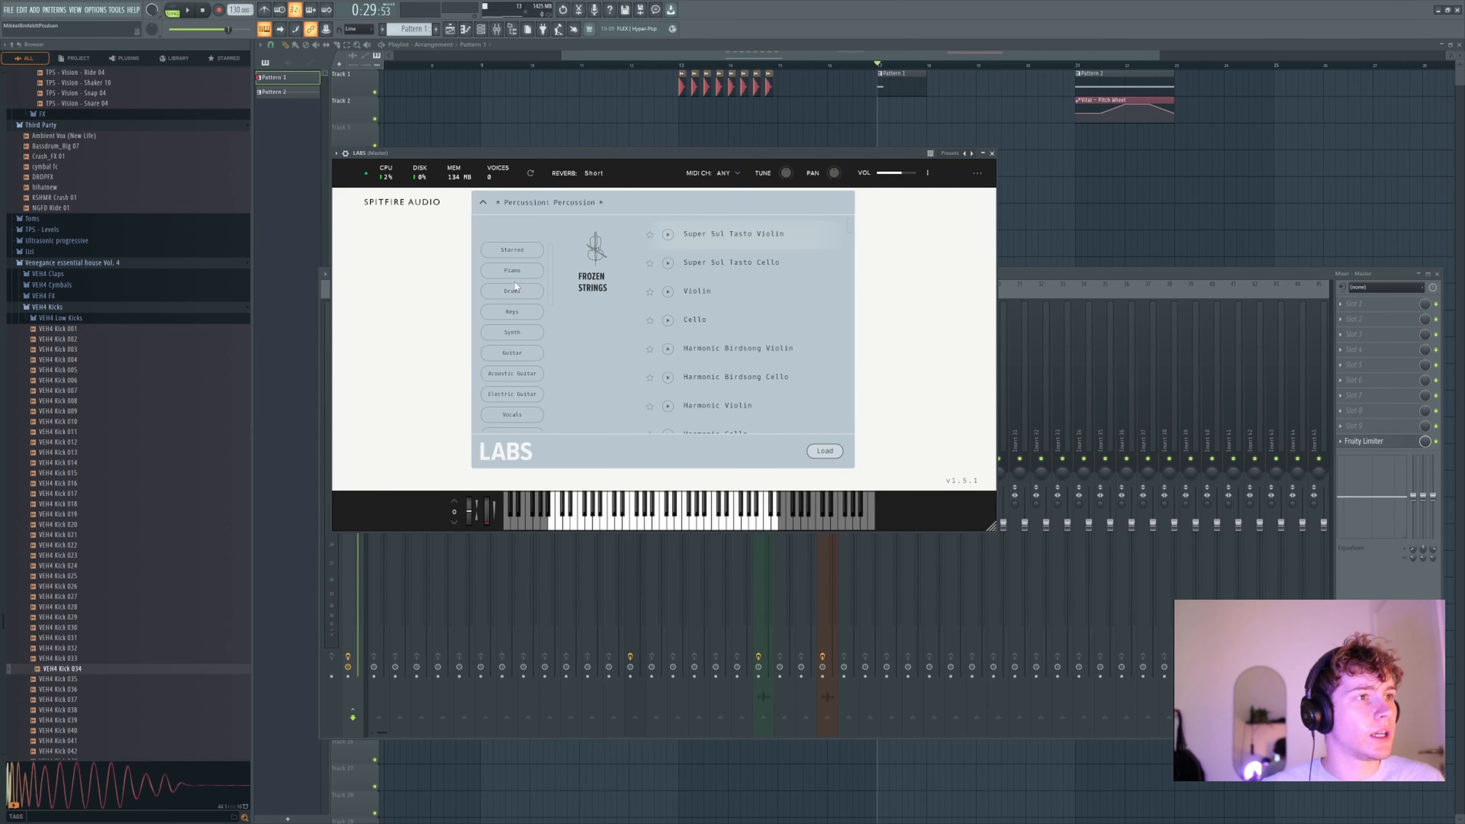
click(513, 271)
click(705, 234)
click(824, 451)
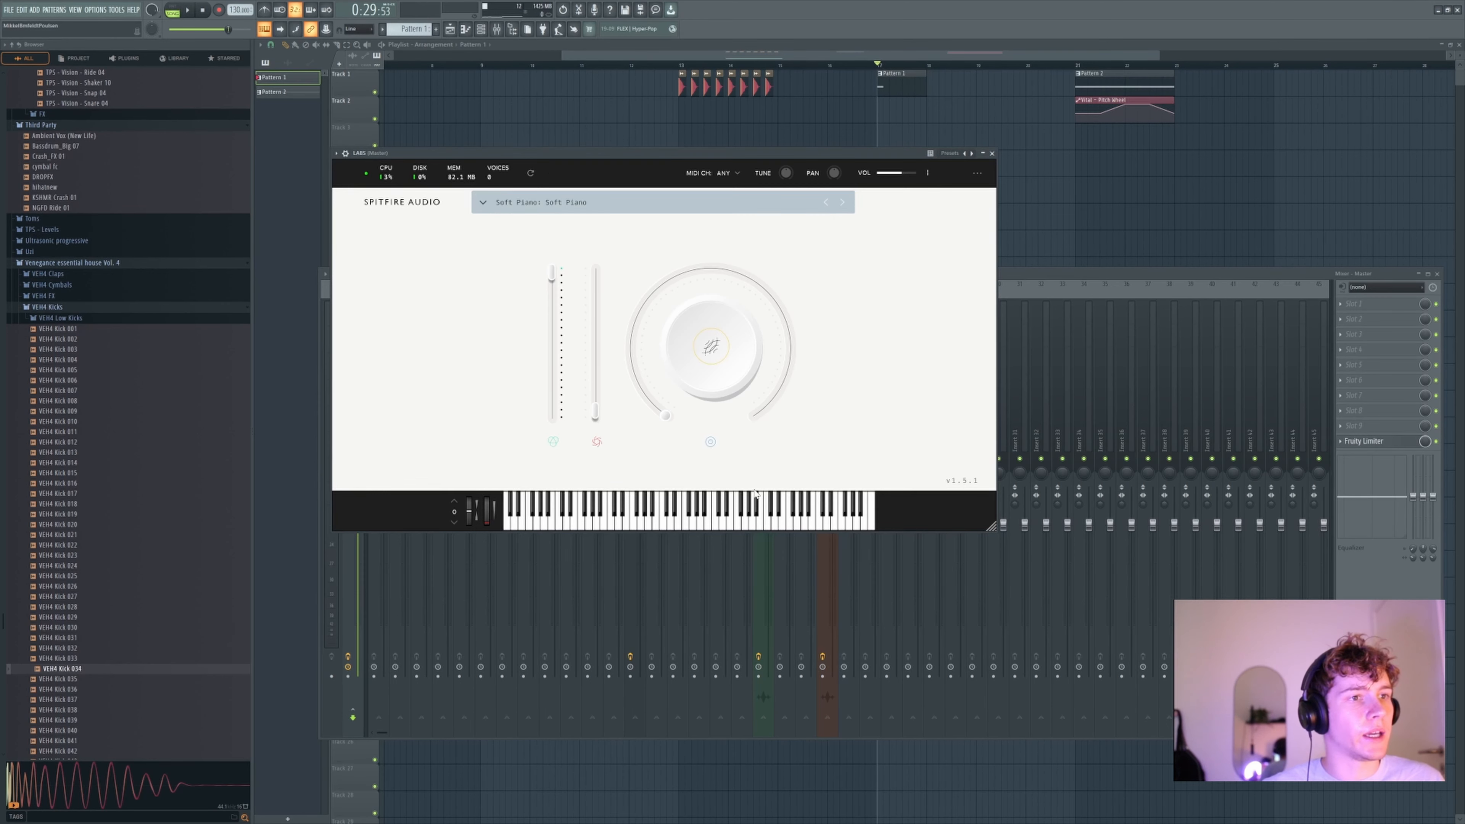
click(738, 519)
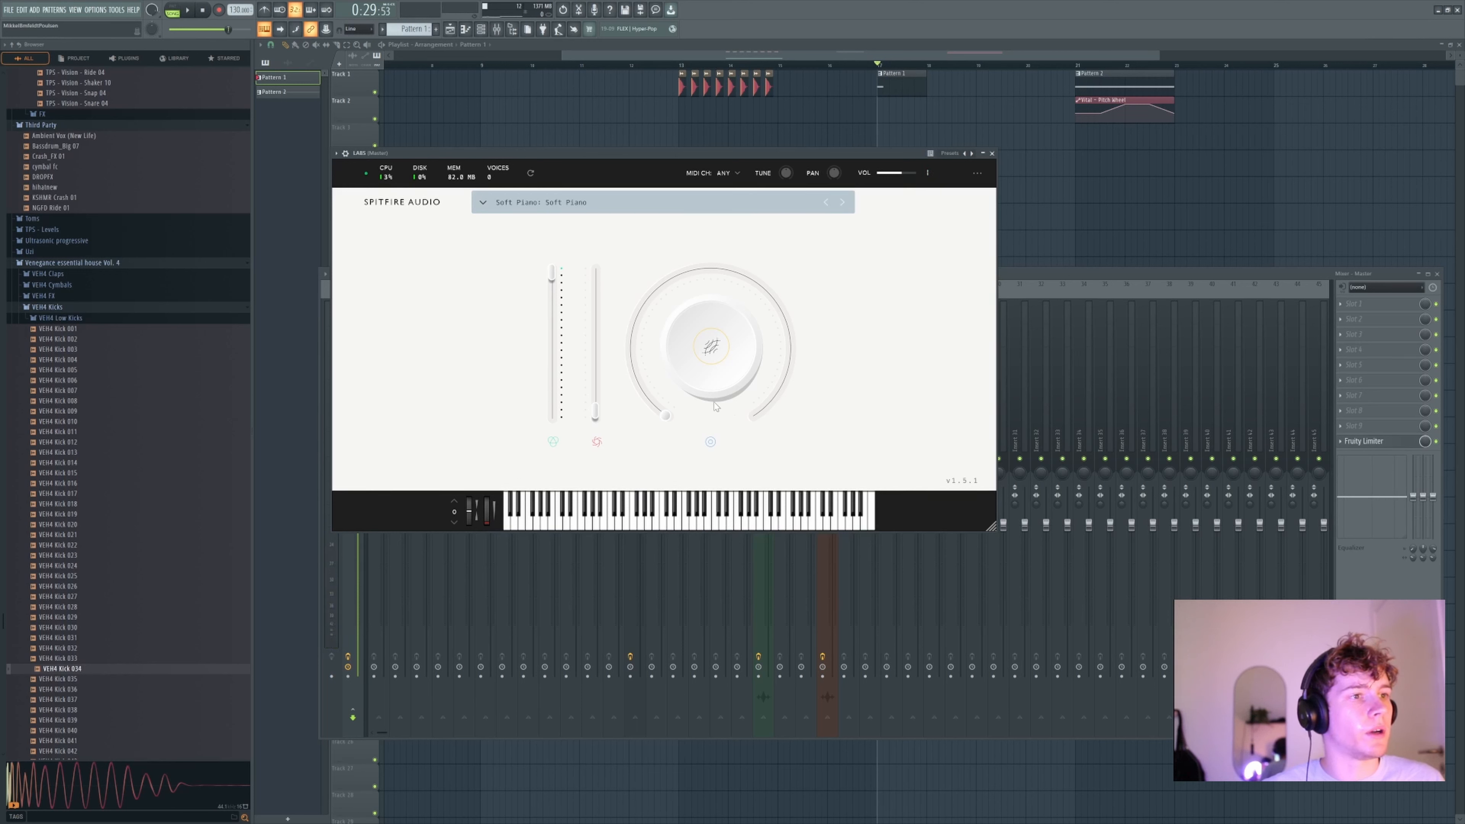
- Browse the LABS presets by the Vocals and Violin categories, preview the Super Sul Tasto Violin, and close the plugin
click(482, 203)
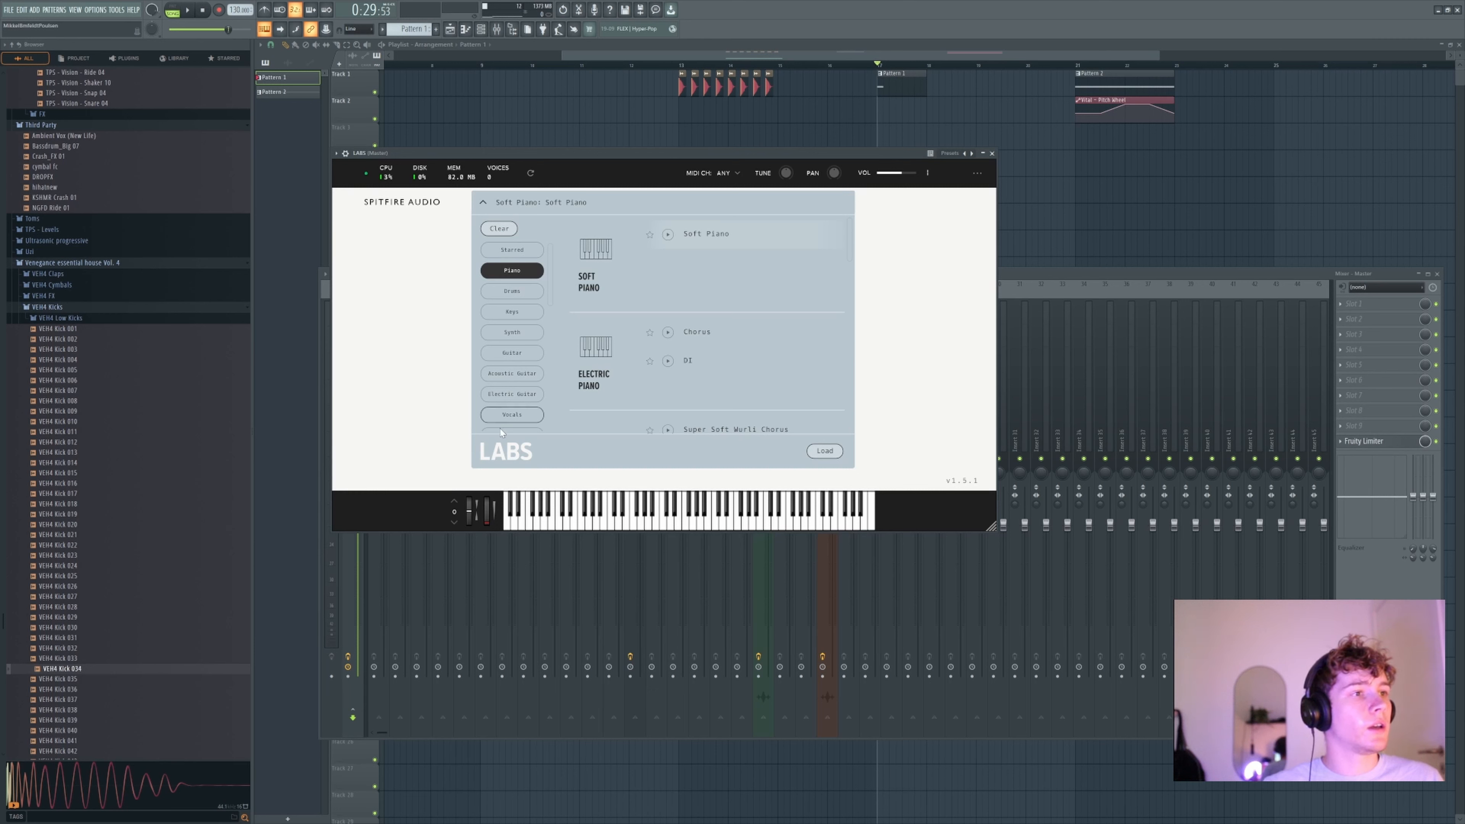
click(516, 417)
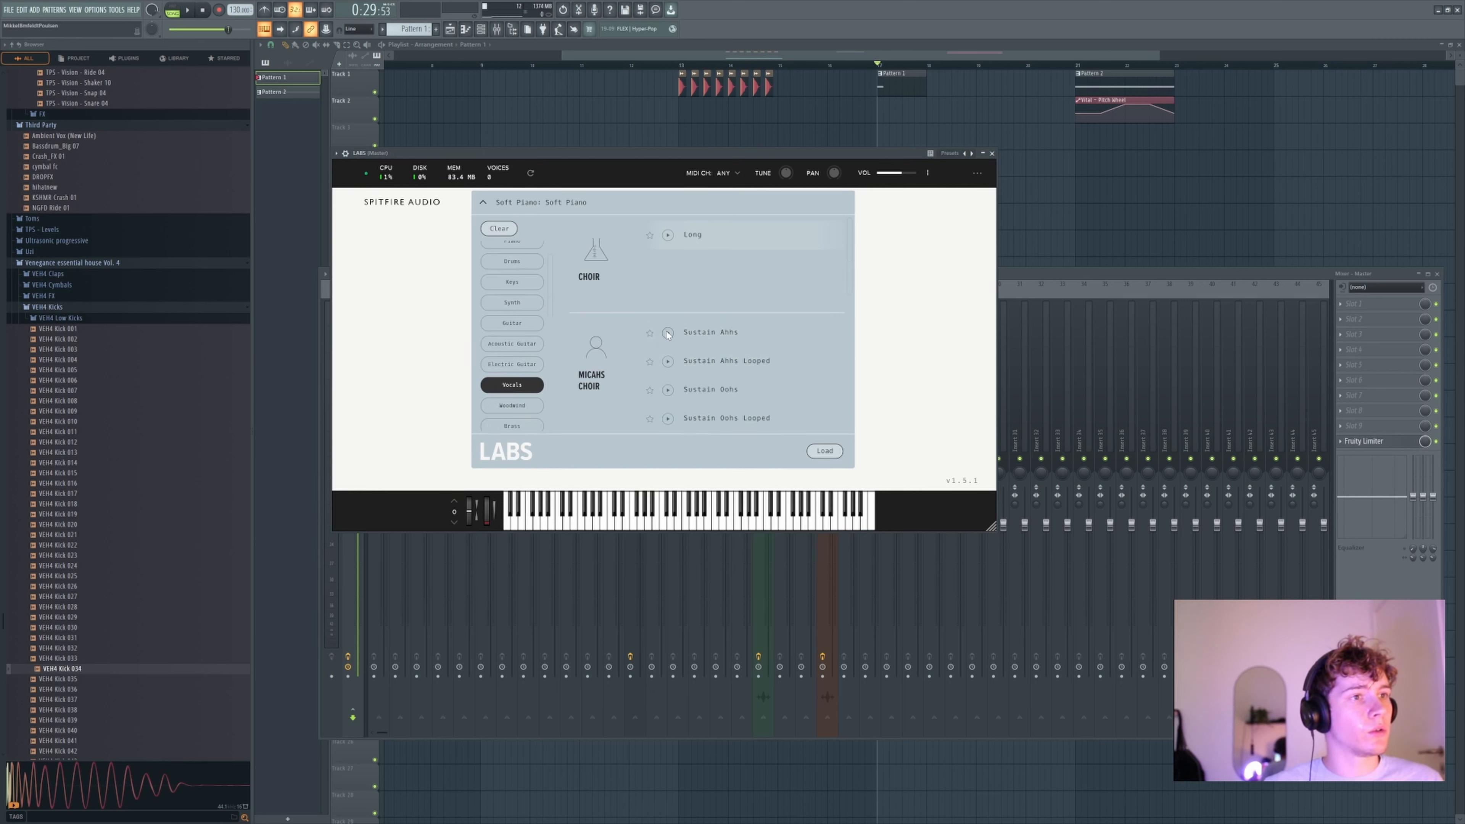
scroll(515, 402, down, 1)
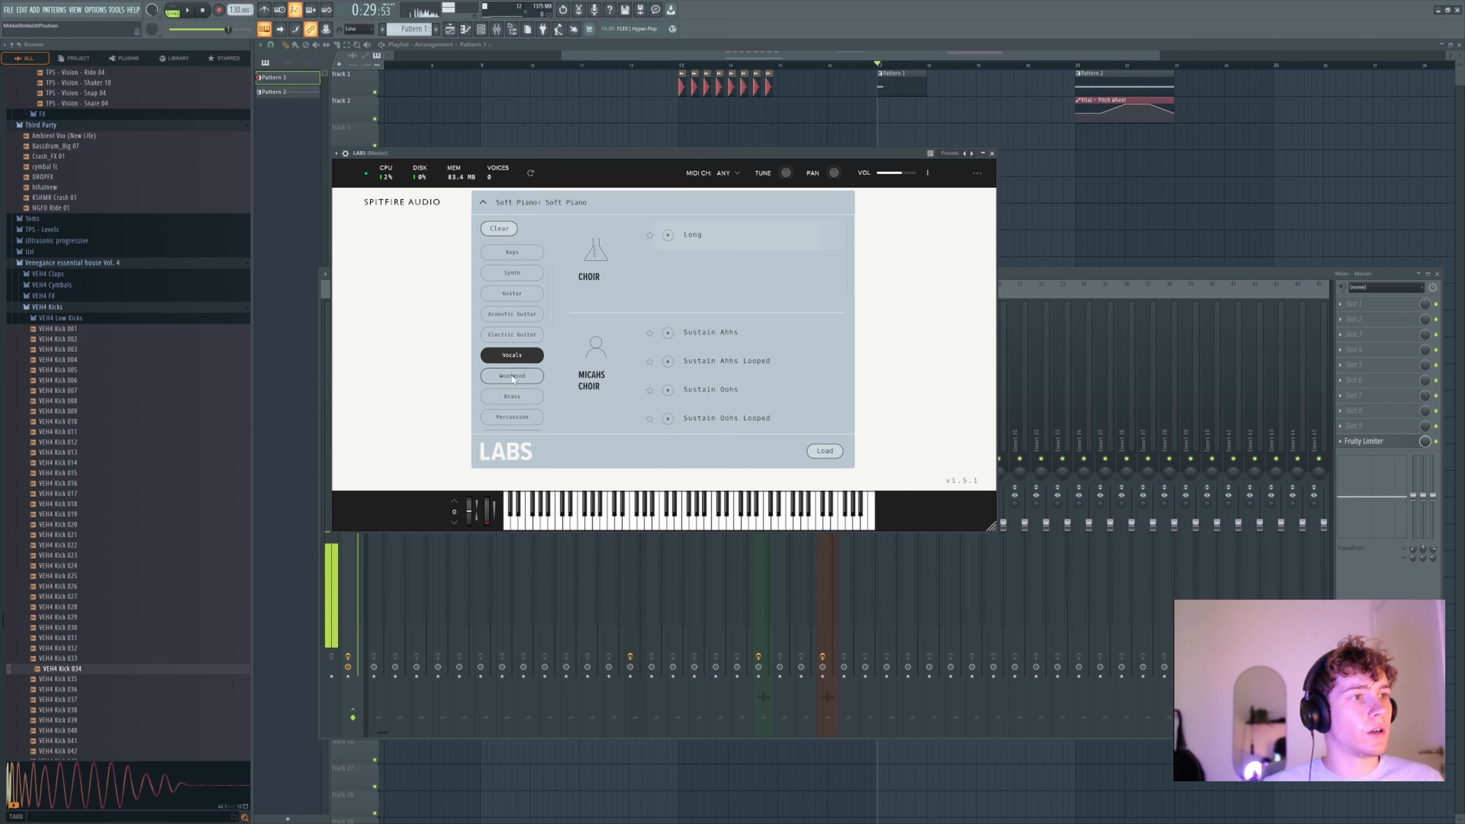
scroll(515, 402, down, 3)
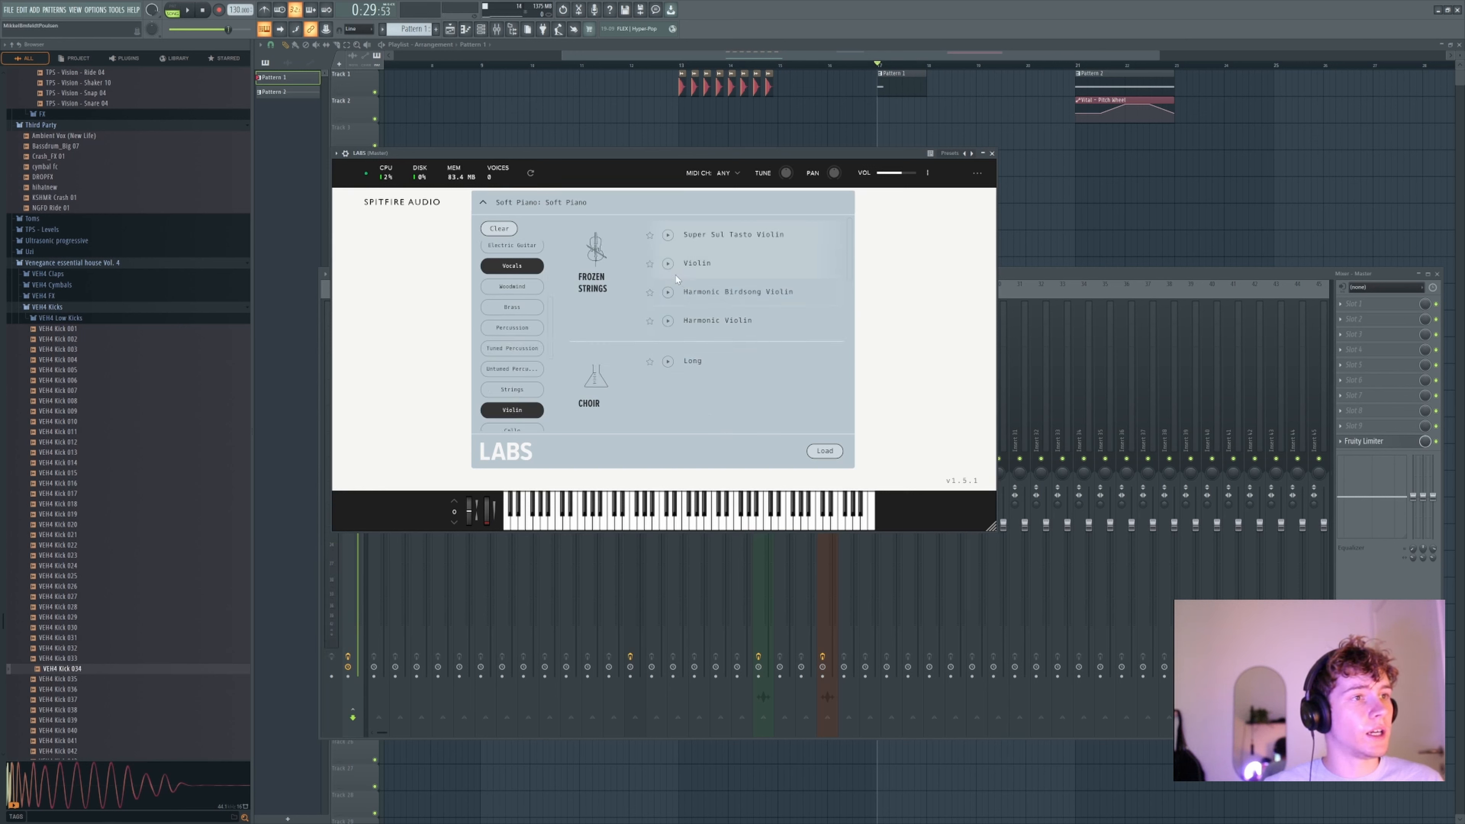
click(522, 266)
click(667, 236)
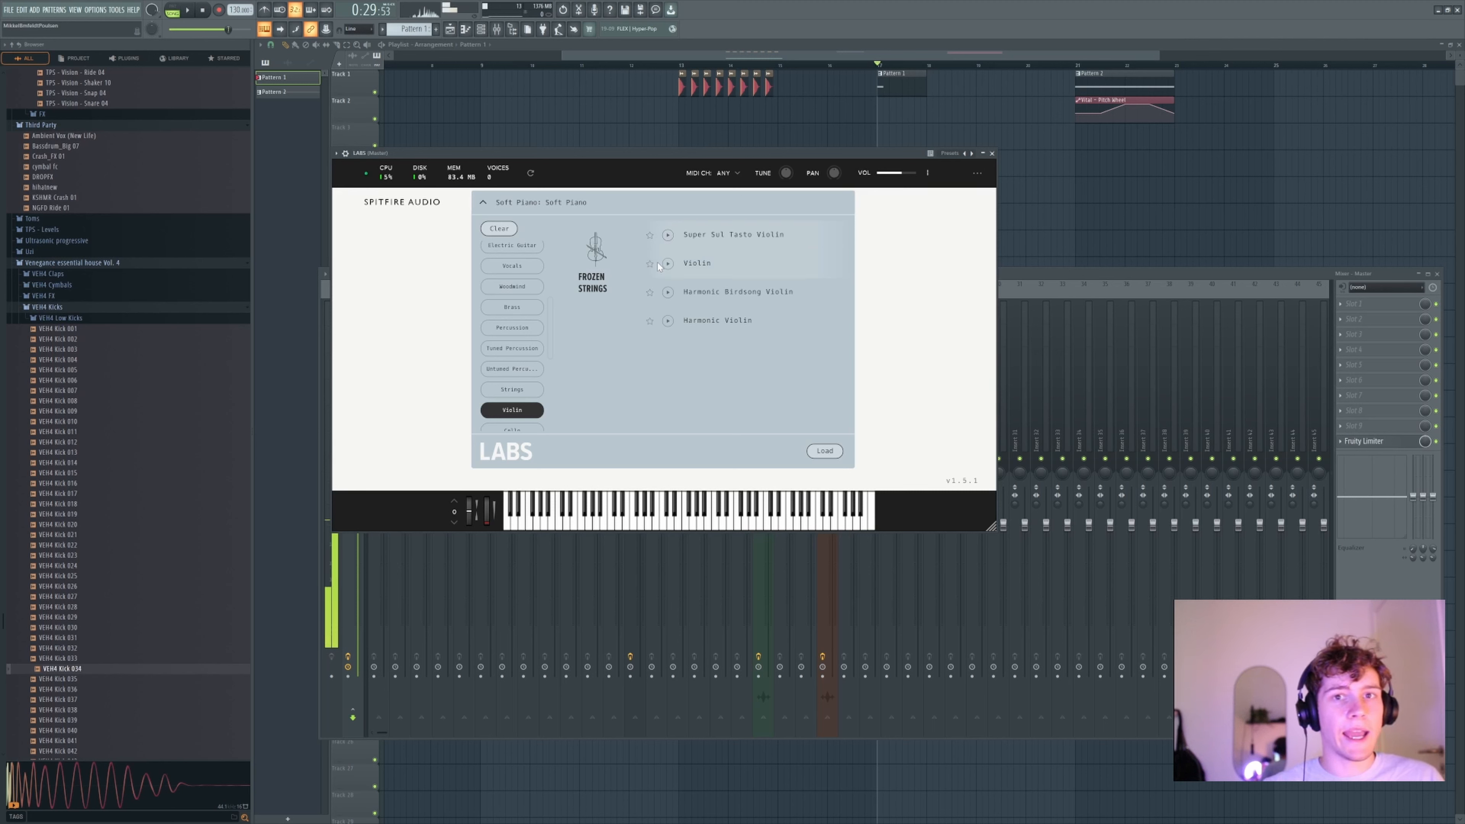
scroll(520, 385, down, 3)
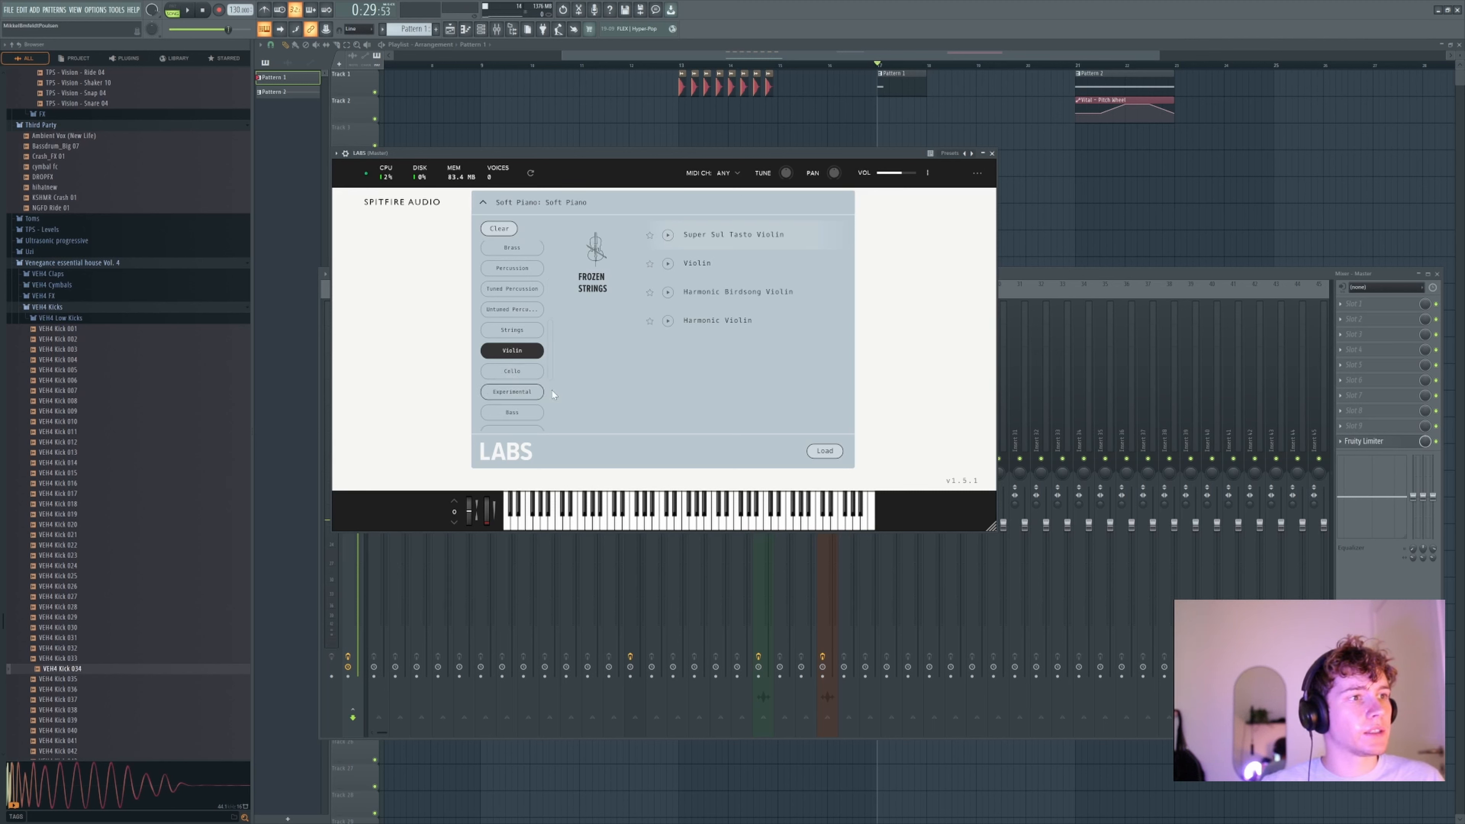
scroll(528, 404, down, 6)
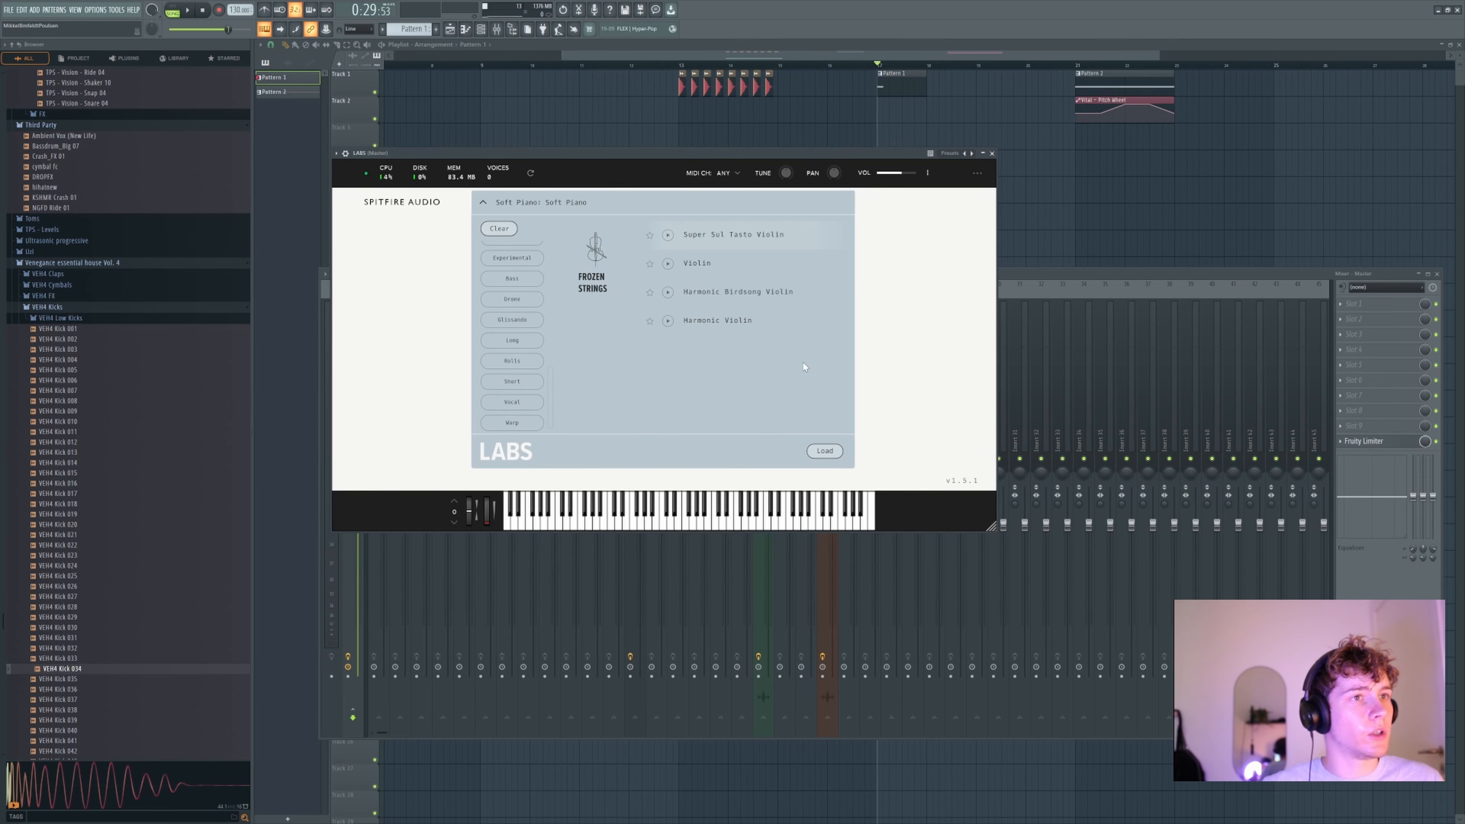
click(991, 153)
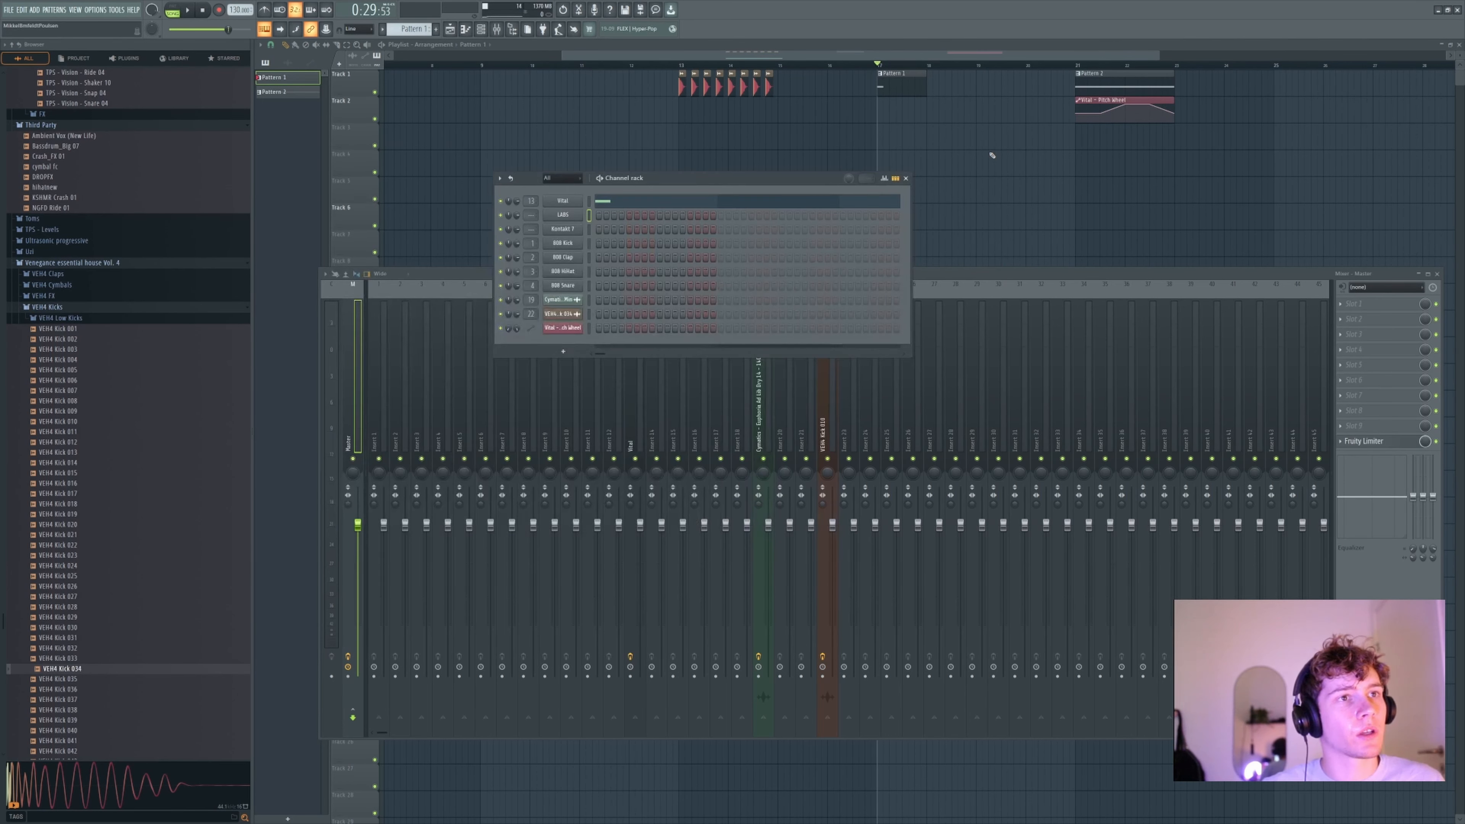
- Open the Kontakt 7 channel and load the Alert Riser preset from the Analog Dreams library
click(562, 229)
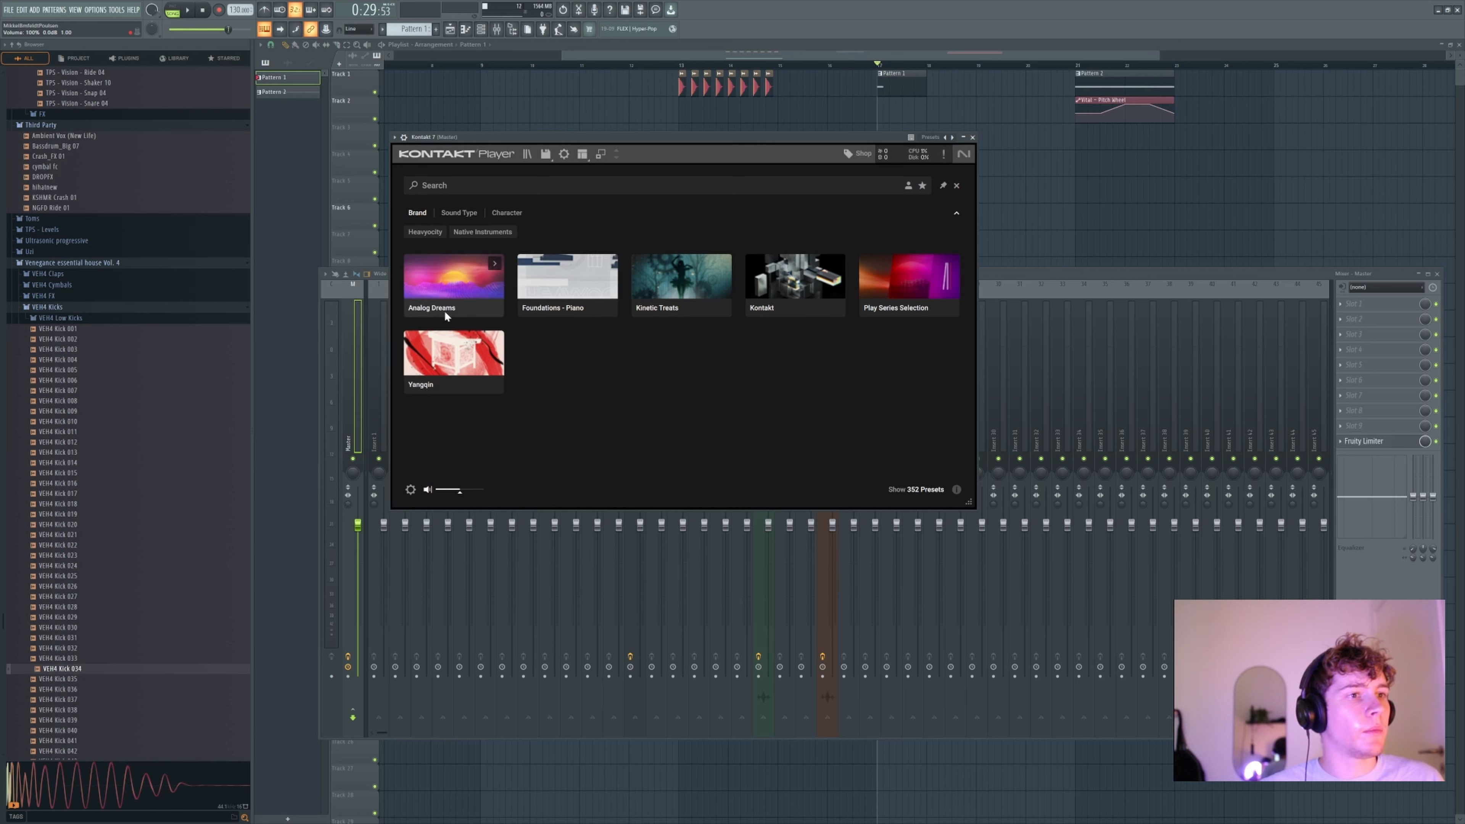
click(440, 296)
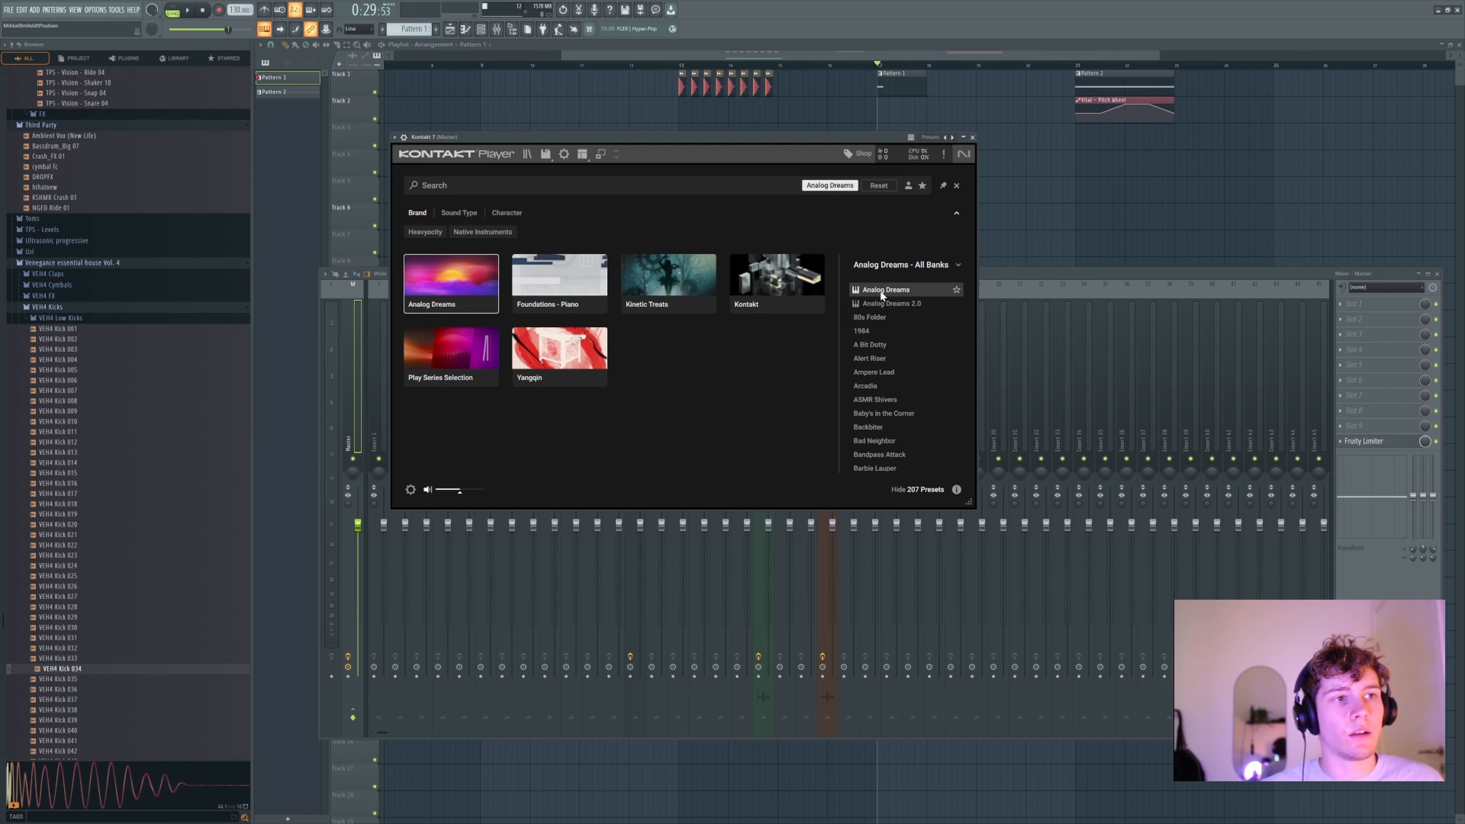
click(888, 304)
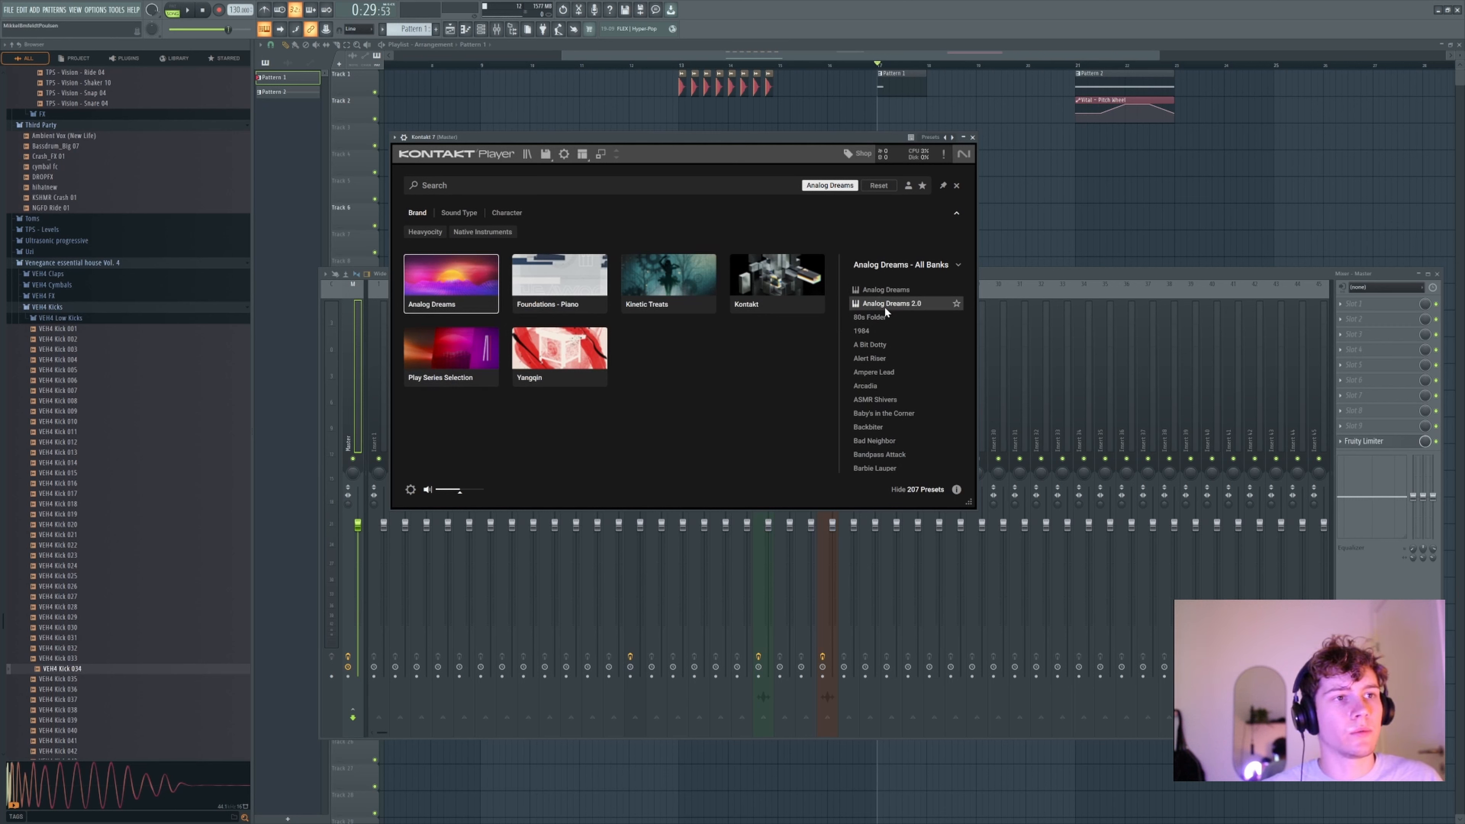
click(865, 358)
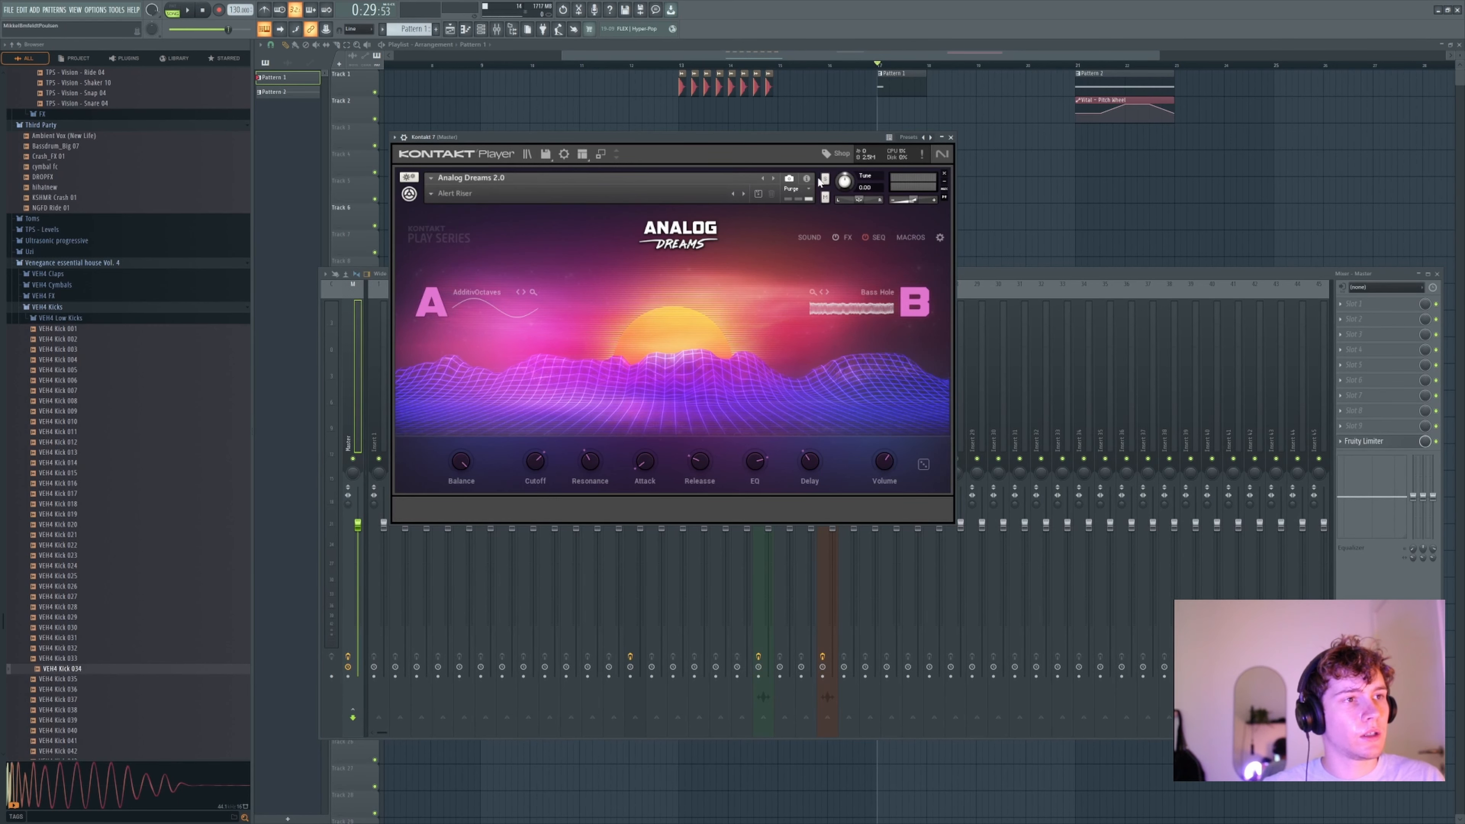
- Move the Kontakt window slightly lower, hide the mixer, and reopen Kontakt 7 from the channel rack
drag(774, 139, 779, 168)
click(765, 135)
right_click(765, 135)
click(484, 32)
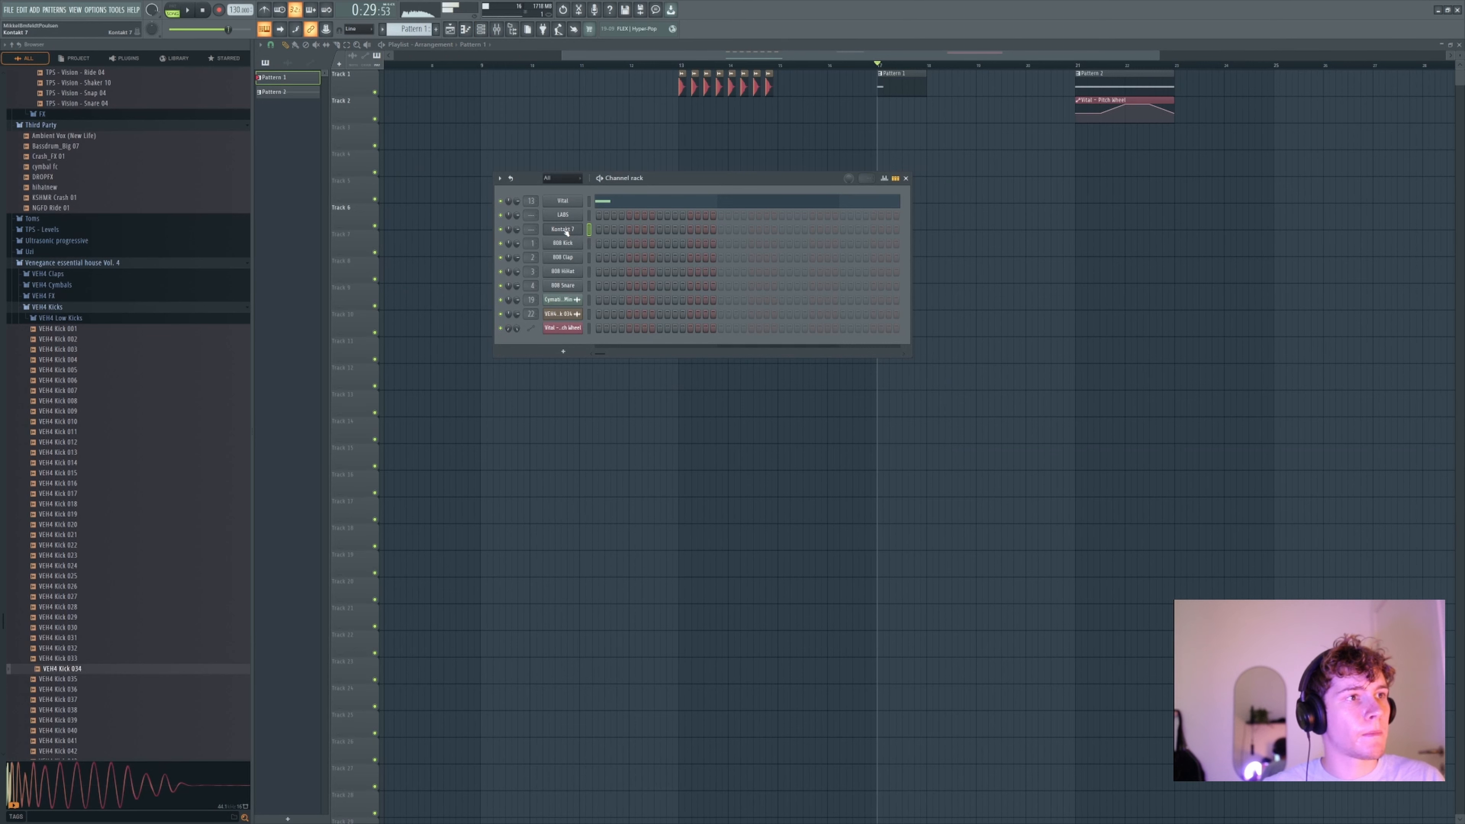
click(563, 230)
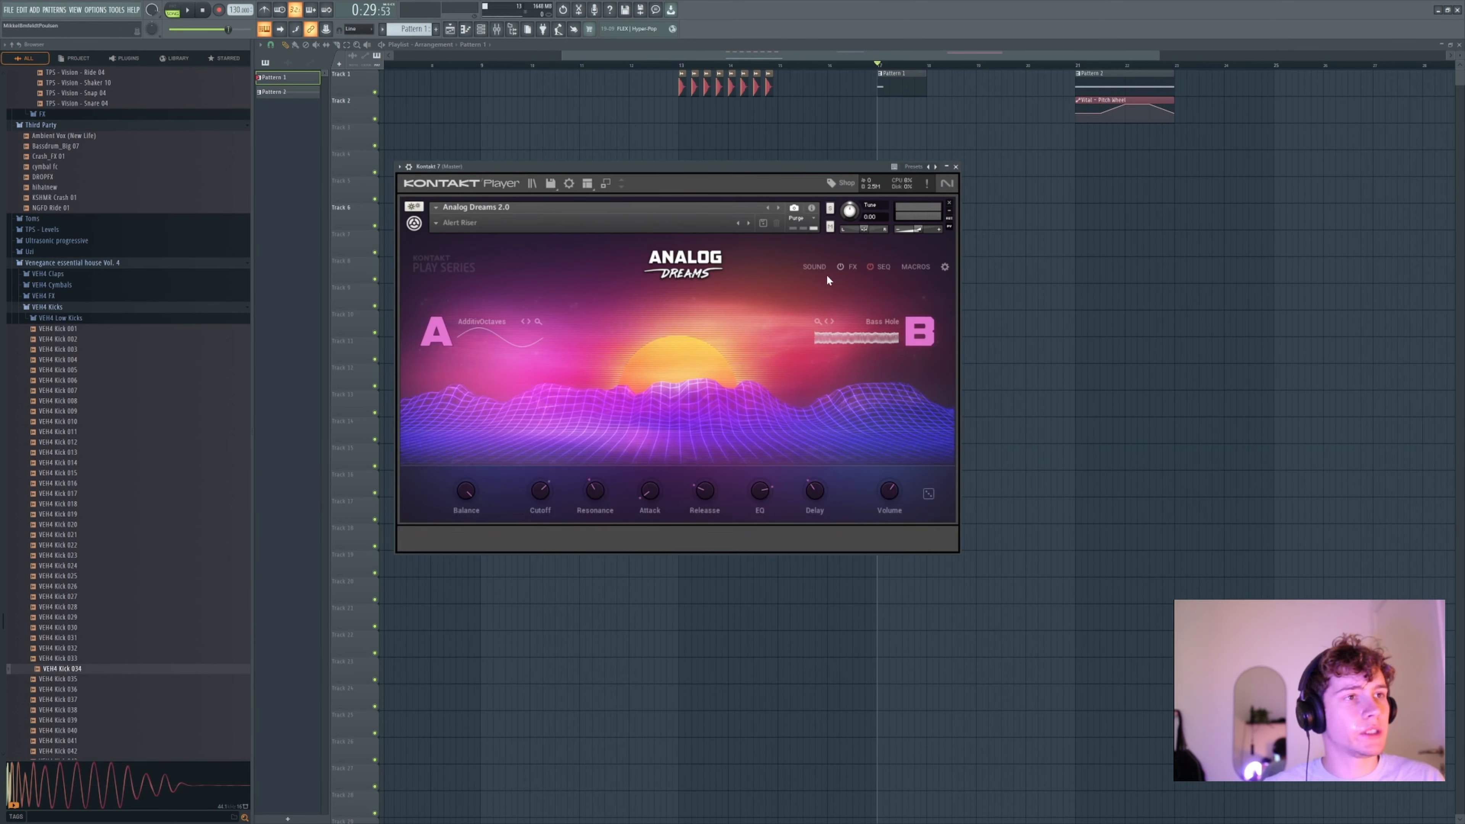
- Switch the Analog Dreams instrument to the Bubble Boi preset and play a note to audition it
click(746, 224)
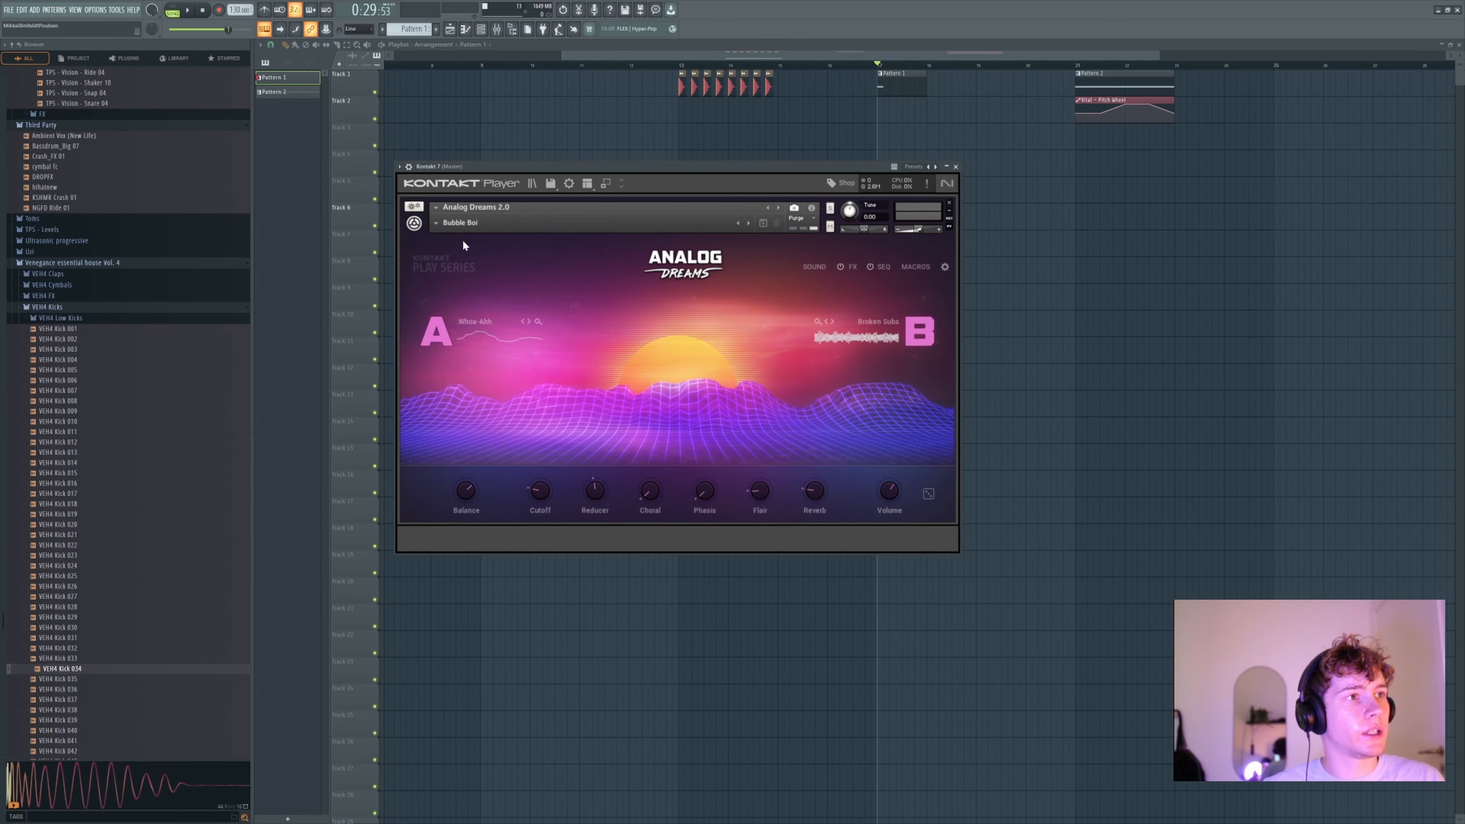
click(685, 141)
right_click(701, 139)
key(x)
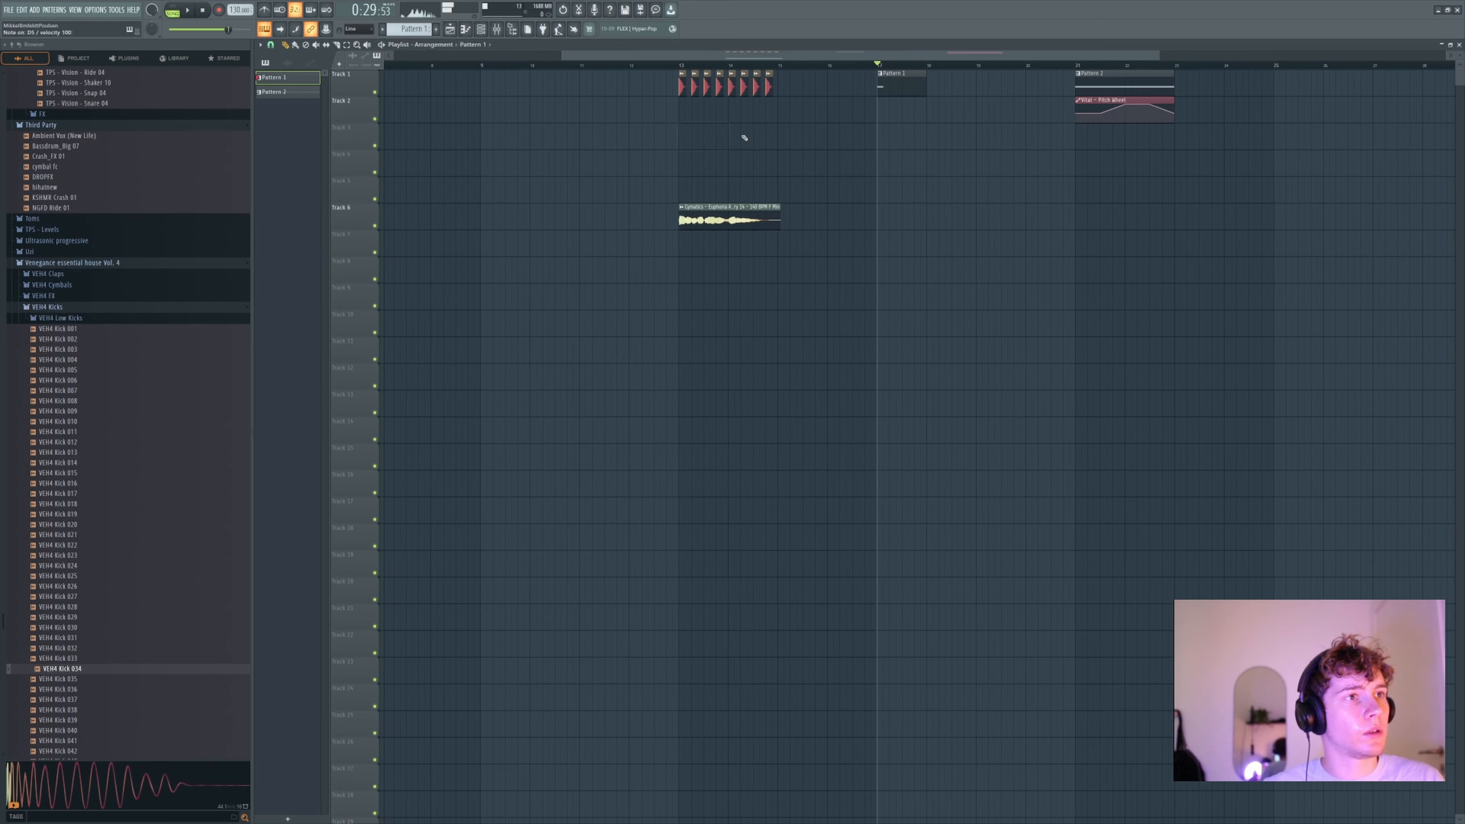
- Reopen Kontakt 7 from the channel rack and load the Fat Master preset from the Leads category
click(480, 29)
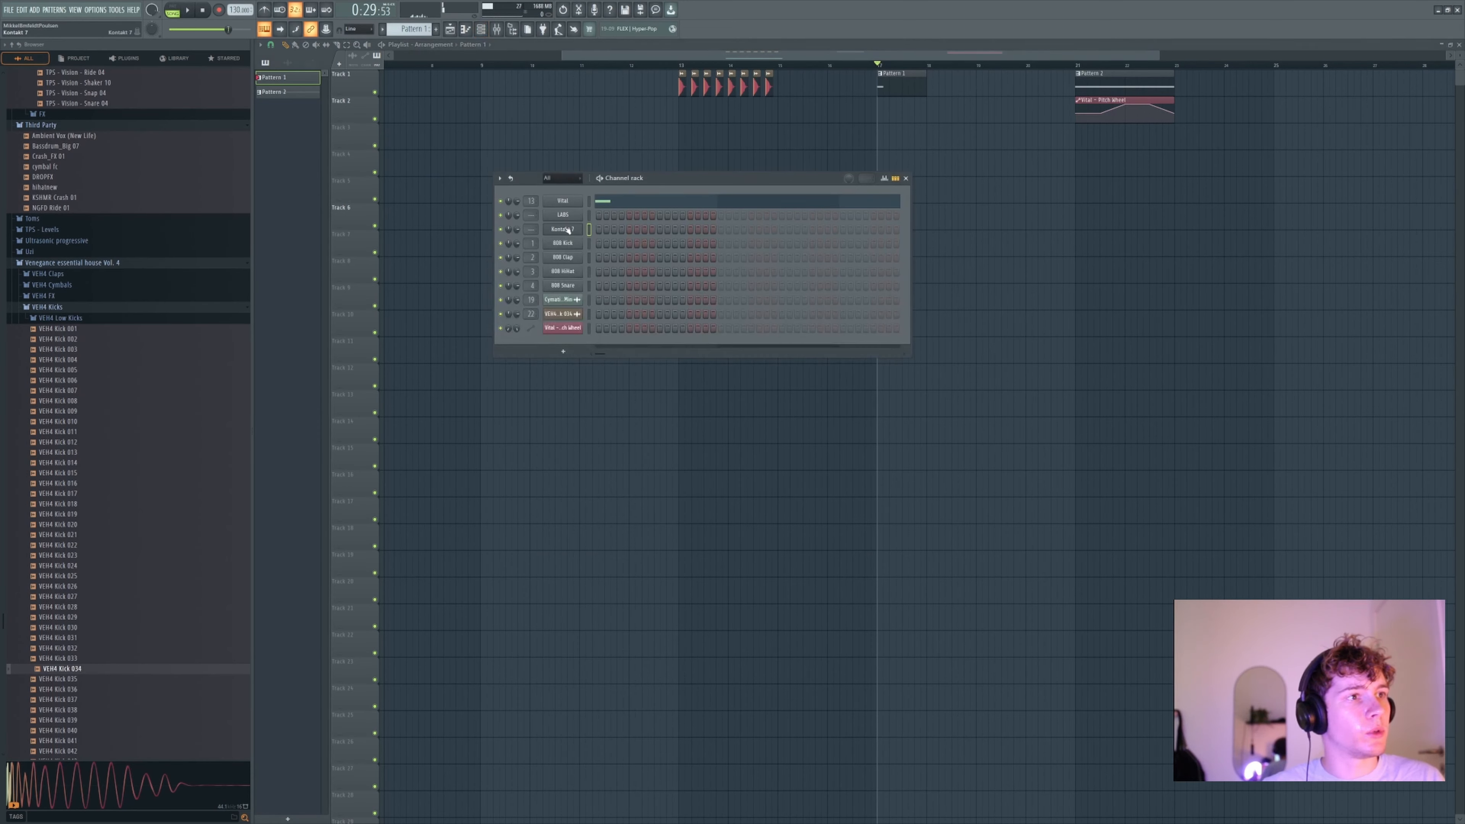
click(568, 230)
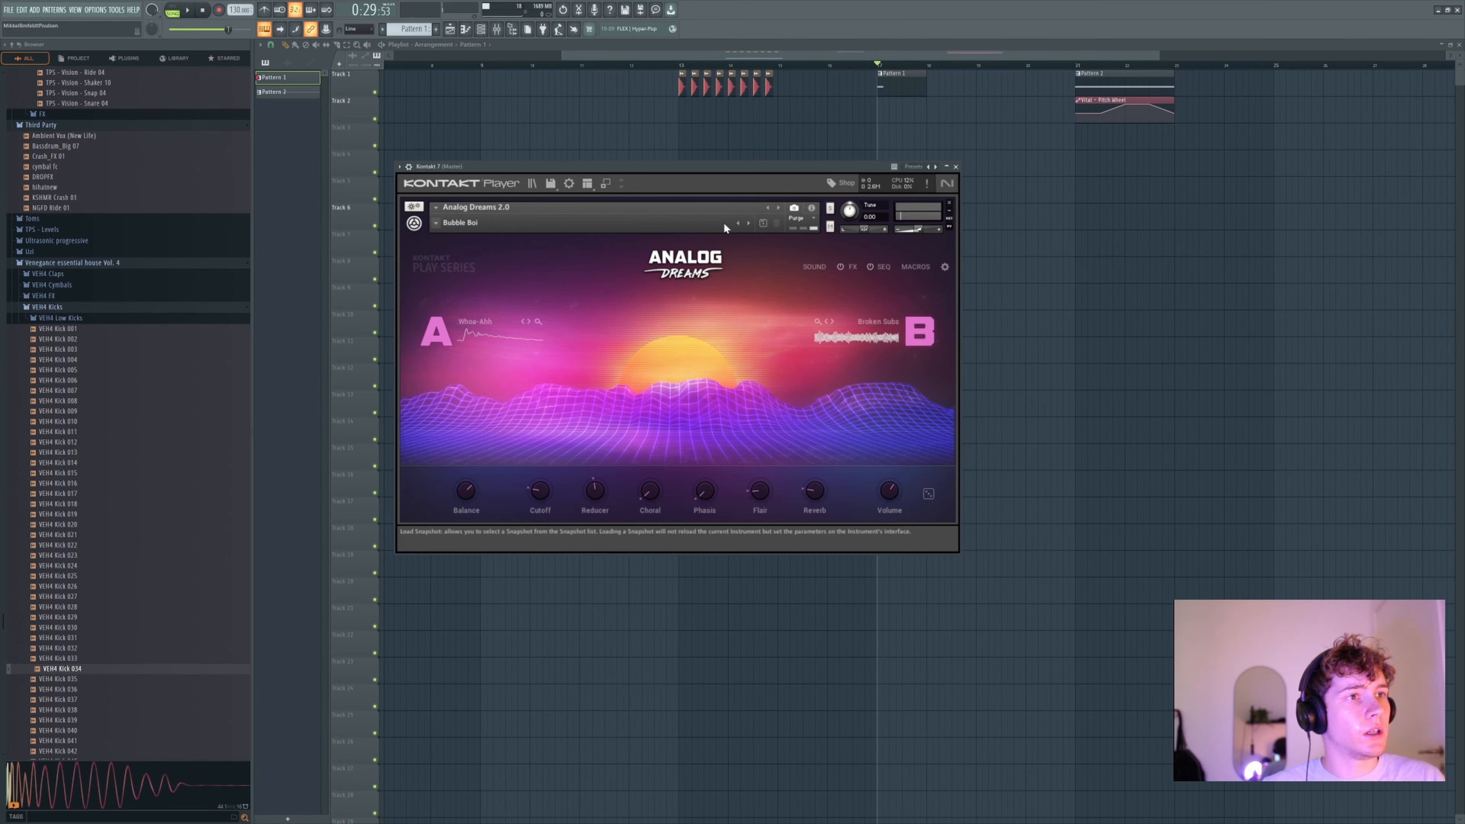
click(437, 222)
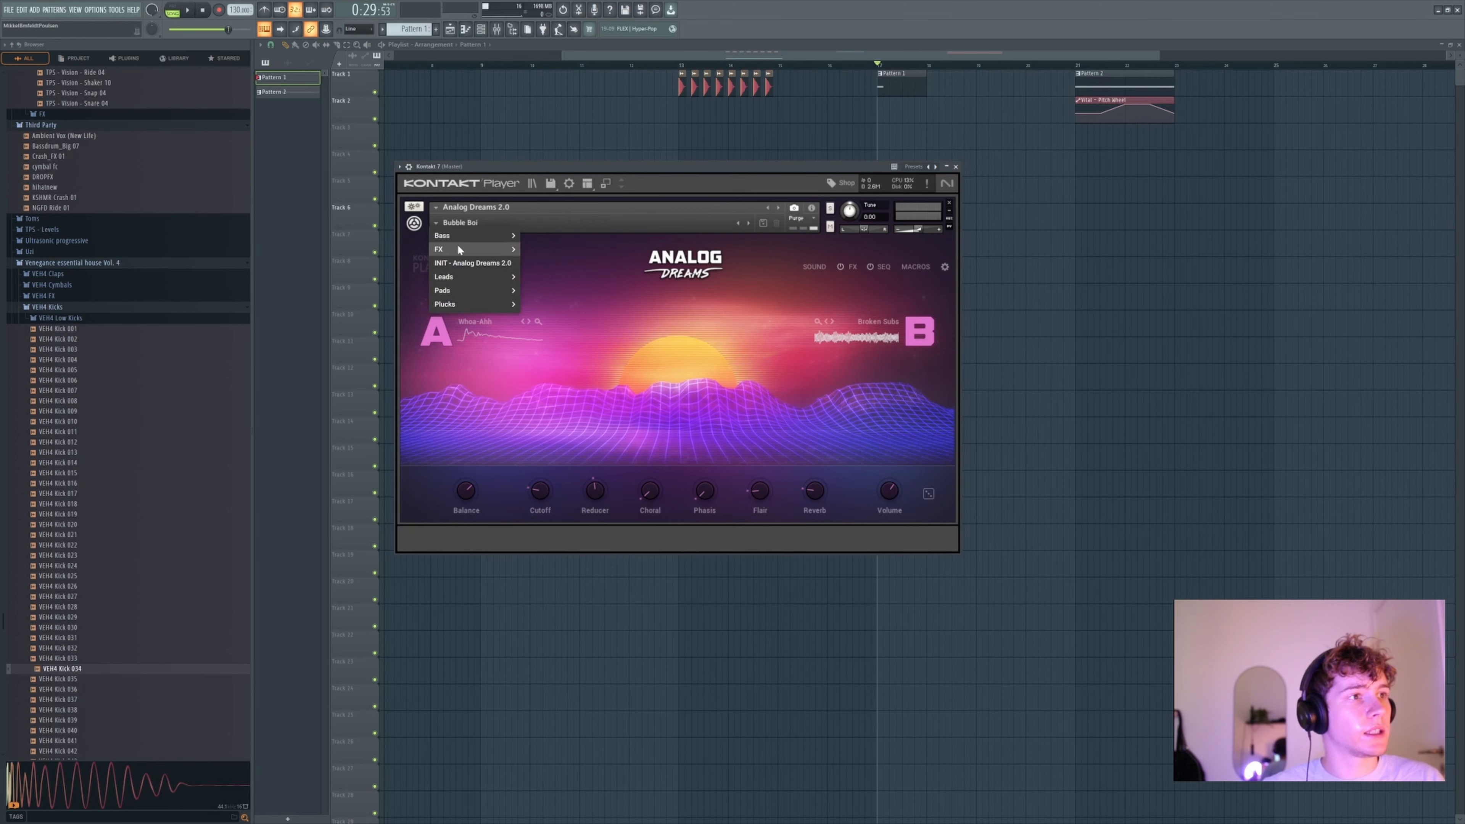
mouse_move(461, 275)
click(562, 323)
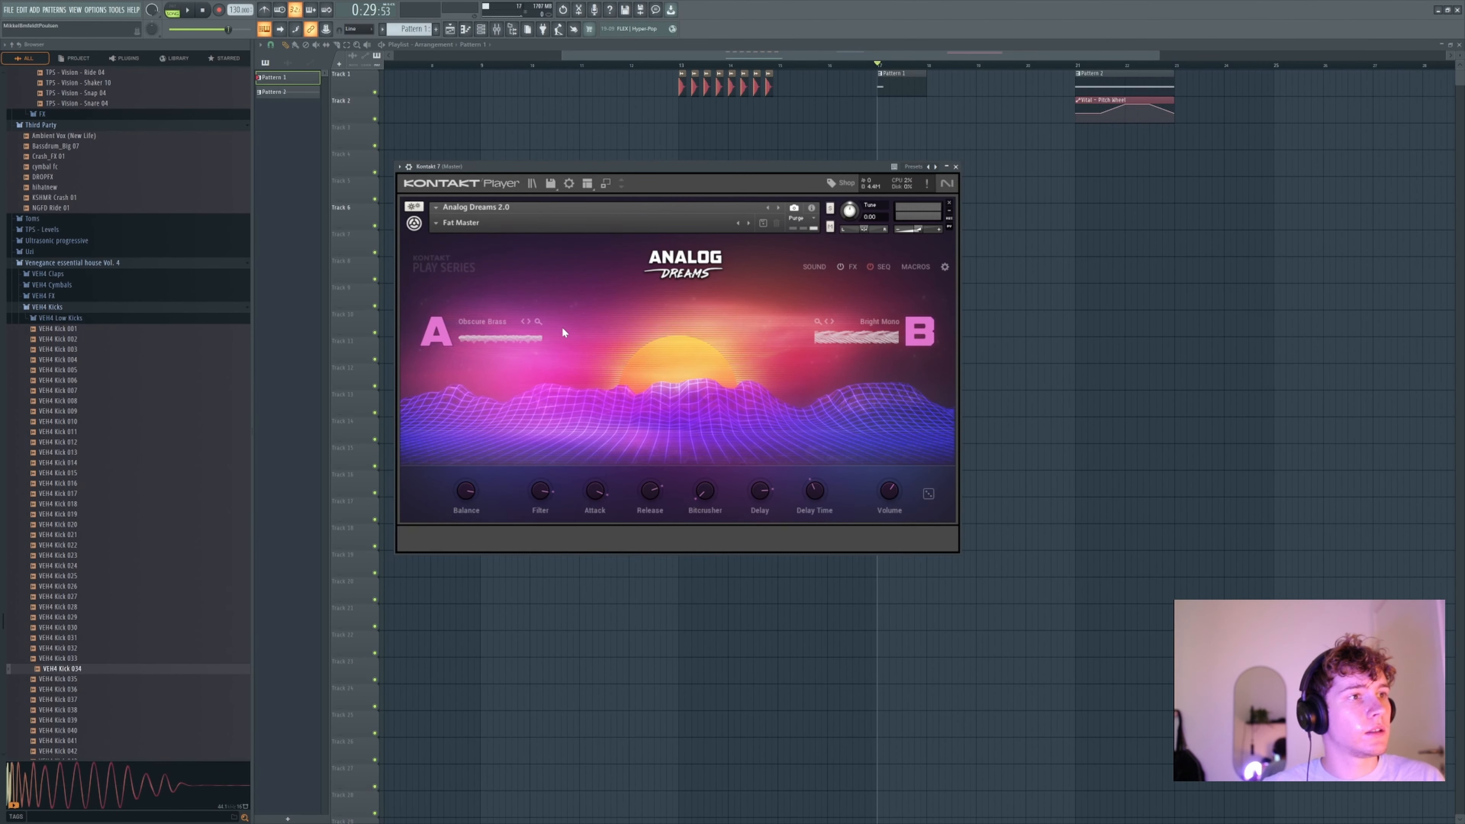
click(671, 155)
right_click(670, 156)
- Reopen Kontakt 7 and load the Jupiter Spikes preset from the Plucks category
click(482, 32)
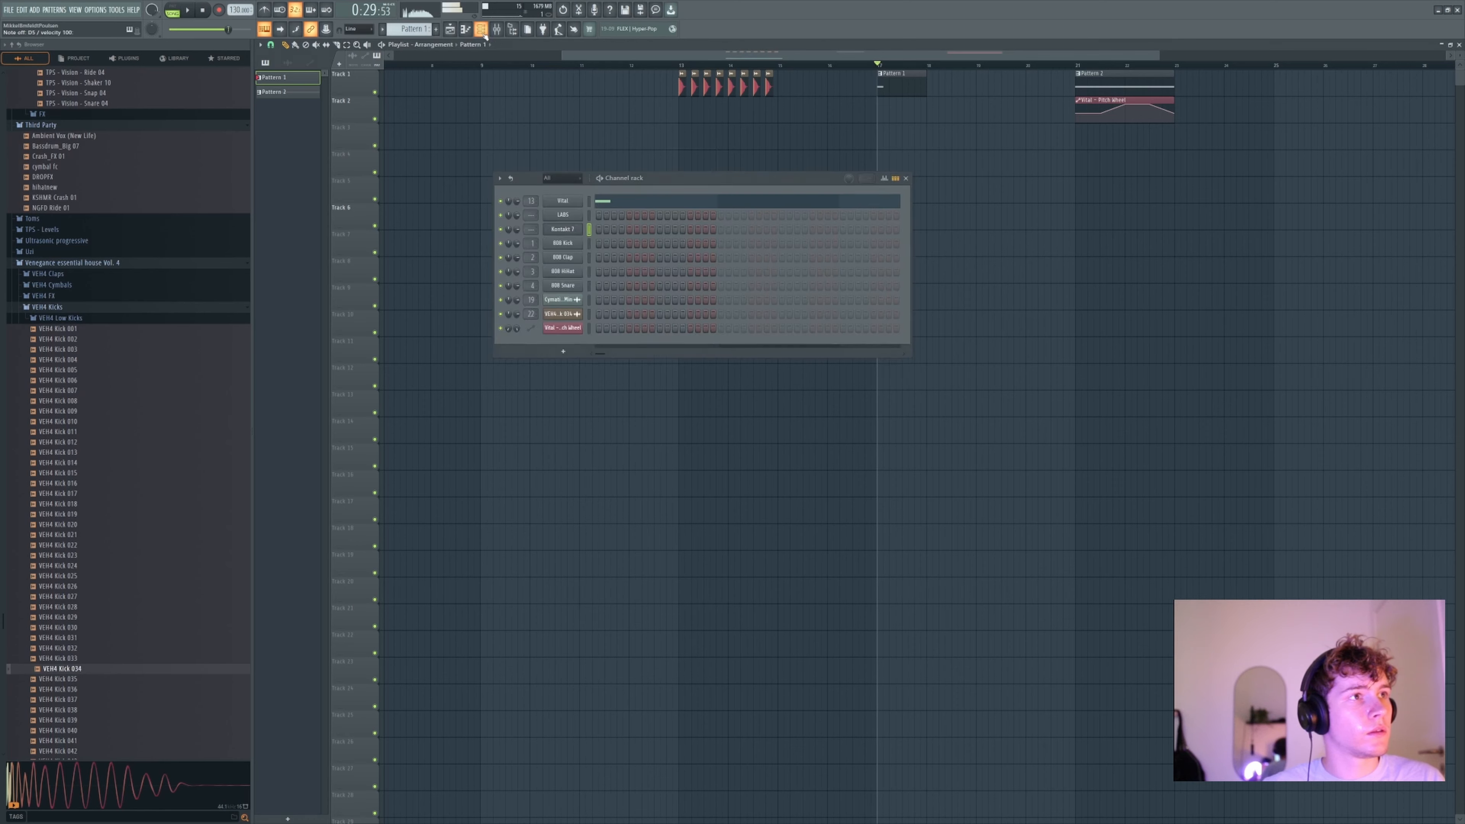
click(564, 230)
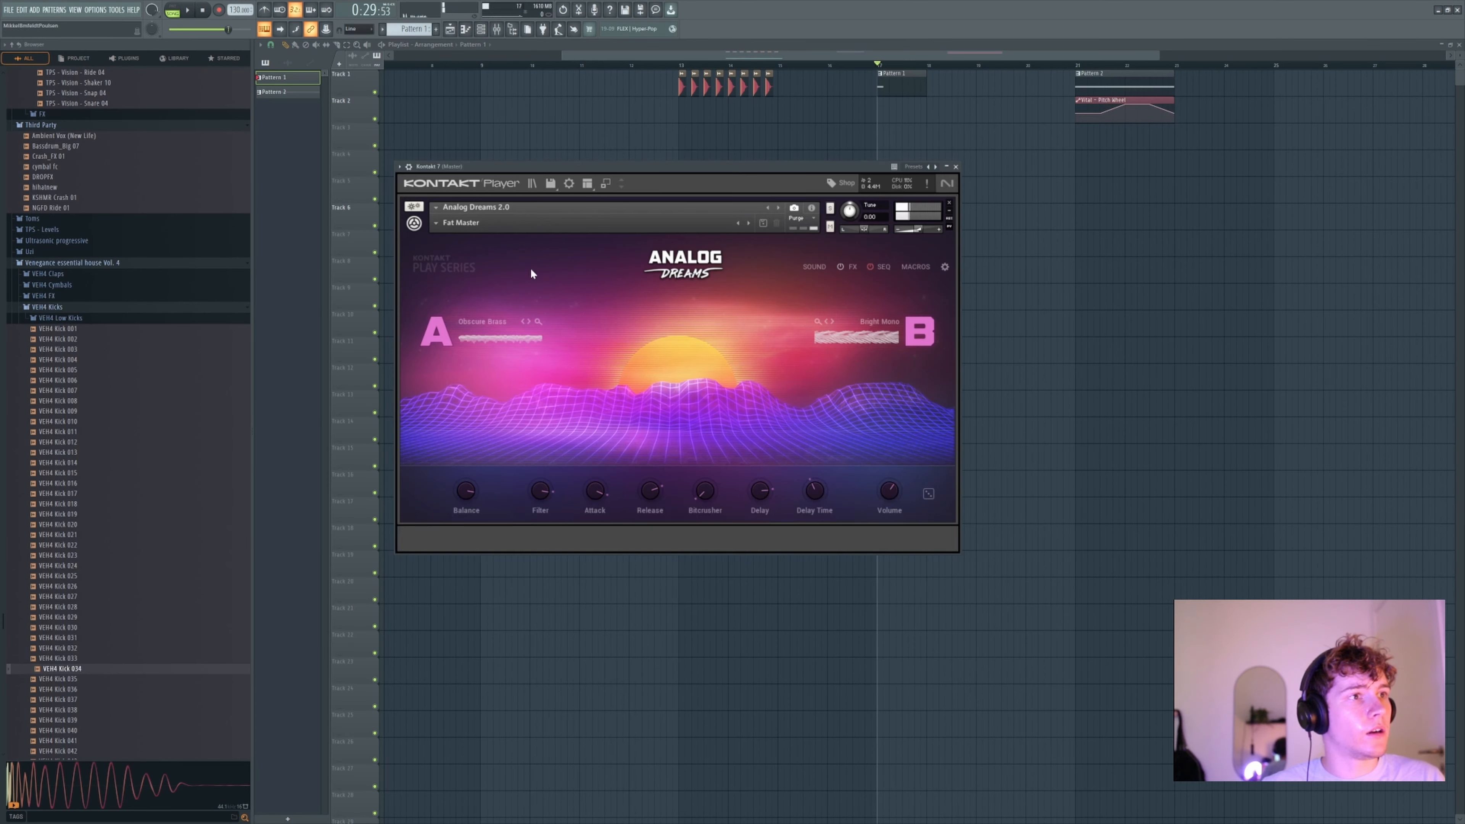
click(462, 222)
mouse_move(462, 304)
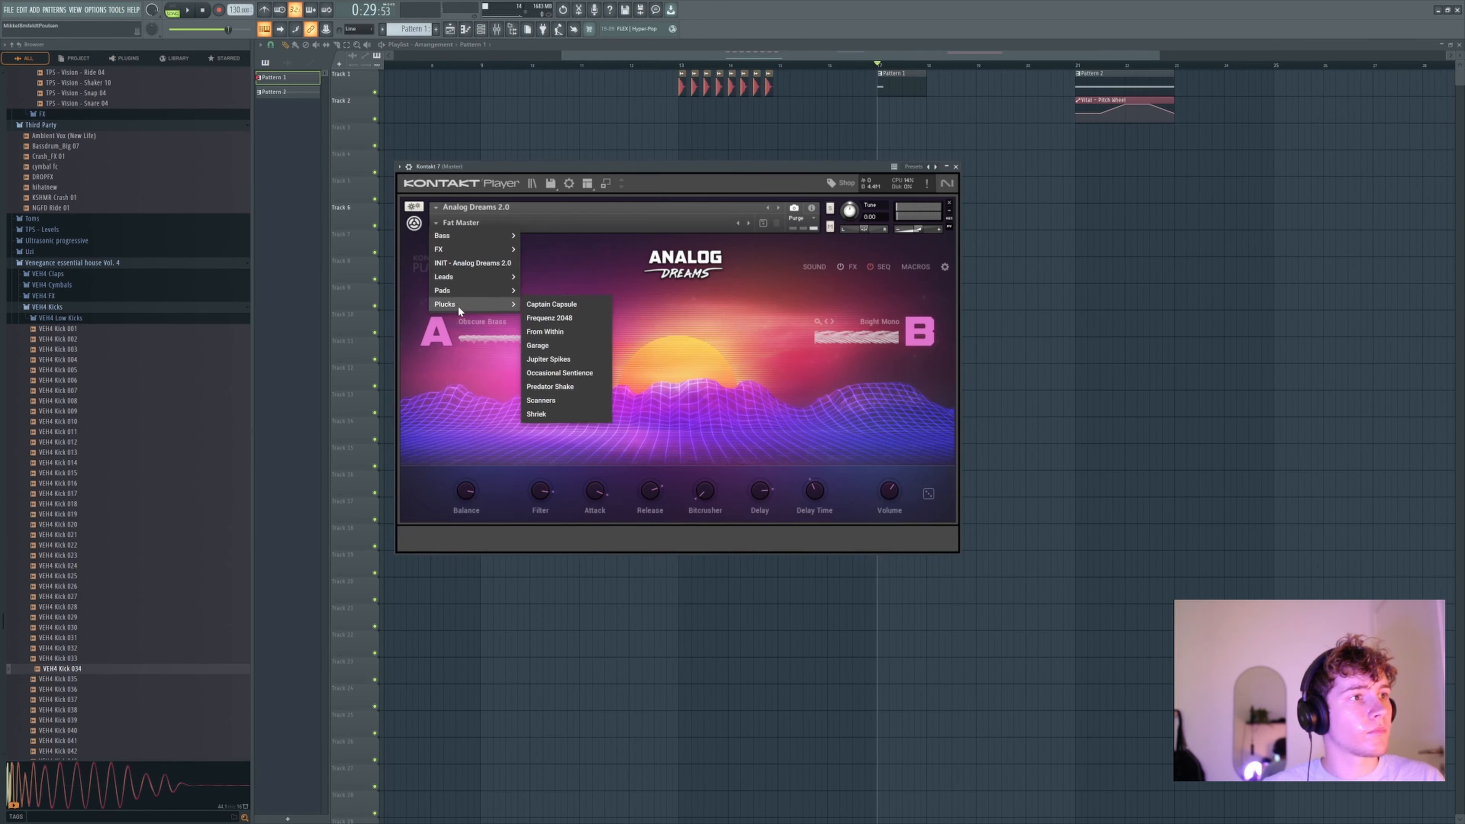
click(542, 359)
click(680, 109)
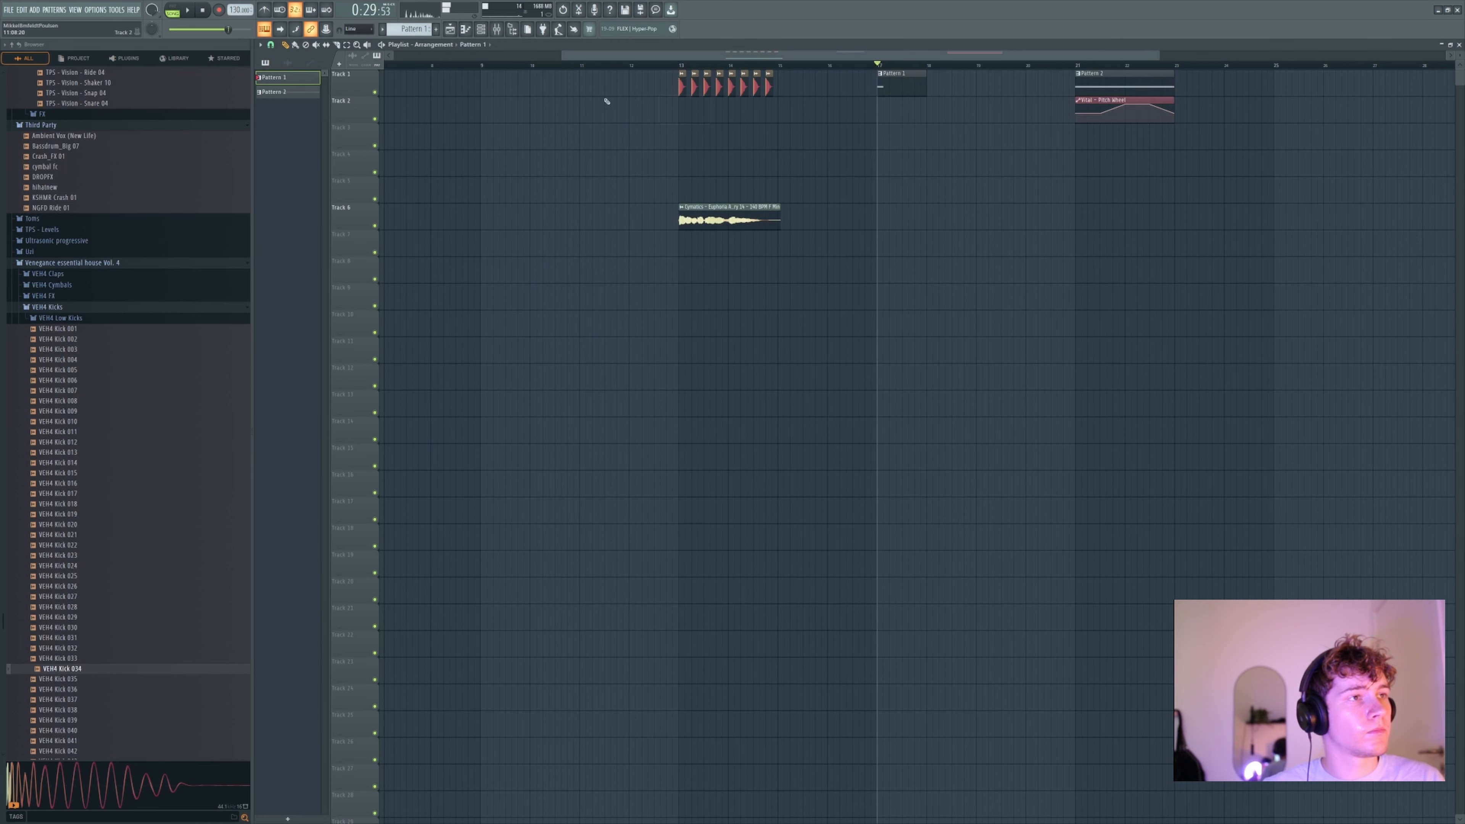
- Reopen Kontakt 7, load the Yangqin - Autumn Wind instrument, and play several notes with the channel rack in front
key(F6)
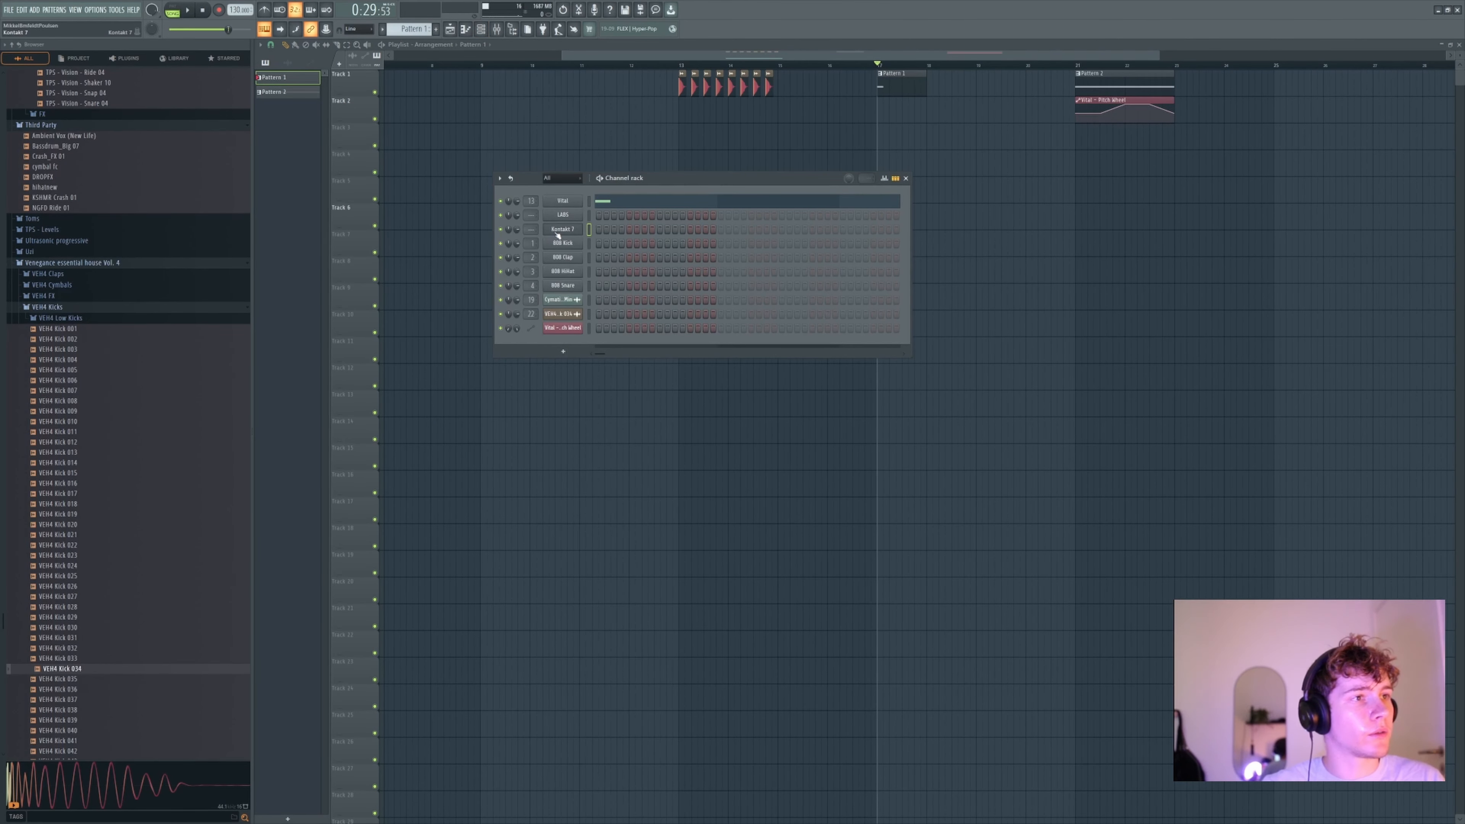
click(563, 228)
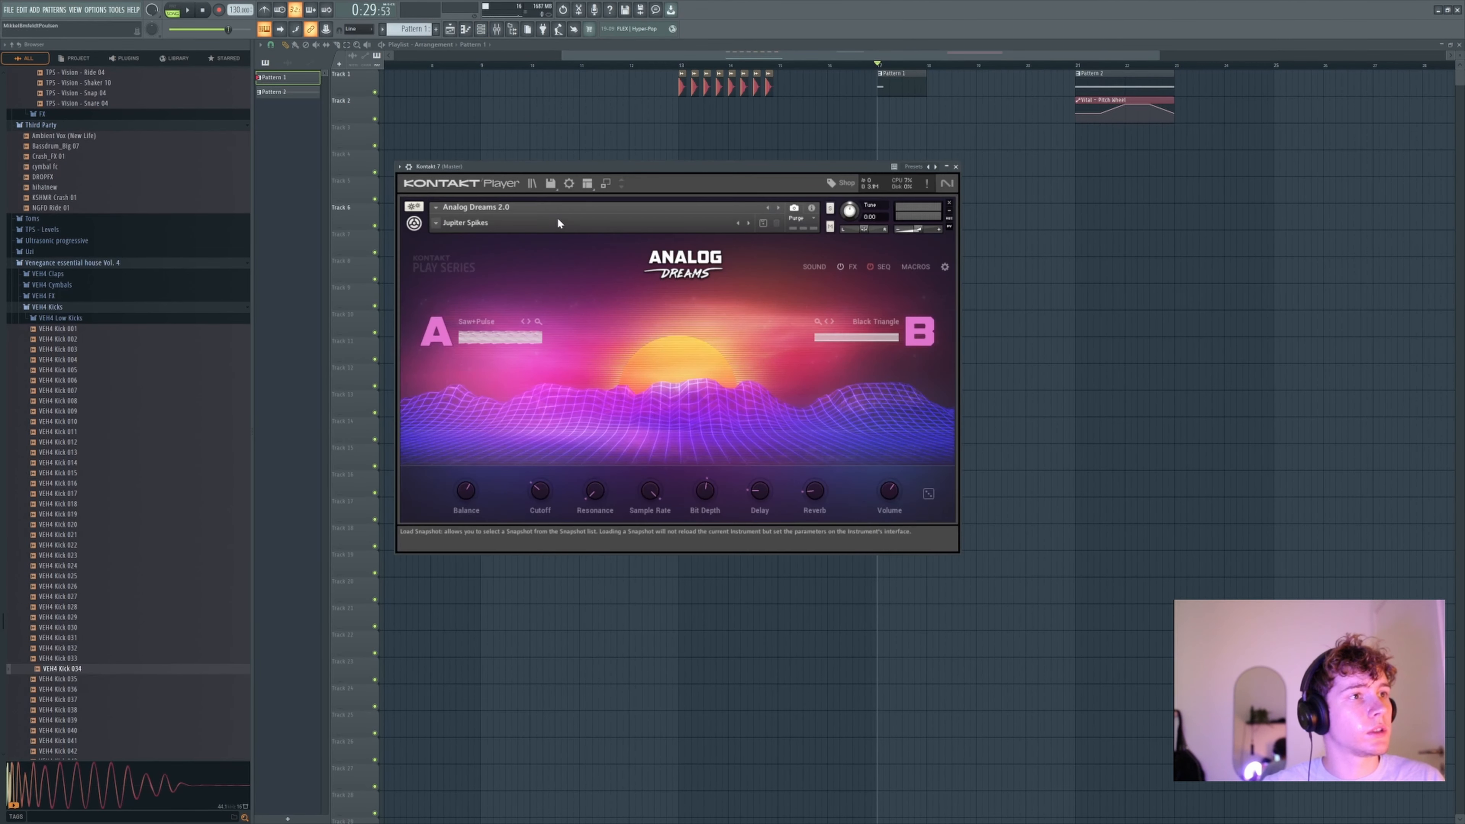
click(436, 211)
click(557, 386)
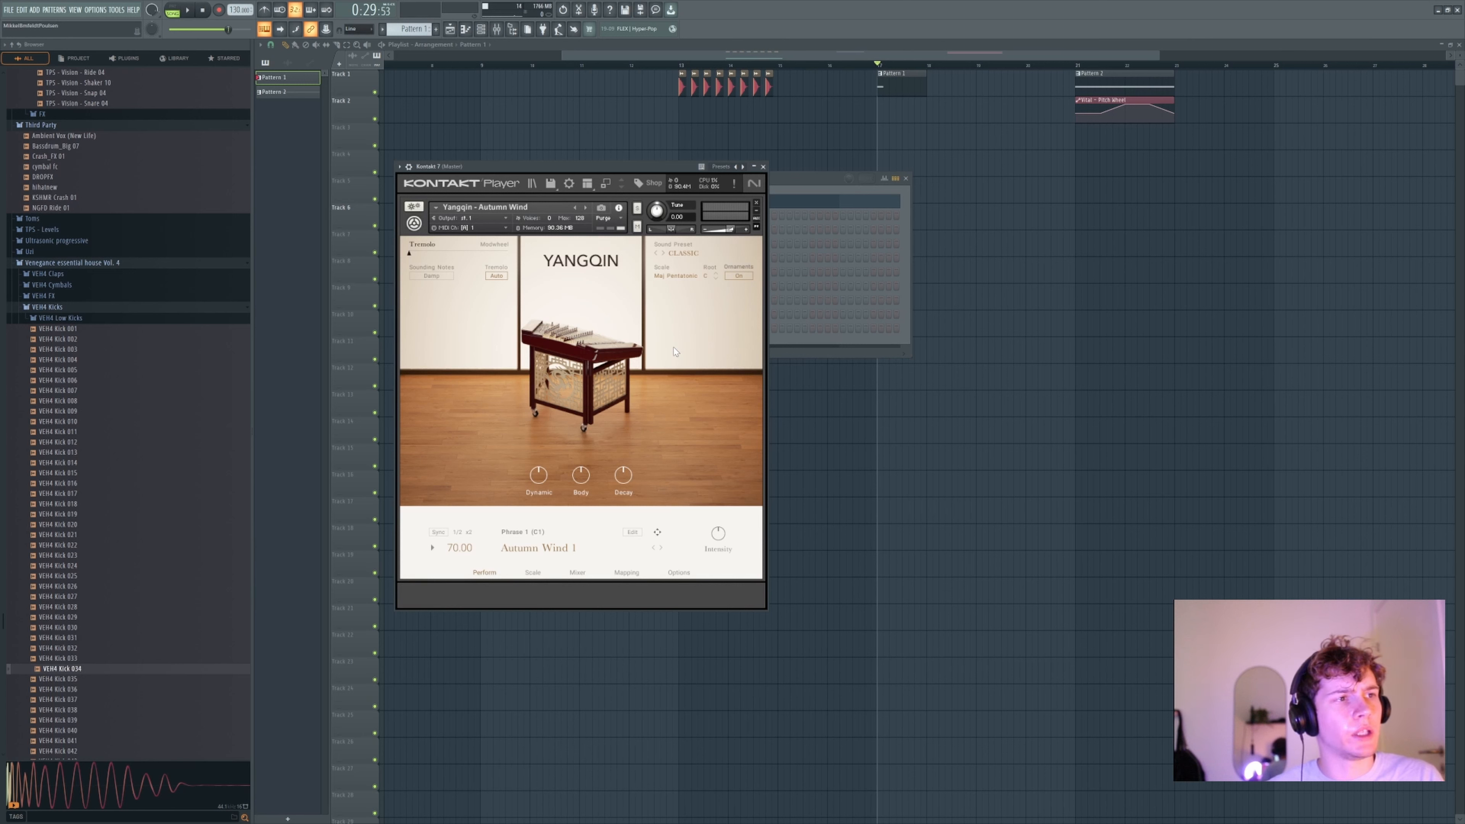
key(F6)
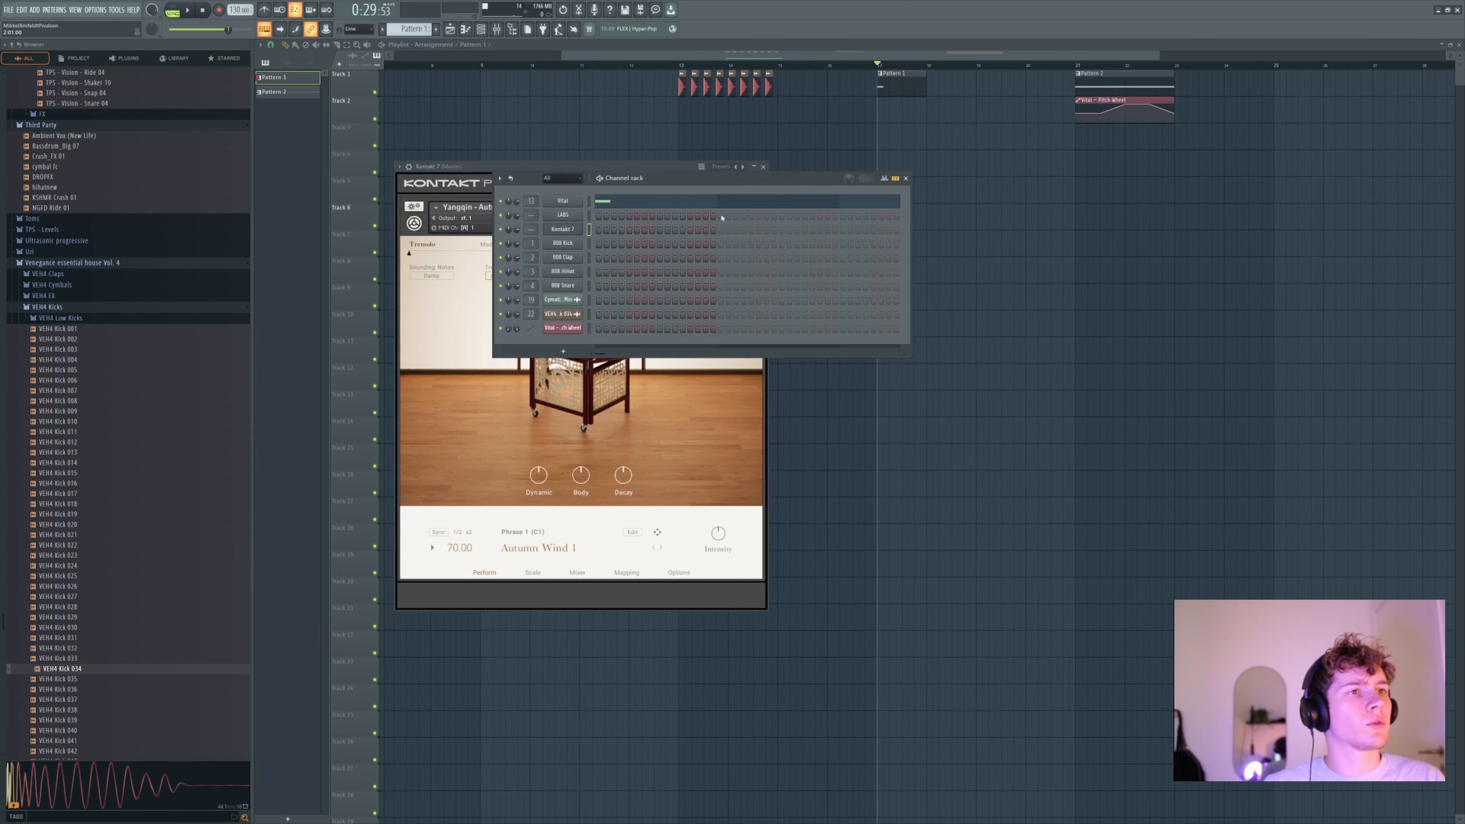
key(m)
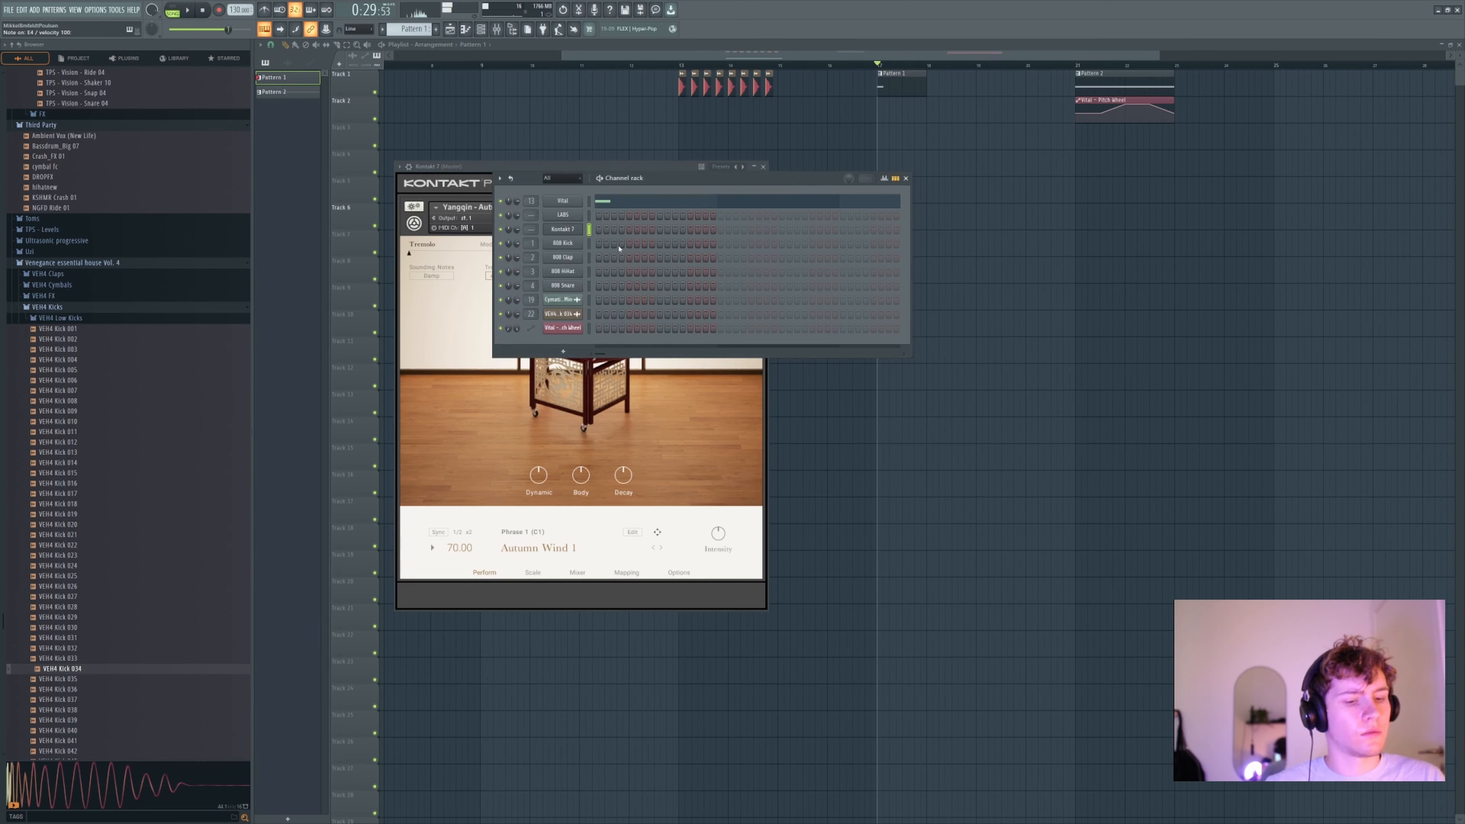
key(m)
key(n)
key(g)
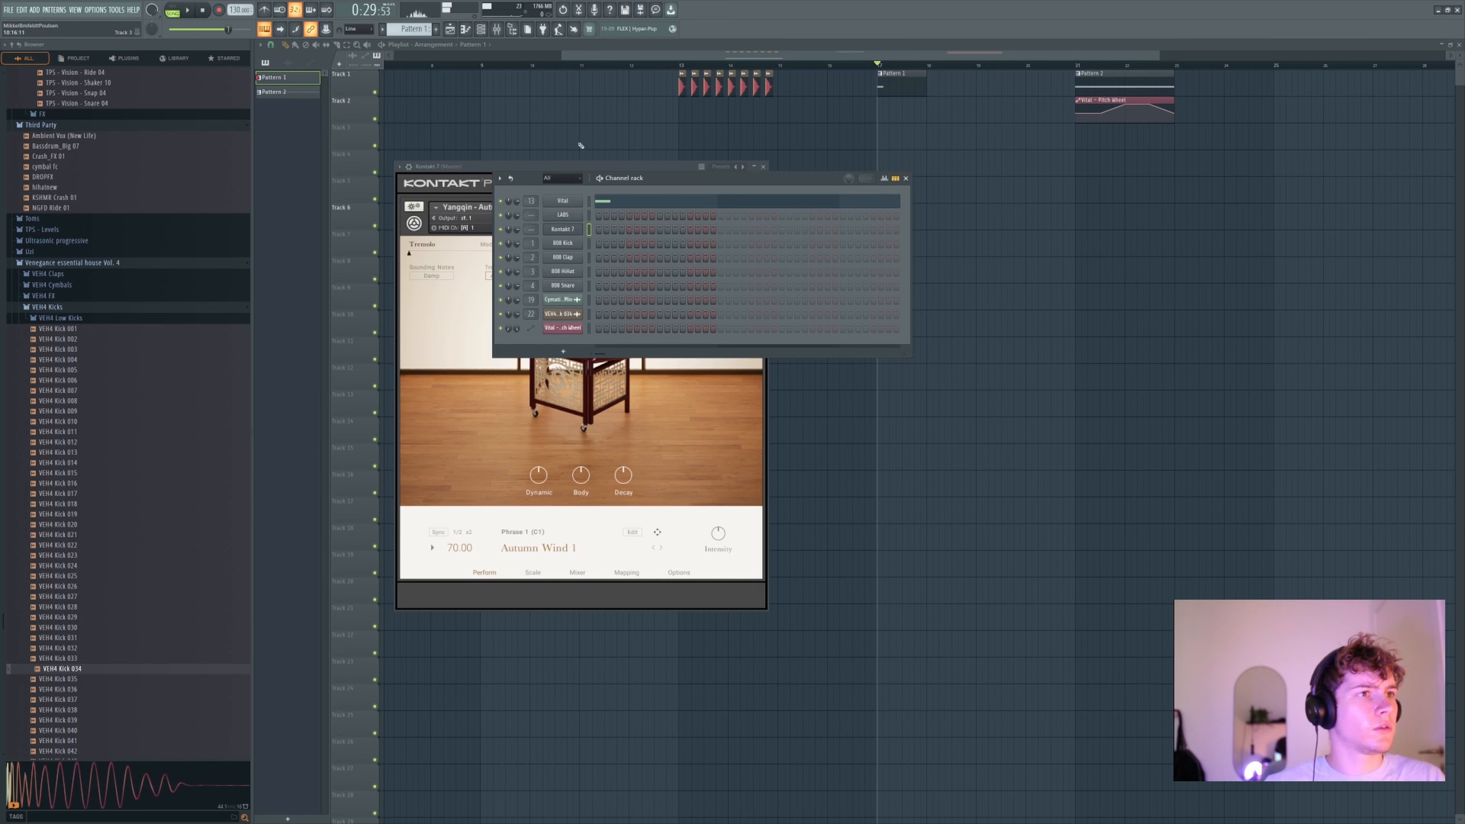
- Load Ethereal Earth from the Play Series Selection library, play a note, and close the Kontakt window
click(532, 169)
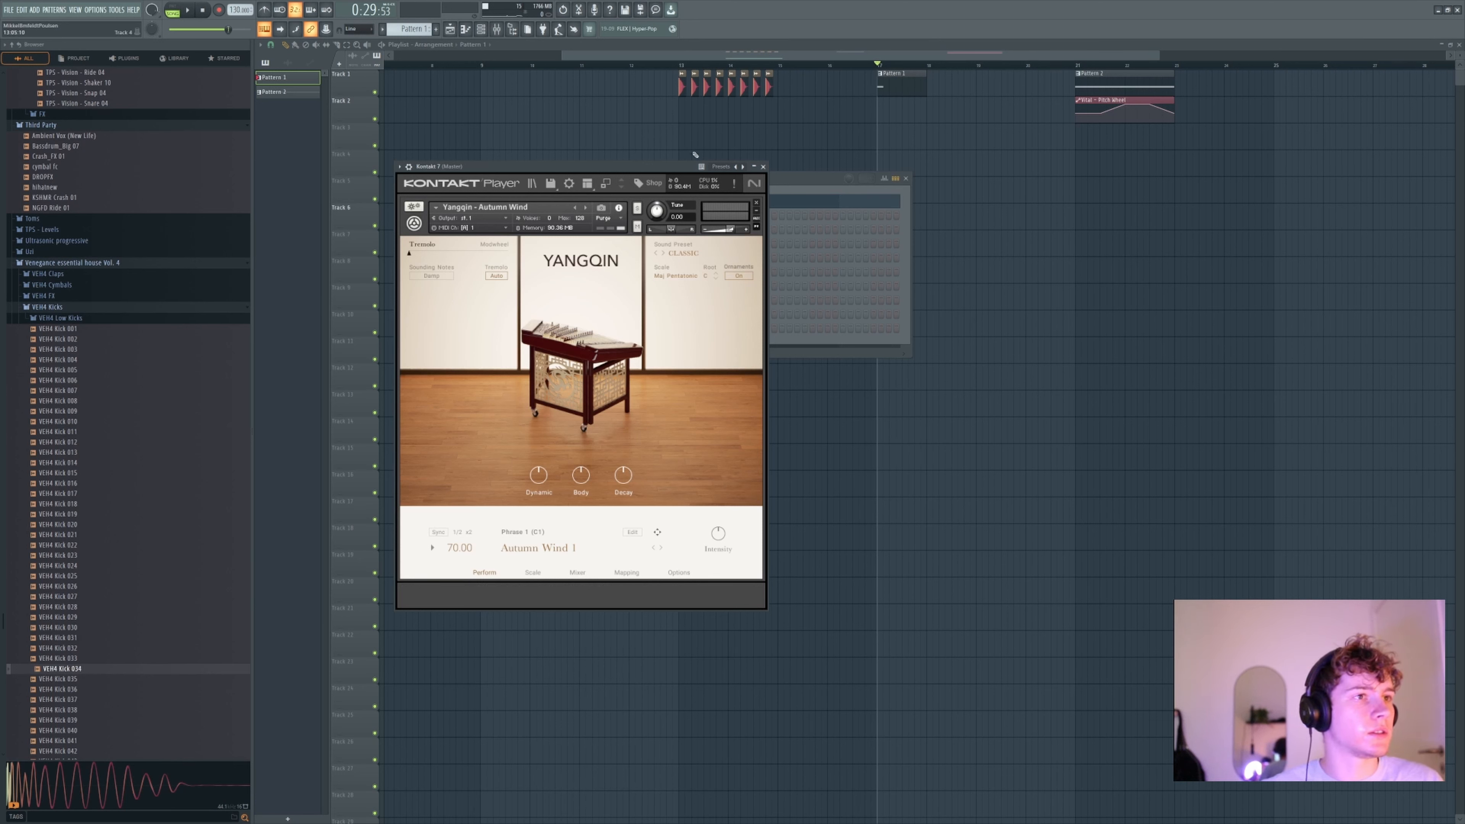
click(532, 183)
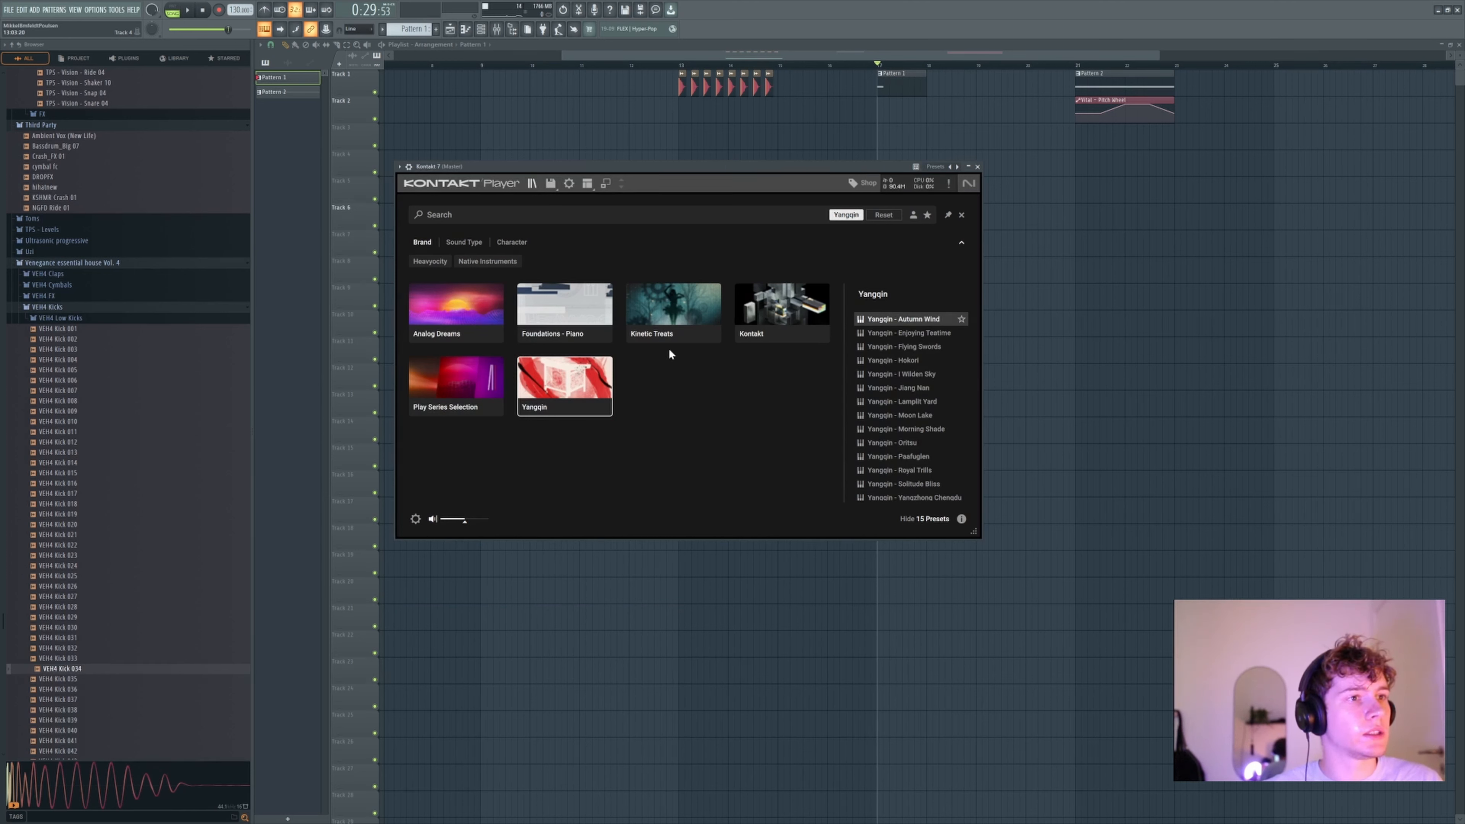
click(453, 384)
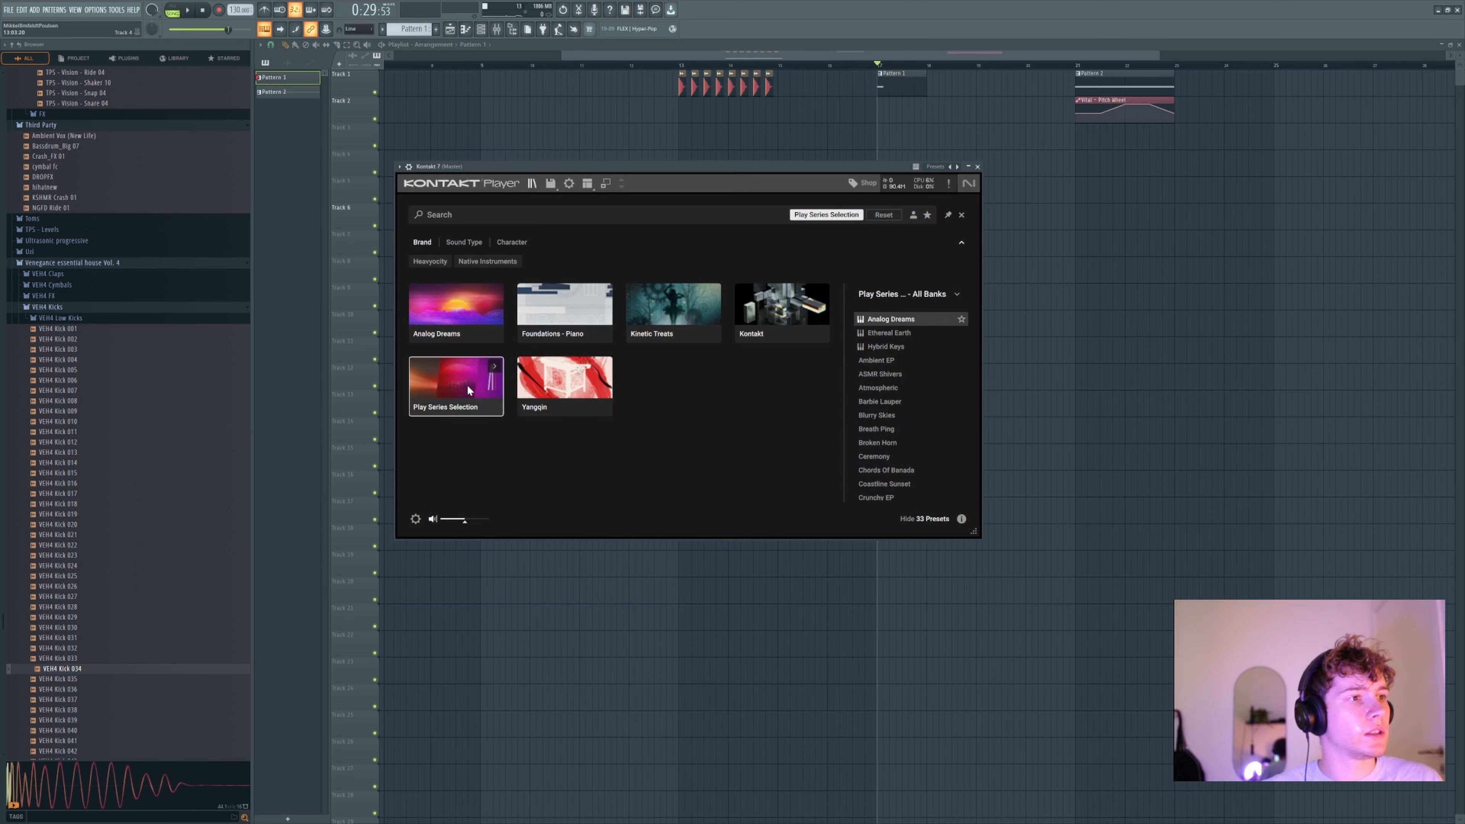
click(884, 336)
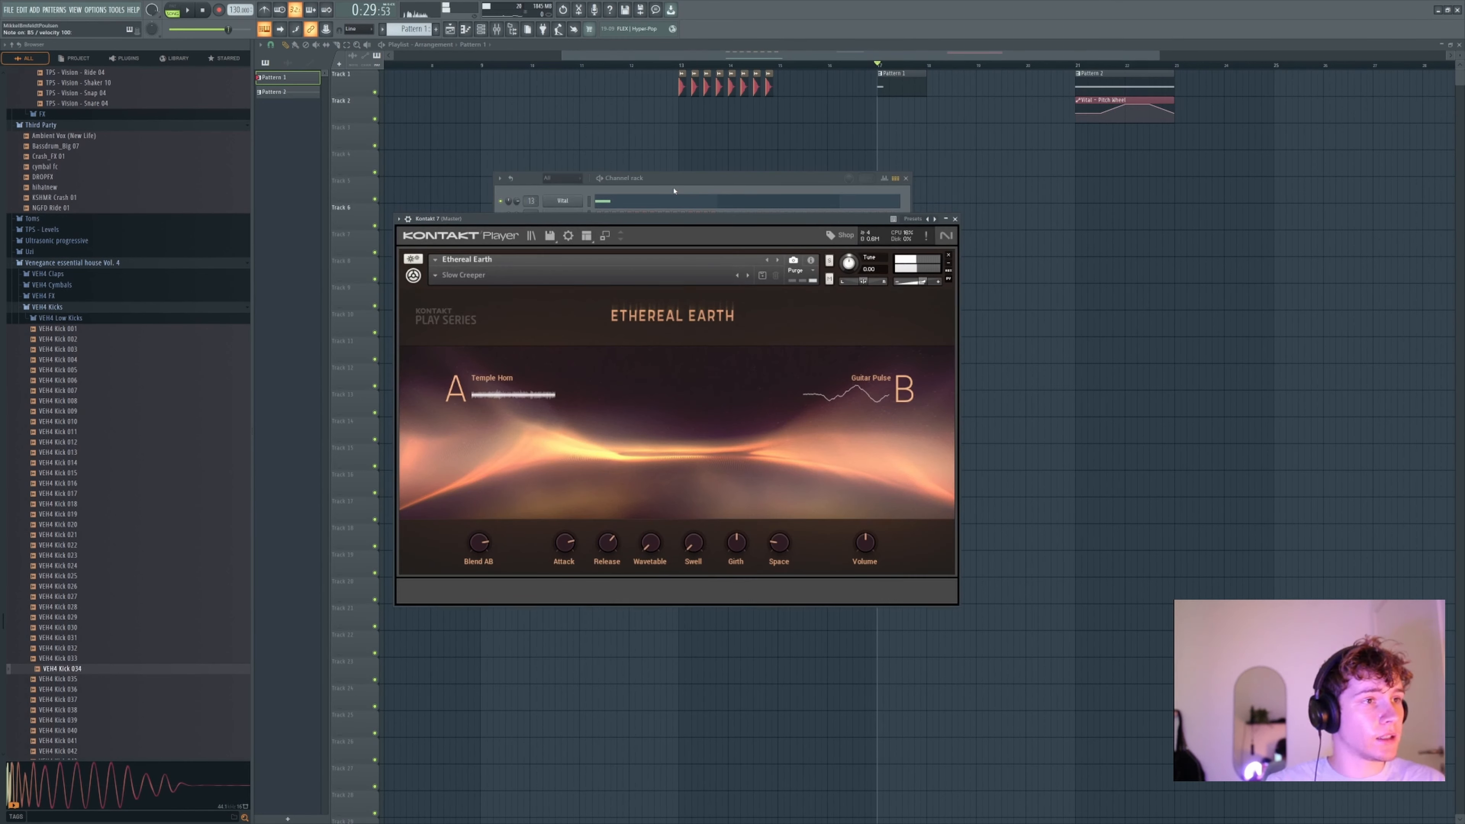
key(n)
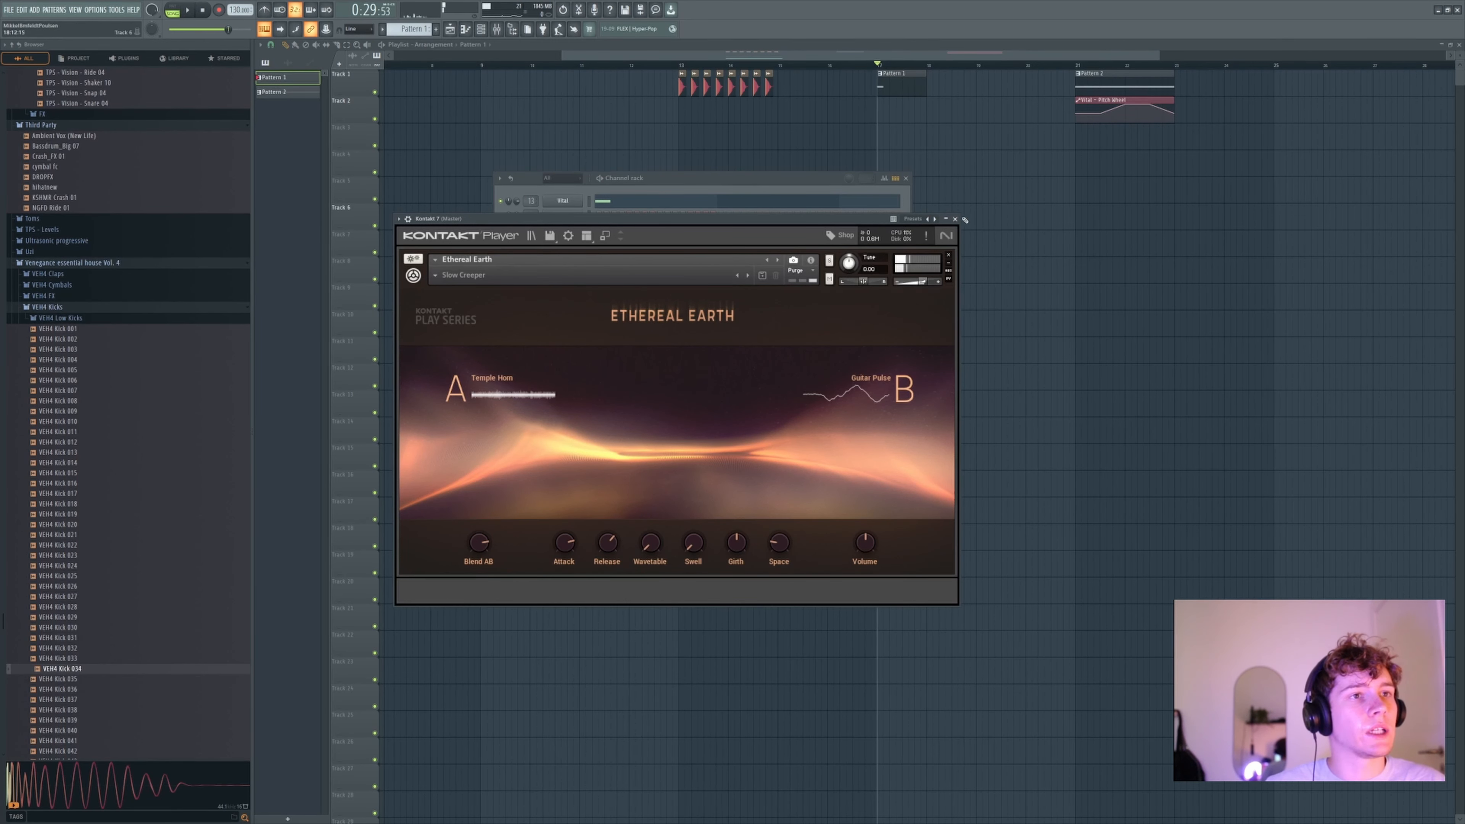
click(954, 218)
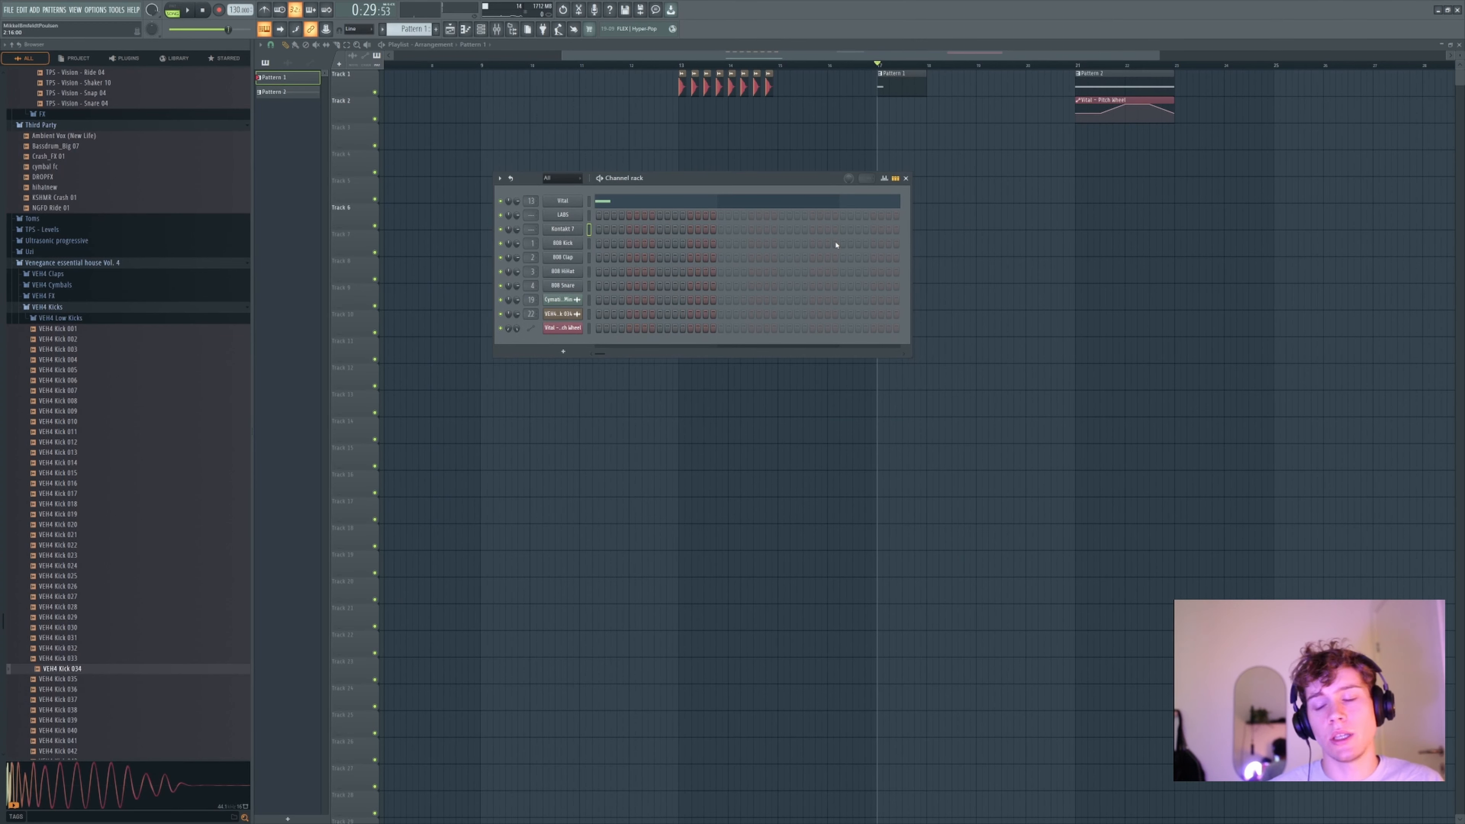
- Show the mixer, open ValhallaSupermassive on the Vital track, and enable the effect
key(F9)
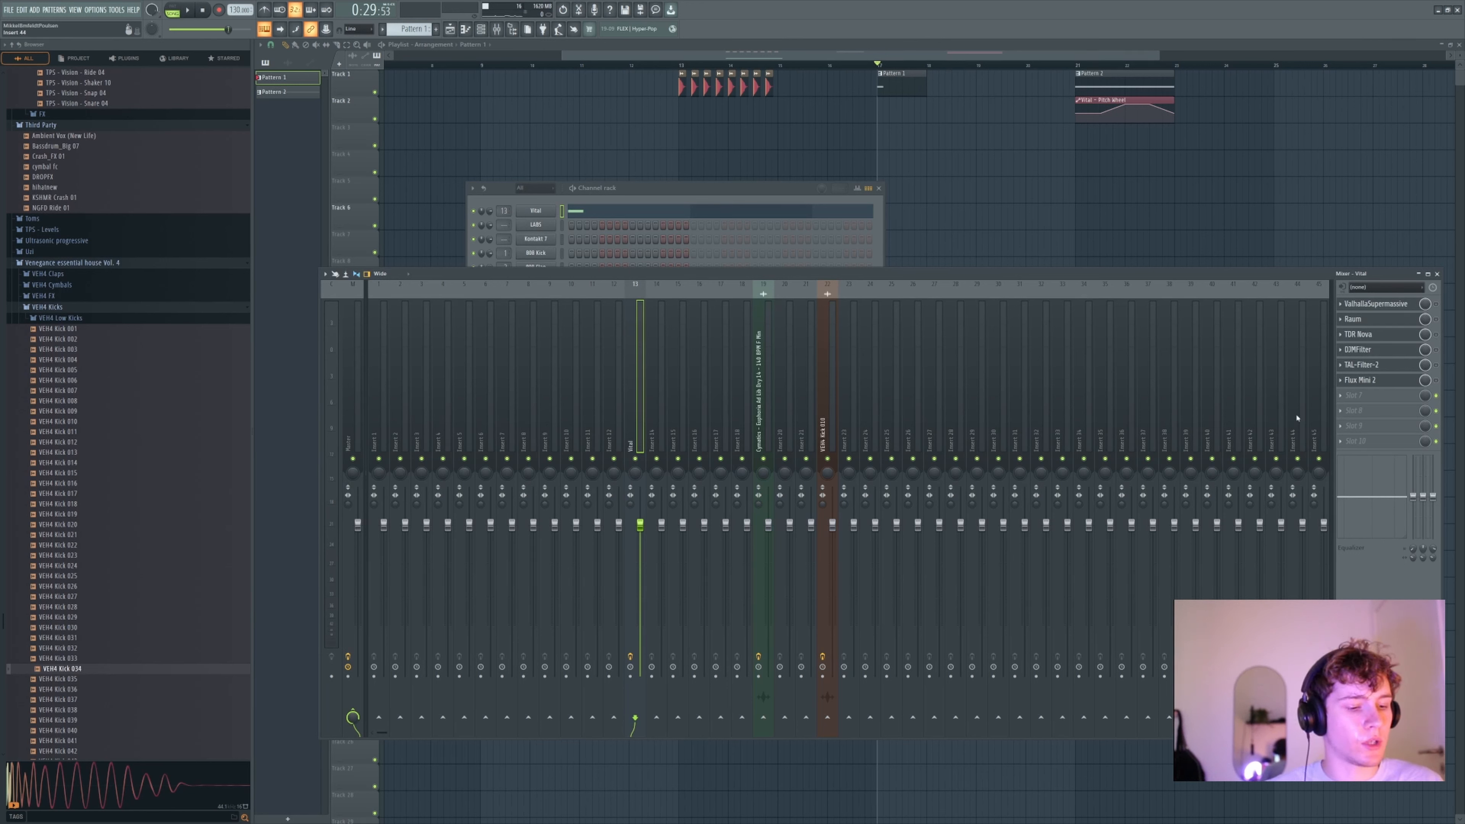
click(1373, 303)
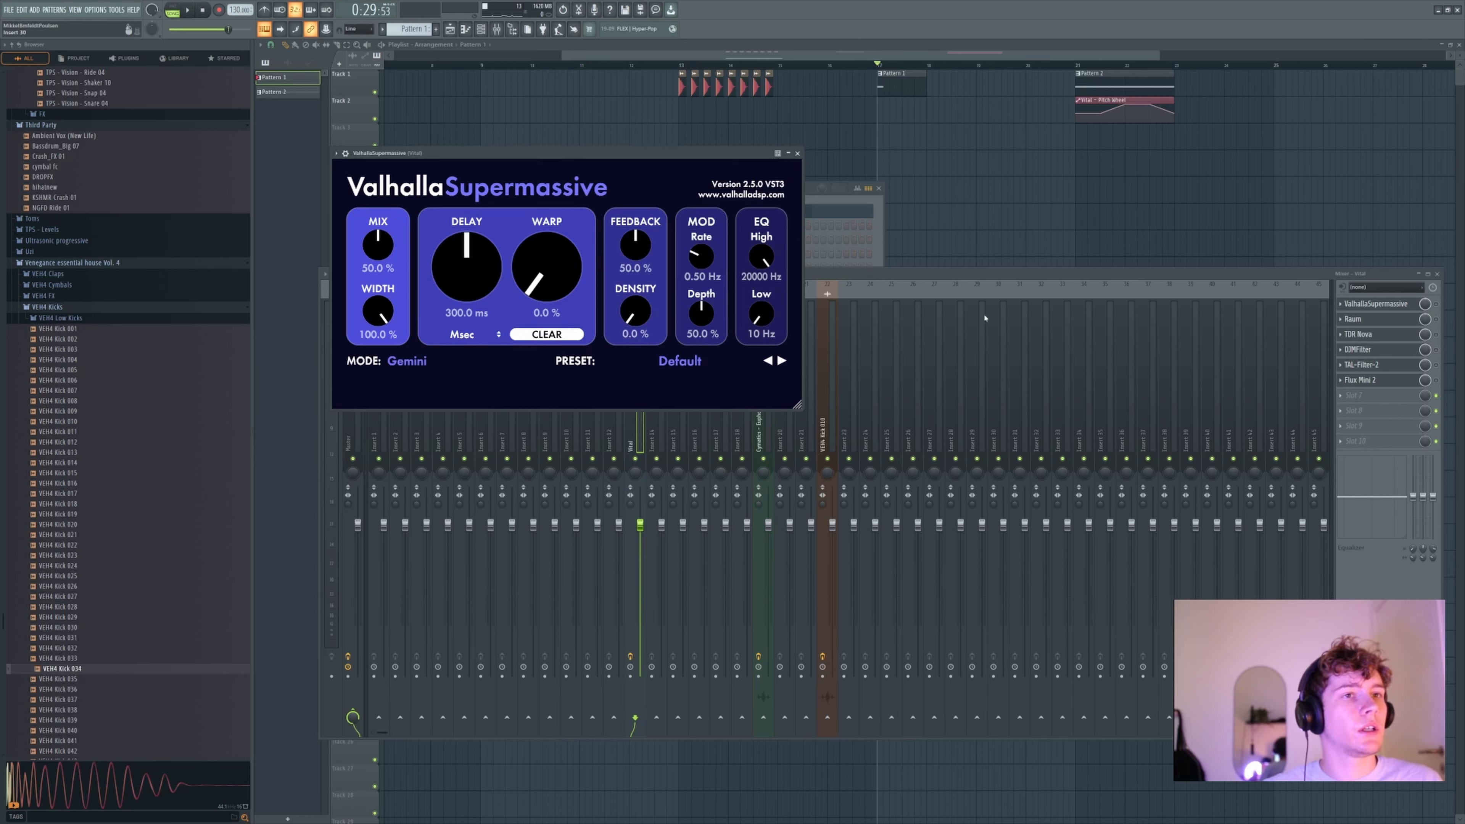
click(832, 201)
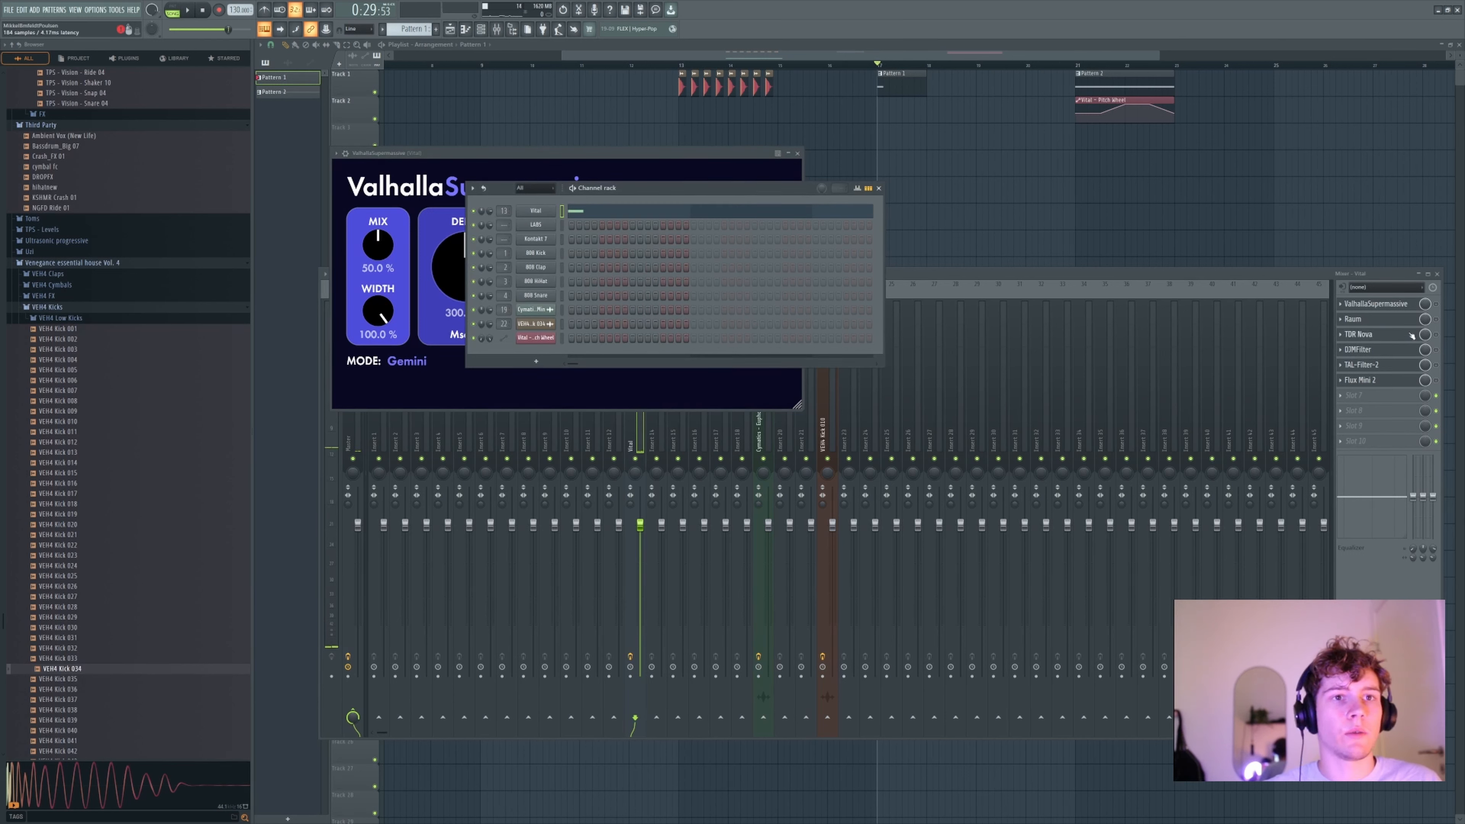
click(1438, 307)
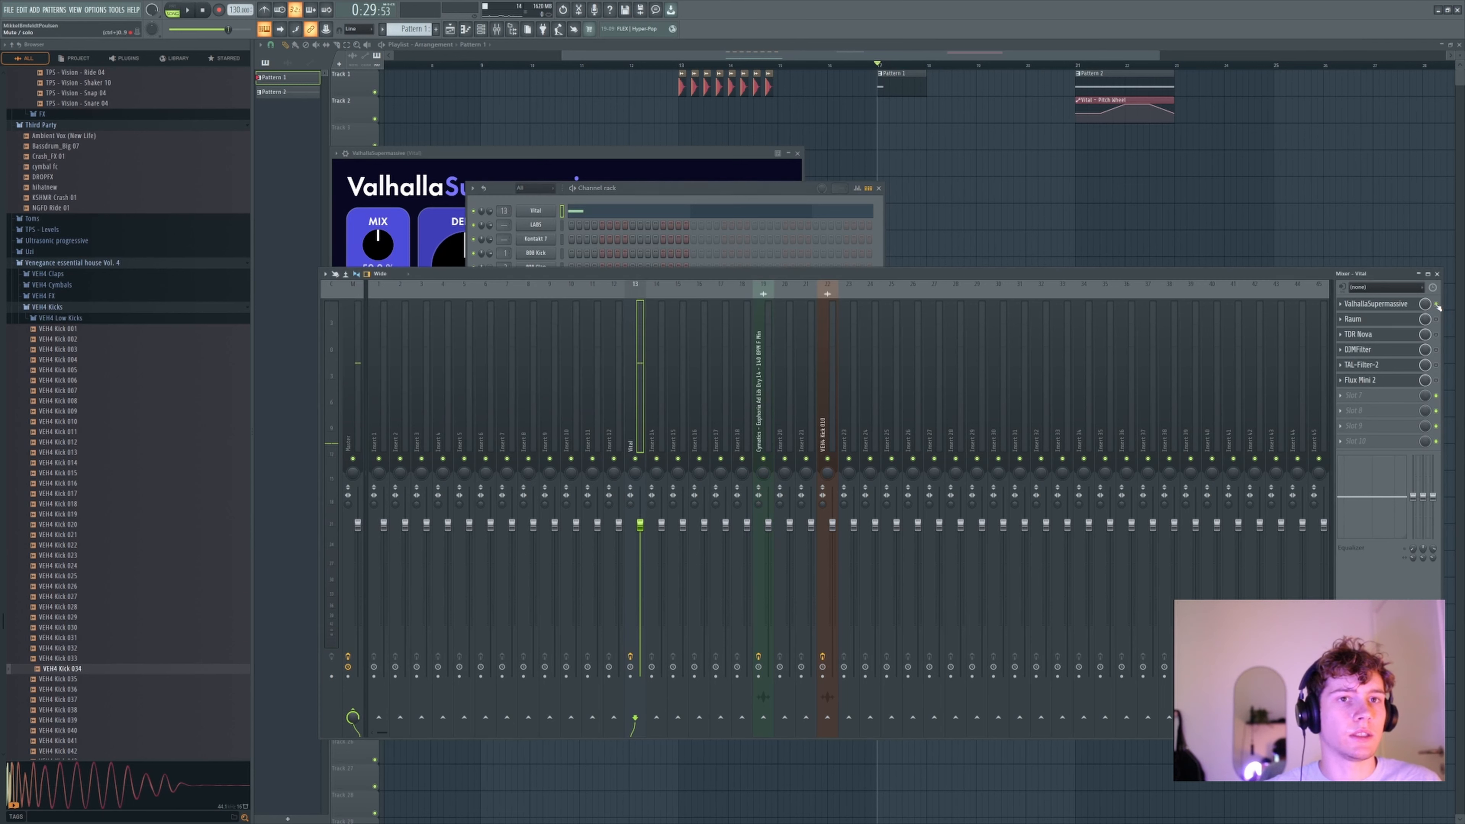
click(638, 156)
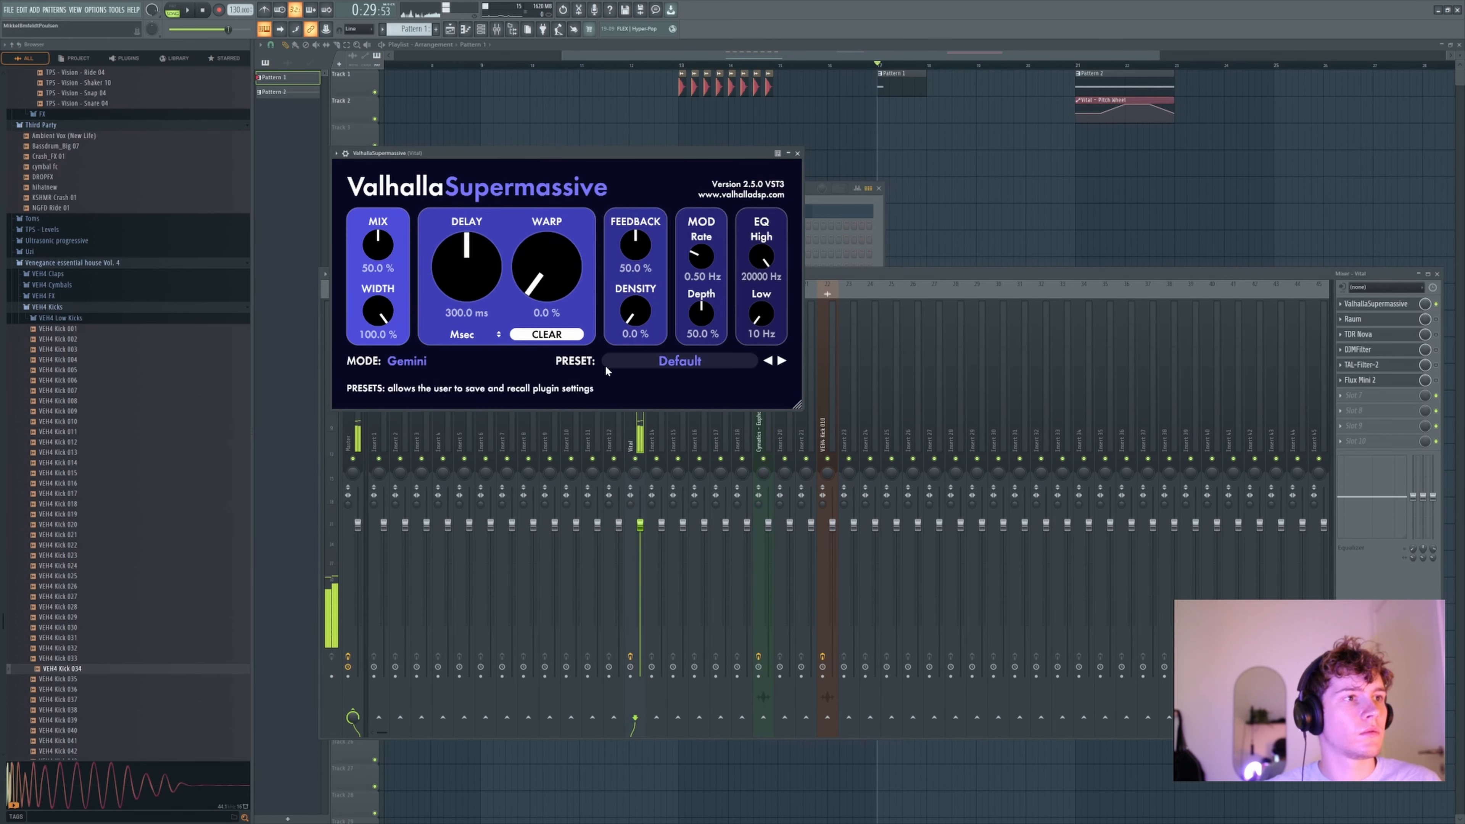
- Load the HollowFlangor preset from the Flanging group of the MOD presets in ValhallaSupermassive
click(672, 362)
mouse_move(661, 477)
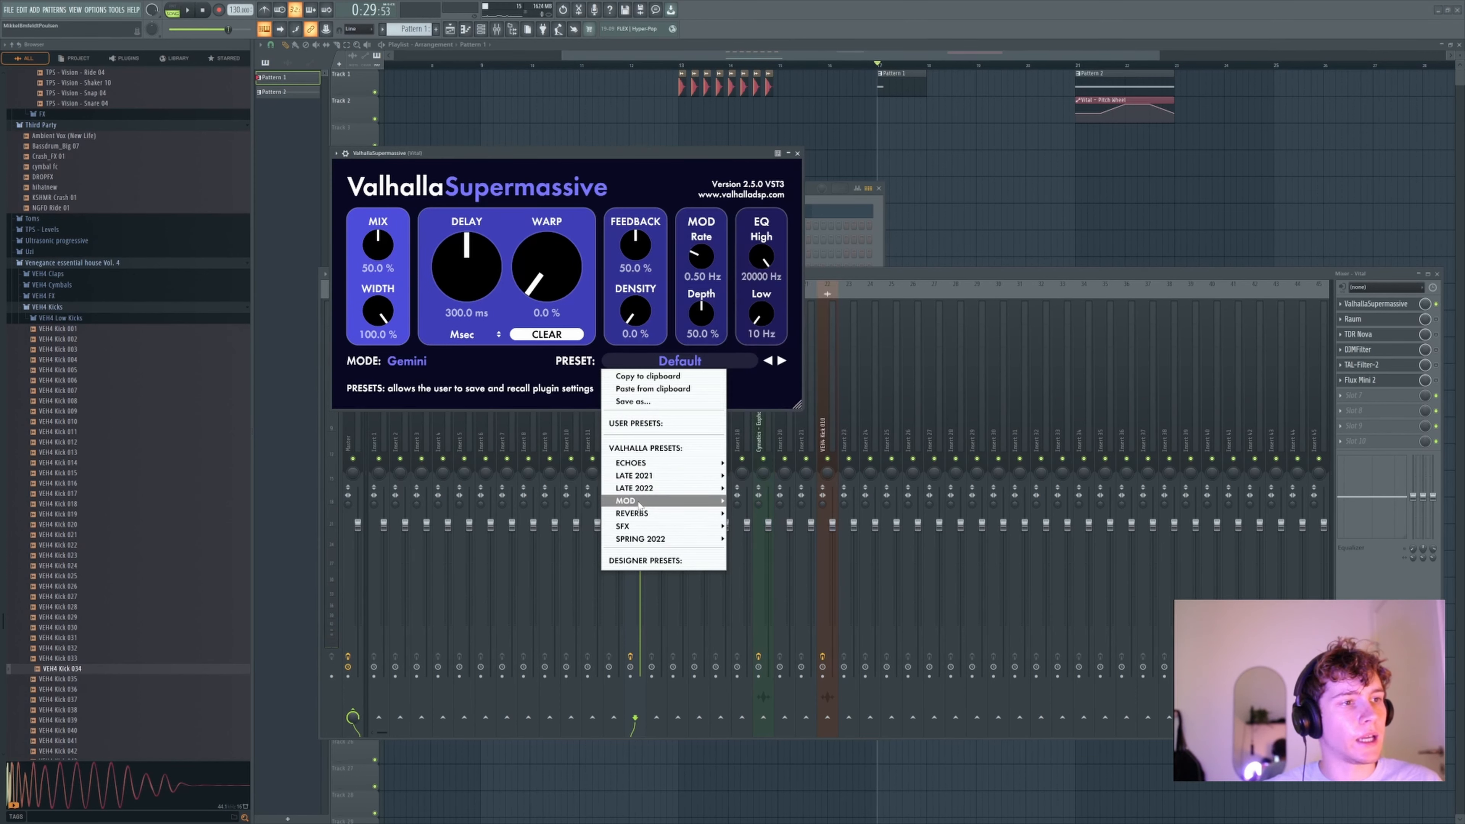
mouse_move(638, 502)
mouse_move(757, 499)
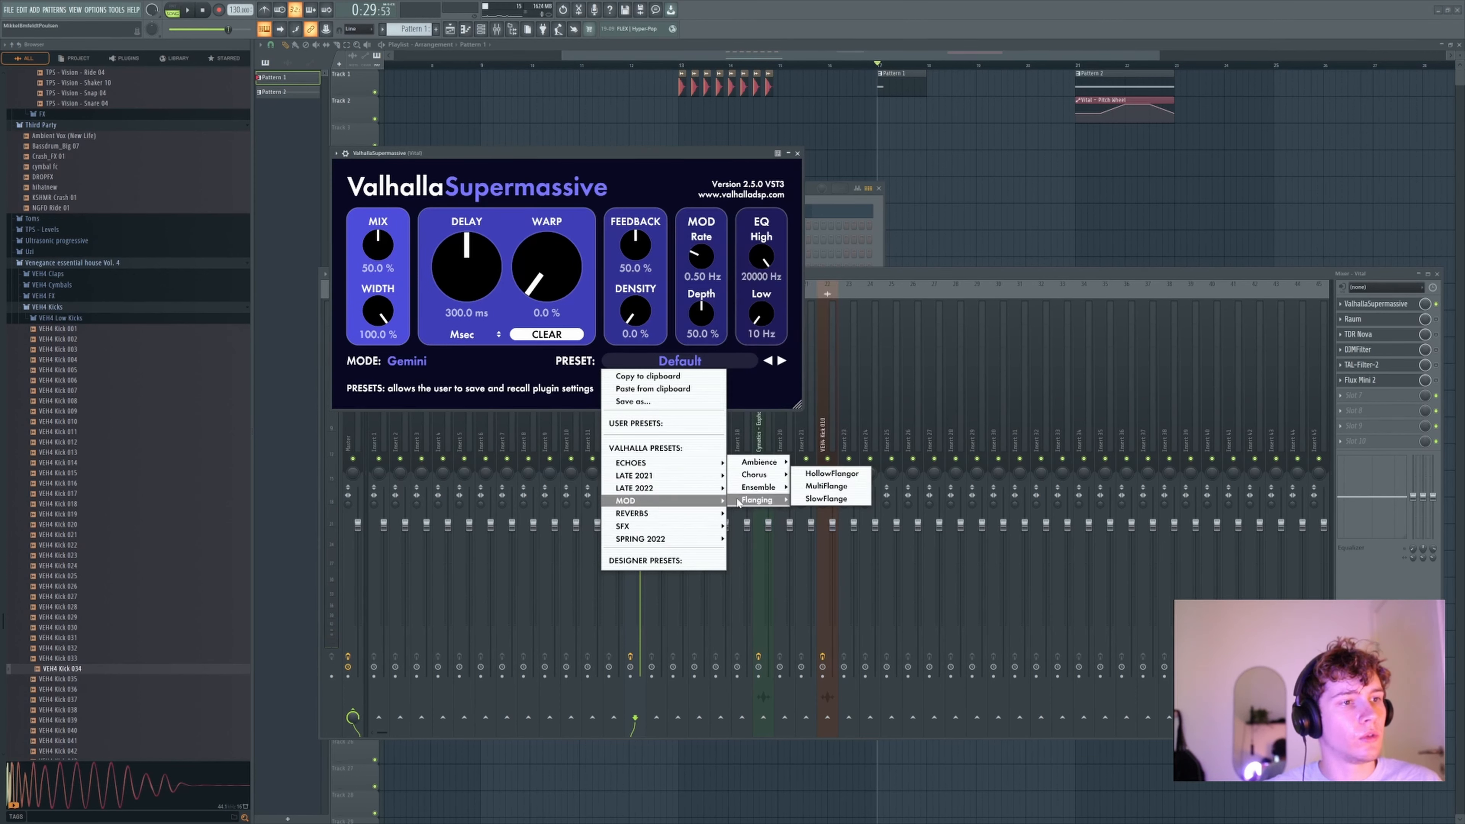
click(833, 474)
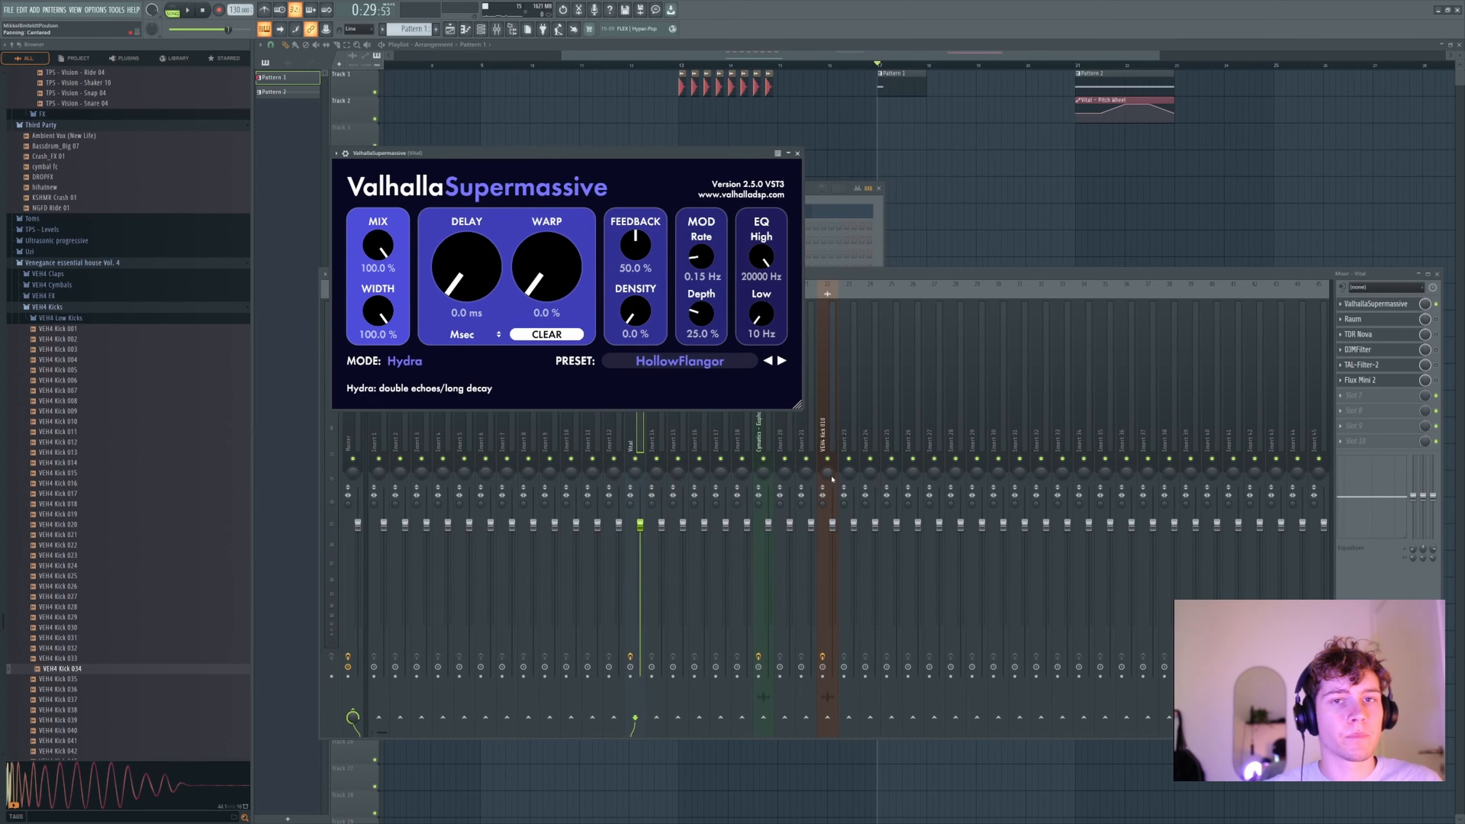
click(830, 211)
- Load the Subtle8thEchoVerb preset in ValhallaSupermassive and return to the mixer
click(1383, 306)
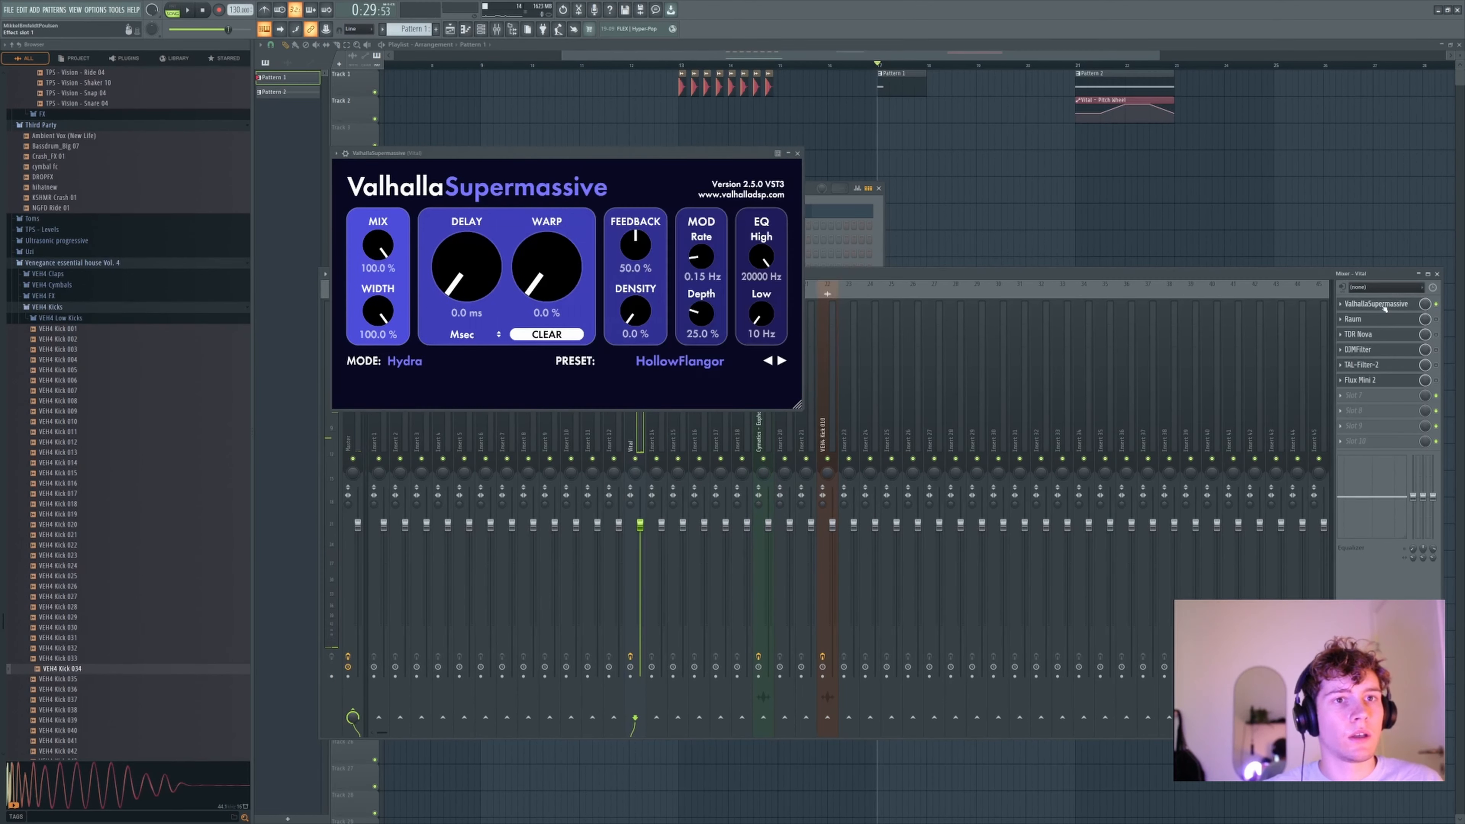
click(679, 361)
mouse_move(669, 514)
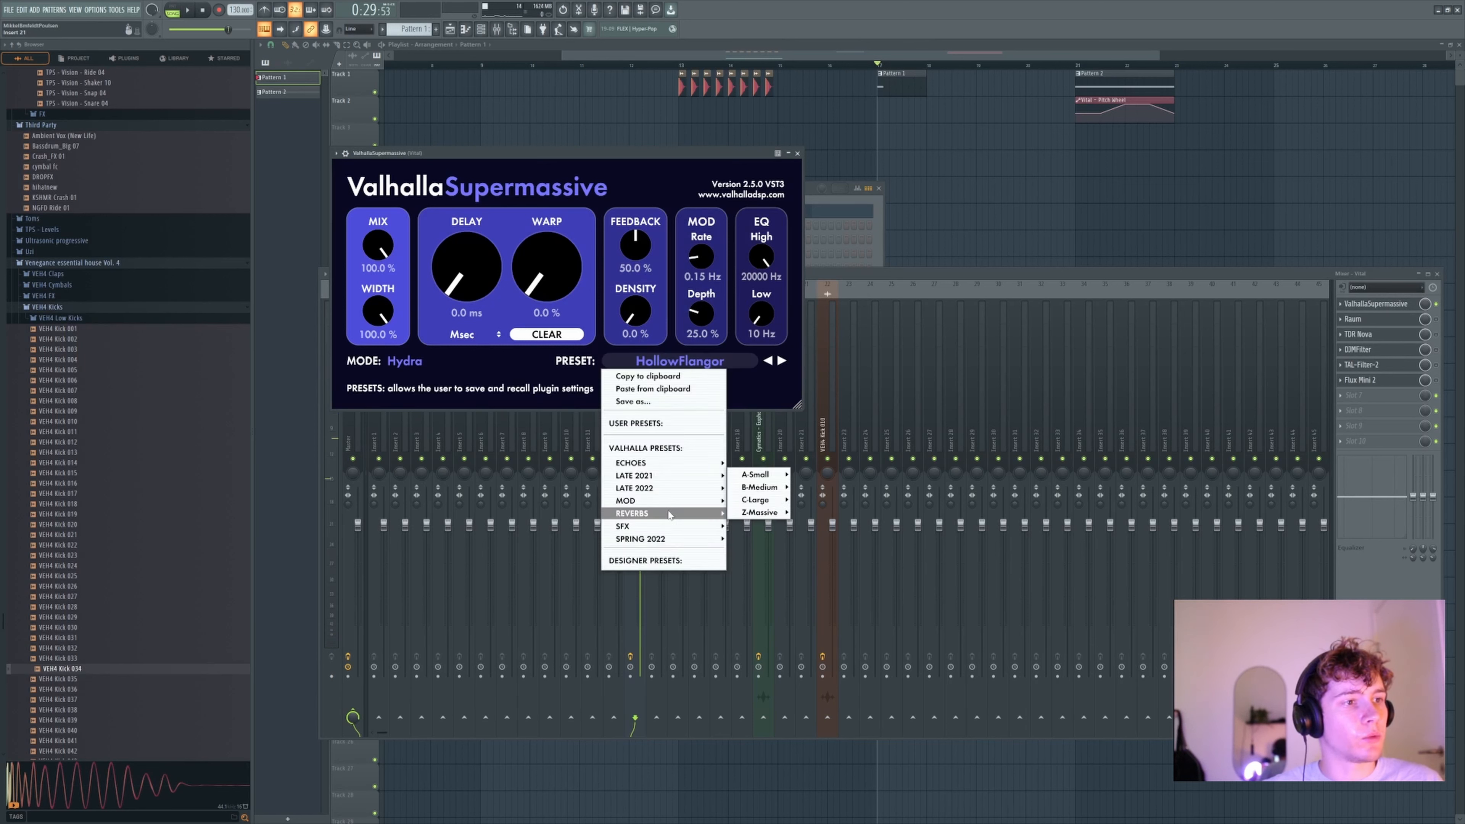
mouse_move(674, 540)
click(758, 539)
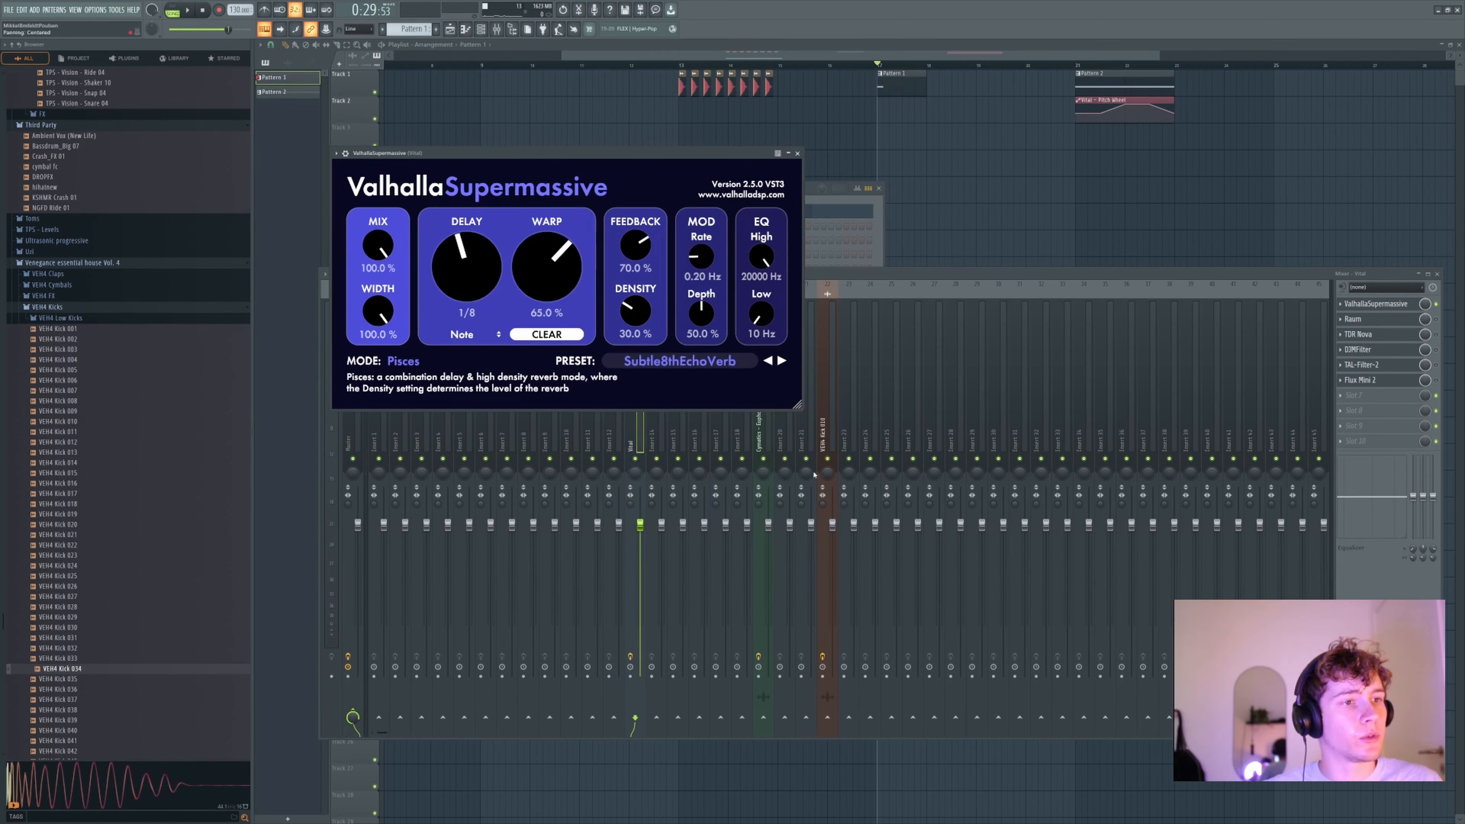
click(966, 268)
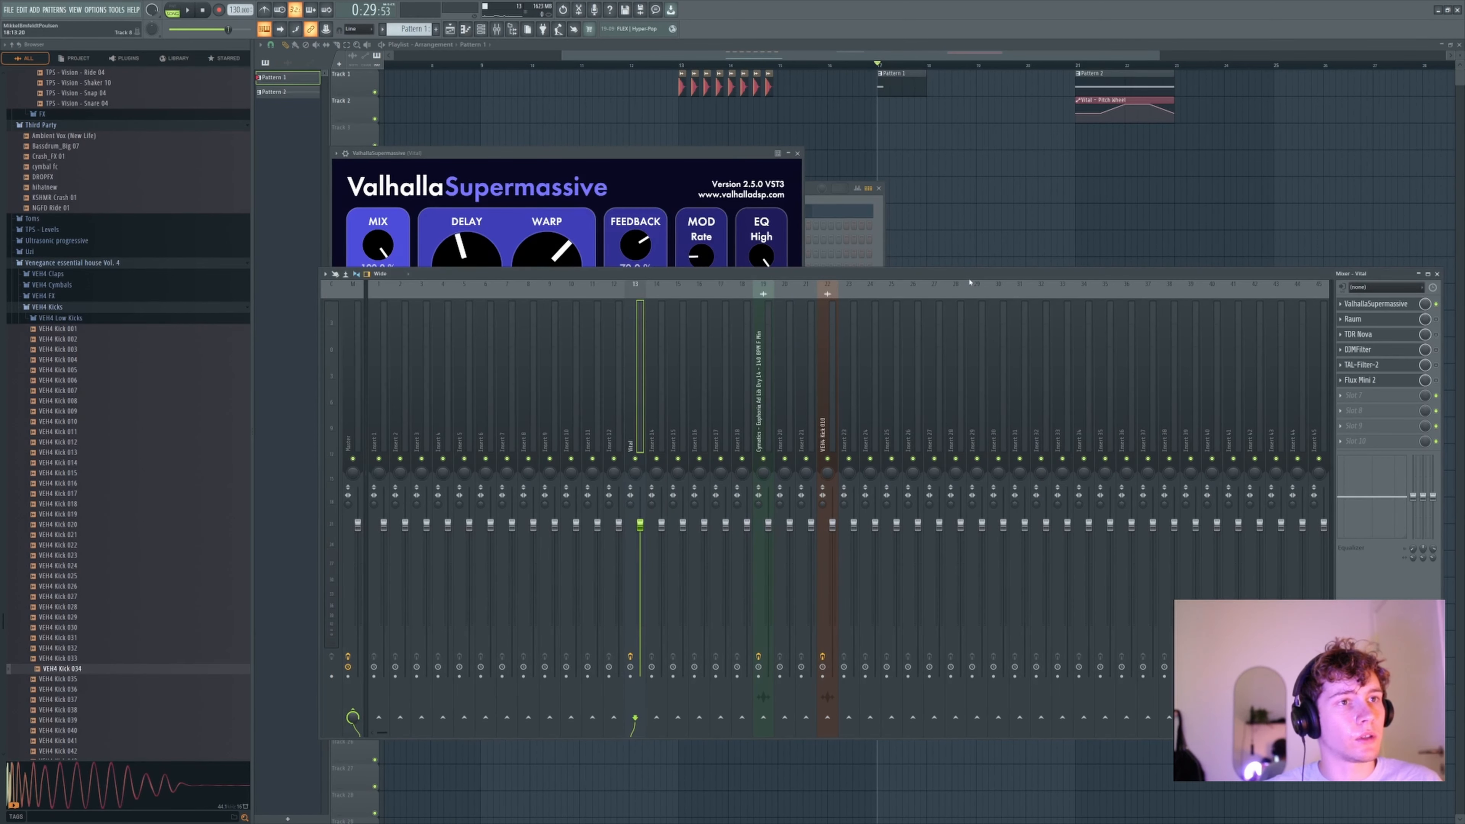
- Load the Synth Cloud preset from the LATE 2022 group in ValhallaSupermassive, audition it with notes, and reposition the plugin window
click(1408, 309)
click(686, 363)
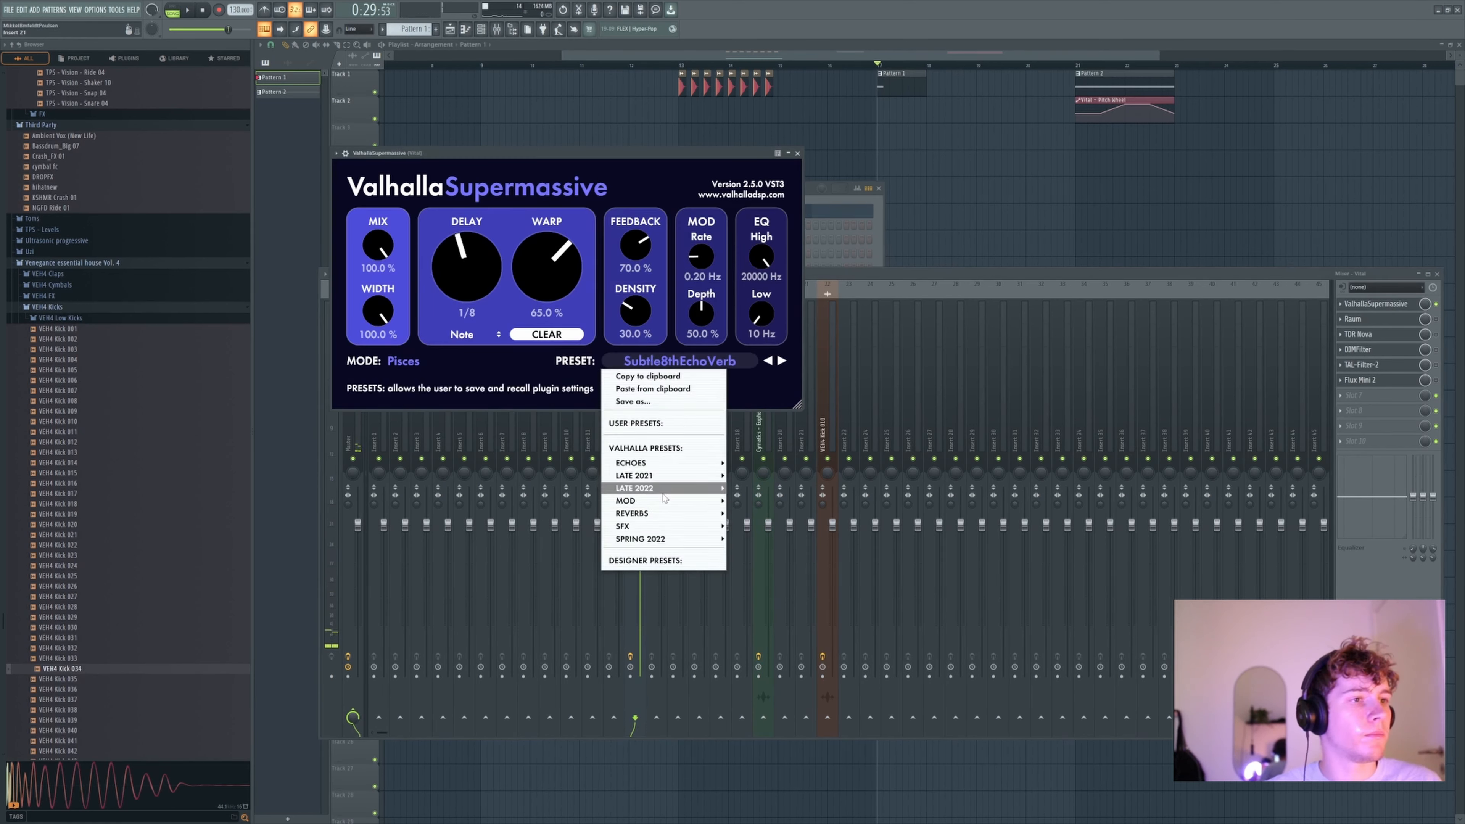
mouse_move(663, 494)
click(753, 490)
click(890, 274)
key(e)
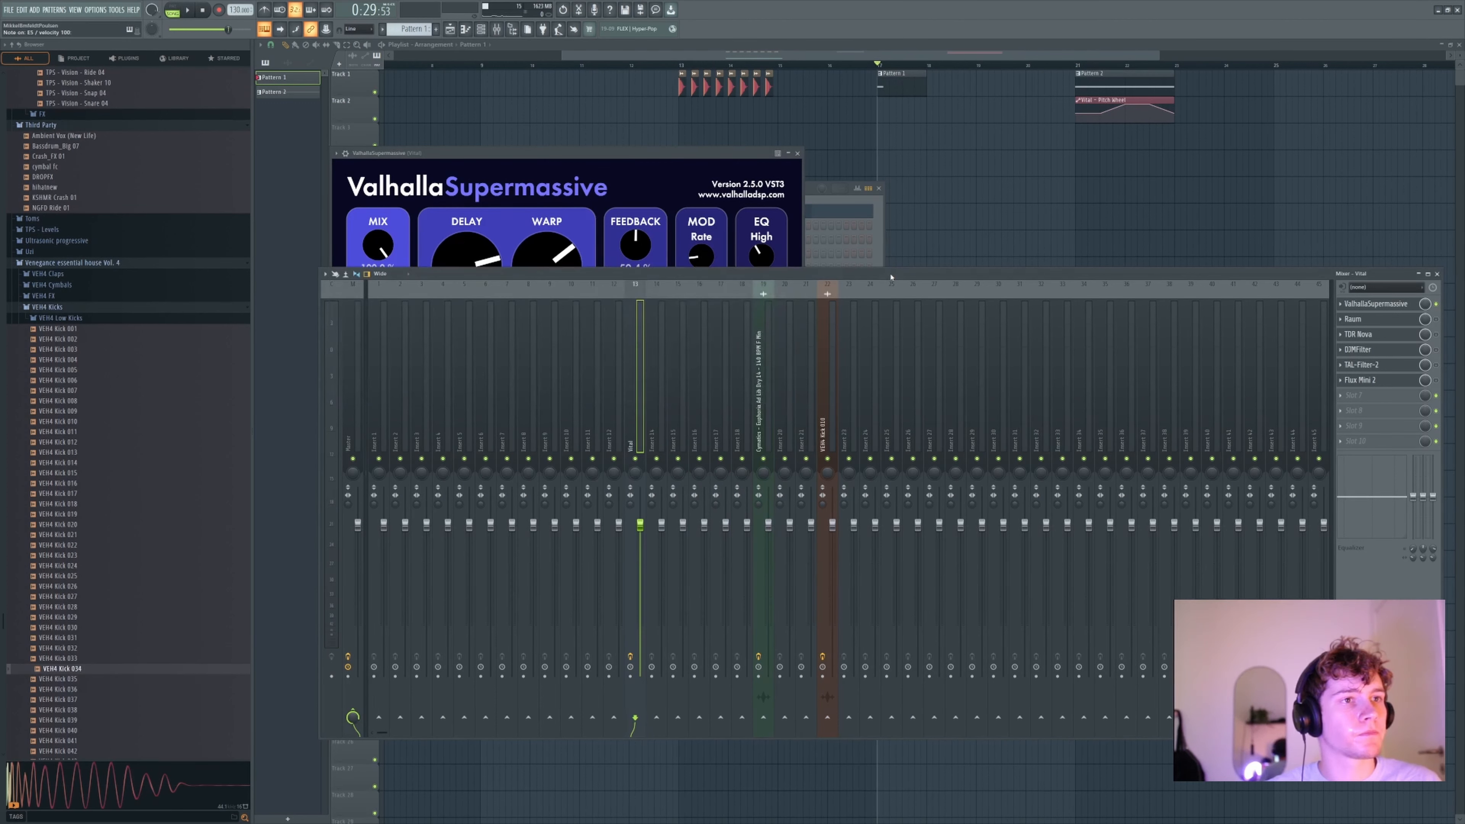
key(c)
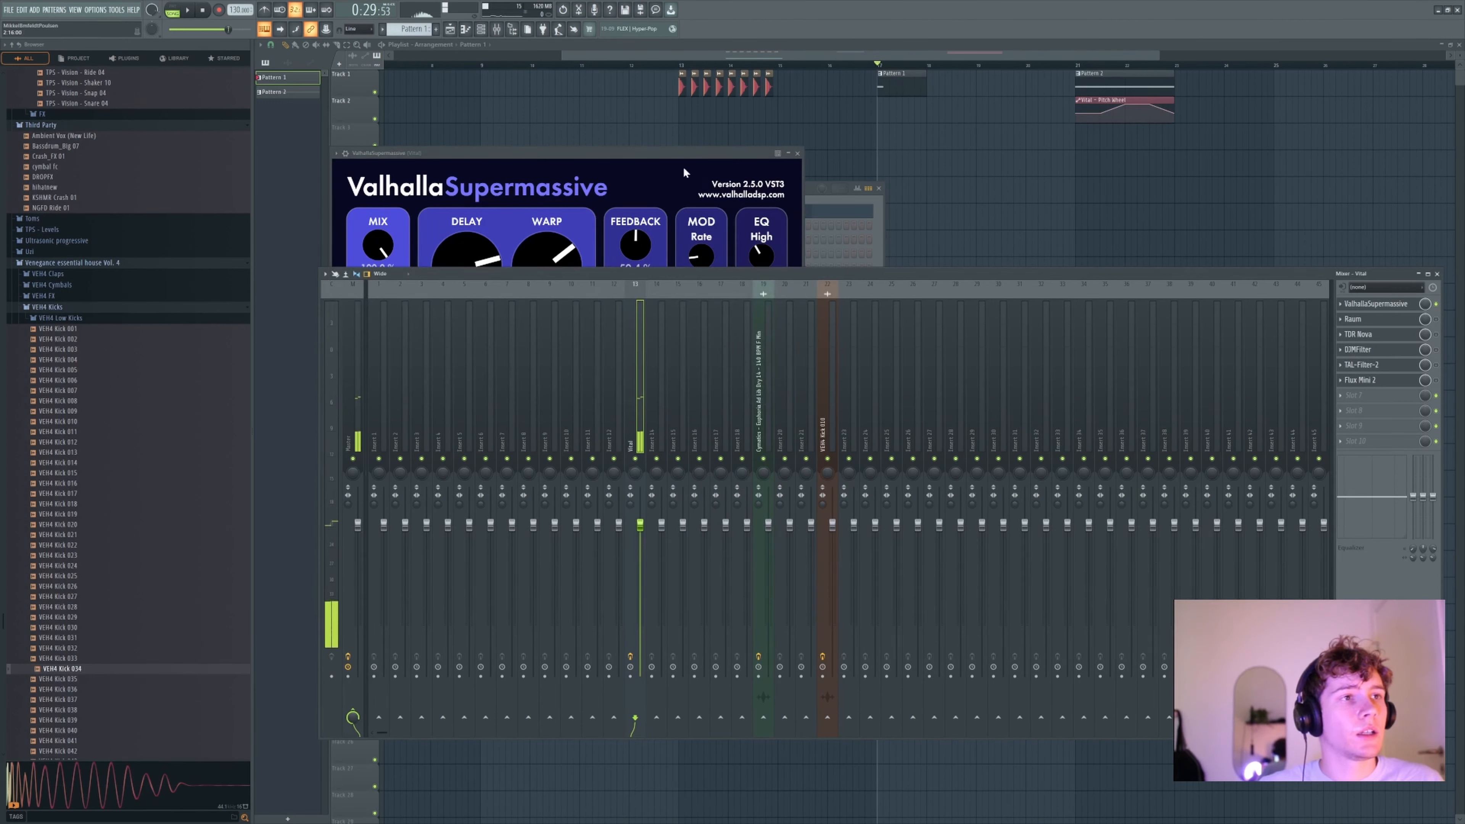
drag(360, 197, 547, 195)
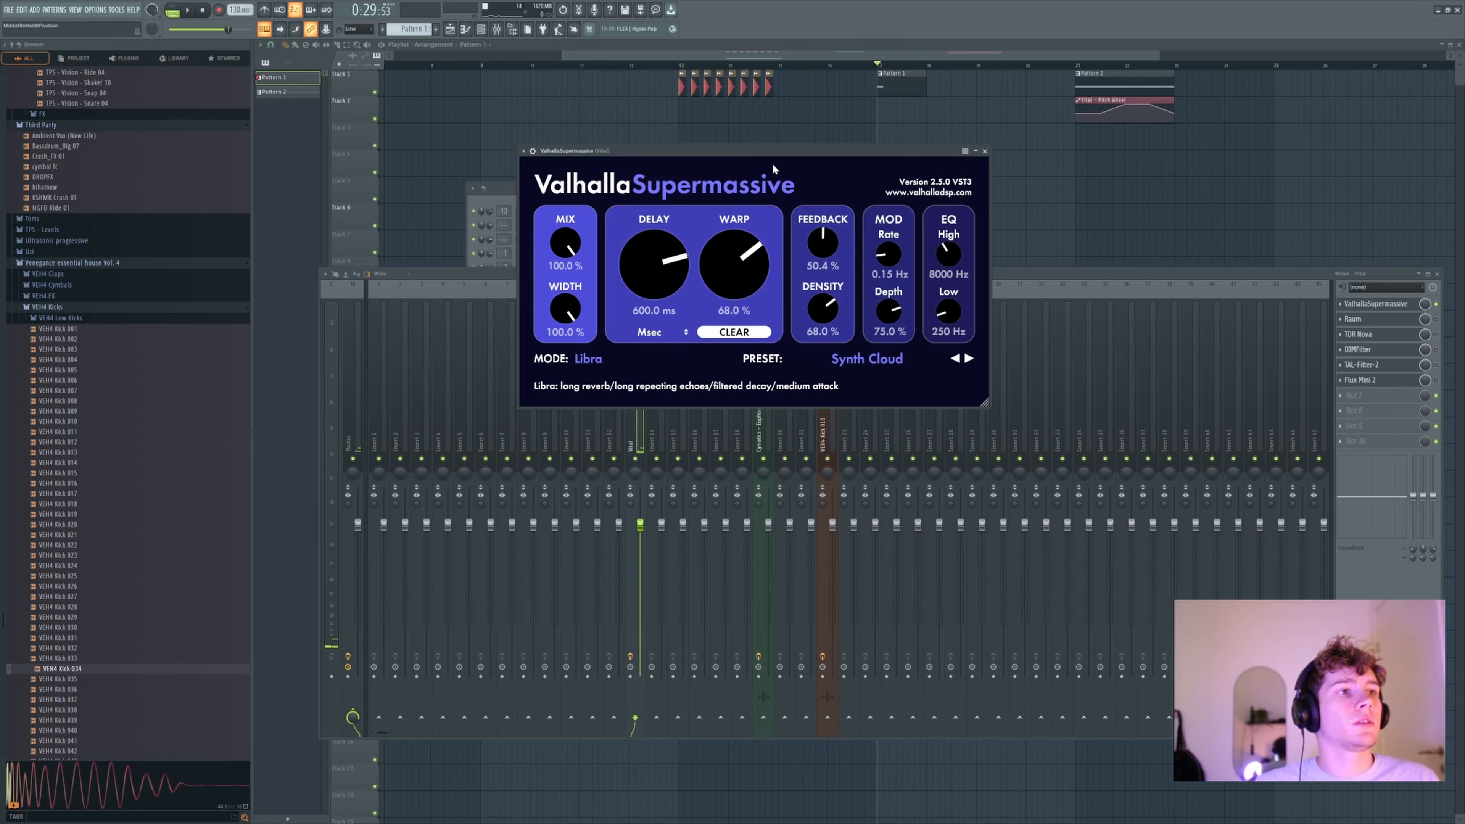
drag(762, 151, 625, 144)
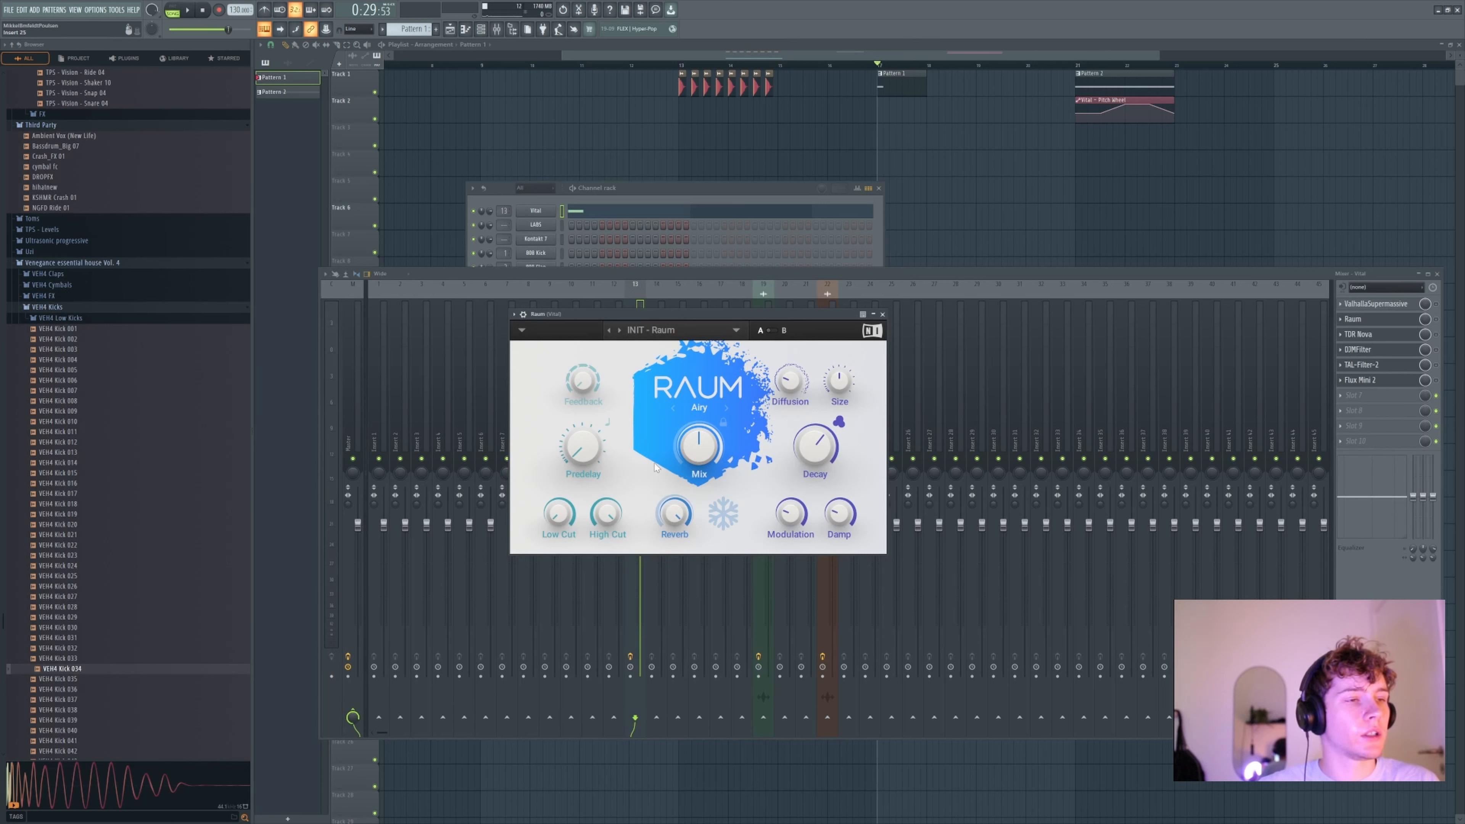
- Set Raum's Reverb to about 86.5%, enable the effect on the Vital track, and close its window
drag(674, 512, 674, 507)
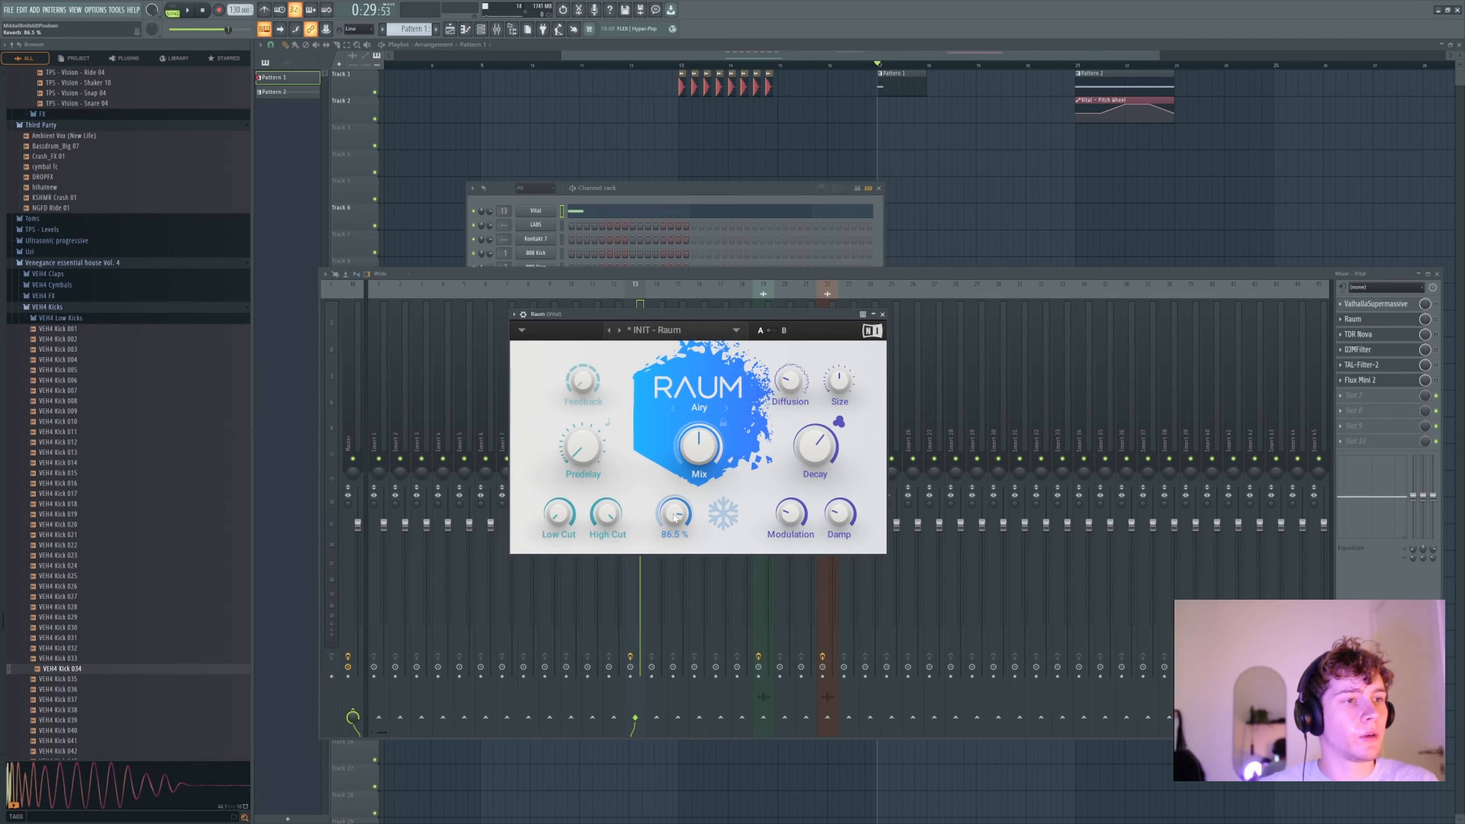
click(1435, 319)
click(1360, 322)
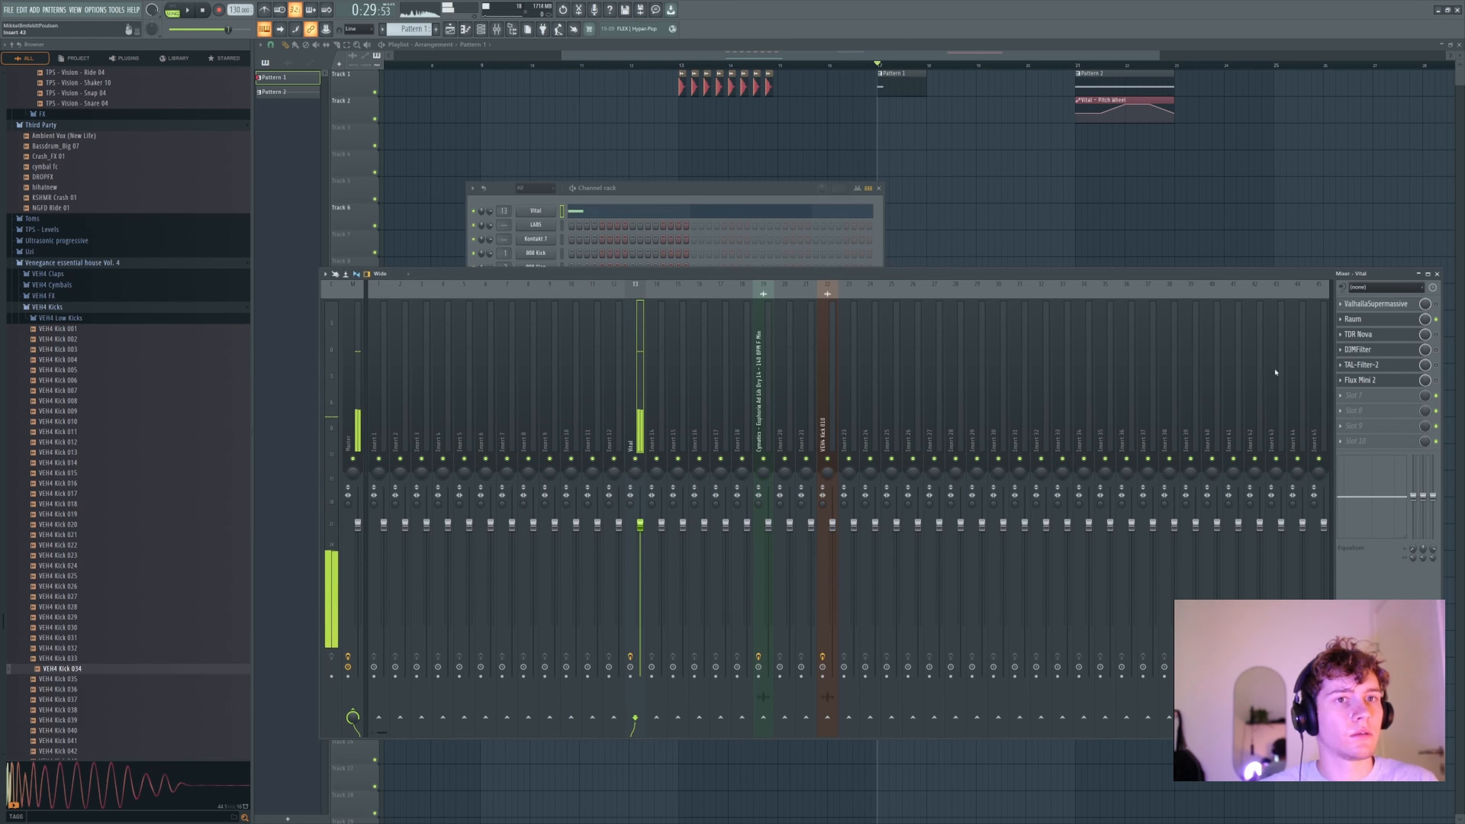
- Reopen Raum and adjust its Low Cut and High Cut filters while auditioning the sound
click(1384, 320)
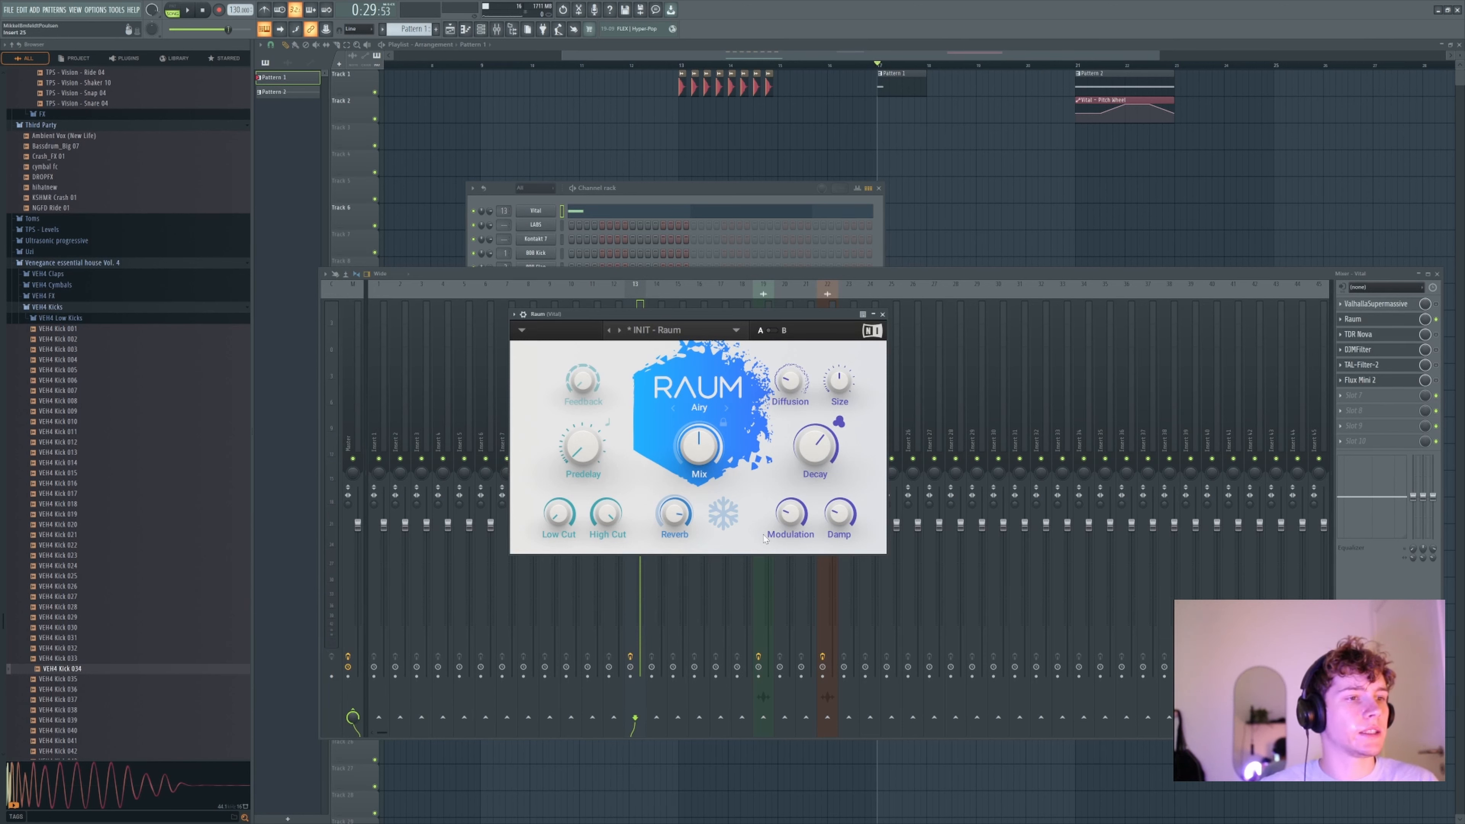
mouse_move(556, 515)
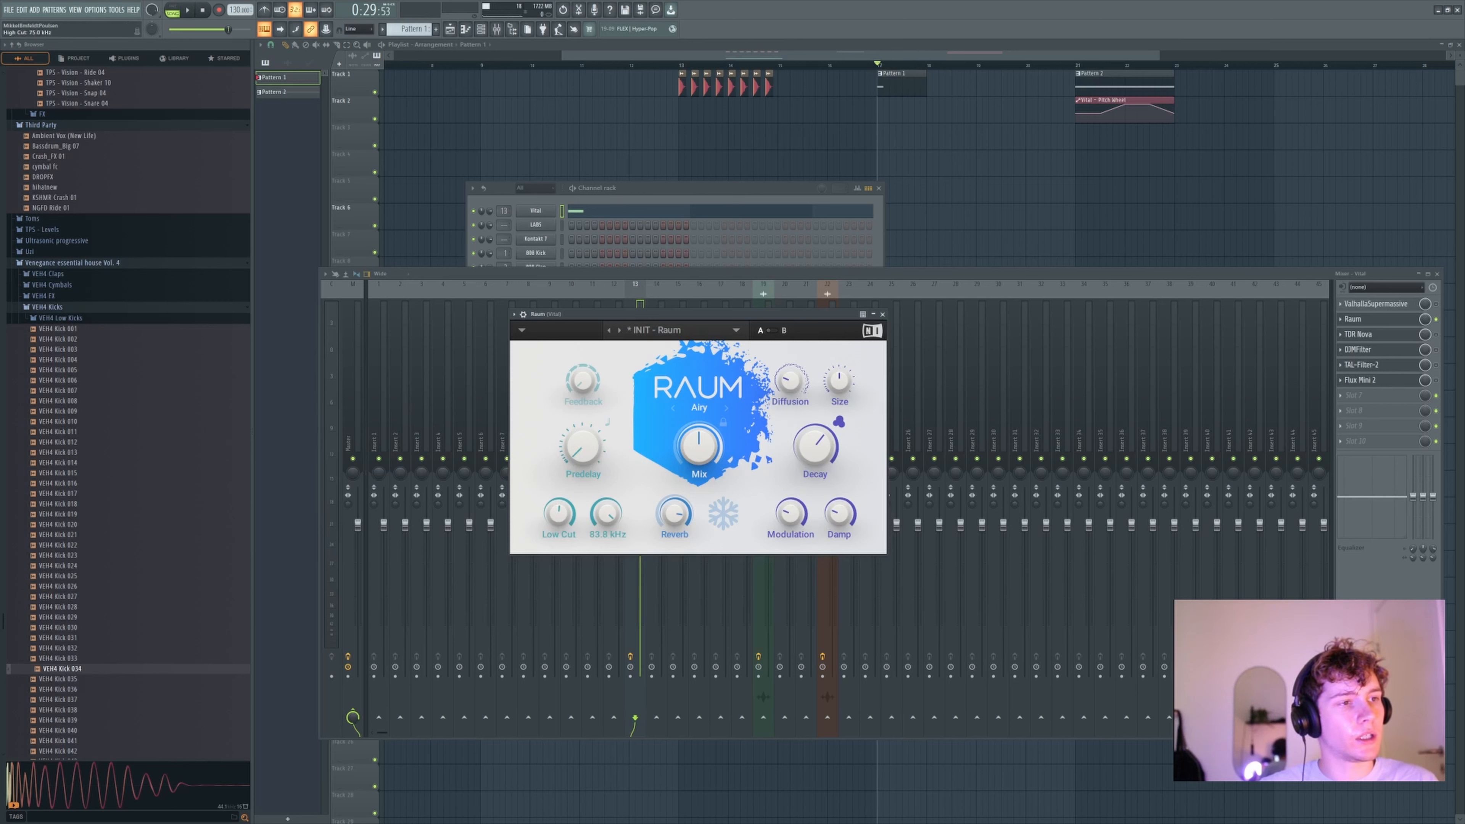
key(space)
key(space)
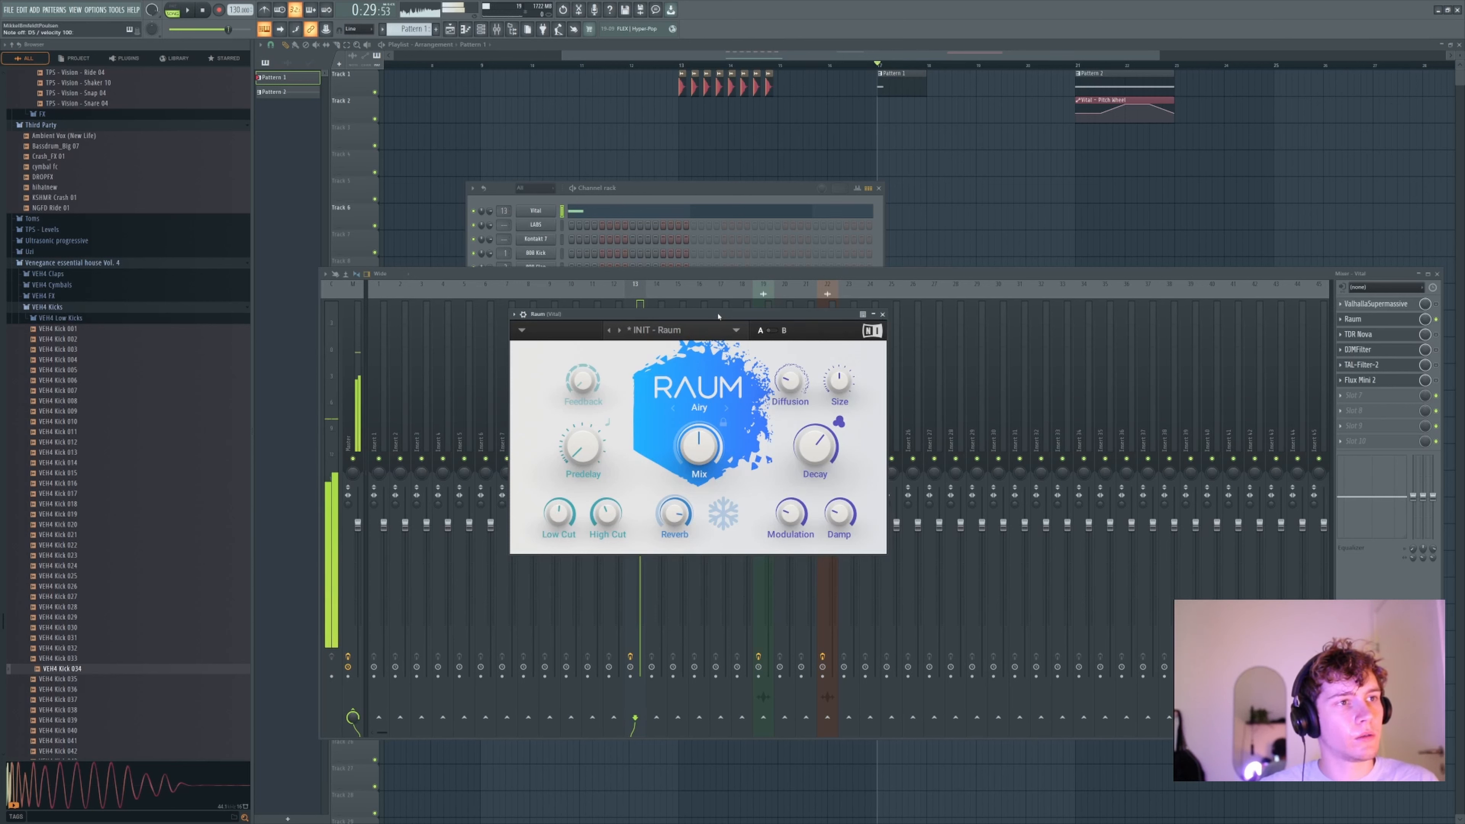
mouse_move(608, 521)
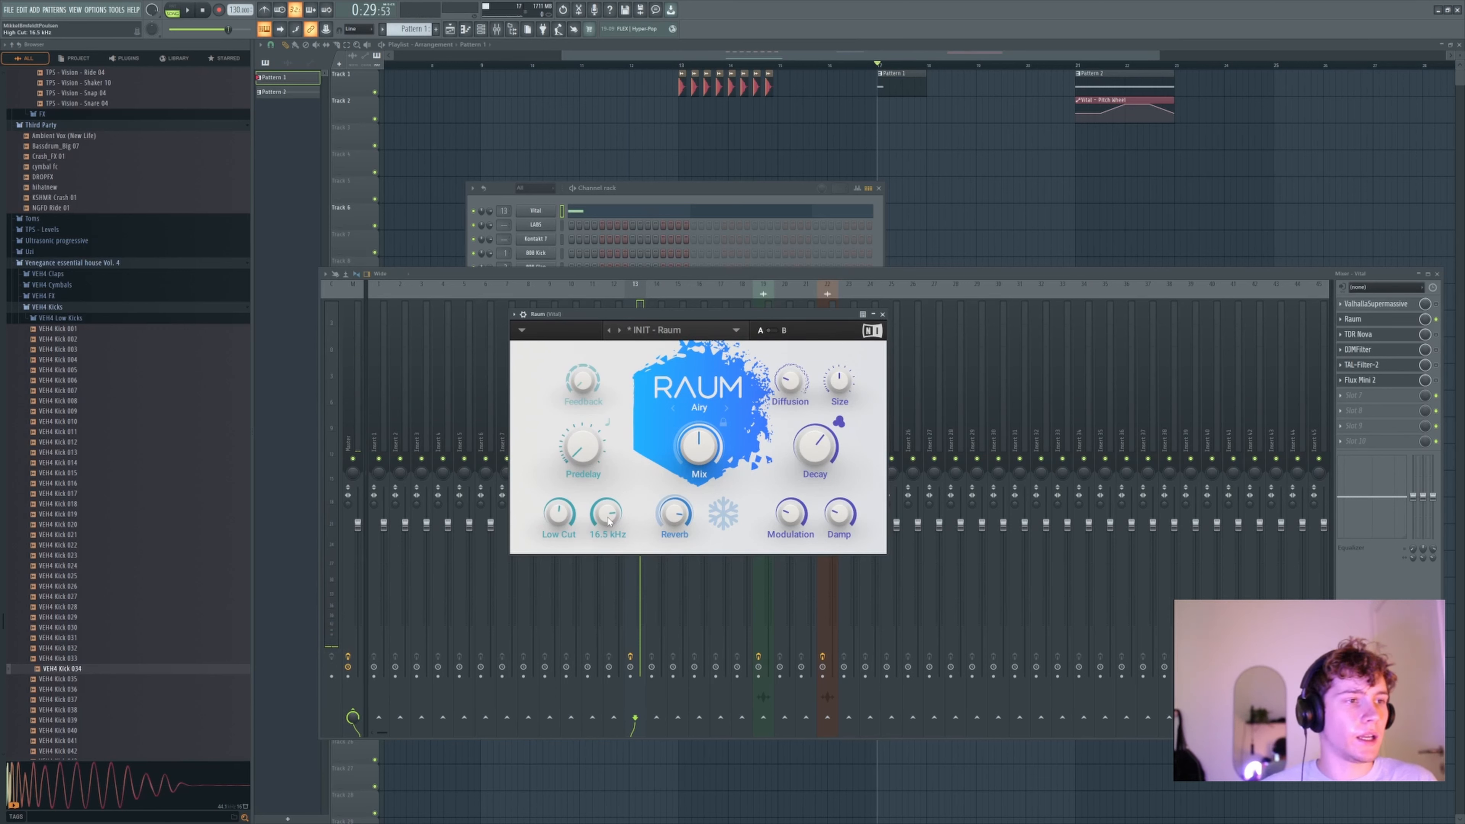
drag(609, 521, 608, 496)
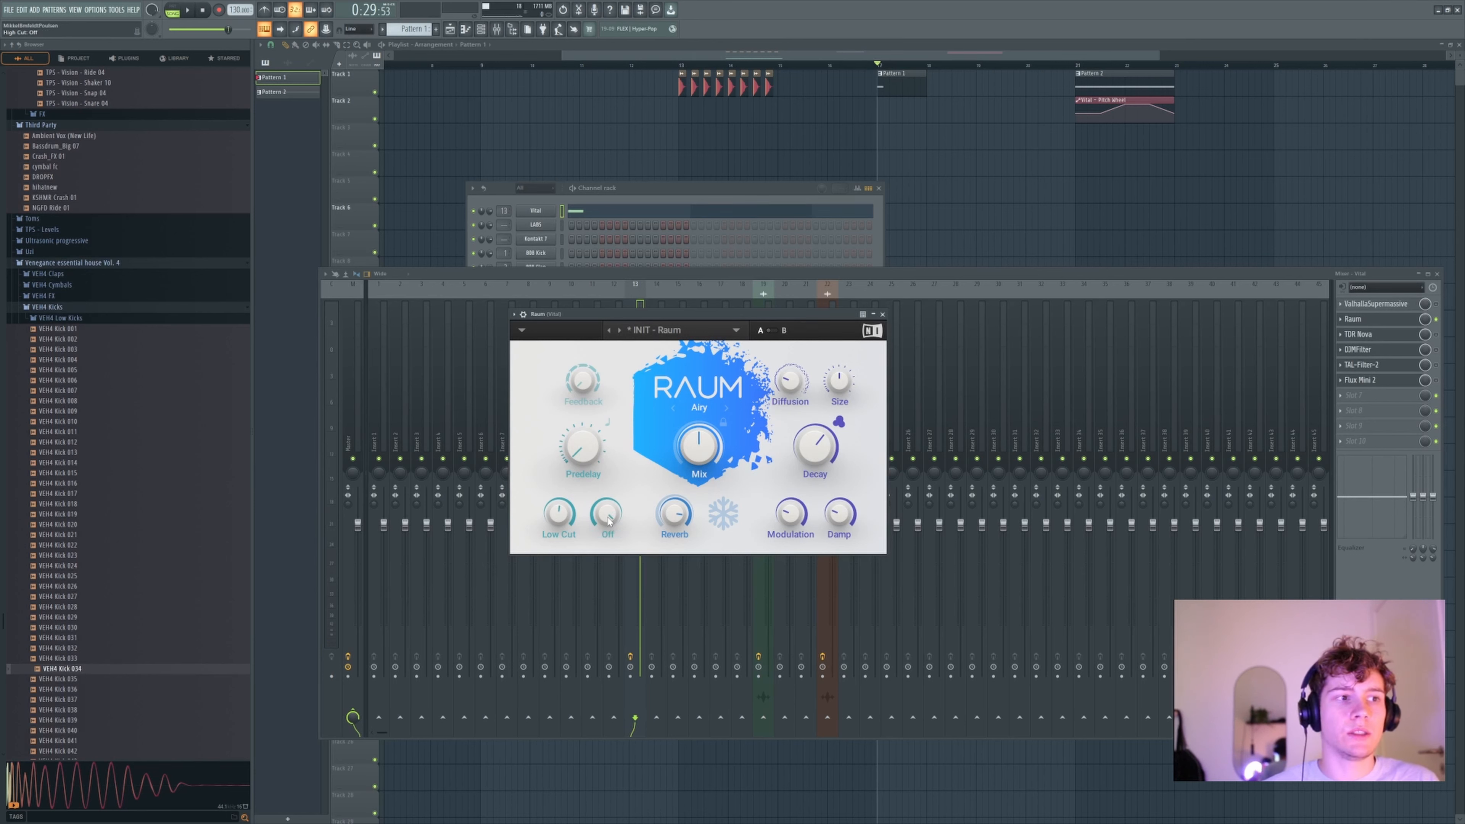
drag(606, 513, 607, 523)
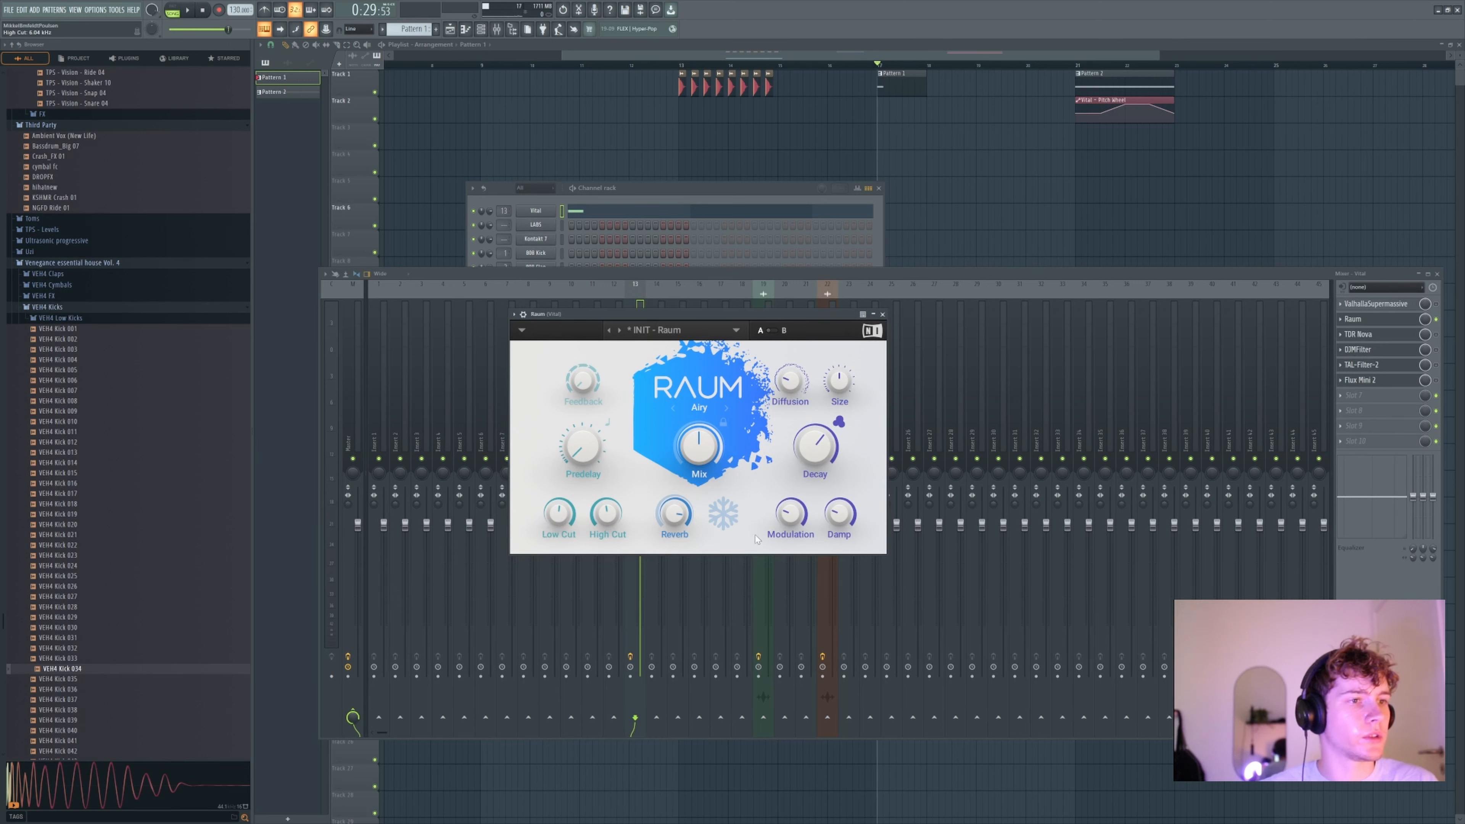
- Move the Raum window up slightly and turn Freeze on and back off while a note plays
drag(755, 314, 763, 284)
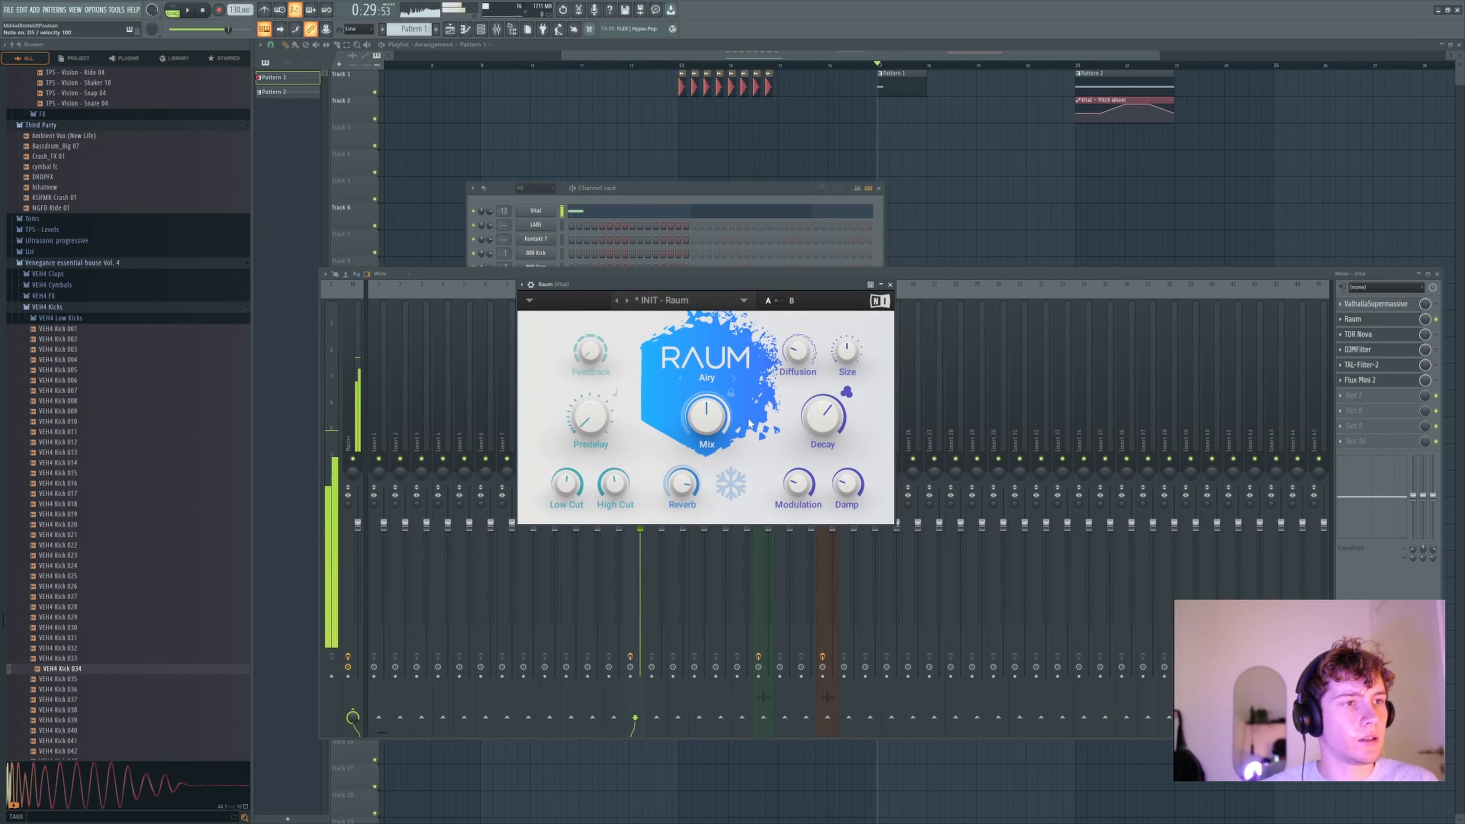
click(730, 485)
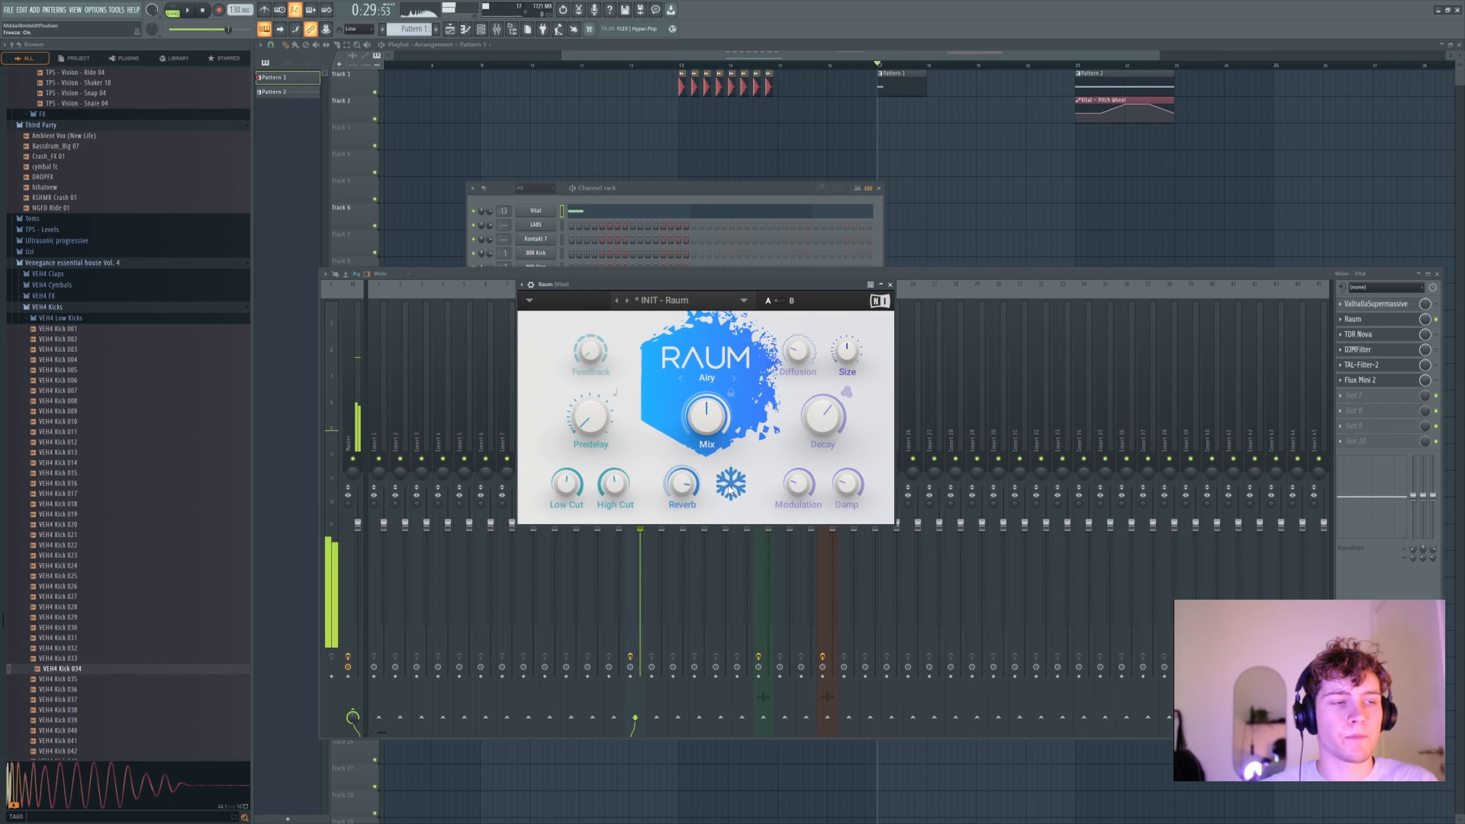
click(726, 486)
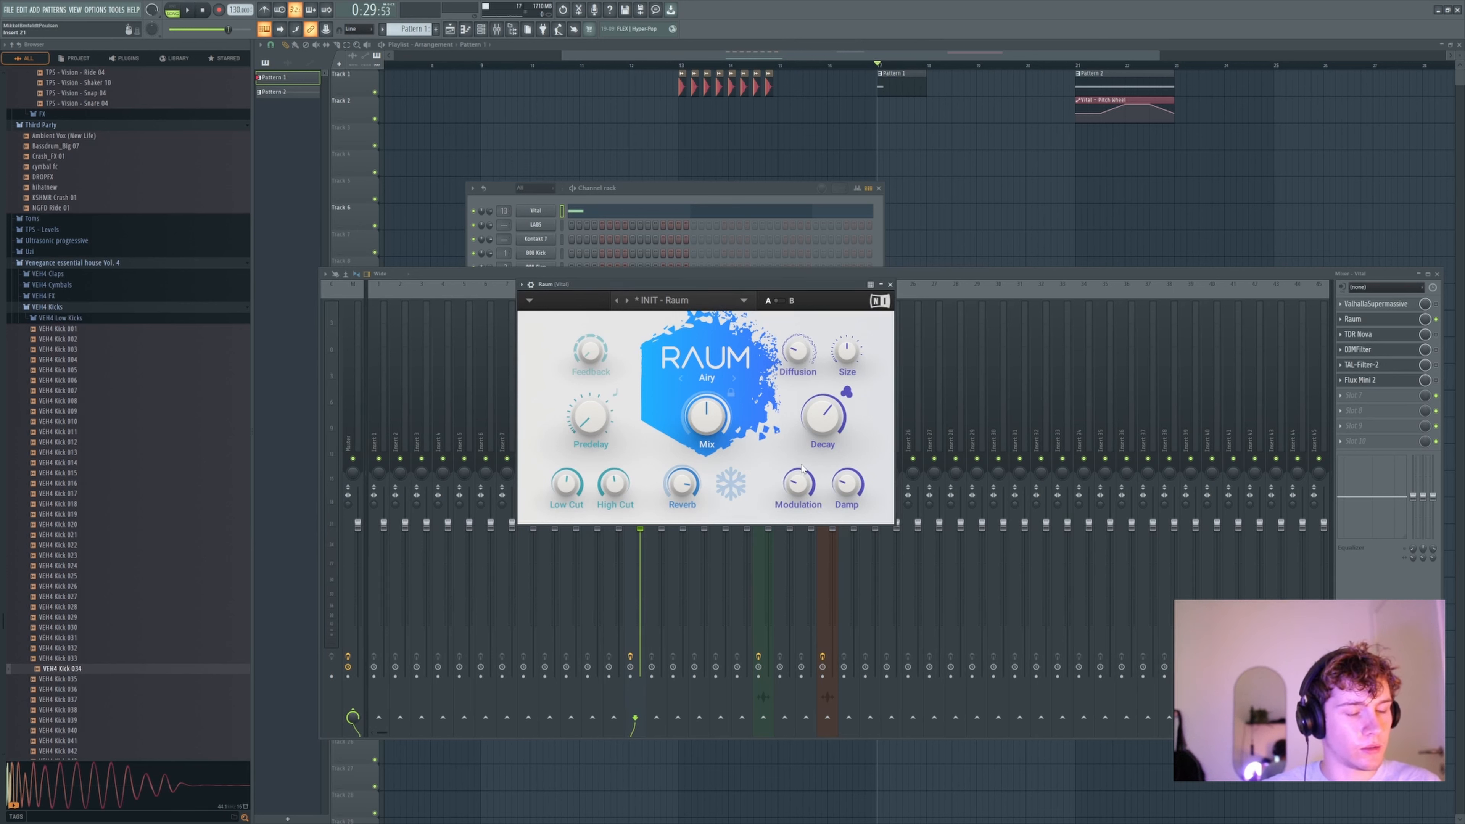
- Raise Raum's Modulation to maximum and adjust Damp and Decay while auditioning notes
drag(803, 485, 802, 432)
key(x)
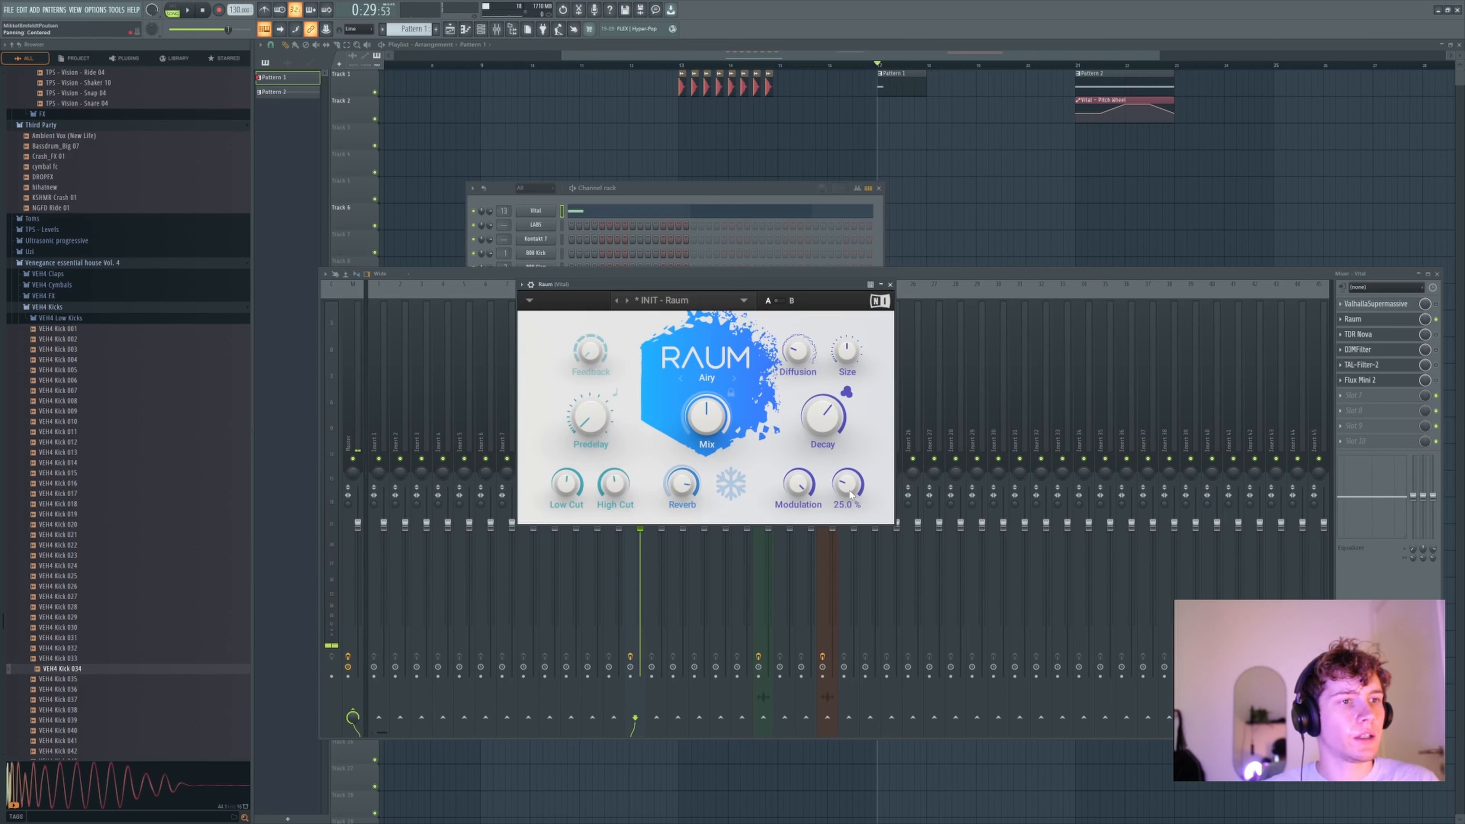
key(x)
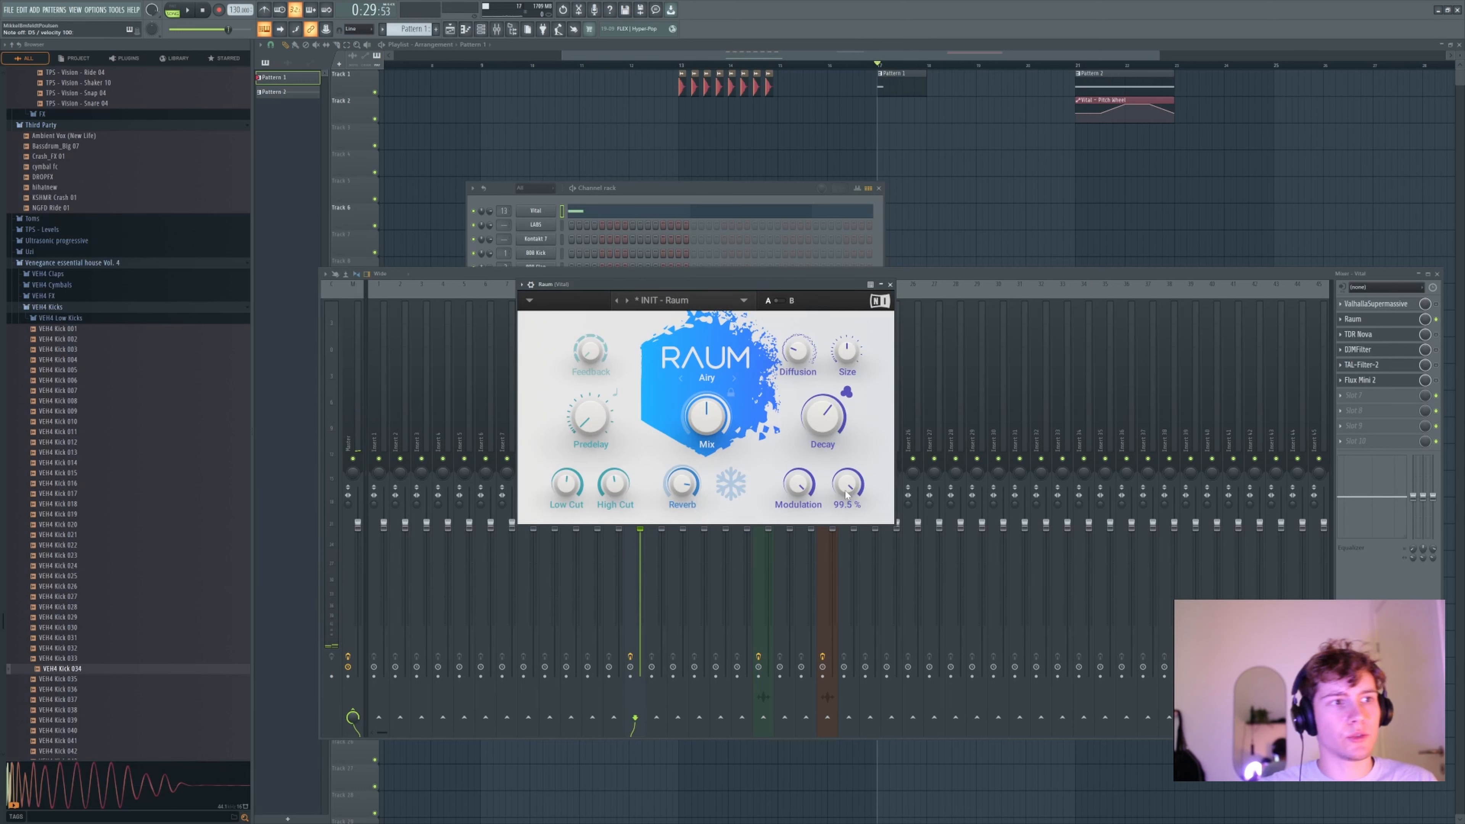
drag(846, 484, 846, 476)
drag(824, 417, 823, 385)
key(x)
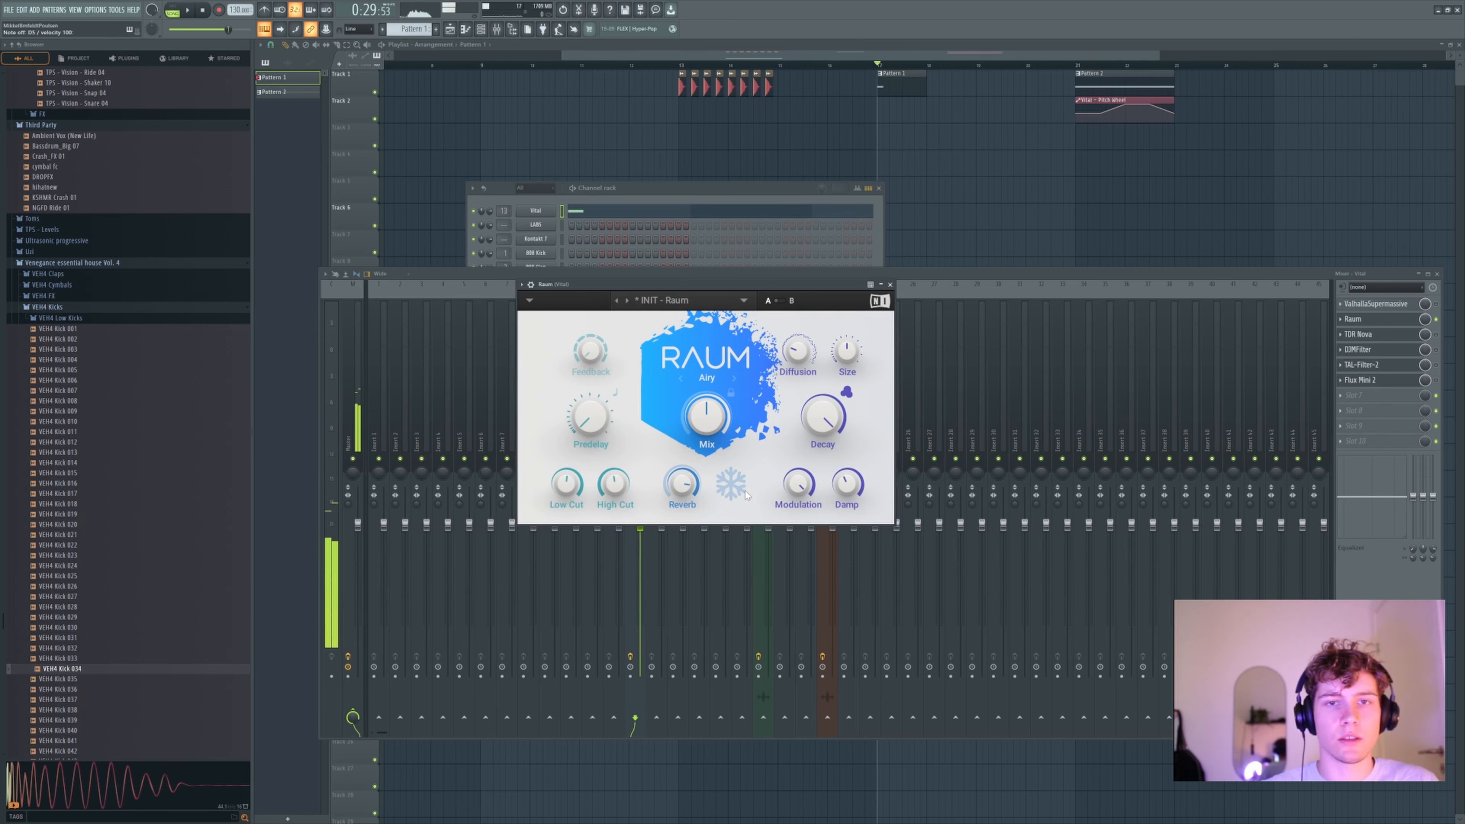
- Set Raum's Decay to 1.2 s and both Diffusion and Size to 100%, and audition the result
mouse_move(819, 407)
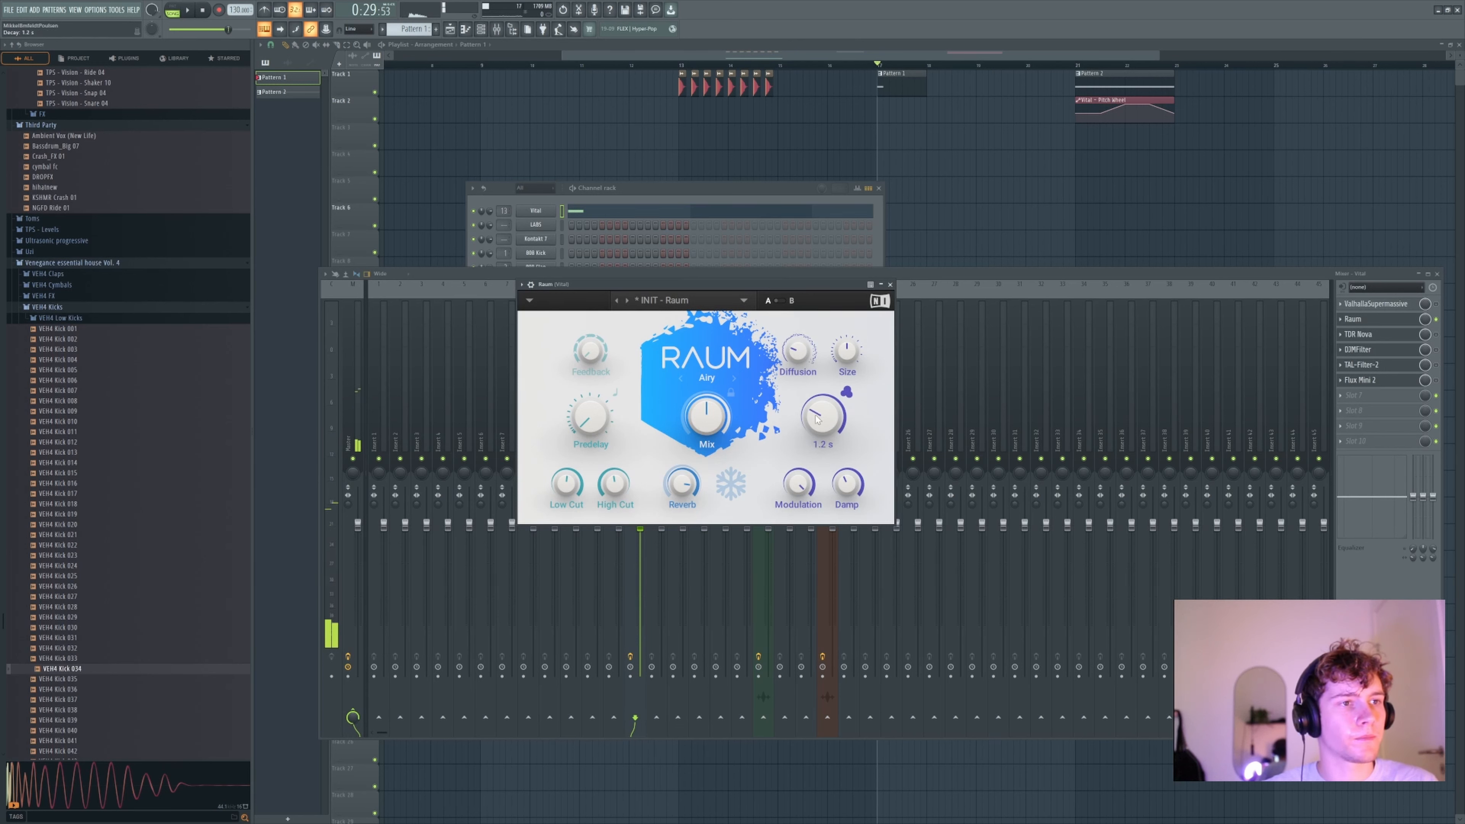
mouse_move(802, 365)
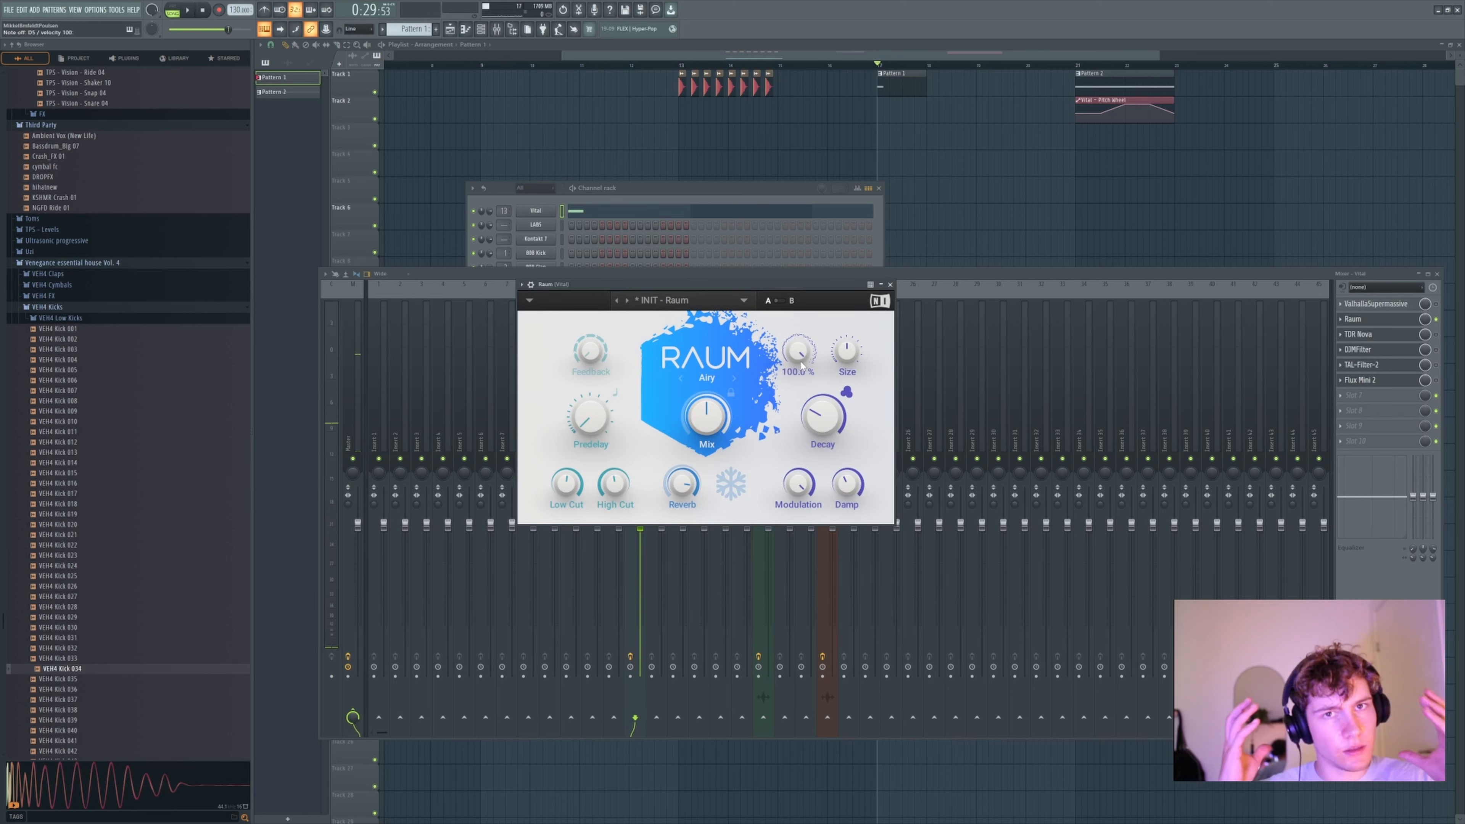
mouse_move(846, 353)
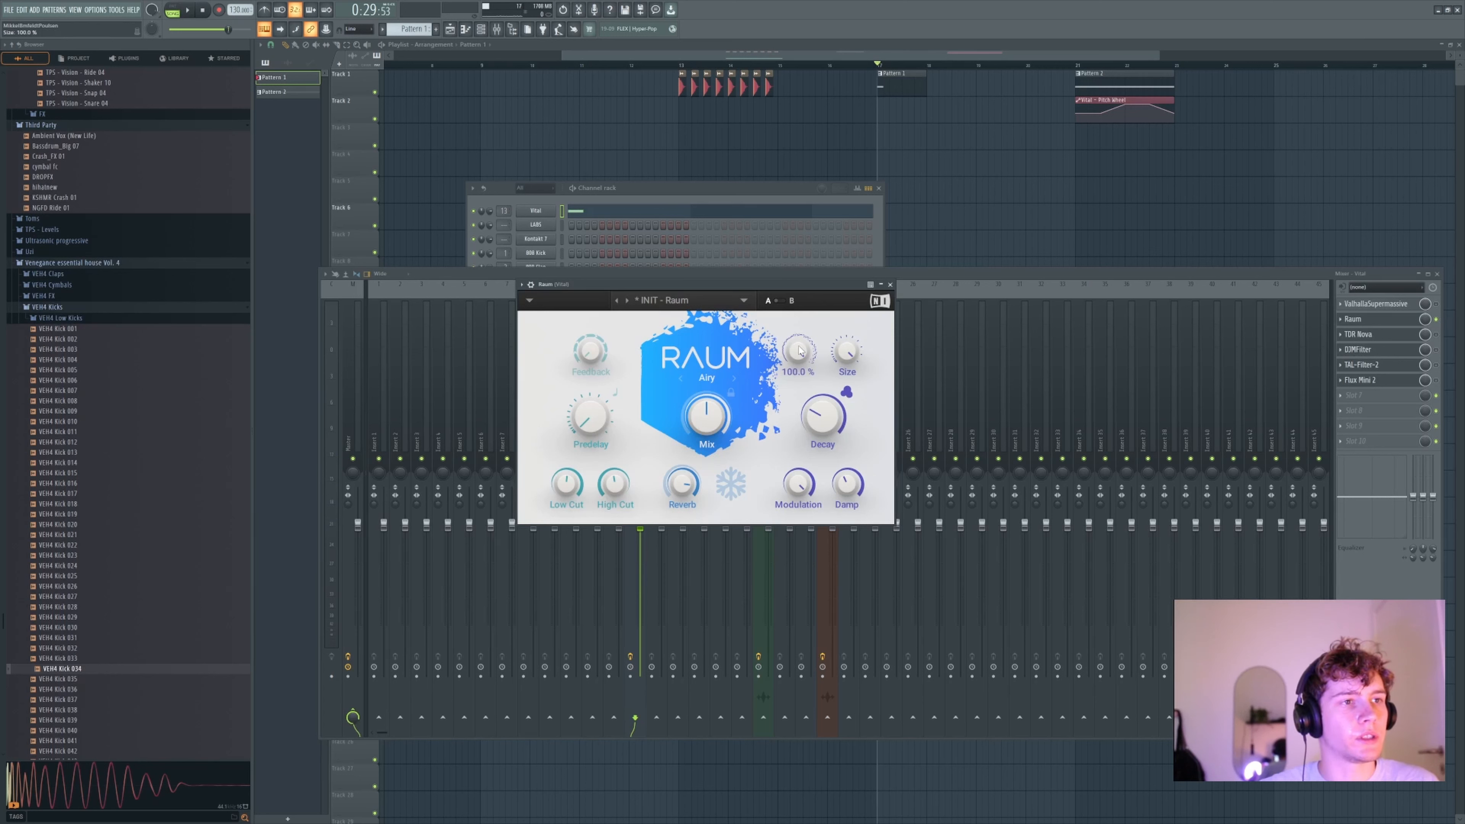
key(r)
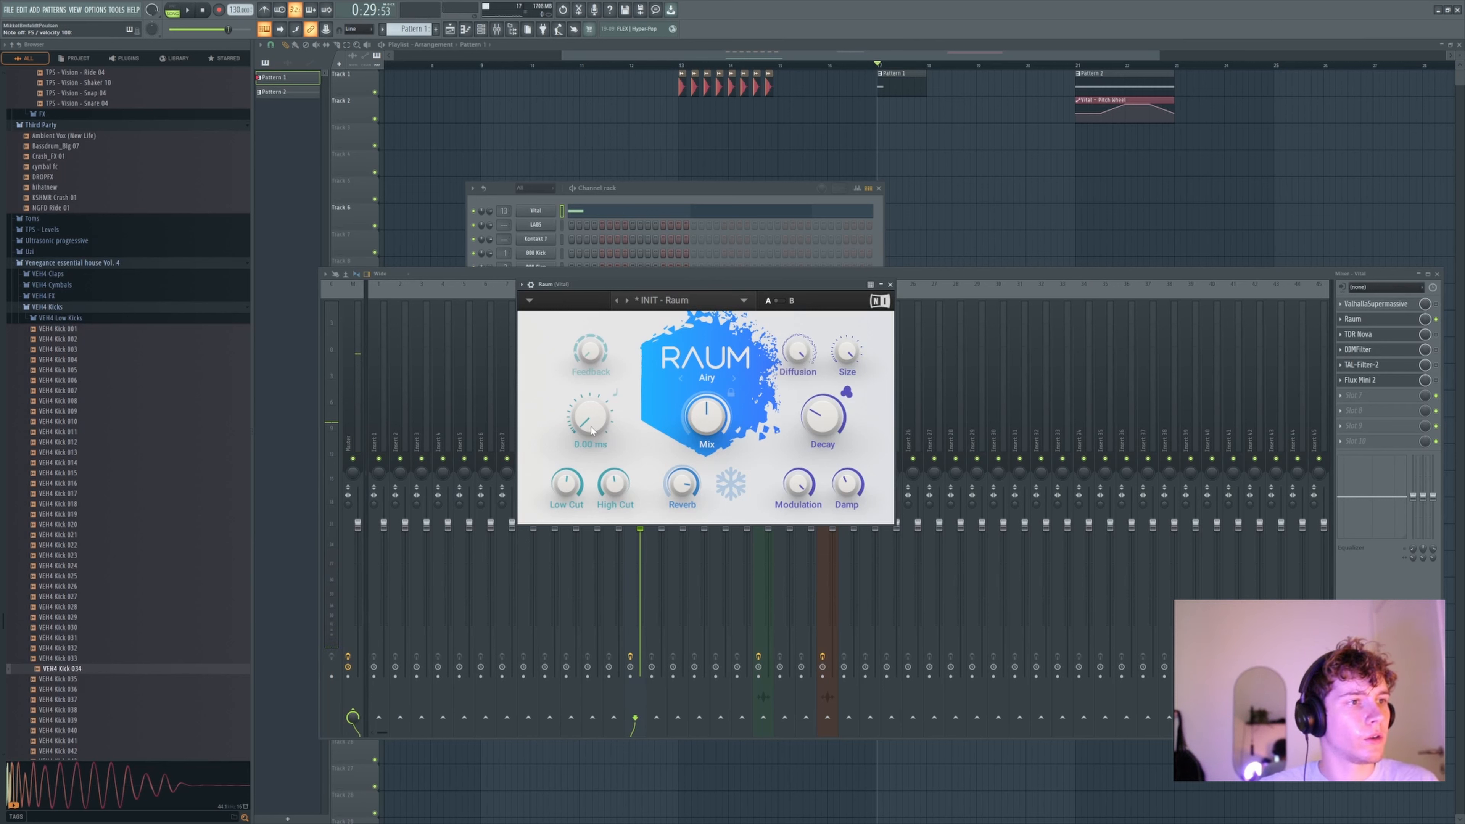
- Raise Raum's Predelay and Feedback for an audible echo, replaying the note after each change
drag(591, 430, 591, 407)
key(r)
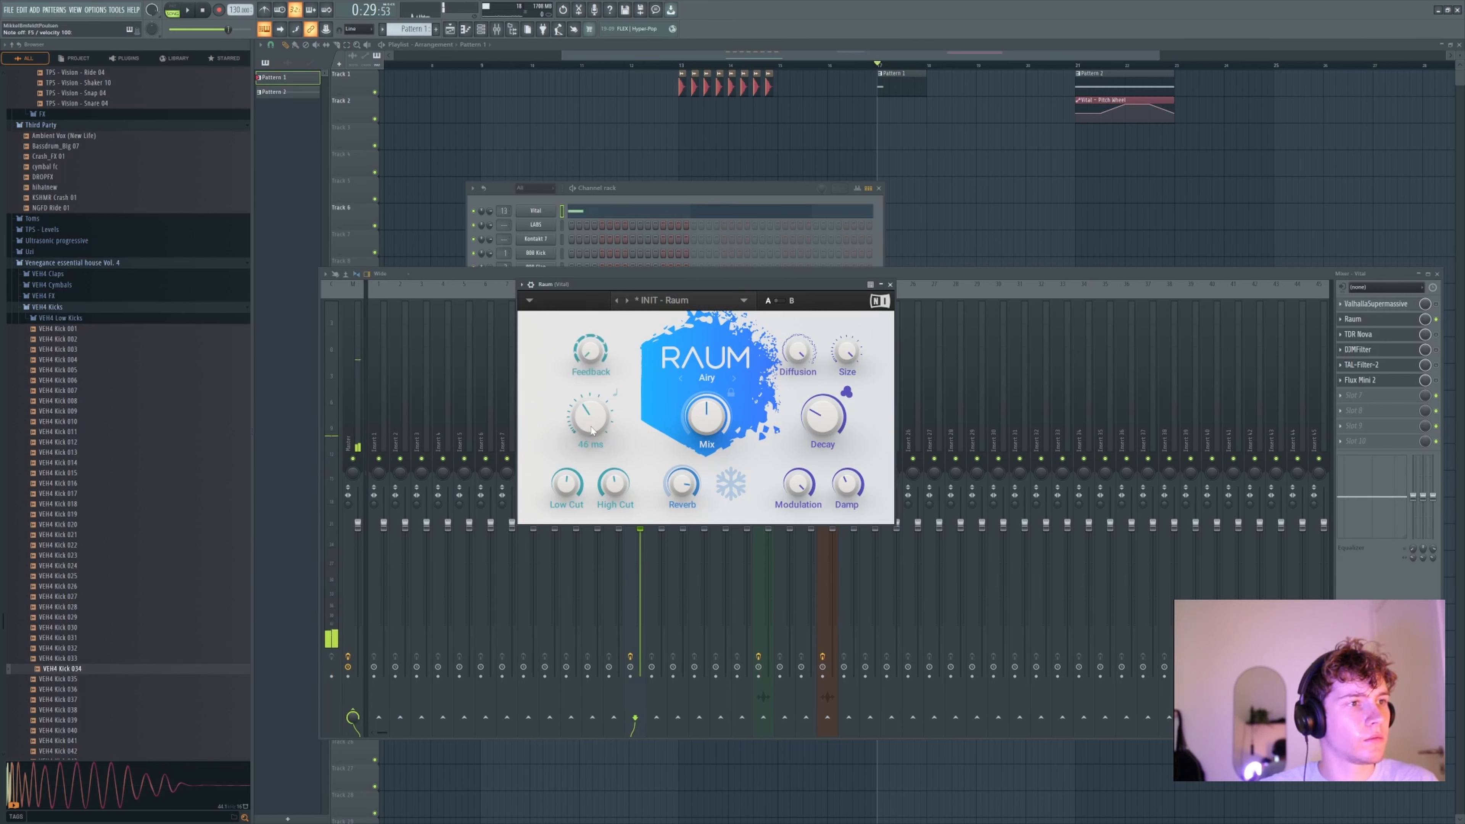
drag(591, 352, 591, 320)
key(r)
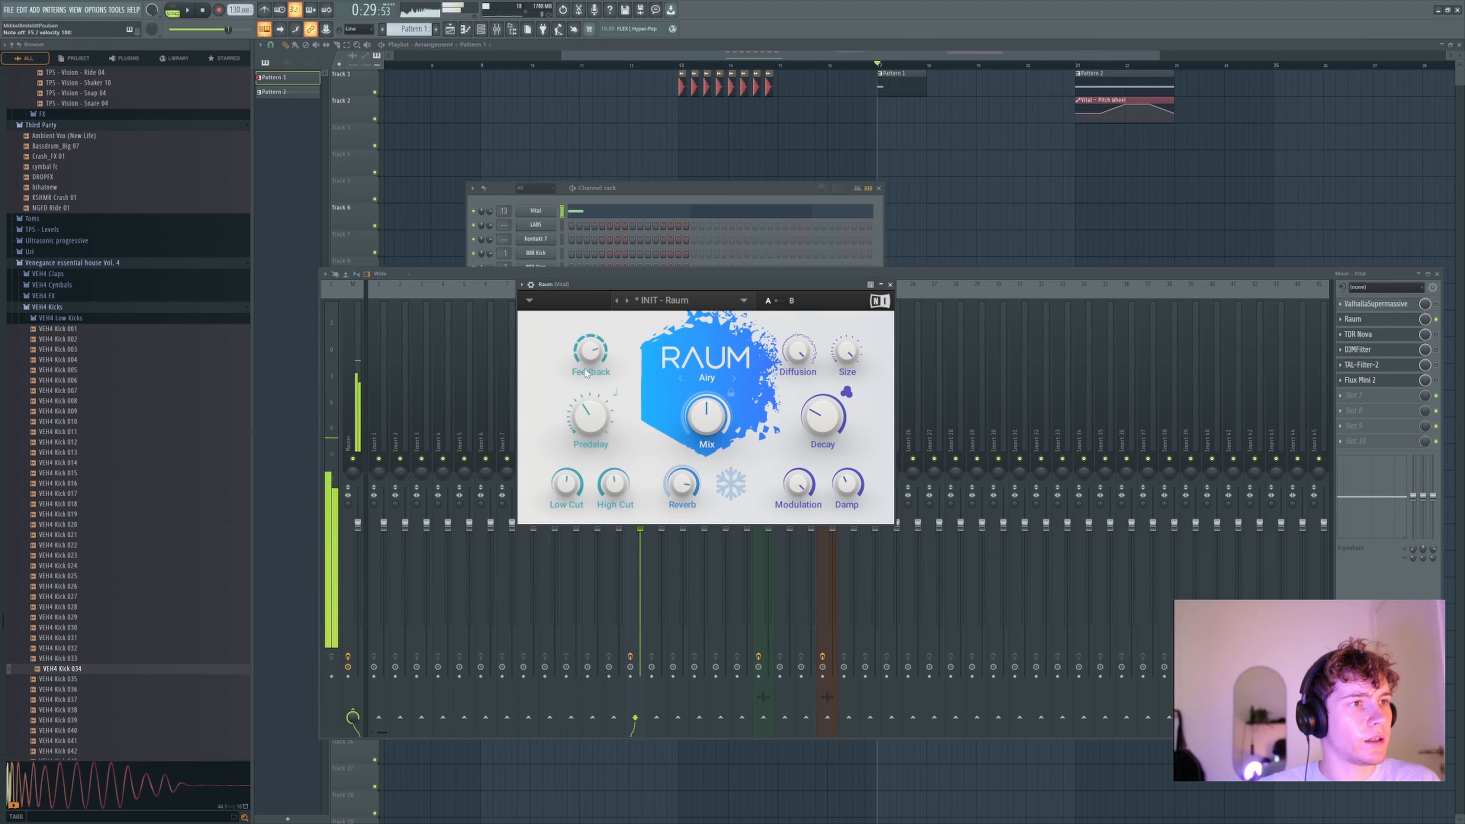
drag(590, 417, 591, 423)
key(r)
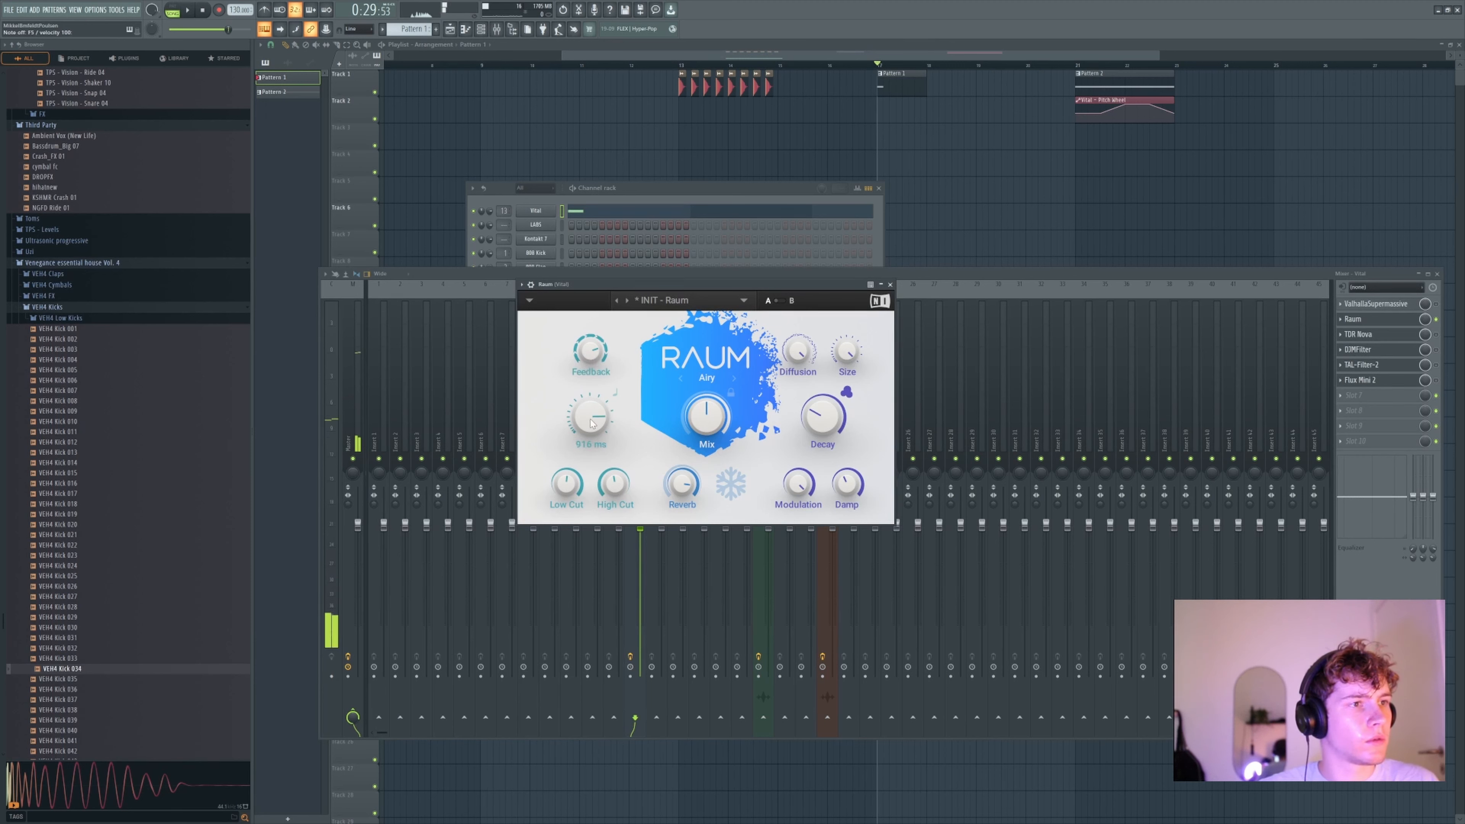
- Try tempo sync for Raum's Predelay at 4/8 Straight and switch back to unsynced time
click(615, 393)
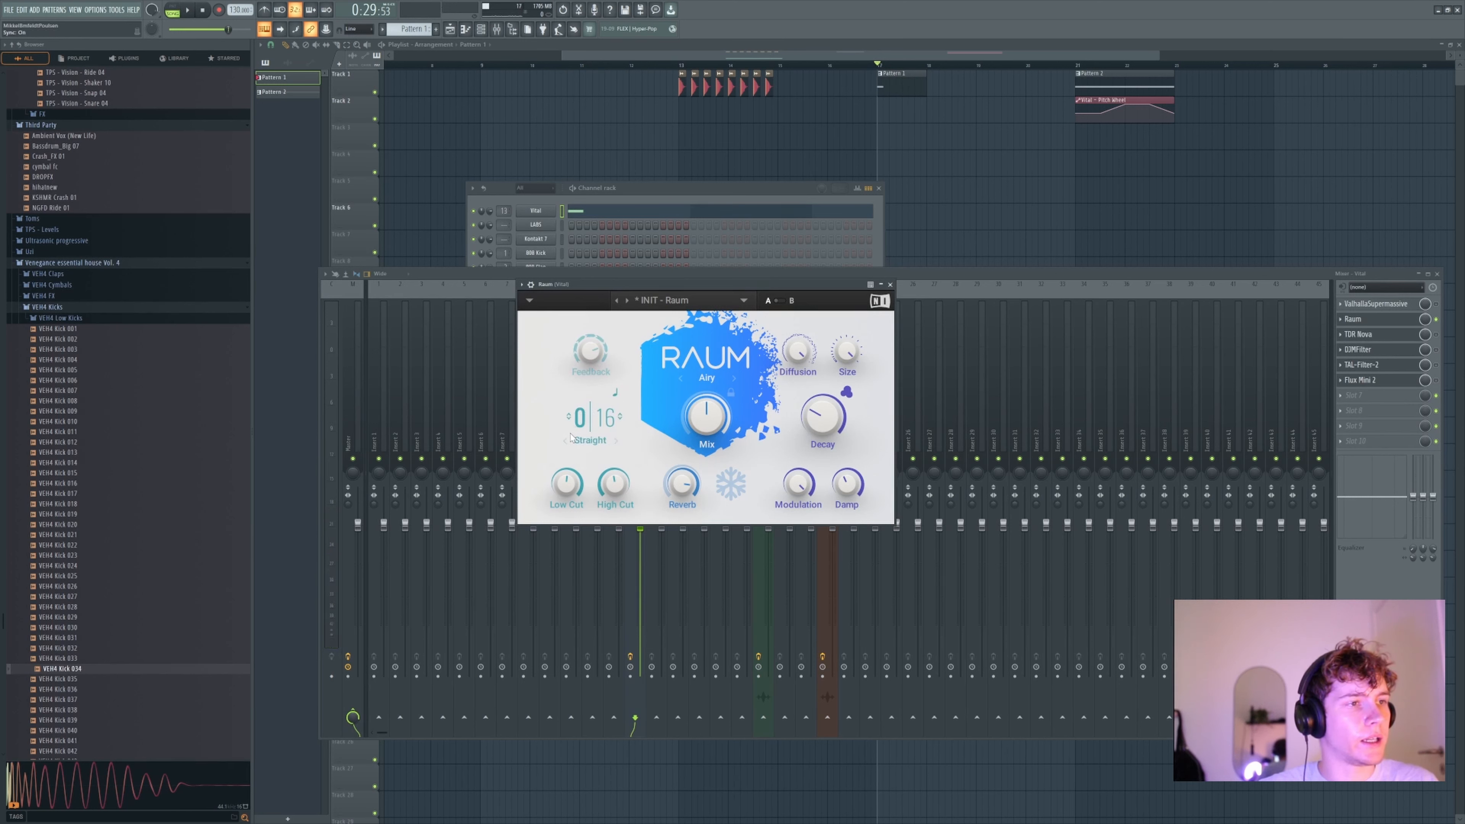
mouse_move(579, 418)
mouse_down()
mouse_move(604, 425)
mouse_move(604, 409)
mouse_move(604, 425)
mouse_up()
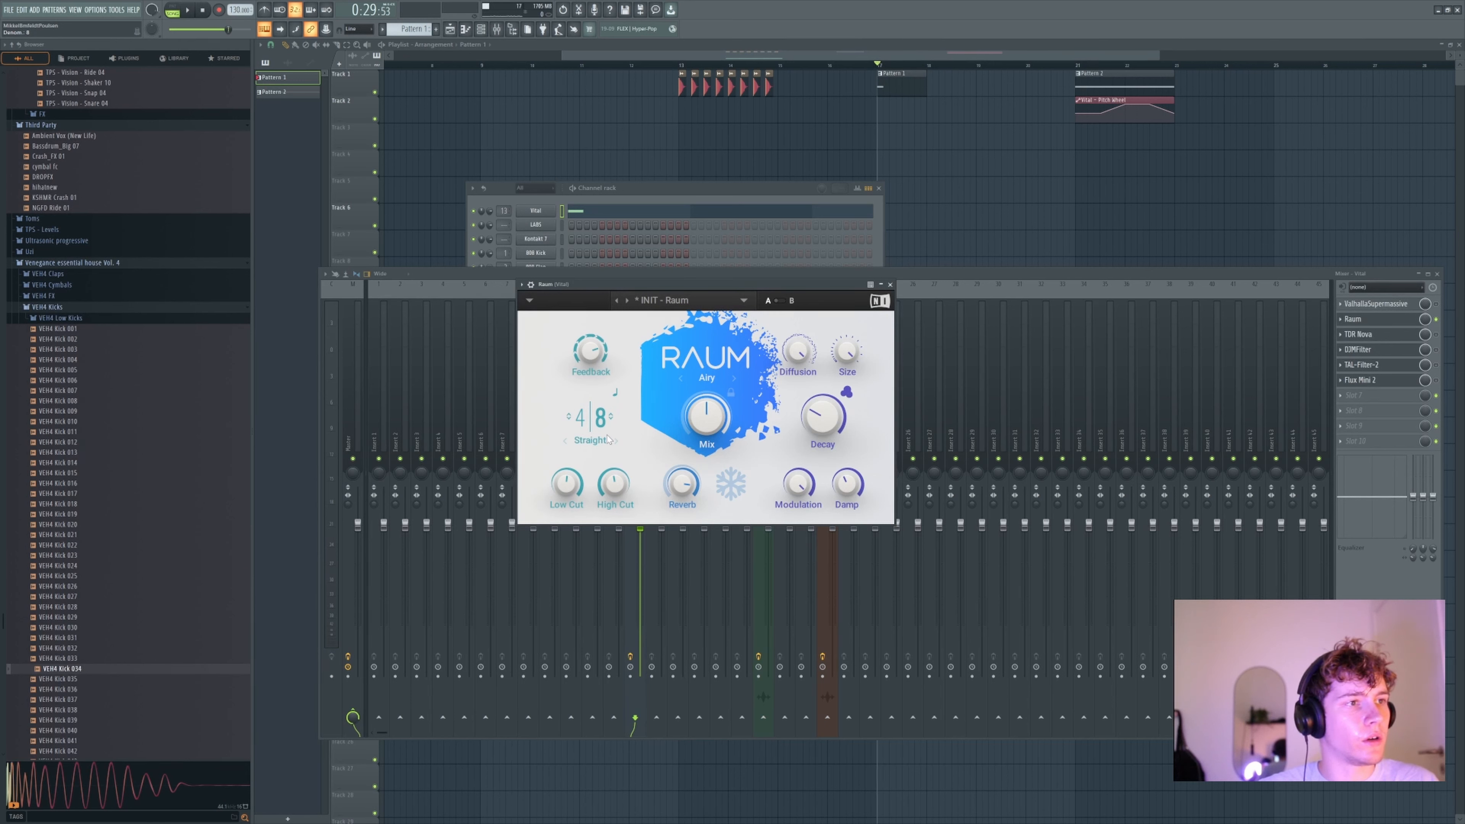
click(615, 393)
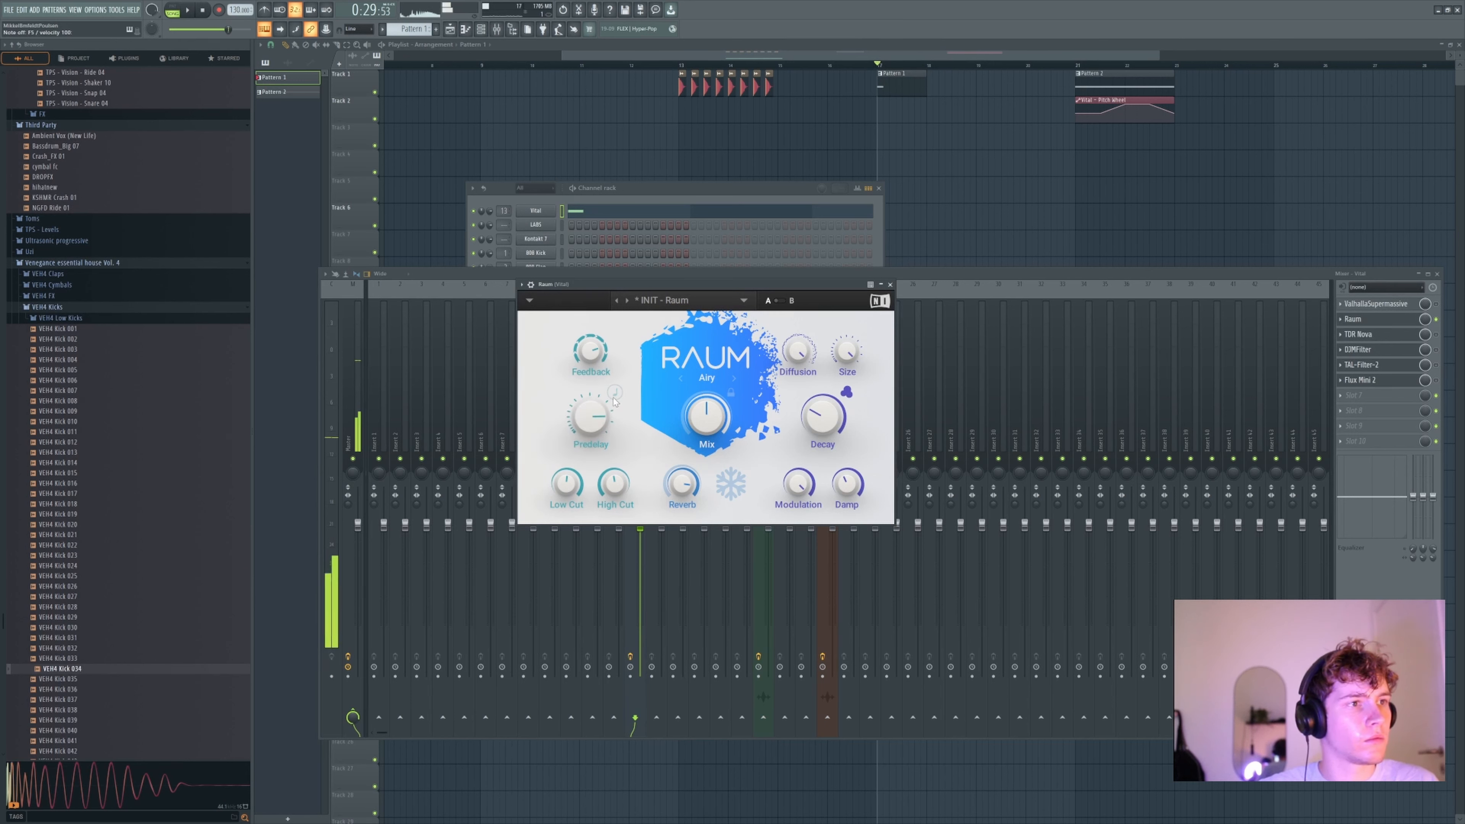
click(615, 392)
click(615, 393)
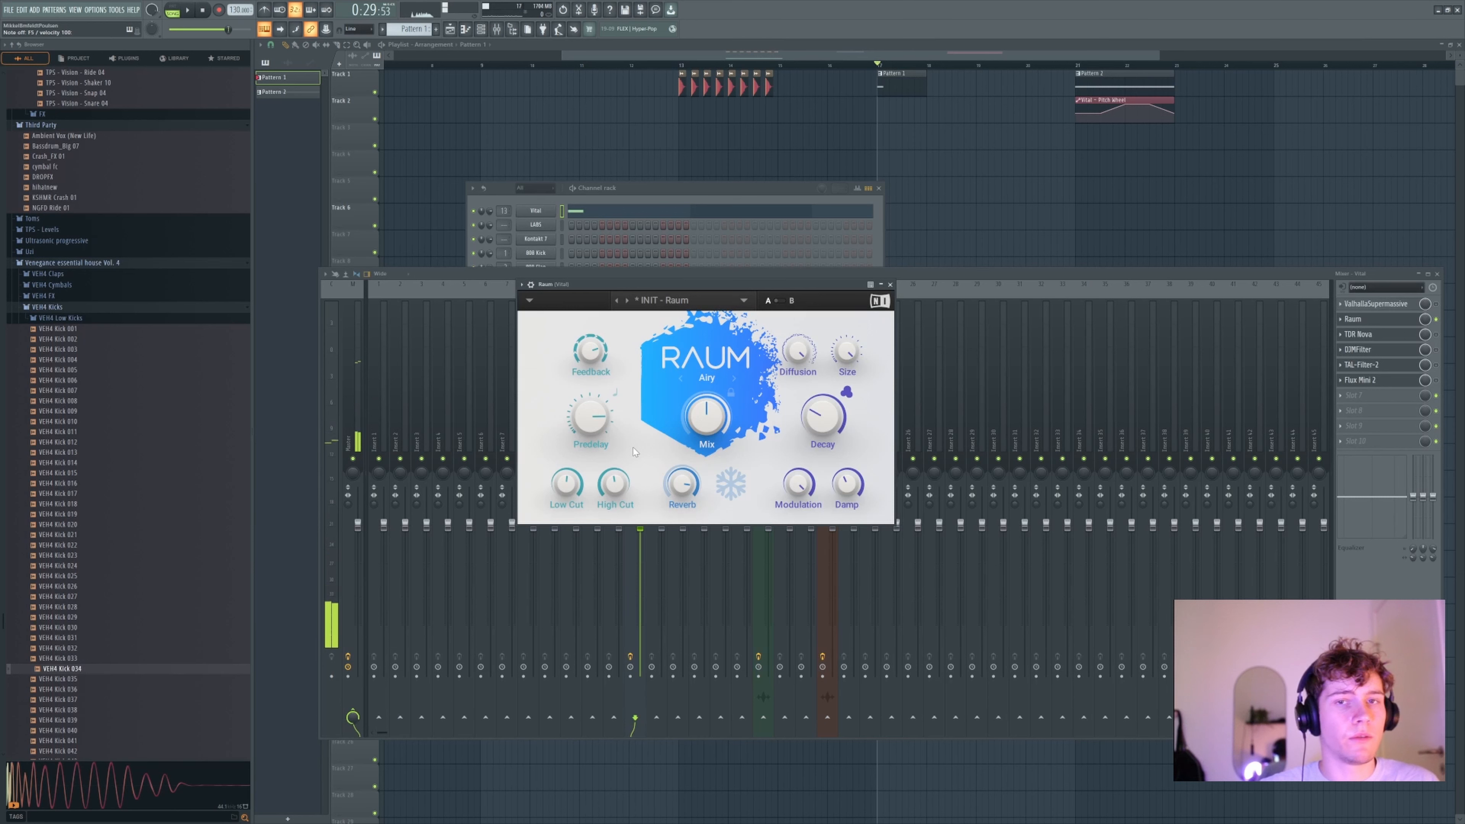
- Switch Raum's reverb mode to Cosmic and on to Grounded to compare their sounds
click(734, 378)
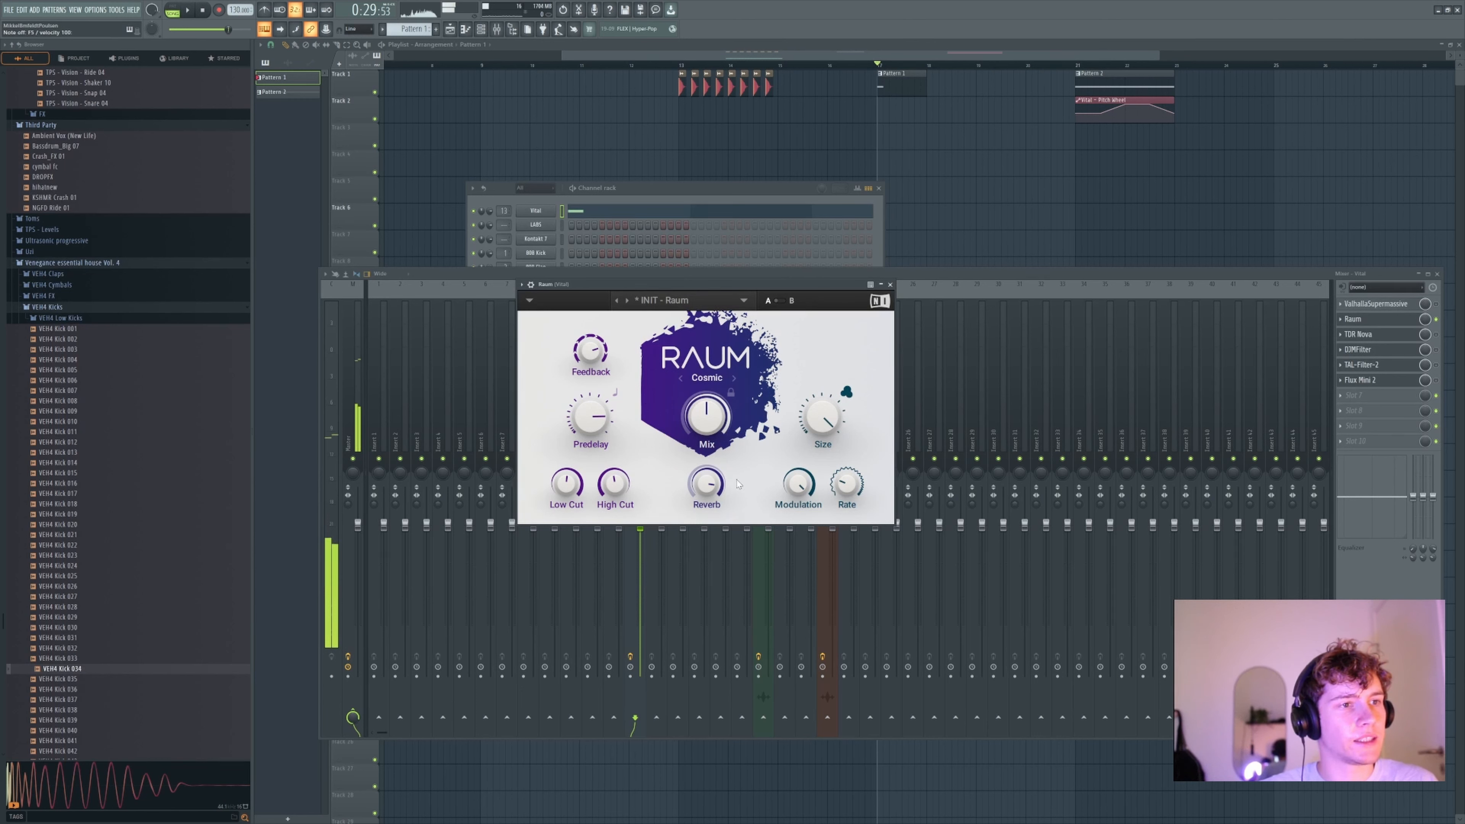
mouse_move(851, 496)
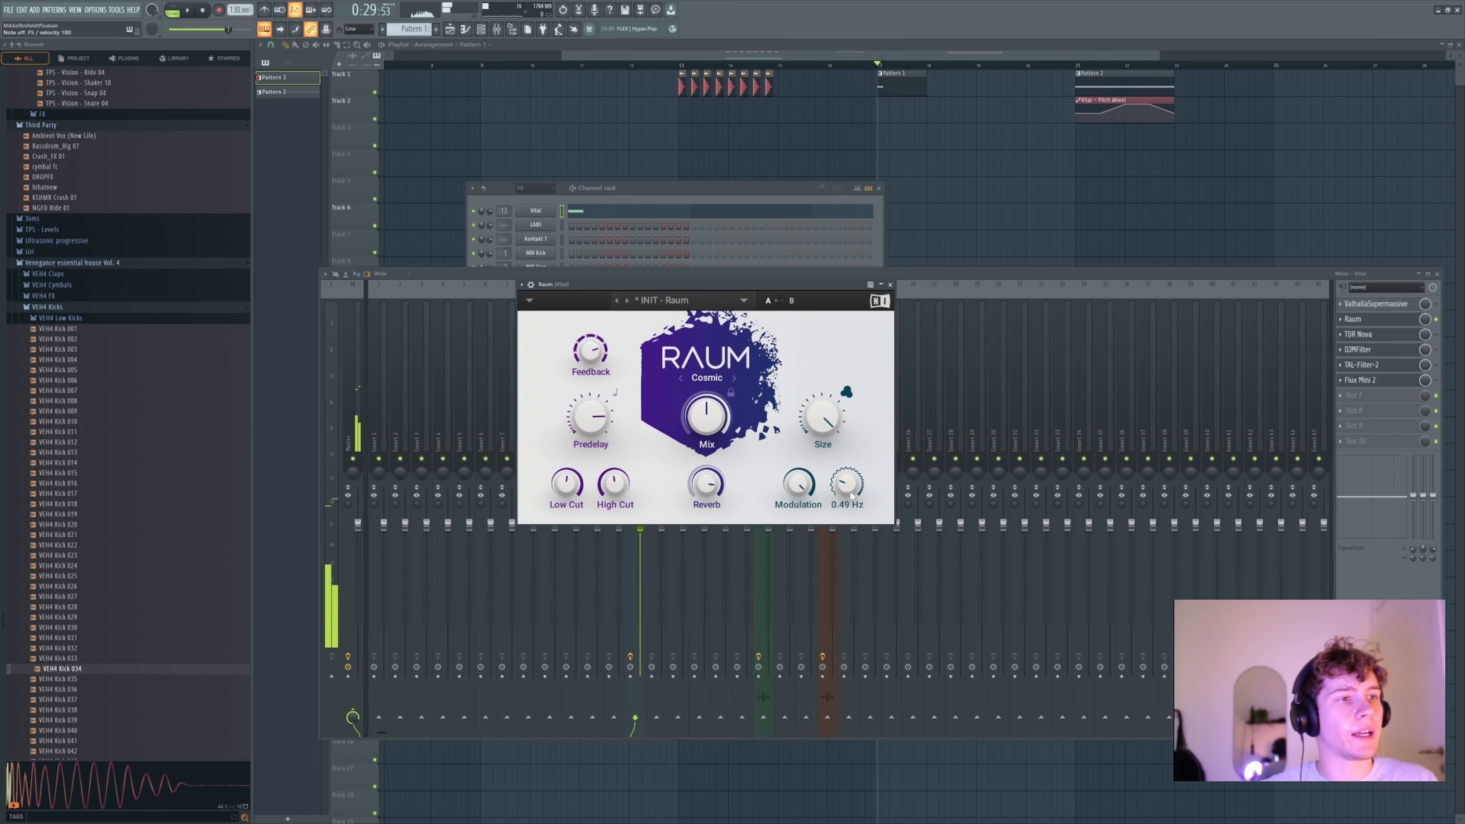
click(734, 380)
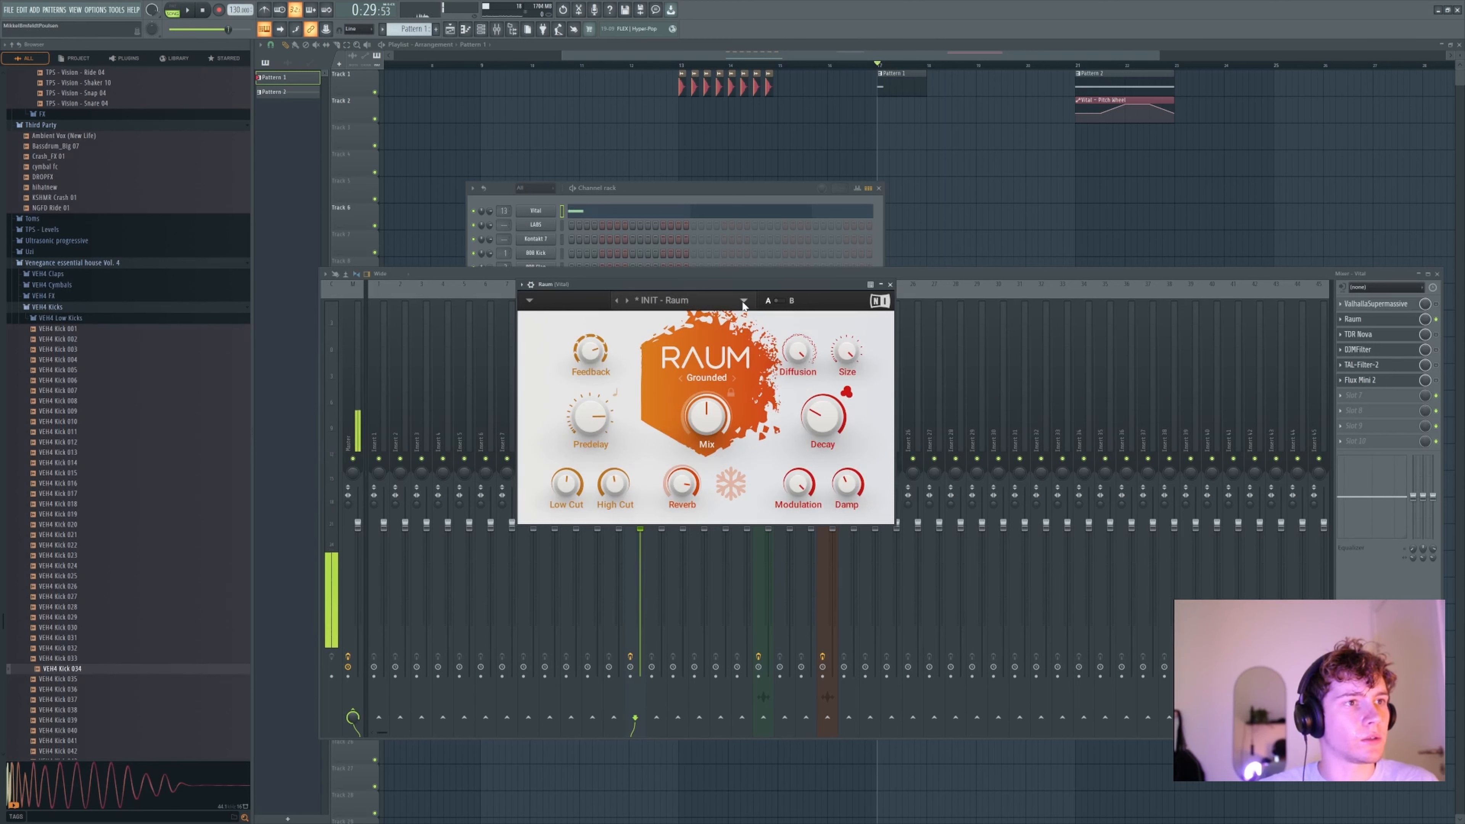
- Load the Full Moon factory preset in Raum
click(658, 300)
mouse_move(688, 322)
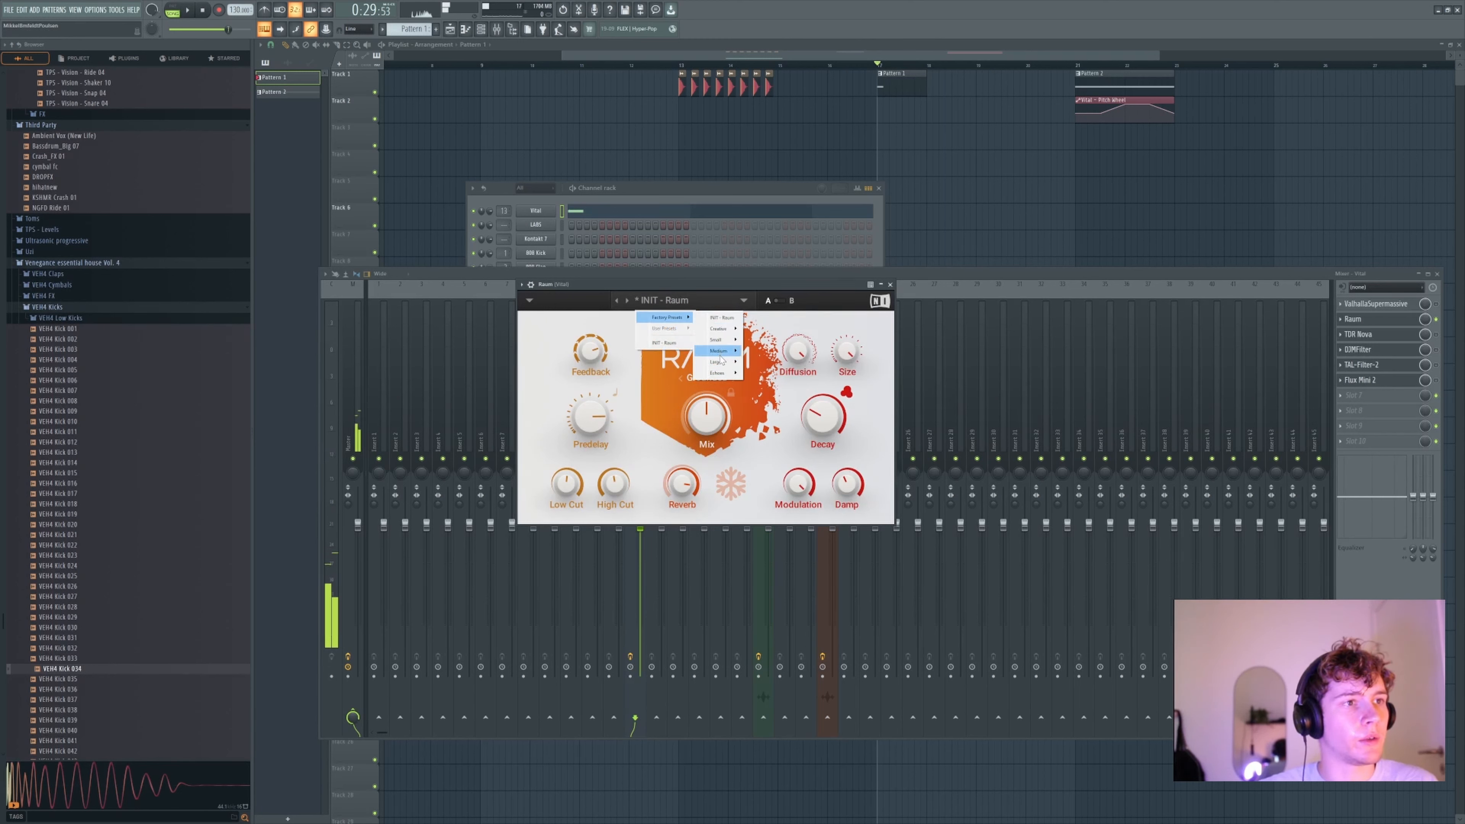
mouse_move(721, 364)
click(770, 473)
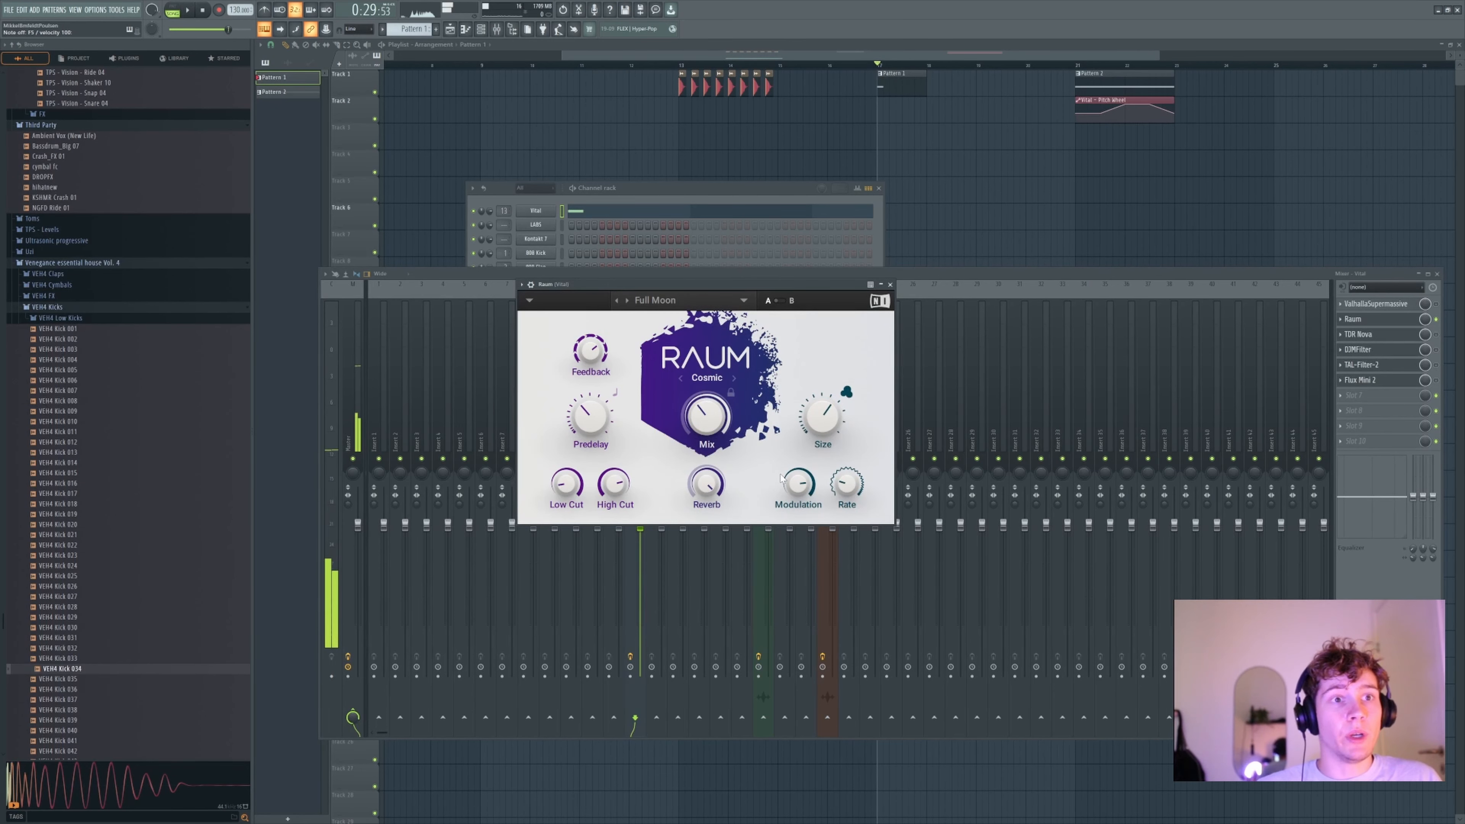
- Close Raum and switch it off in the Vital mixer track's effect chain
click(890, 284)
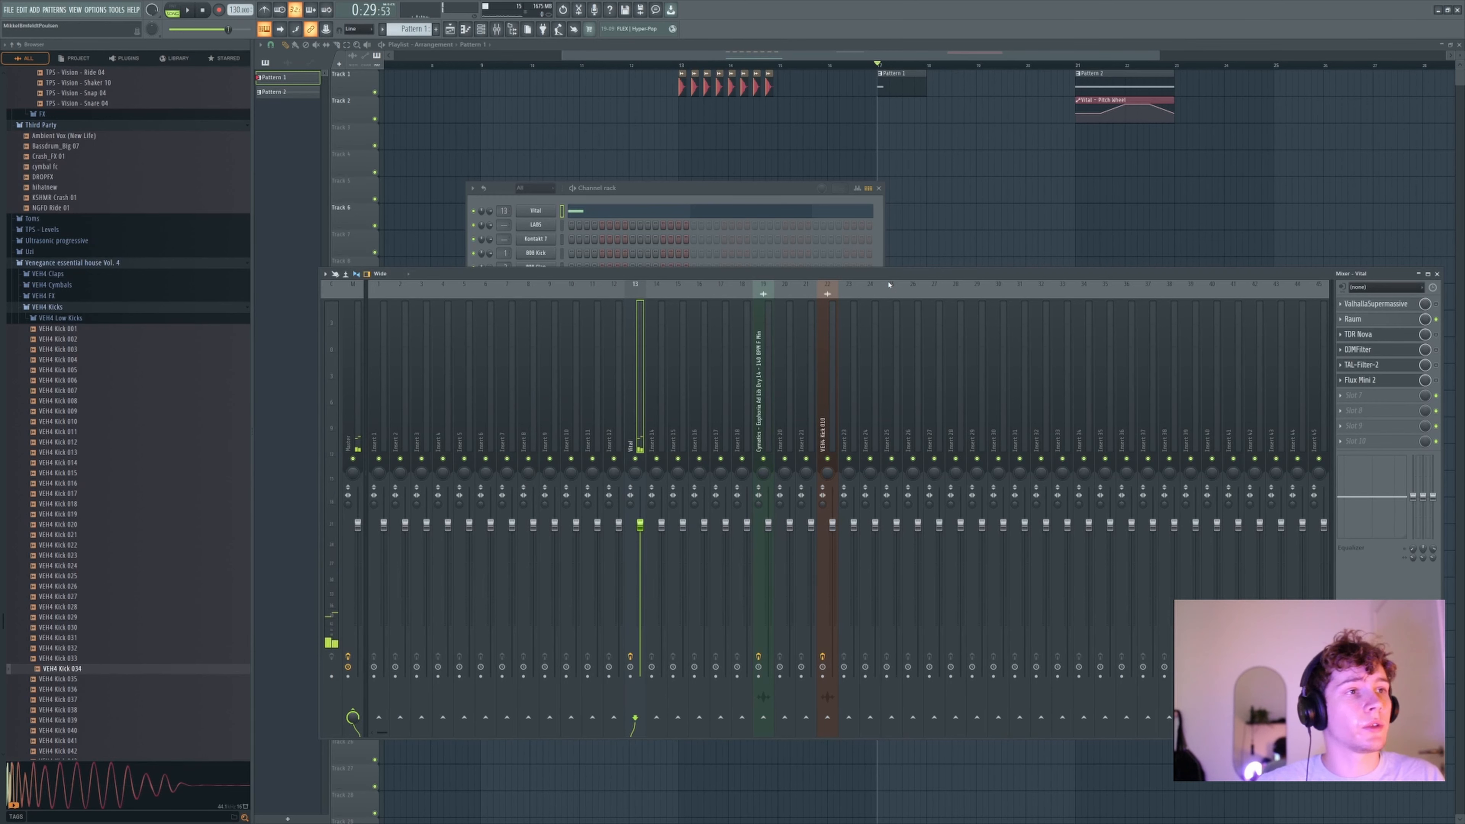
click(1436, 319)
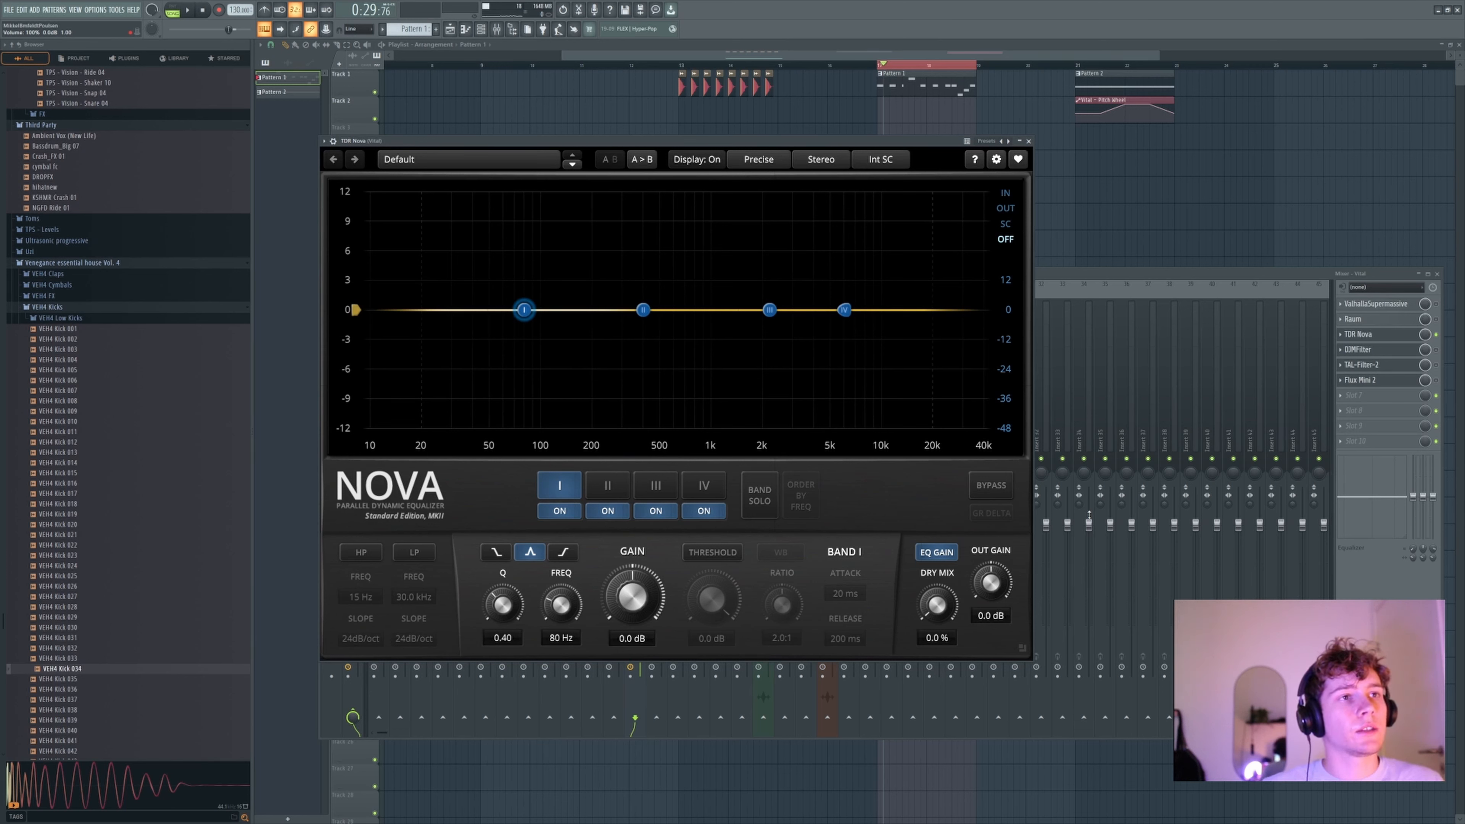
- Set TDR Nova's spectrum analyzer to show the input signal, playing the pattern before and after the change
key(space)
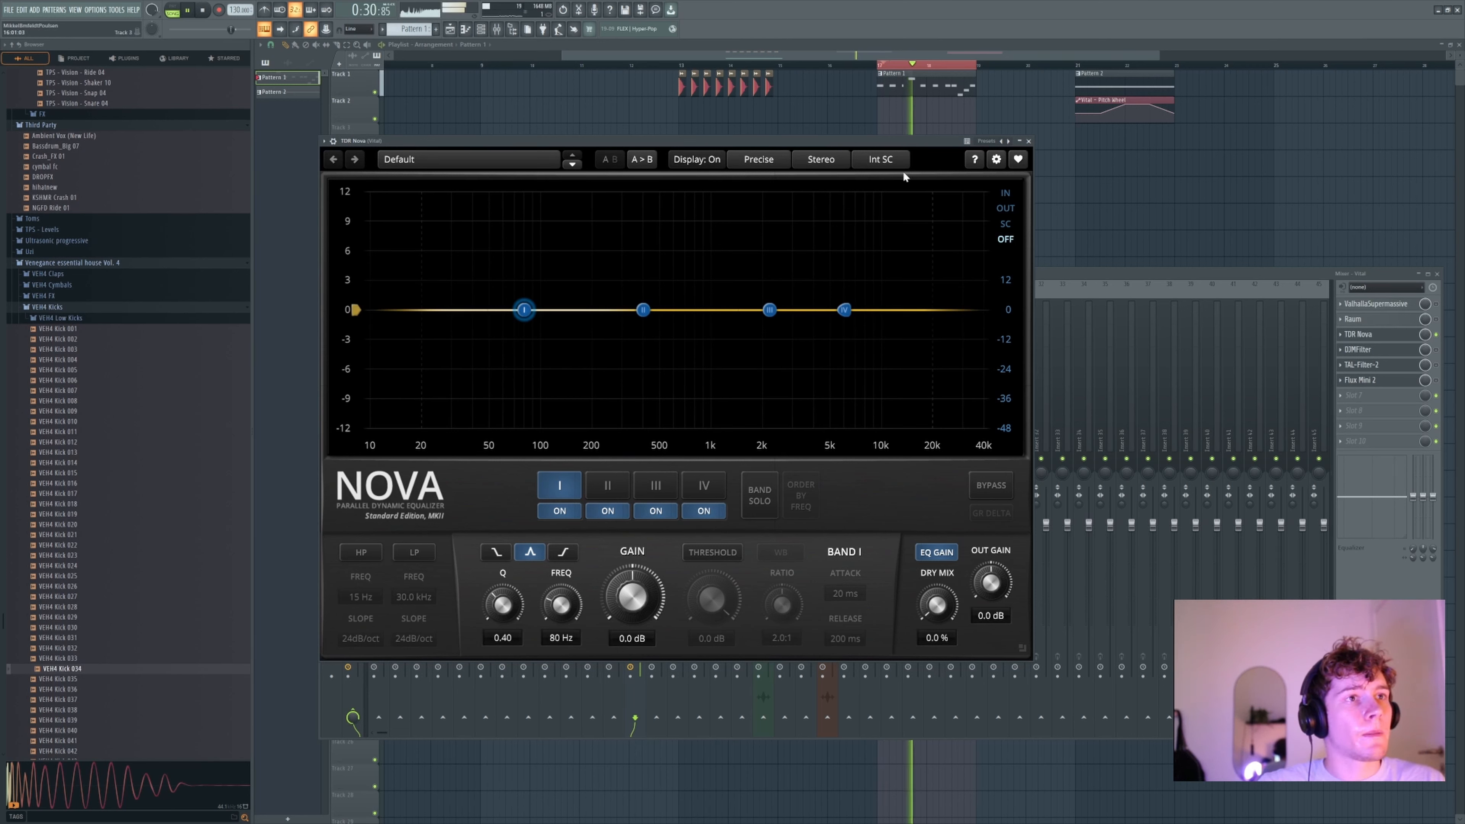
click(189, 10)
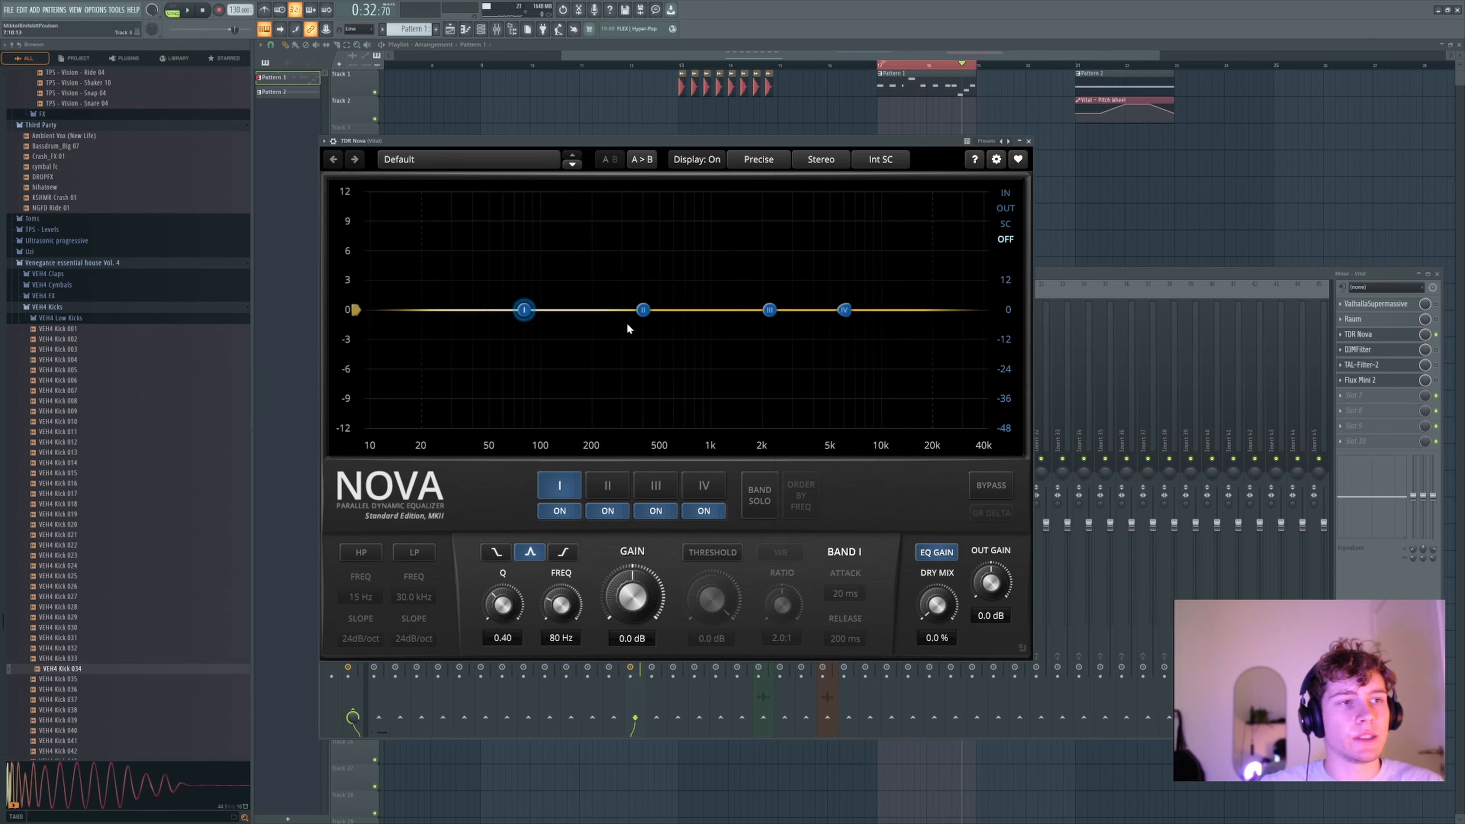
click(1006, 194)
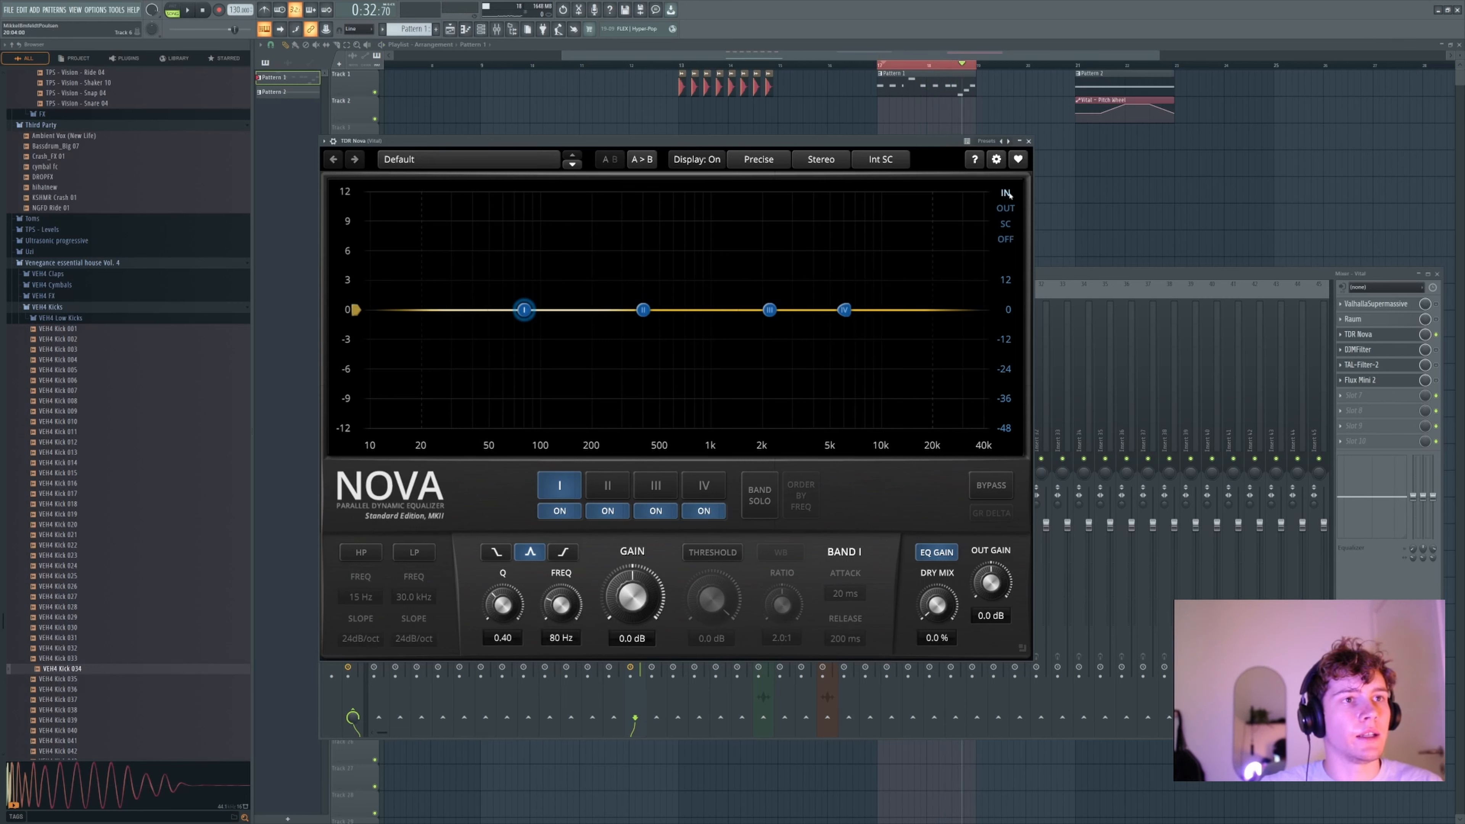
click(187, 10)
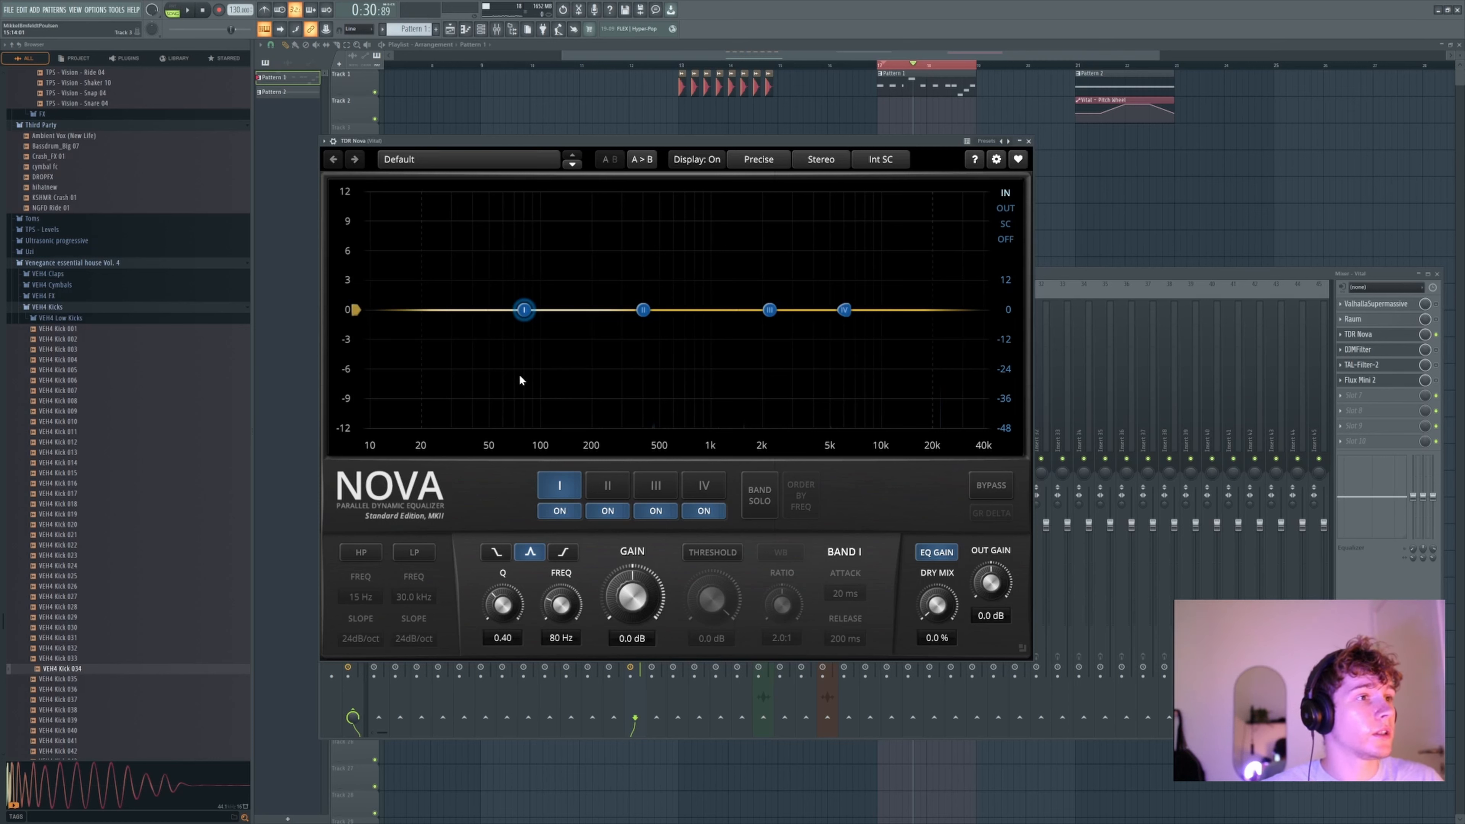
- Try a small wideband gain shift in TDR Nova and undo it, and switch bands I, II and IV off and back on
mouse_move(355, 314)
mouse_down()
mouse_move(352, 418)
mouse_move(355, 320)
mouse_up()
key(ctrl+z)
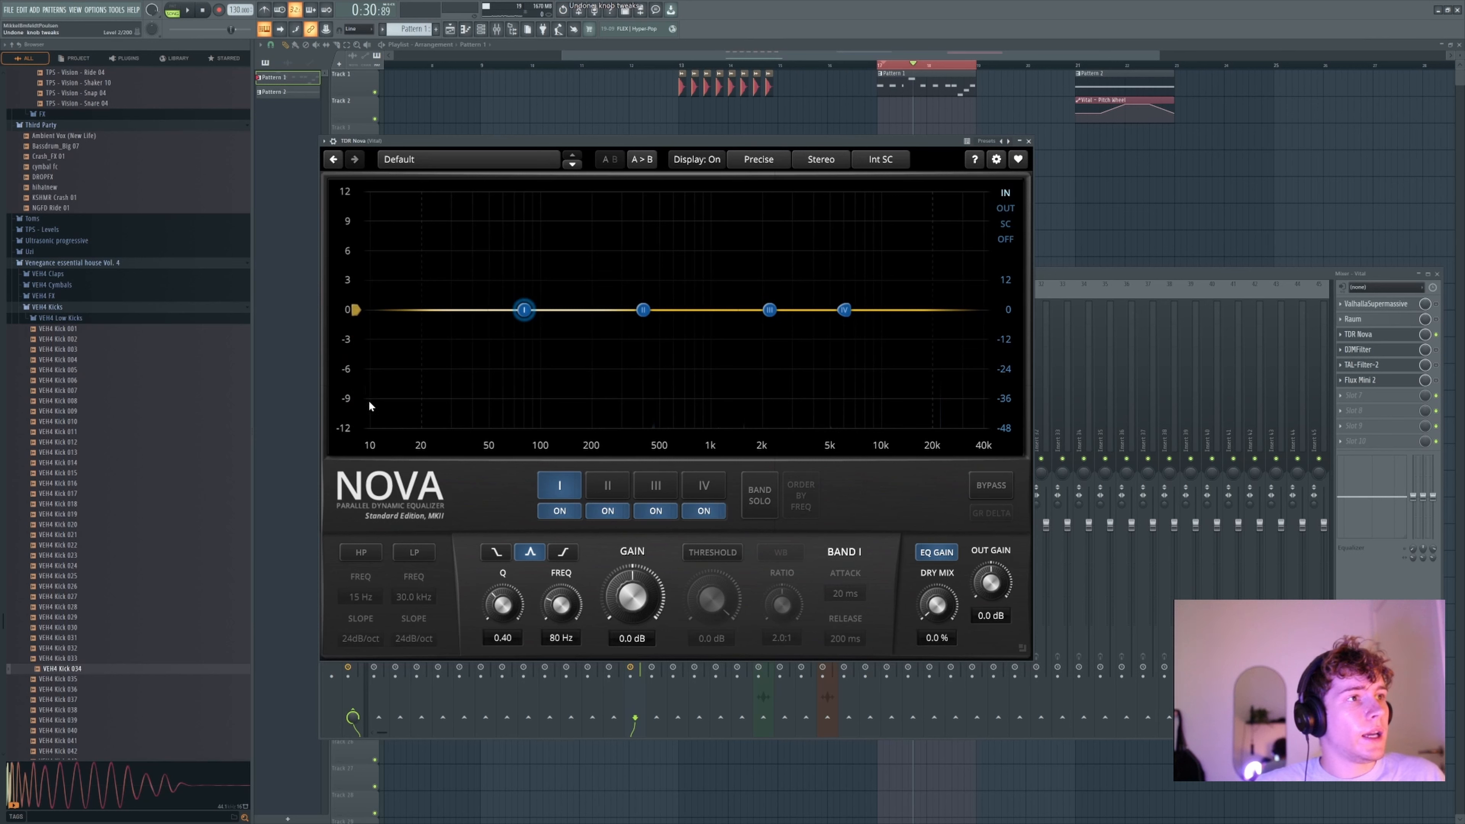
click(642, 310)
click(770, 311)
click(560, 511)
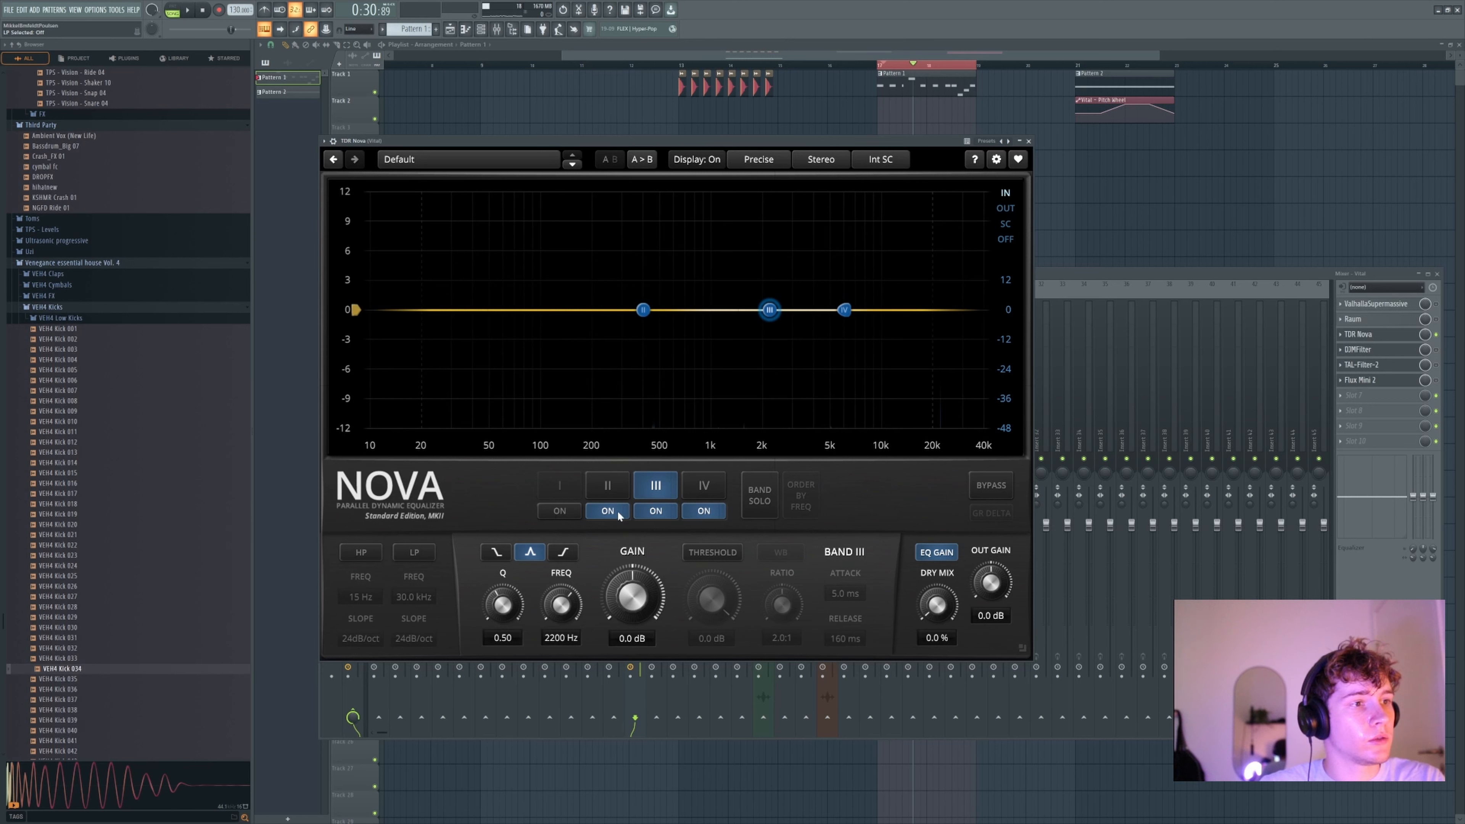
click(608, 511)
click(703, 511)
click(607, 511)
click(559, 511)
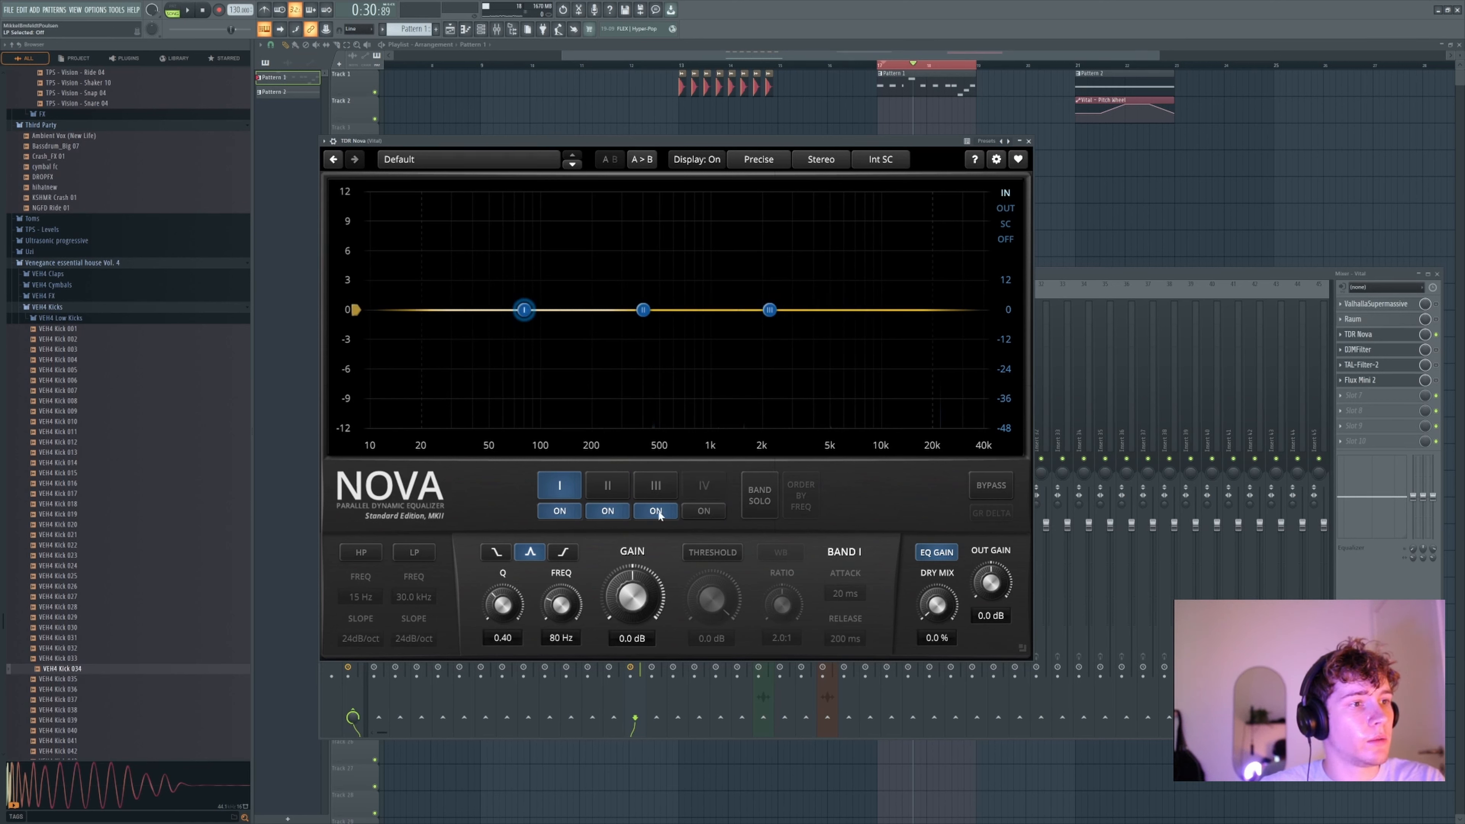
click(704, 510)
- Shape TDR Nova's band I into a narrow boost of 6.3 dB at 70 Hz with a Q of 2.13
mouse_move(525, 317)
mouse_down()
mouse_move(575, 285)
mouse_move(543, 229)
mouse_move(522, 323)
mouse_move(536, 253)
mouse_move(548, 324)
mouse_move(531, 325)
mouse_up()
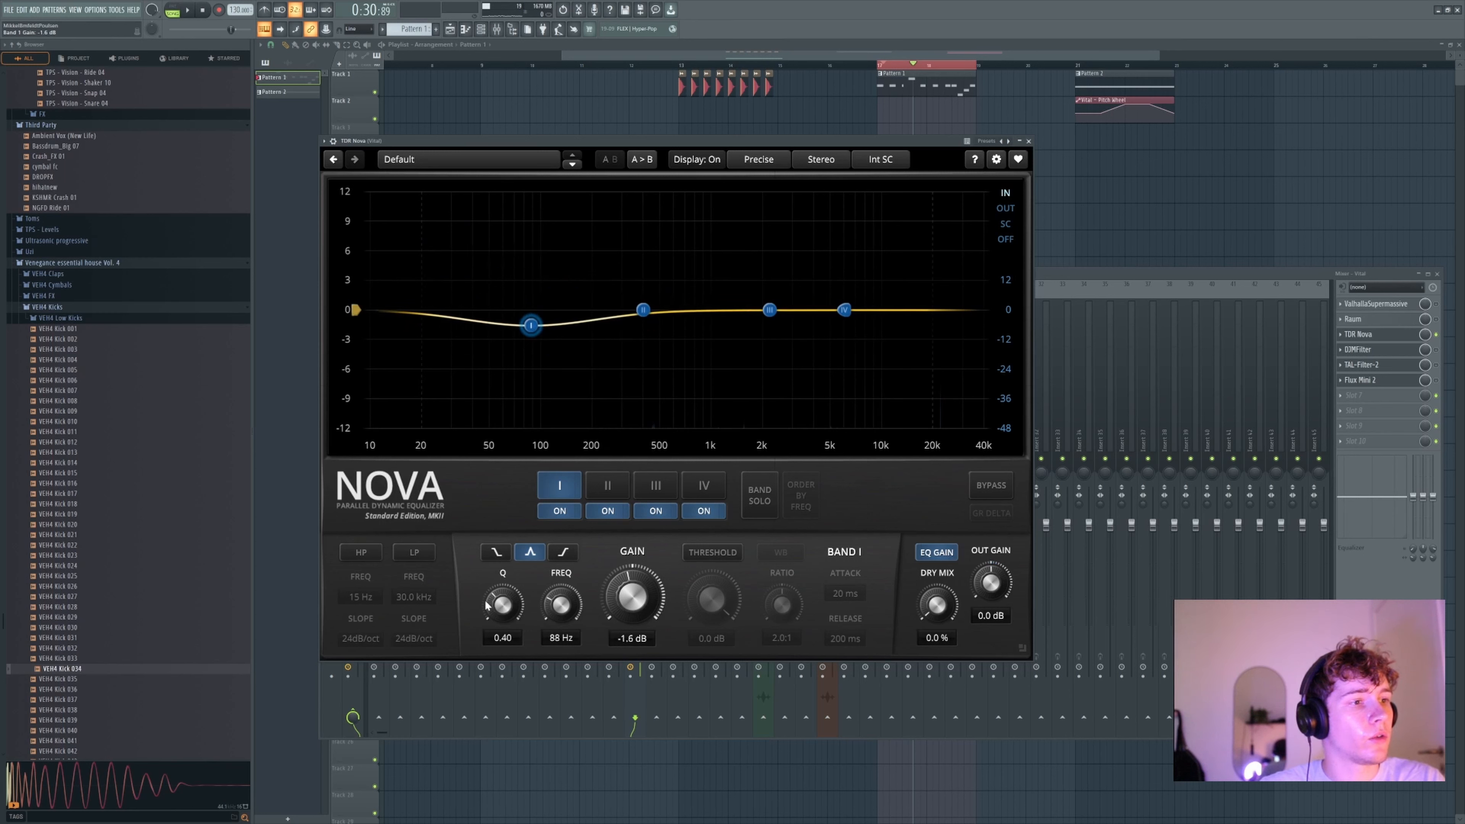
drag(569, 612, 632, 551)
mouse_move(501, 604)
mouse_down()
mouse_move(501, 580)
mouse_move(503, 603)
mouse_up()
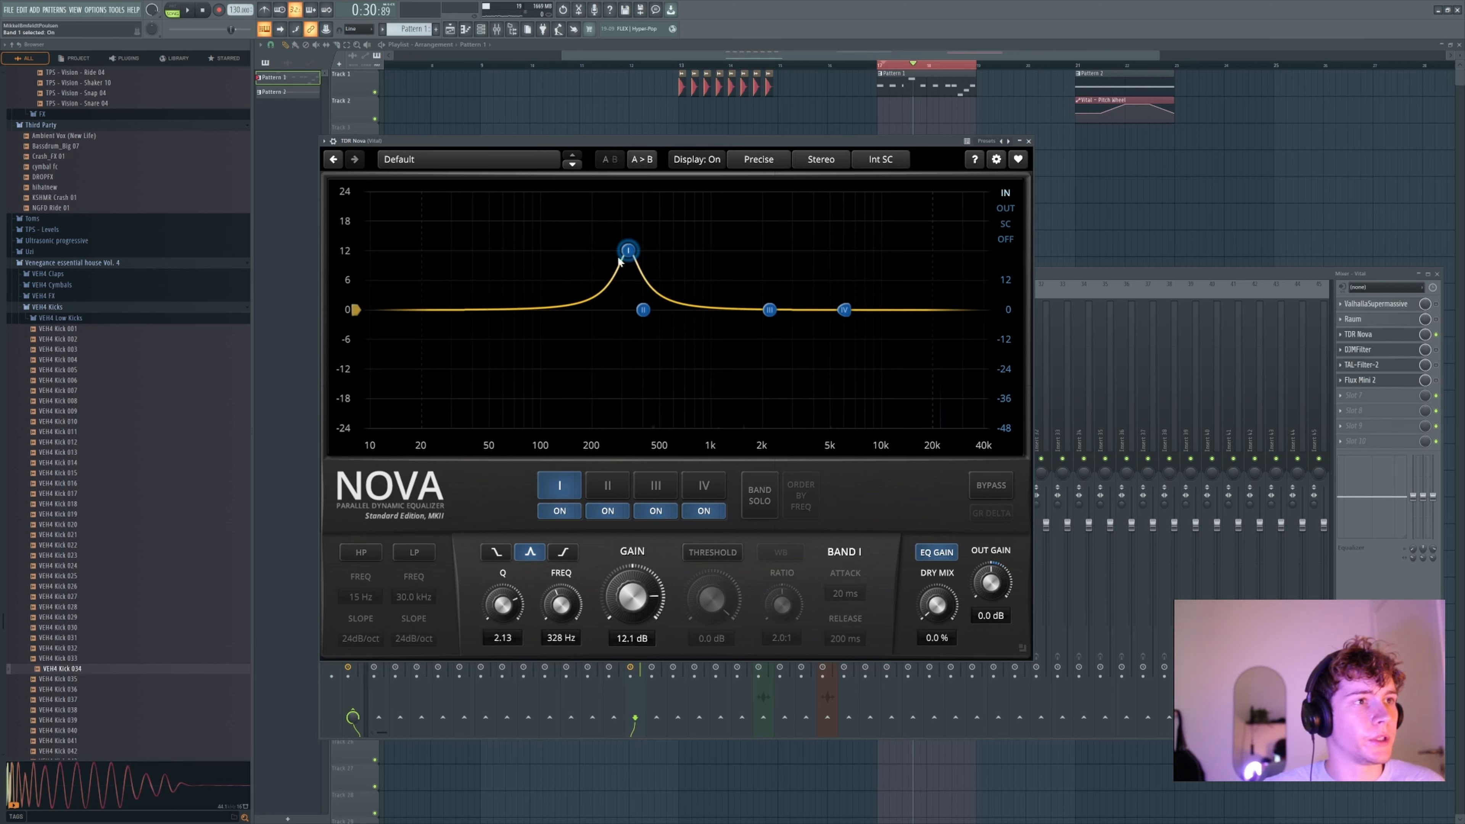
drag(628, 250, 513, 279)
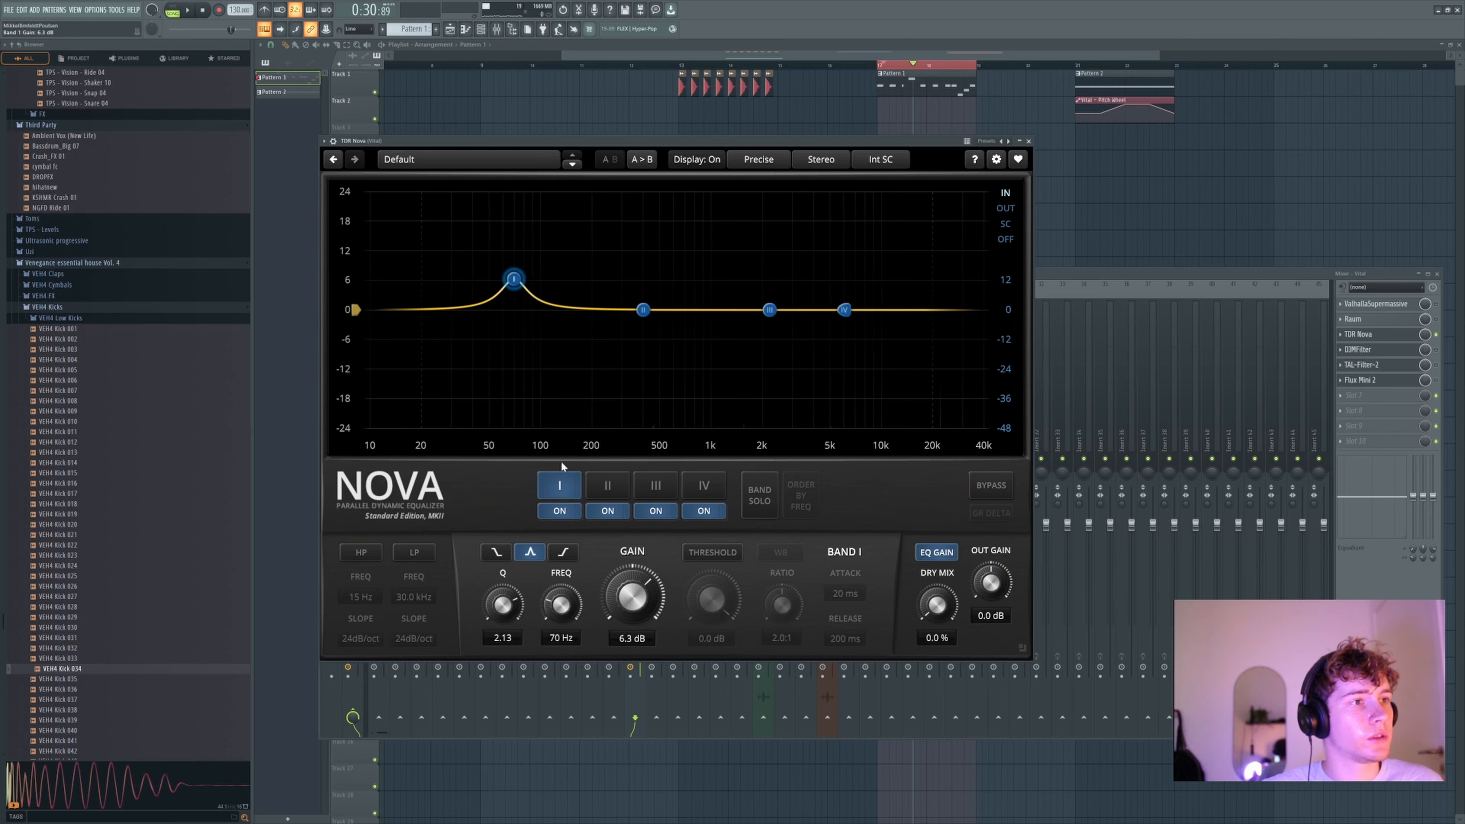
- Try the high shelf and low shelf types on band I and return it to the bell shape
click(563, 552)
click(496, 552)
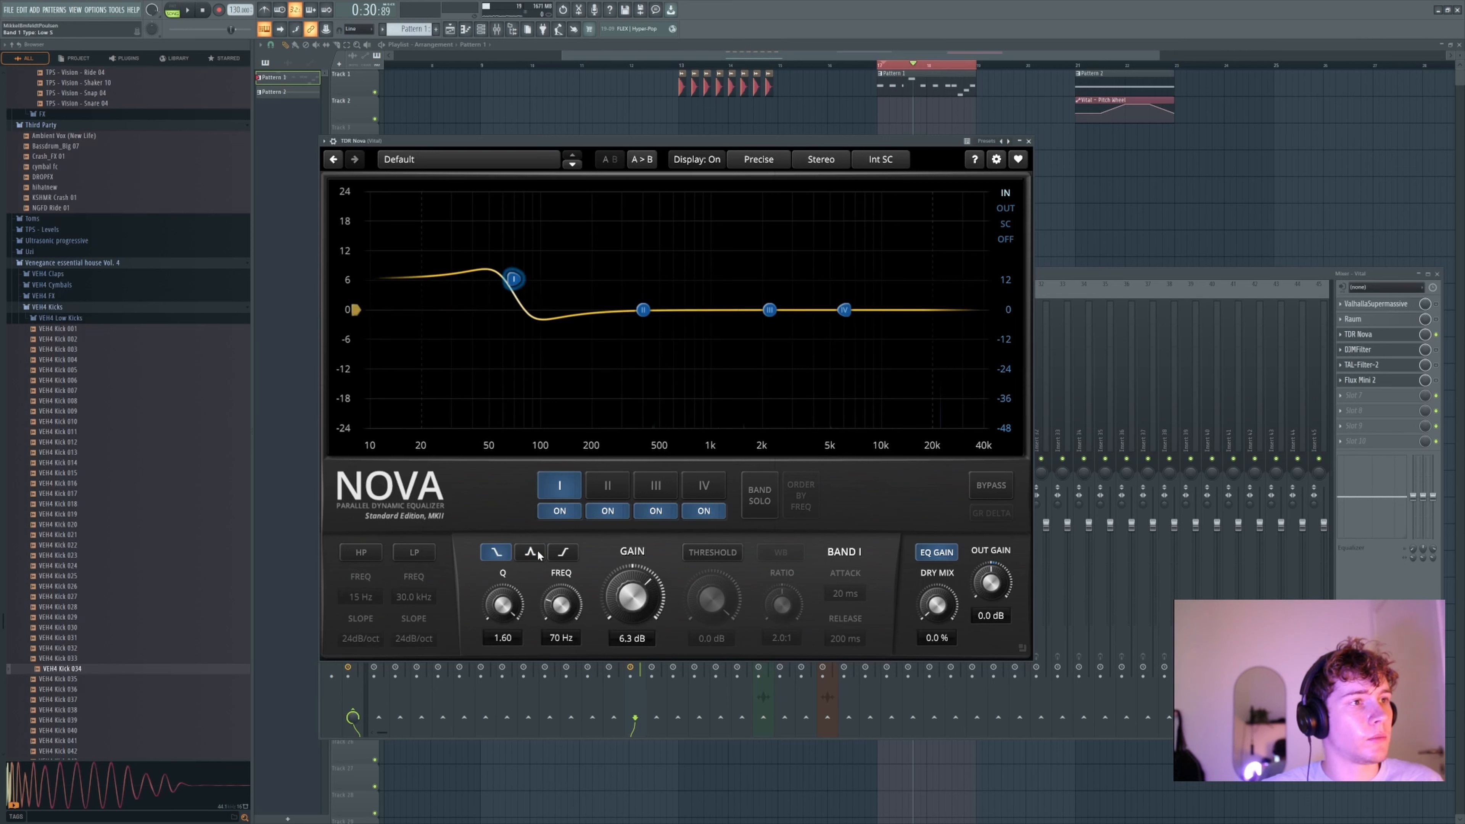
click(530, 552)
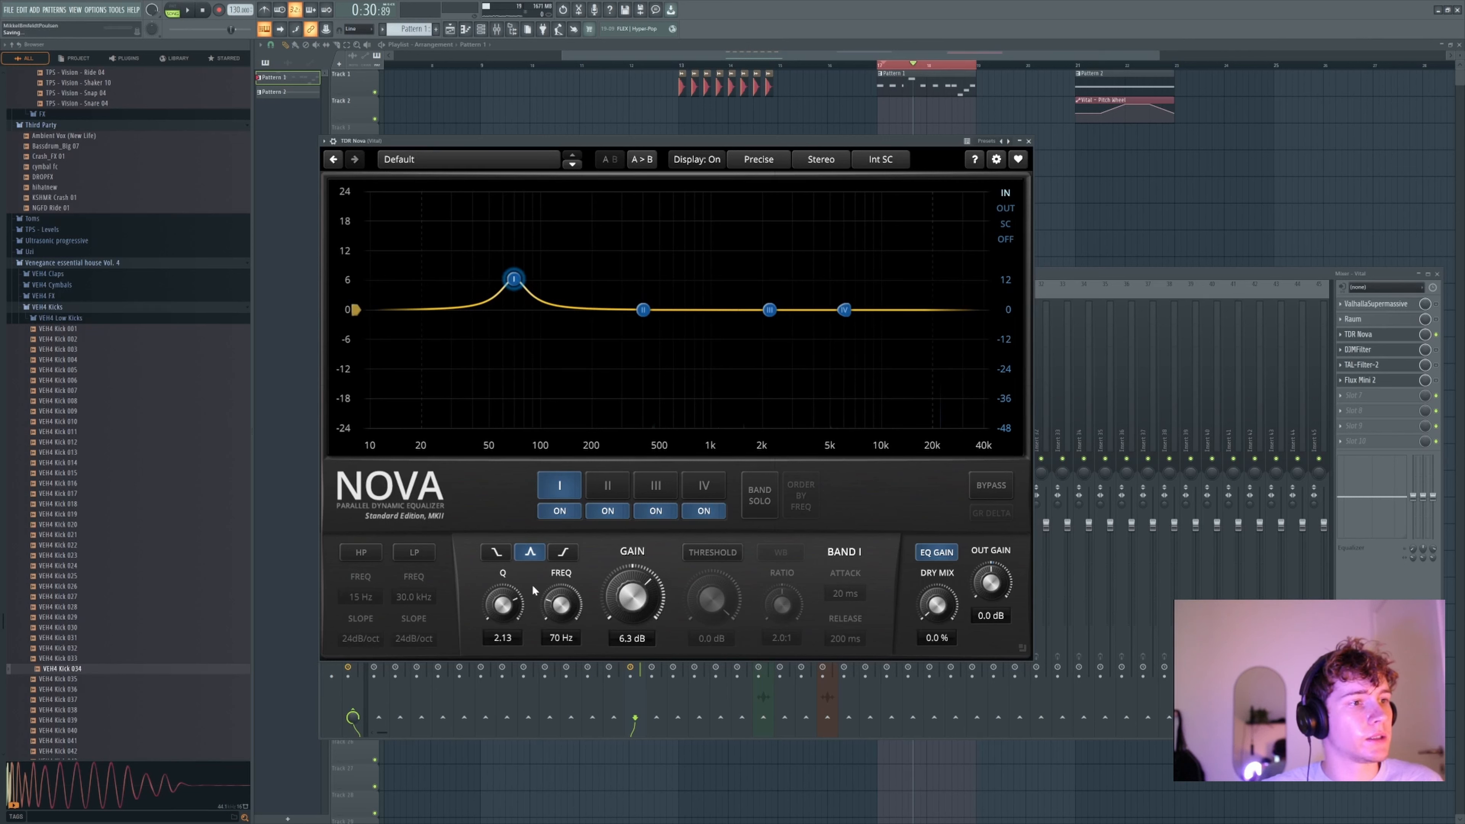
- Move band I to a slight cut of -1.7 dB at 76 Hz while the pattern plays
key(space)
drag(514, 278, 523, 326)
click(188, 10)
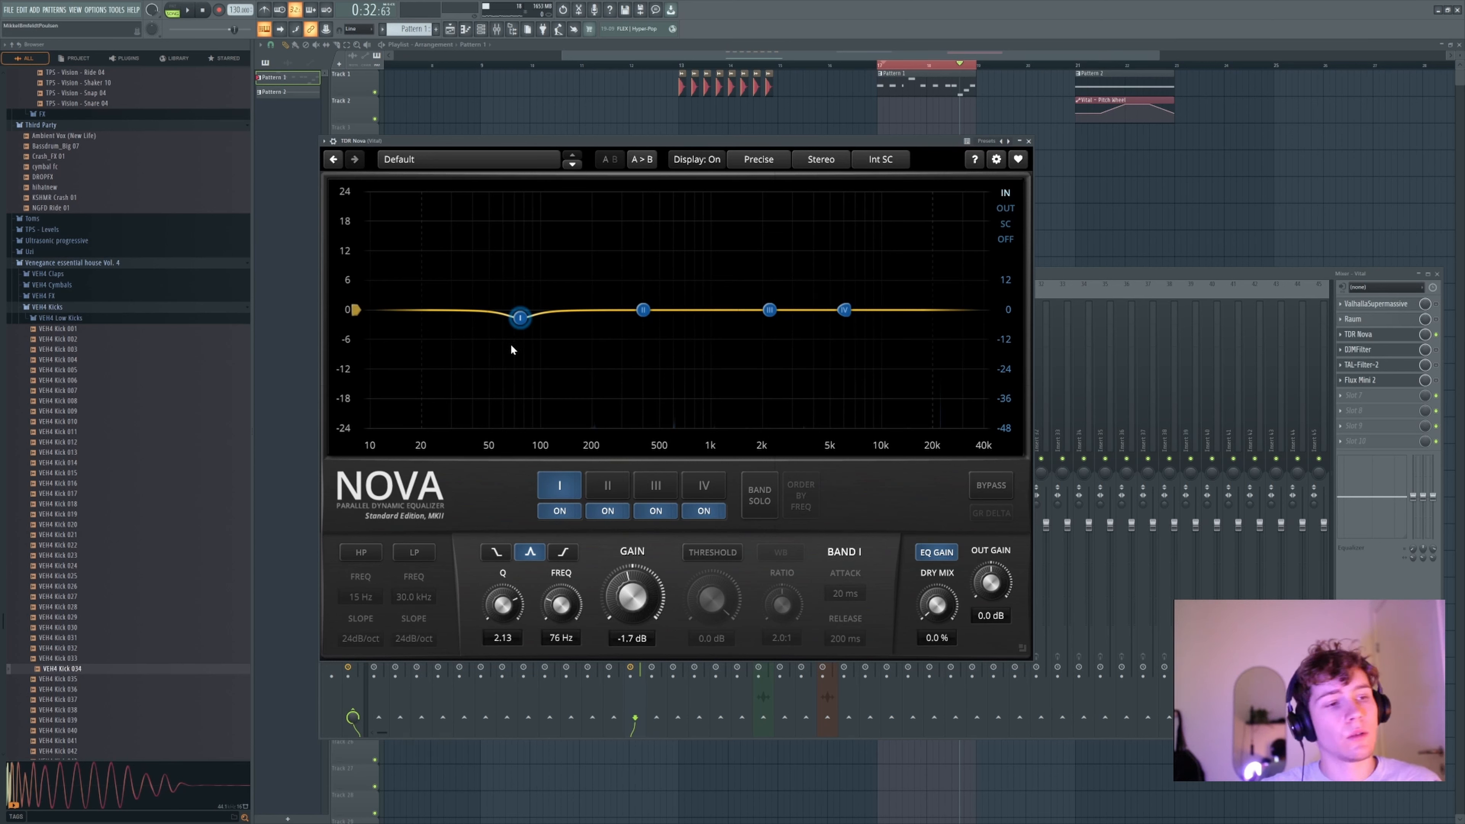
- Enable the dynamic threshold on band I and deepen its cut to -9.6 dB at 74 Hz
click(716, 553)
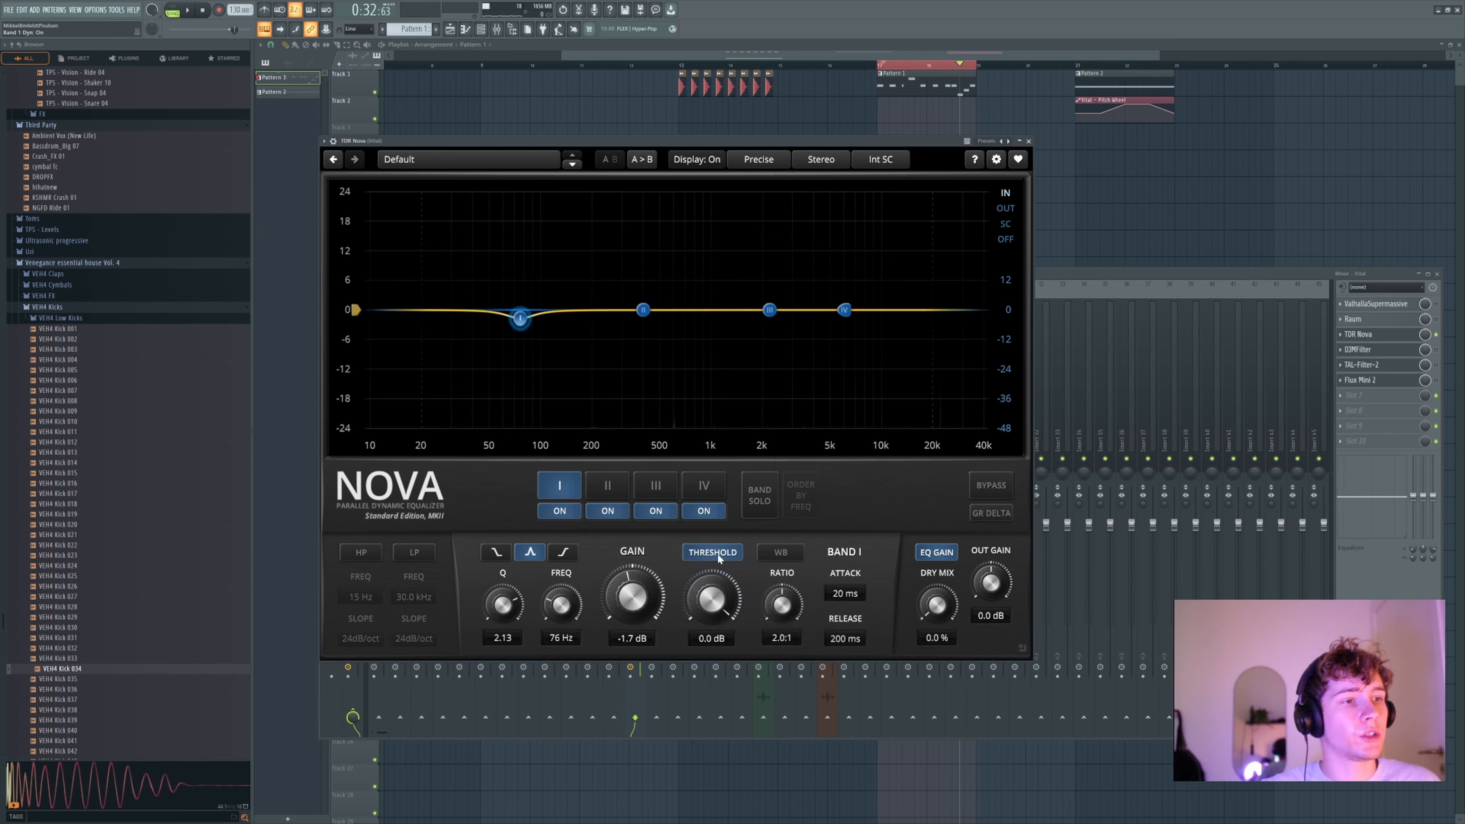
drag(519, 319, 517, 367)
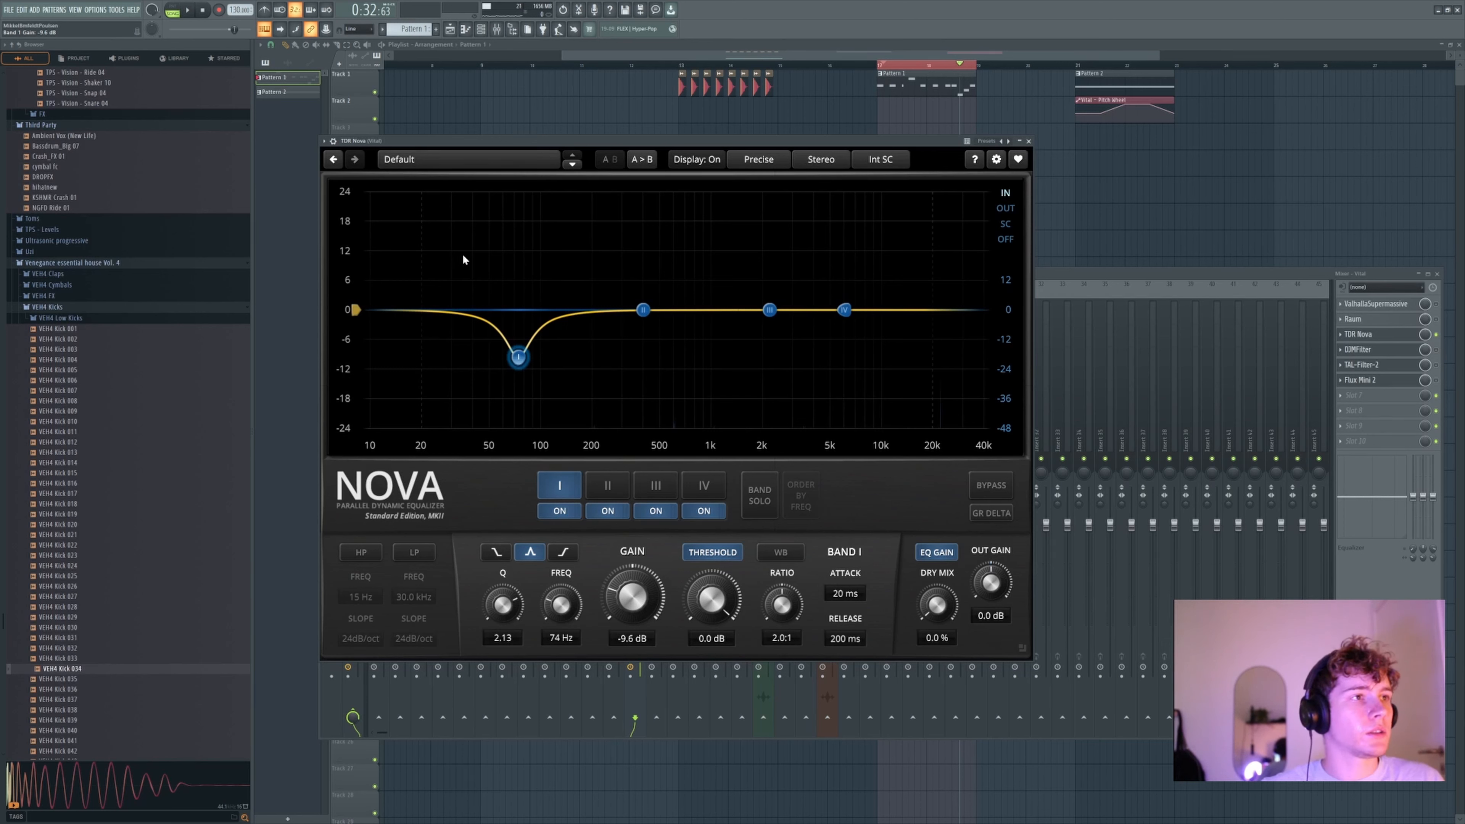
- During playback, set band I's gain to -8.9 dB, ratio to inf:1 and threshold to -34.0 dB
key(space)
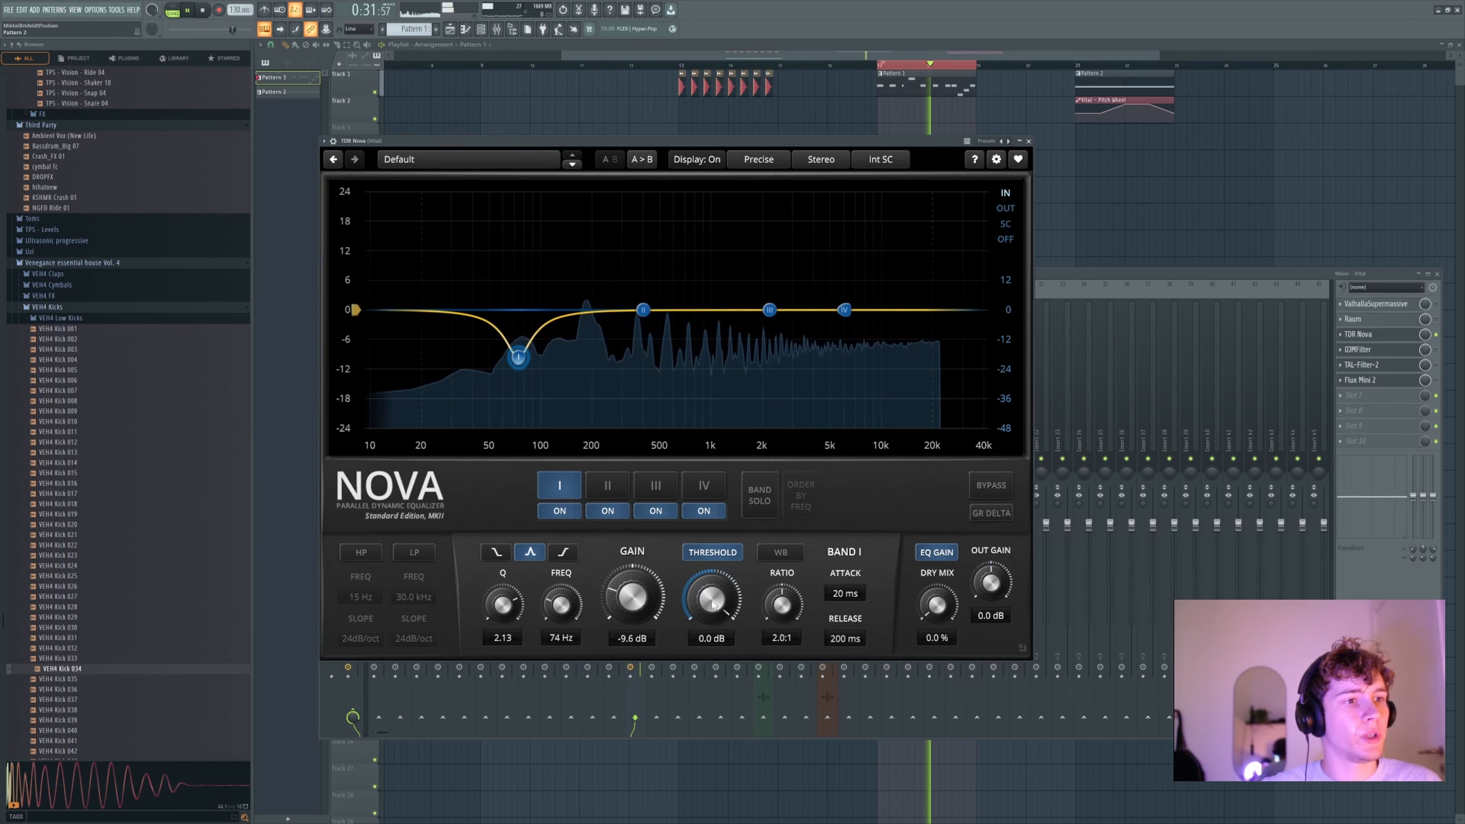
drag(713, 604, 713, 646)
drag(637, 605, 713, 631)
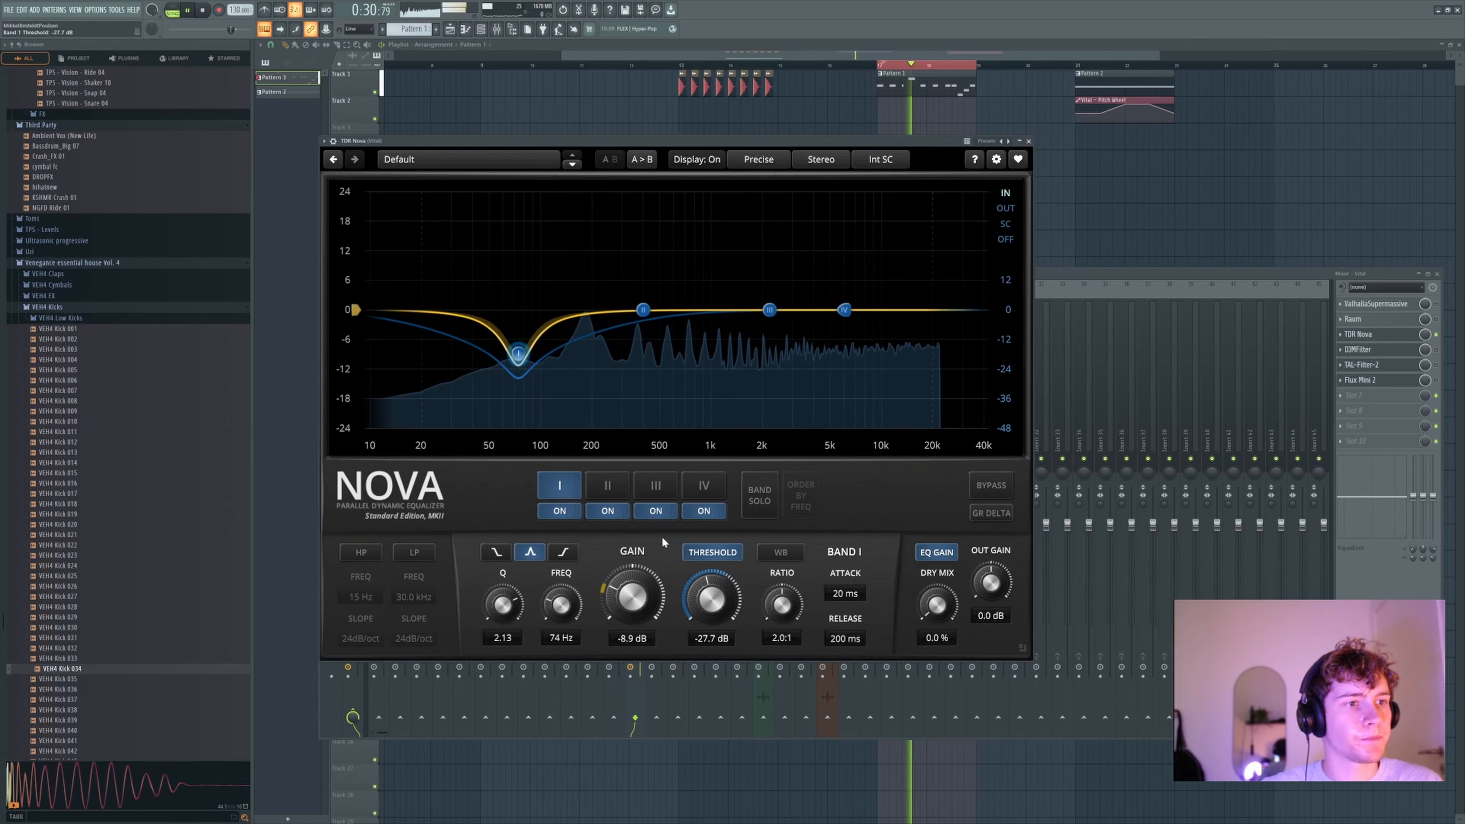
mouse_move(783, 605)
mouse_down()
mouse_move(783, 576)
mouse_move(791, 589)
mouse_up()
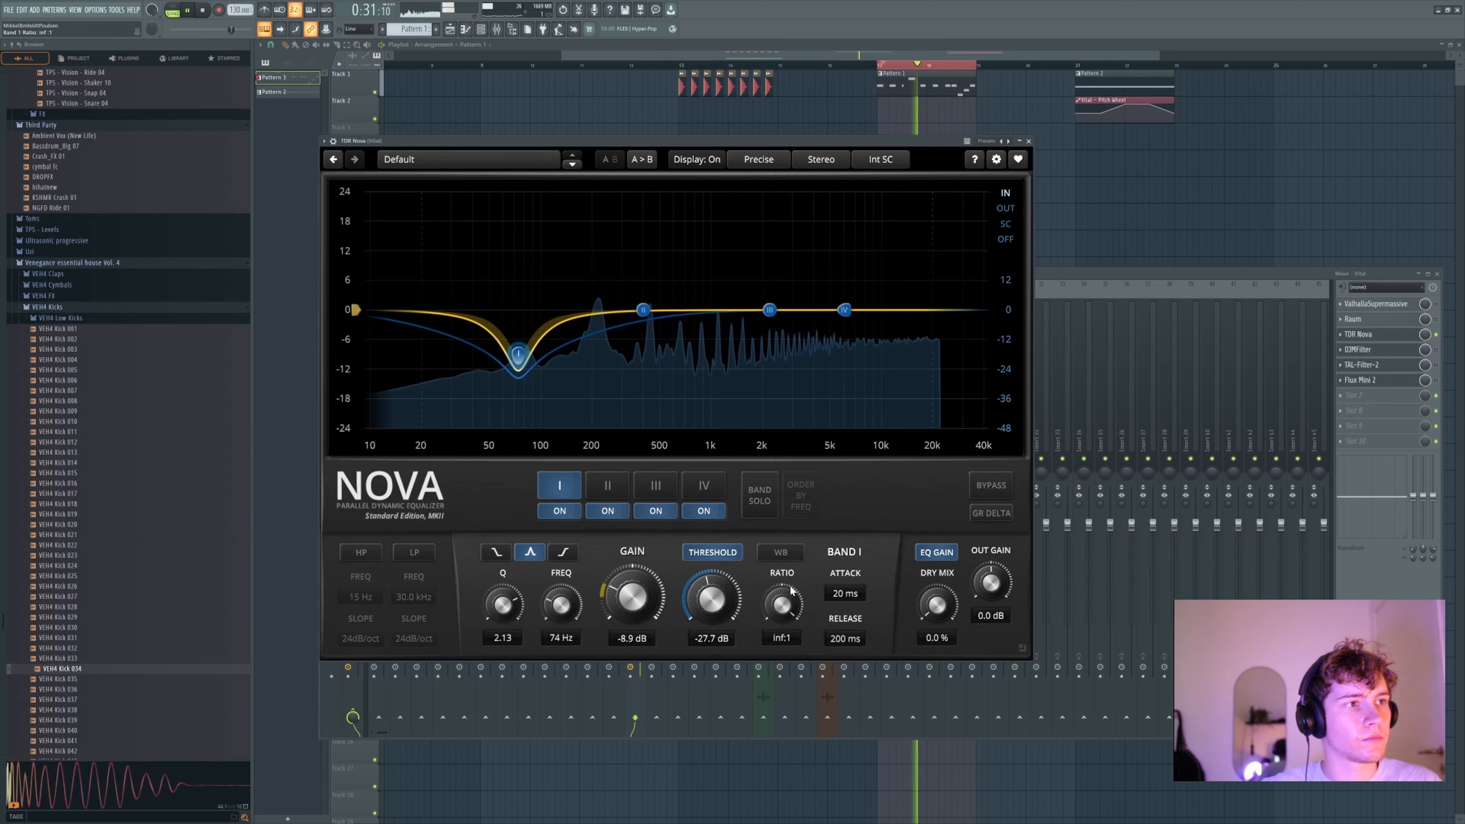
drag(711, 598, 716, 635)
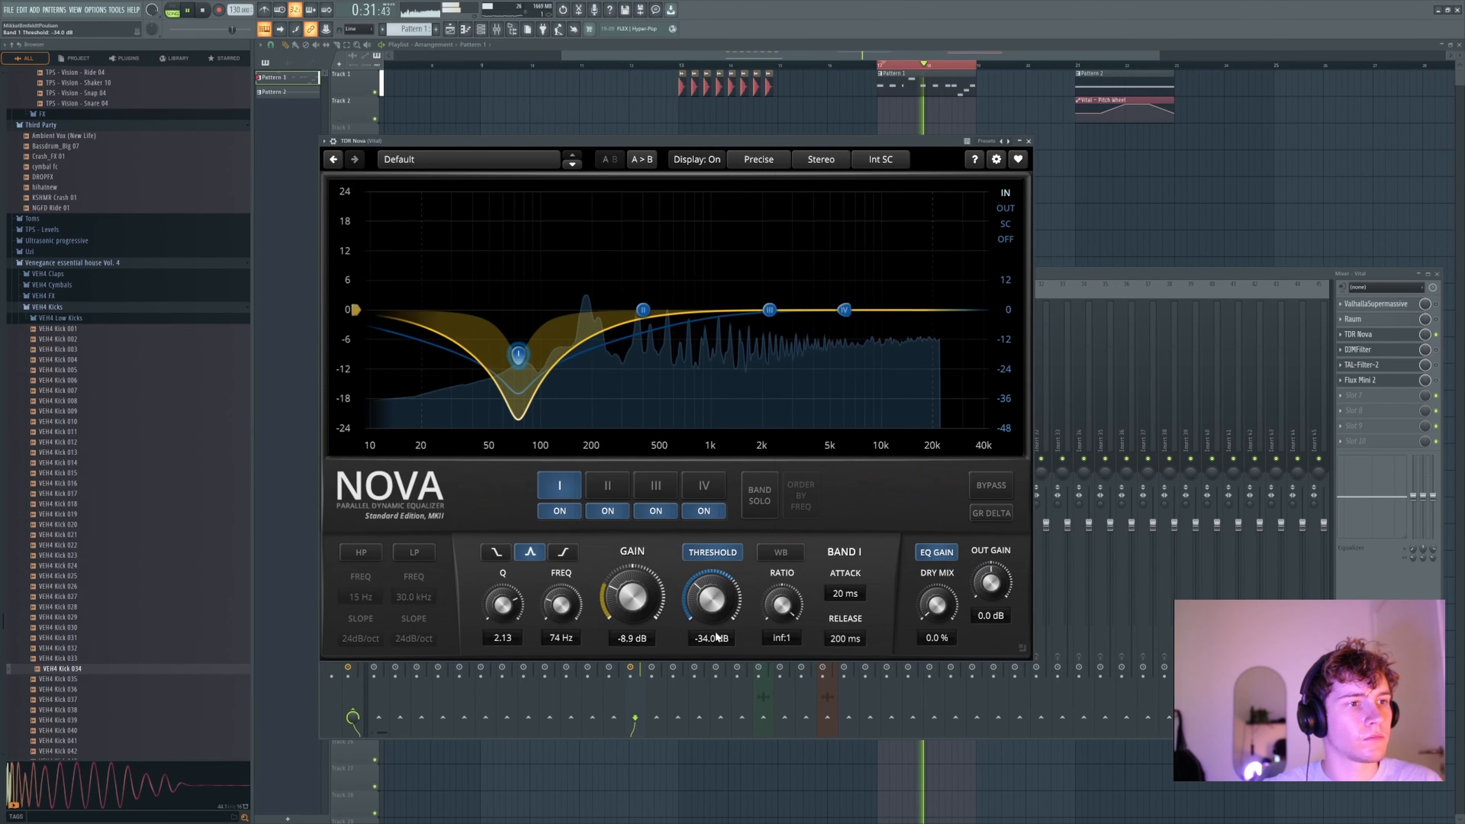
key(space)
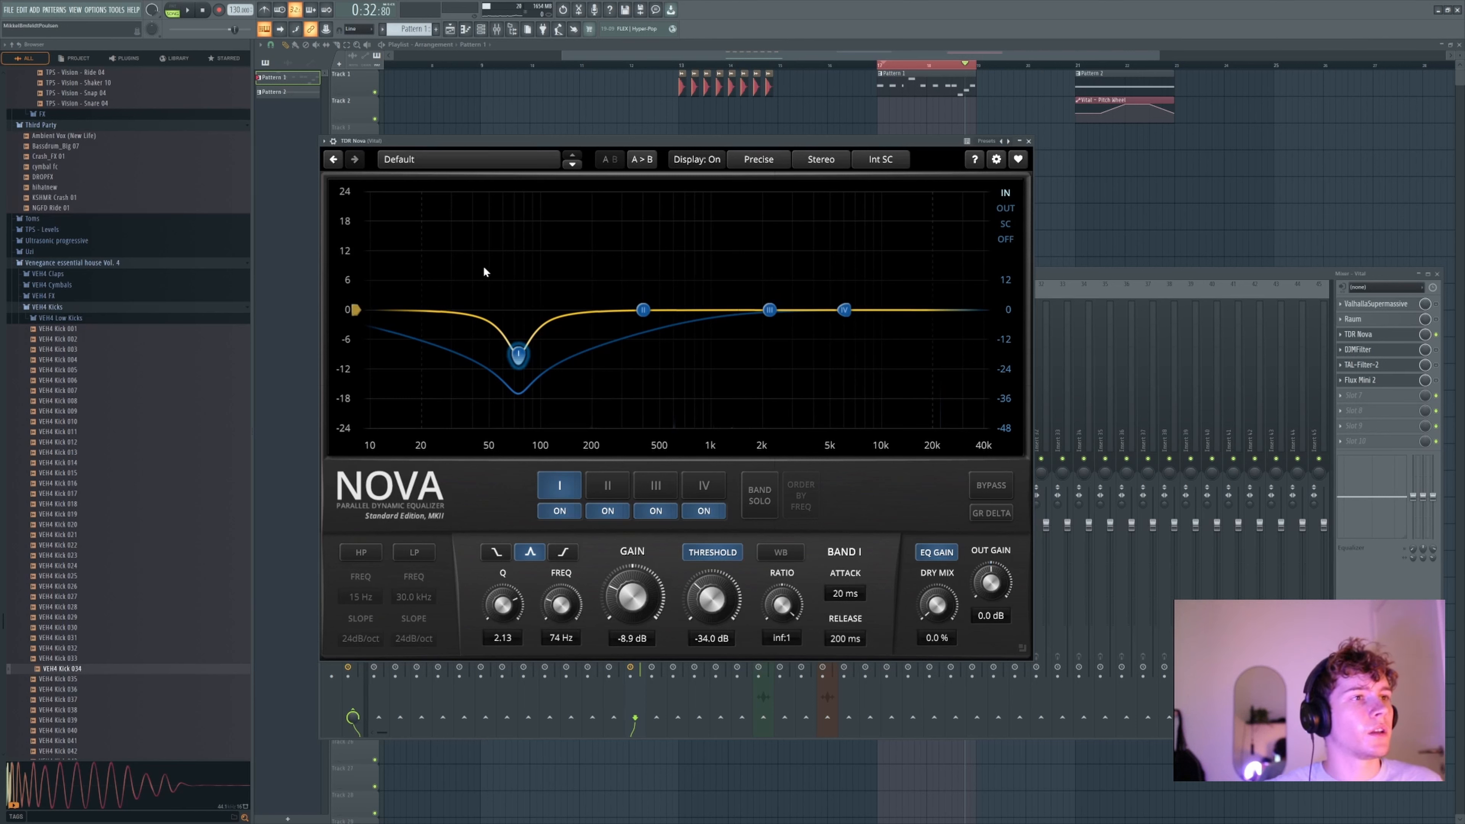
- Load TDR Nova's 4 Band Dyn preset and solo band III at 1096 Hz
click(459, 166)
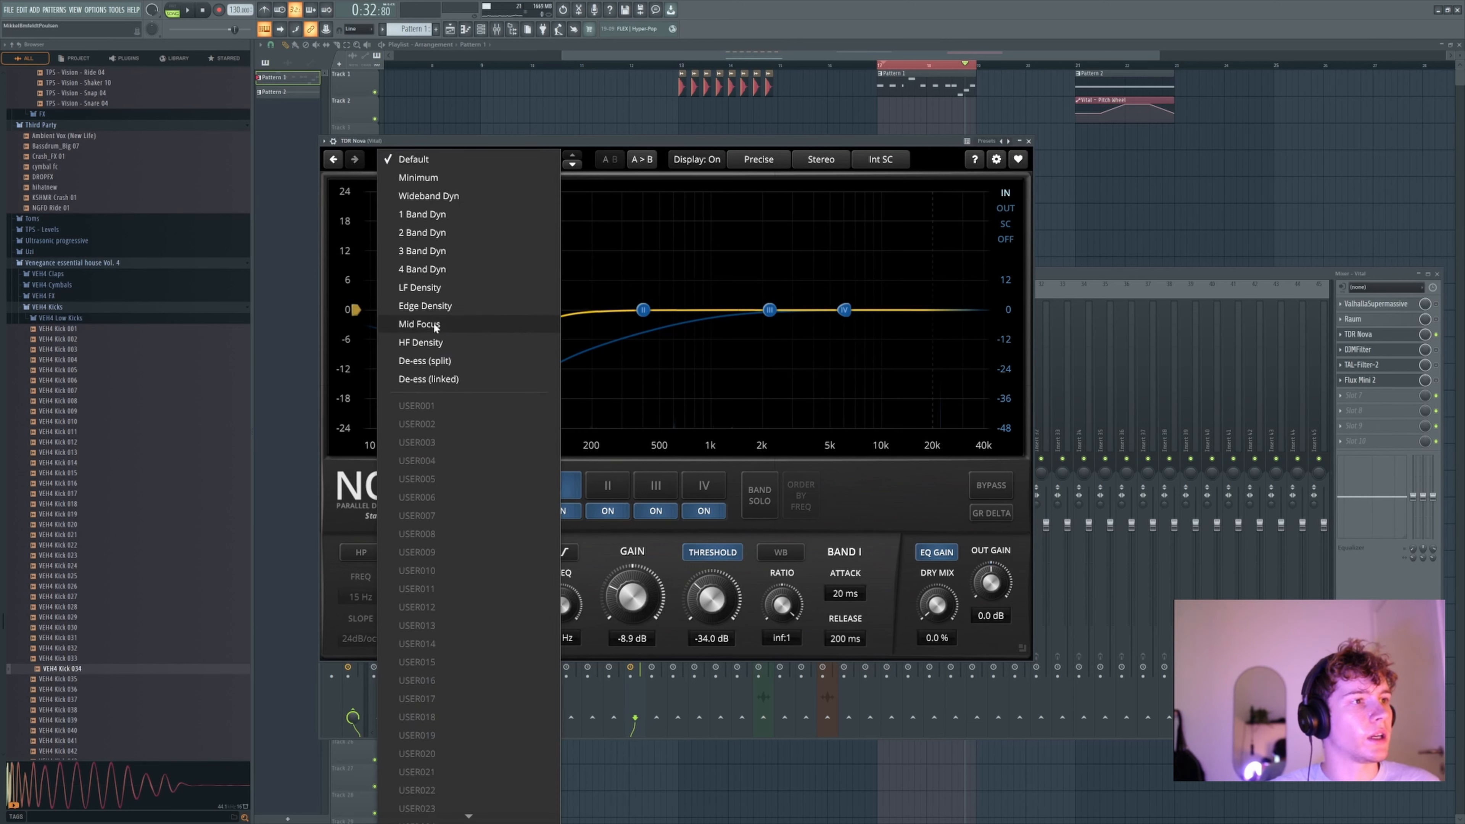
click(444, 269)
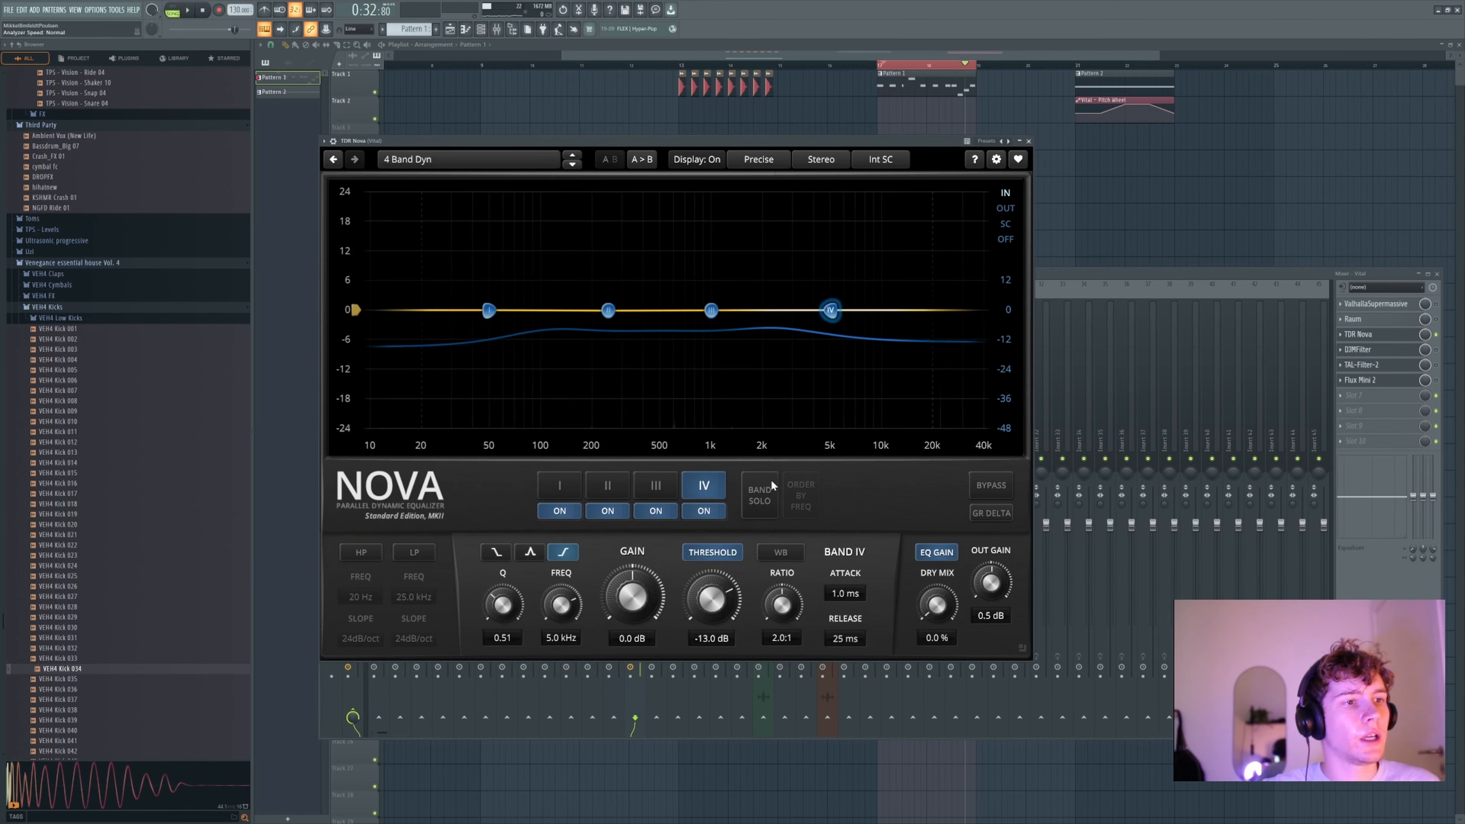
drag(710, 321, 717, 321)
click(759, 512)
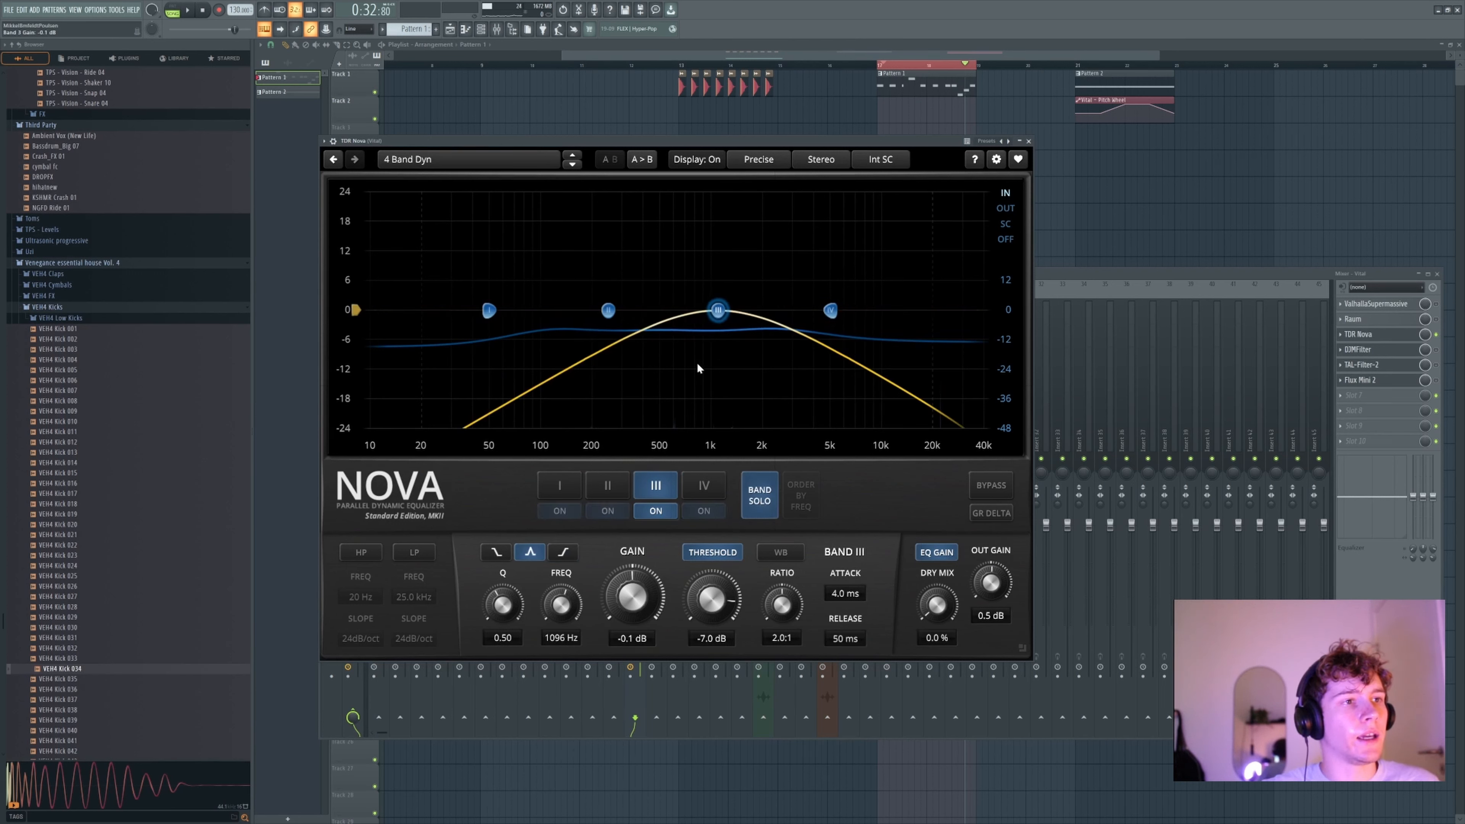
- Narrow the soloed band III to a Q of 1.91 while the pattern plays
key(space)
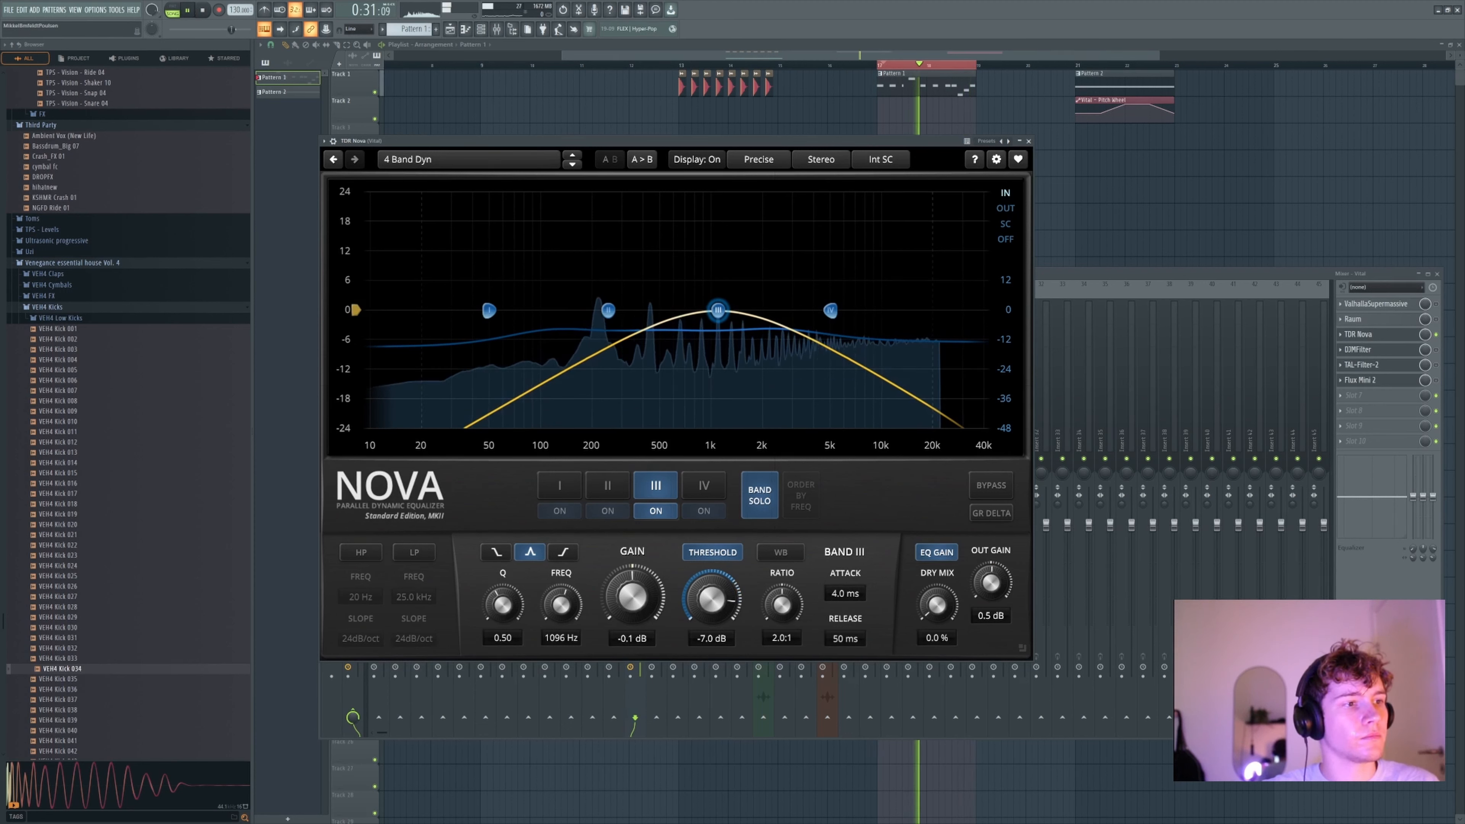
mouse_move(503, 603)
mouse_down()
mouse_move(503, 632)
mouse_move(502, 557)
mouse_move(502, 586)
mouse_up()
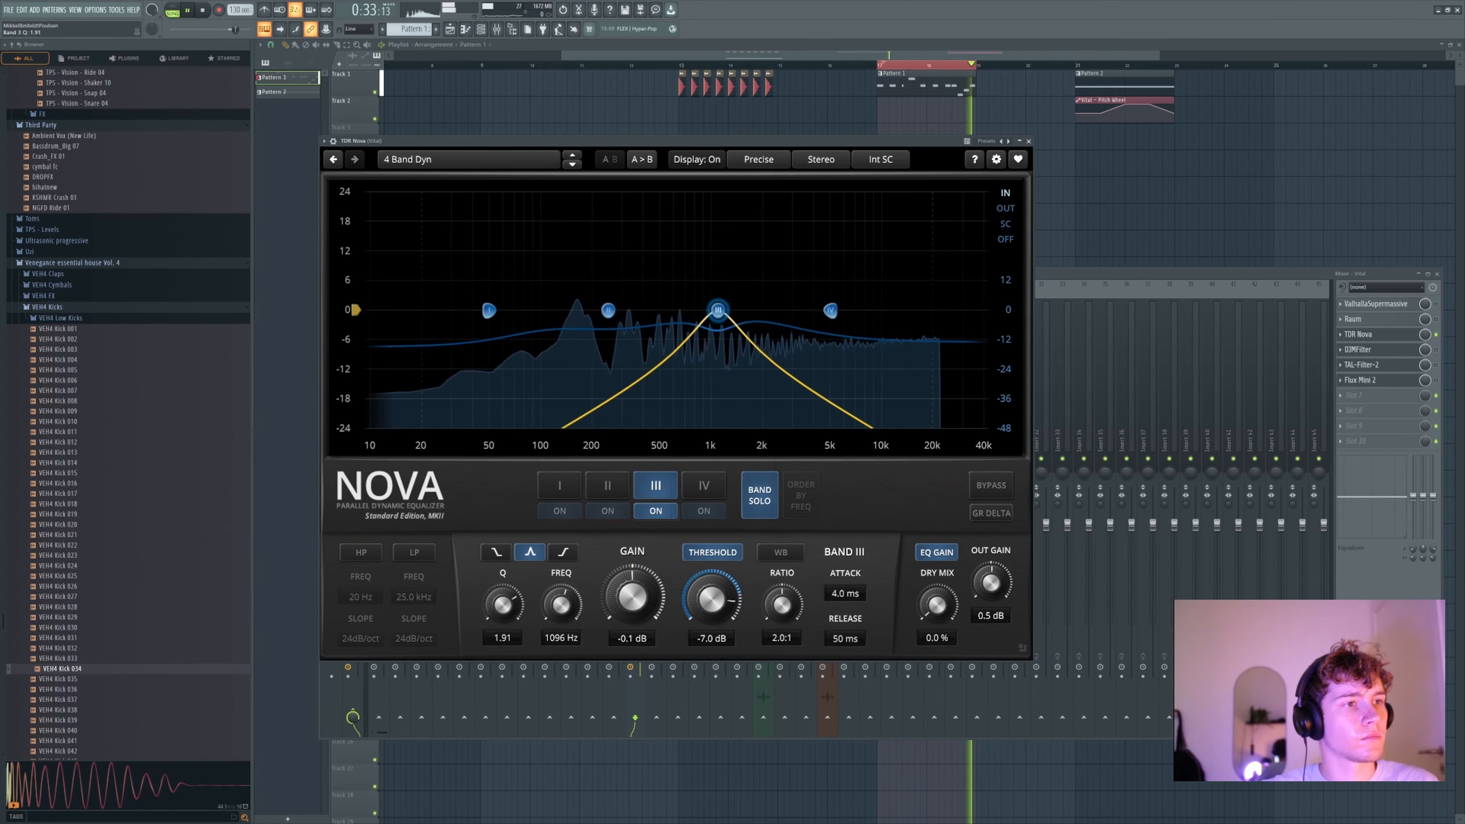
key(space)
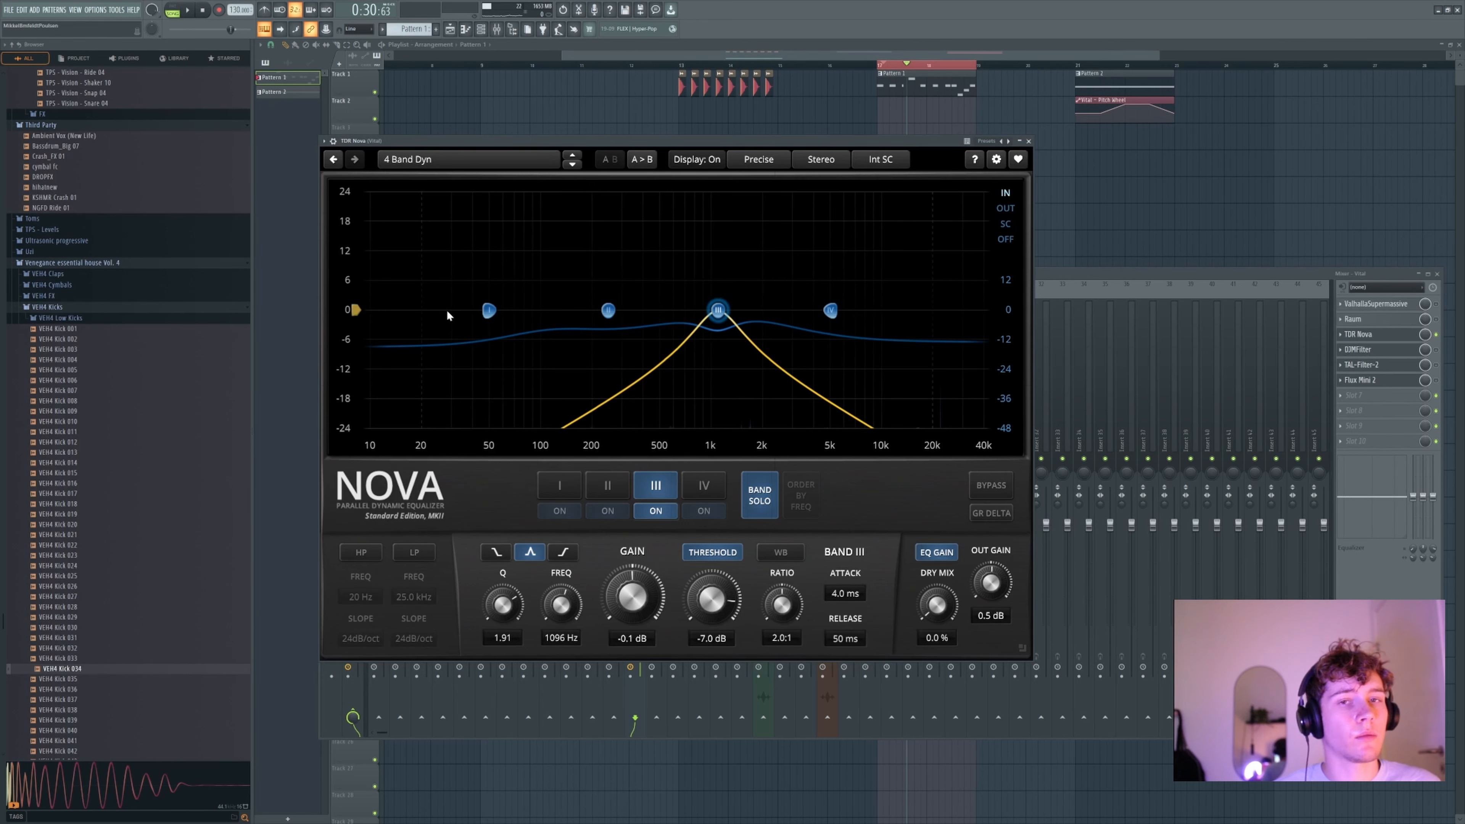
- Return to the mixer and open EDMFilter from the Vital track's effect chain, briefly showing its wrapper settings
click(1235, 323)
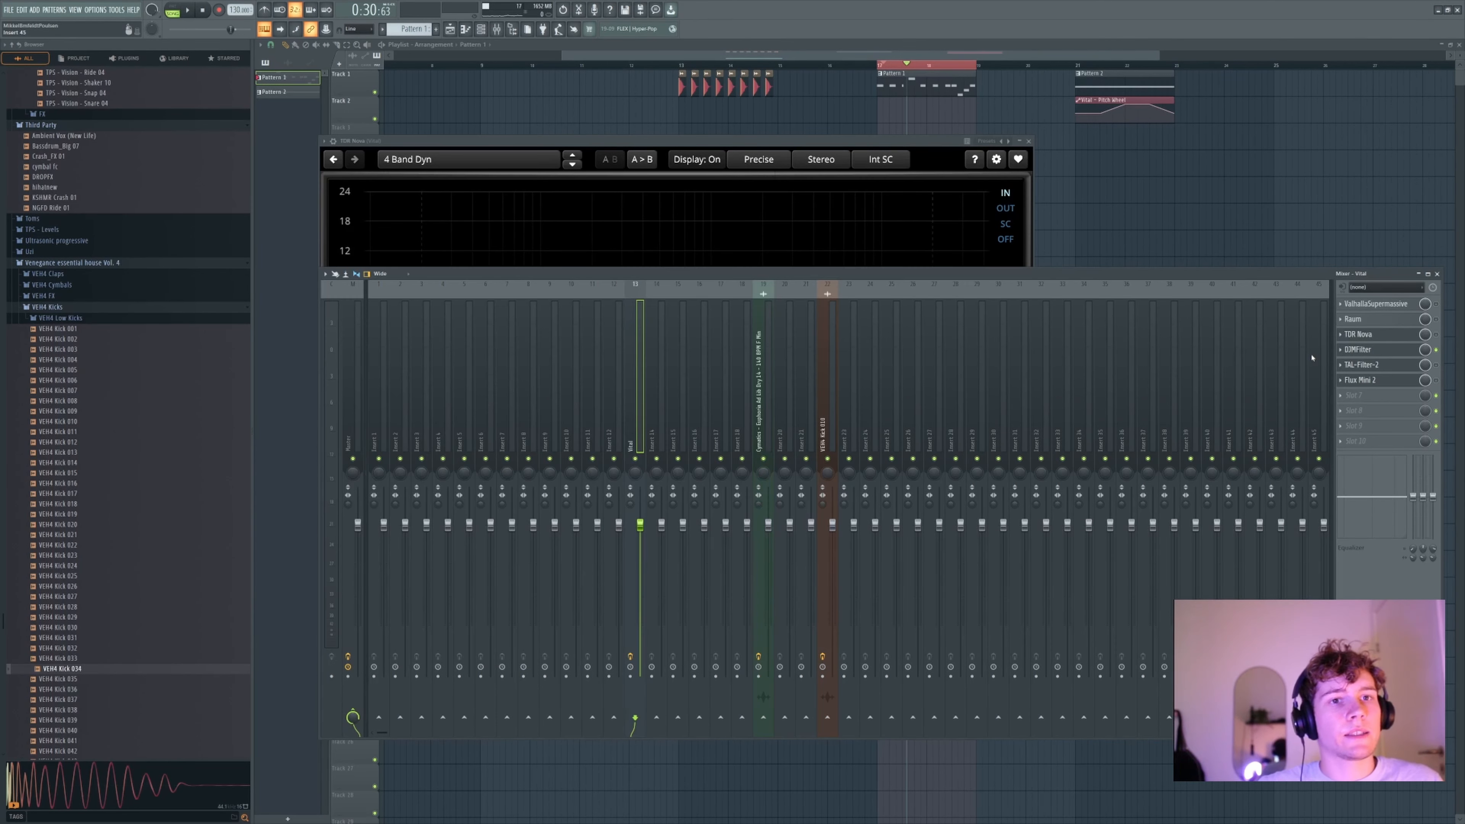
click(1361, 349)
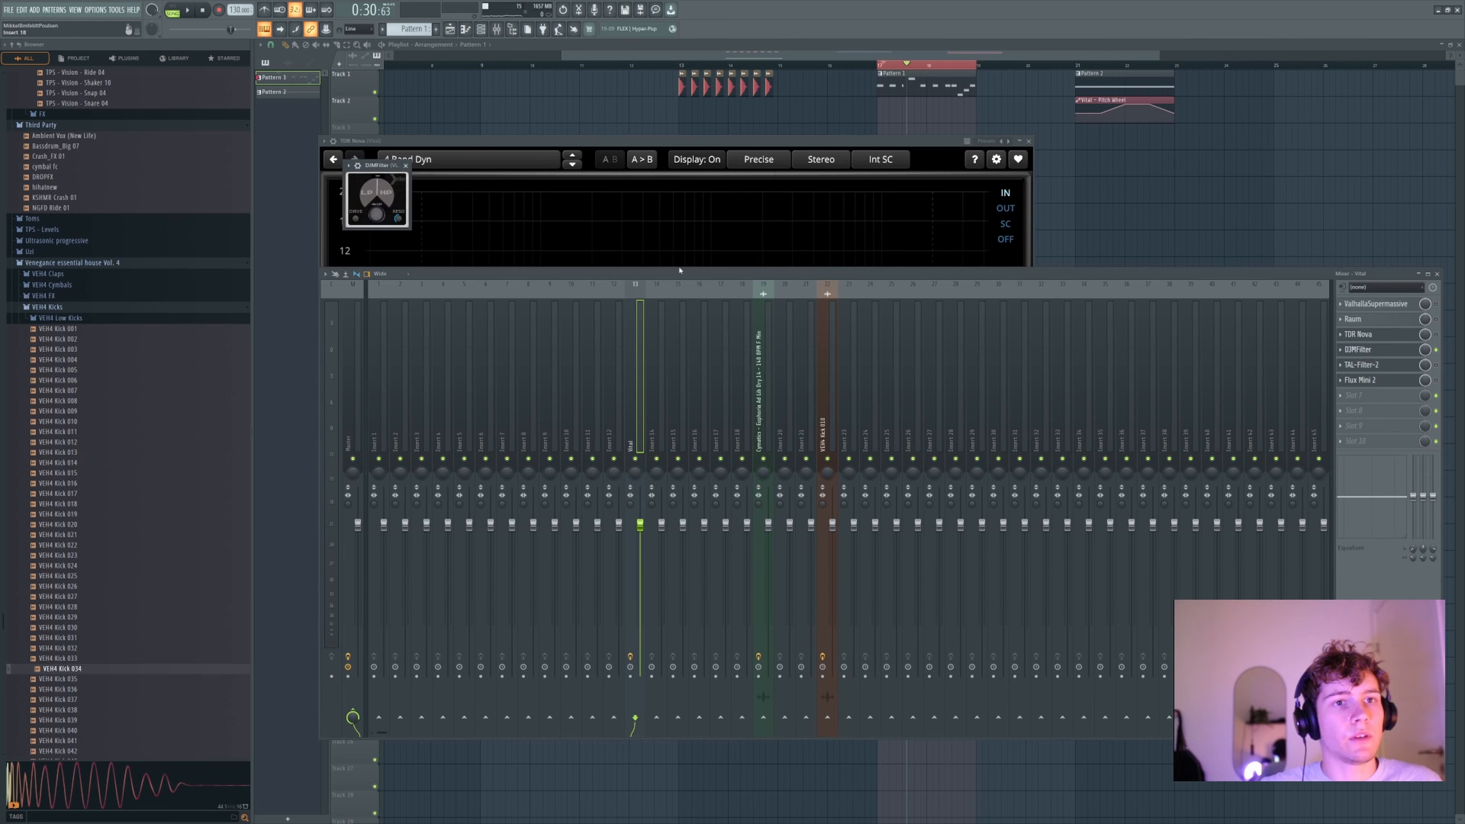
click(363, 166)
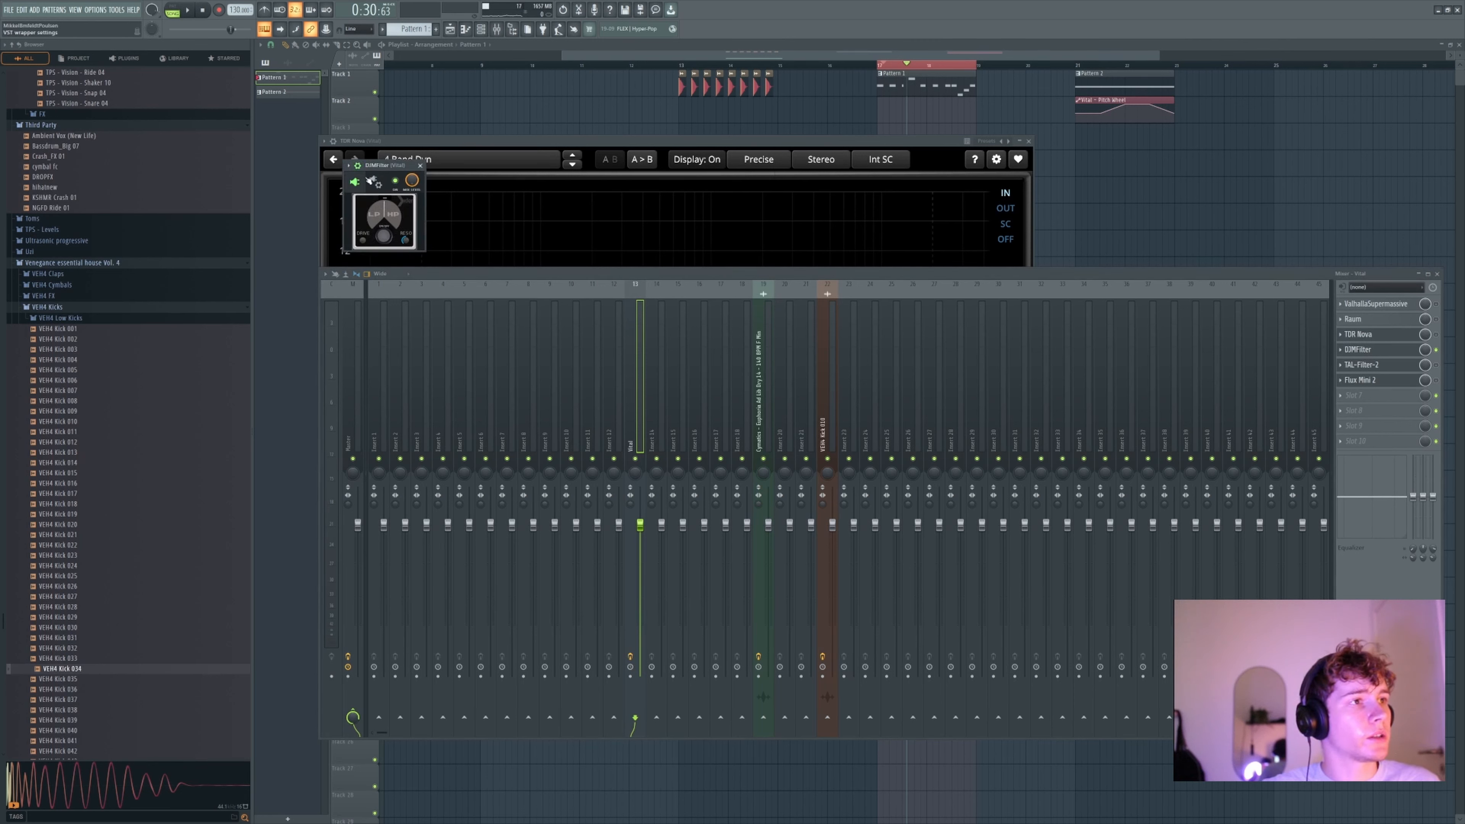
click(357, 166)
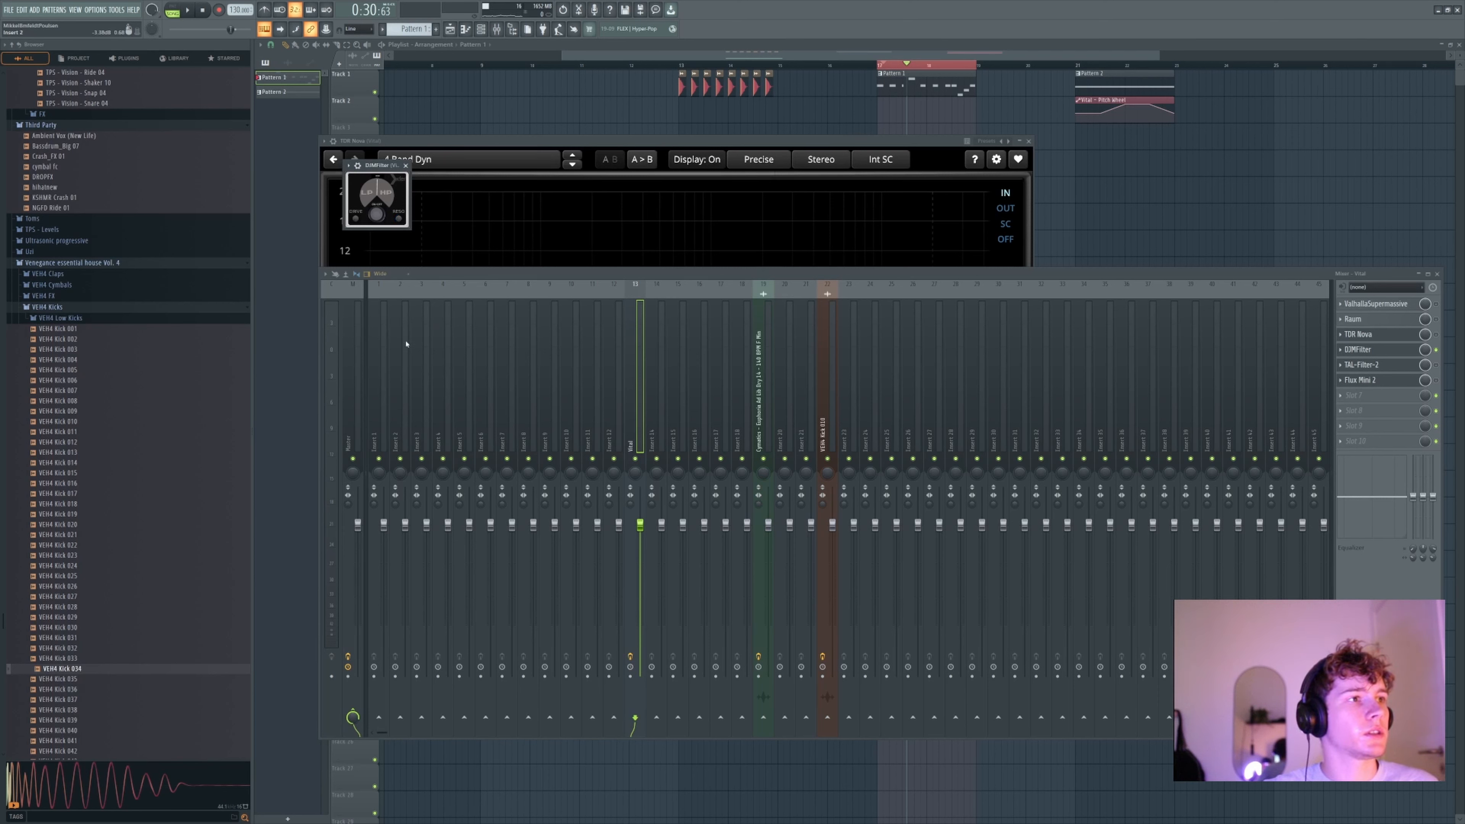
- Play the pattern while turning EDMFilter's main filter knob to hear its effect, and stop playback
click(189, 11)
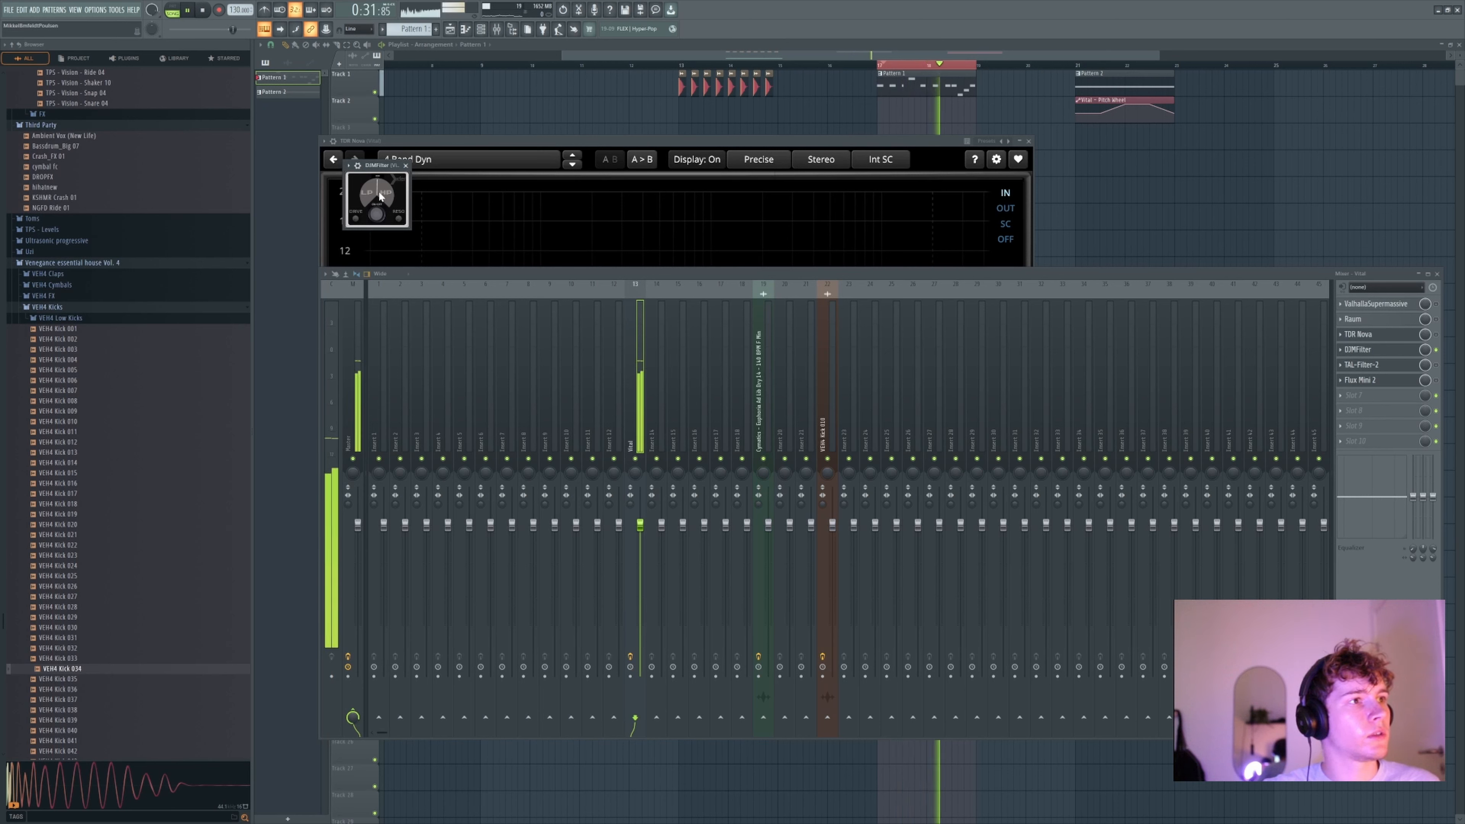
mouse_move(379, 210)
mouse_down()
mouse_move(382, 226)
mouse_move(389, 166)
mouse_move(386, 203)
mouse_up()
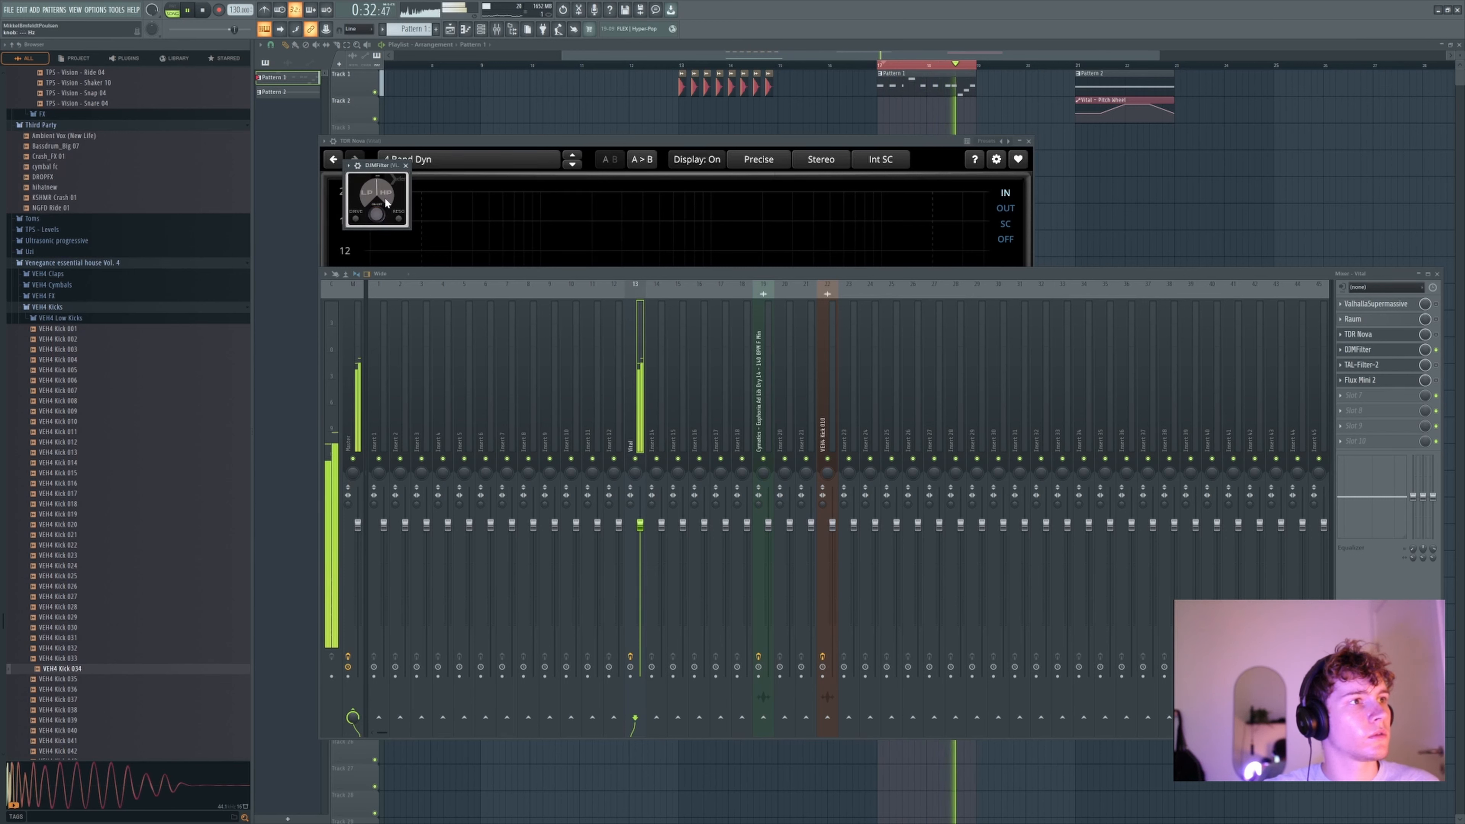
key(space)
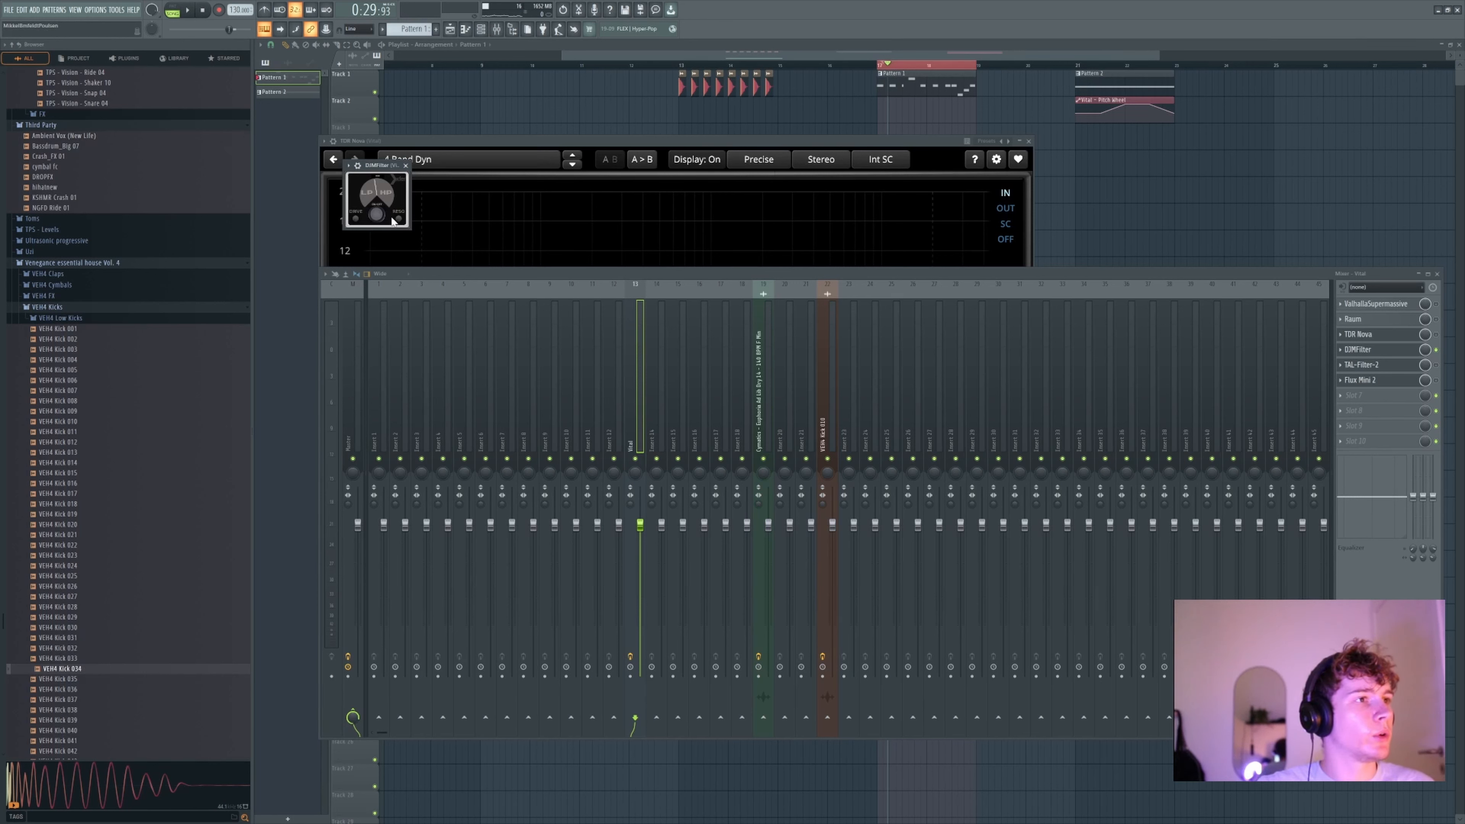
- Adjust EDMFilter's filter knob slightly, and open TAL-Filter-2 from the Vital track's effect chain, placing its window fully in view
drag(380, 197, 384, 184)
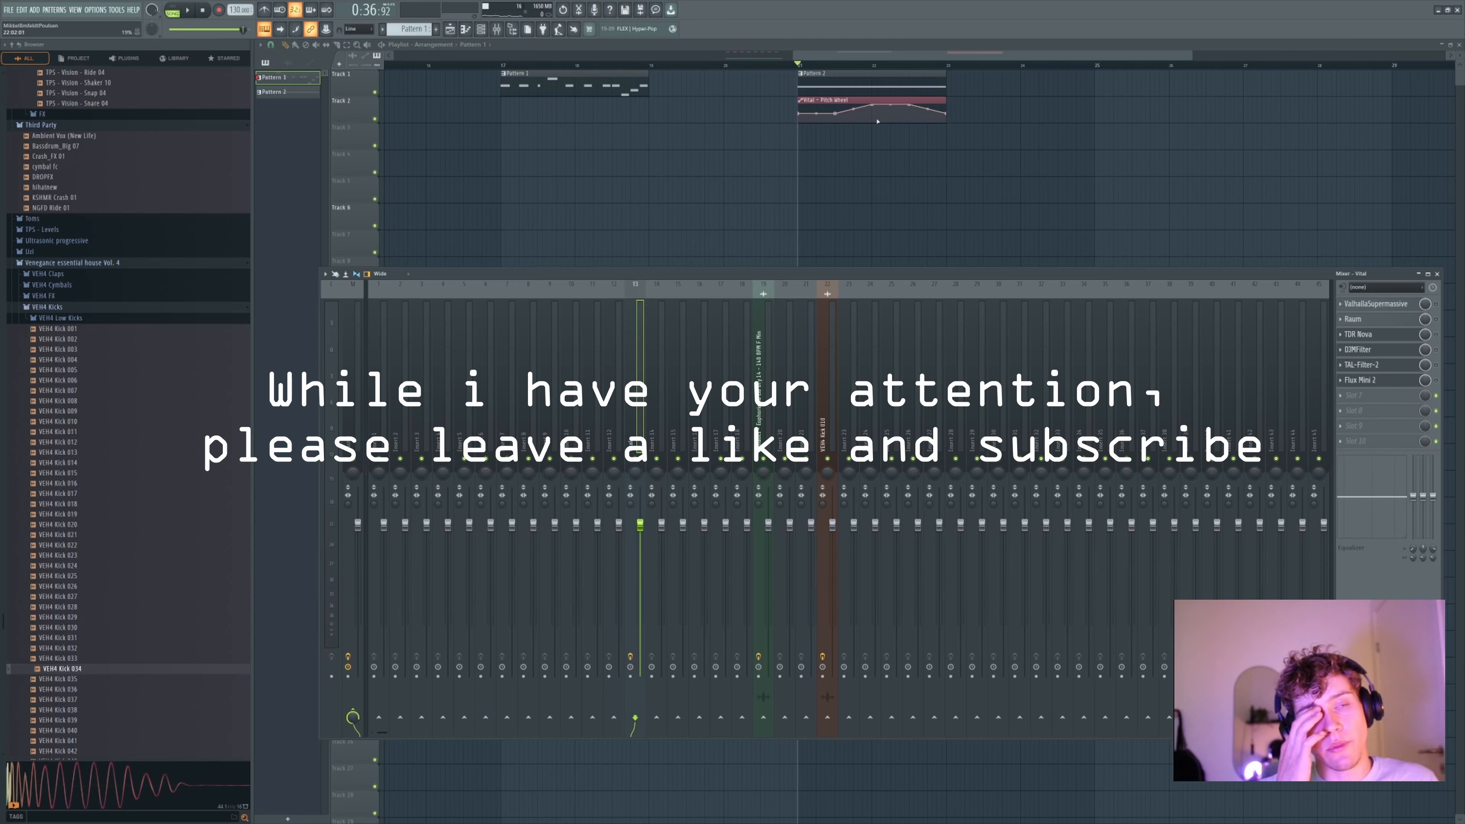
click(1363, 365)
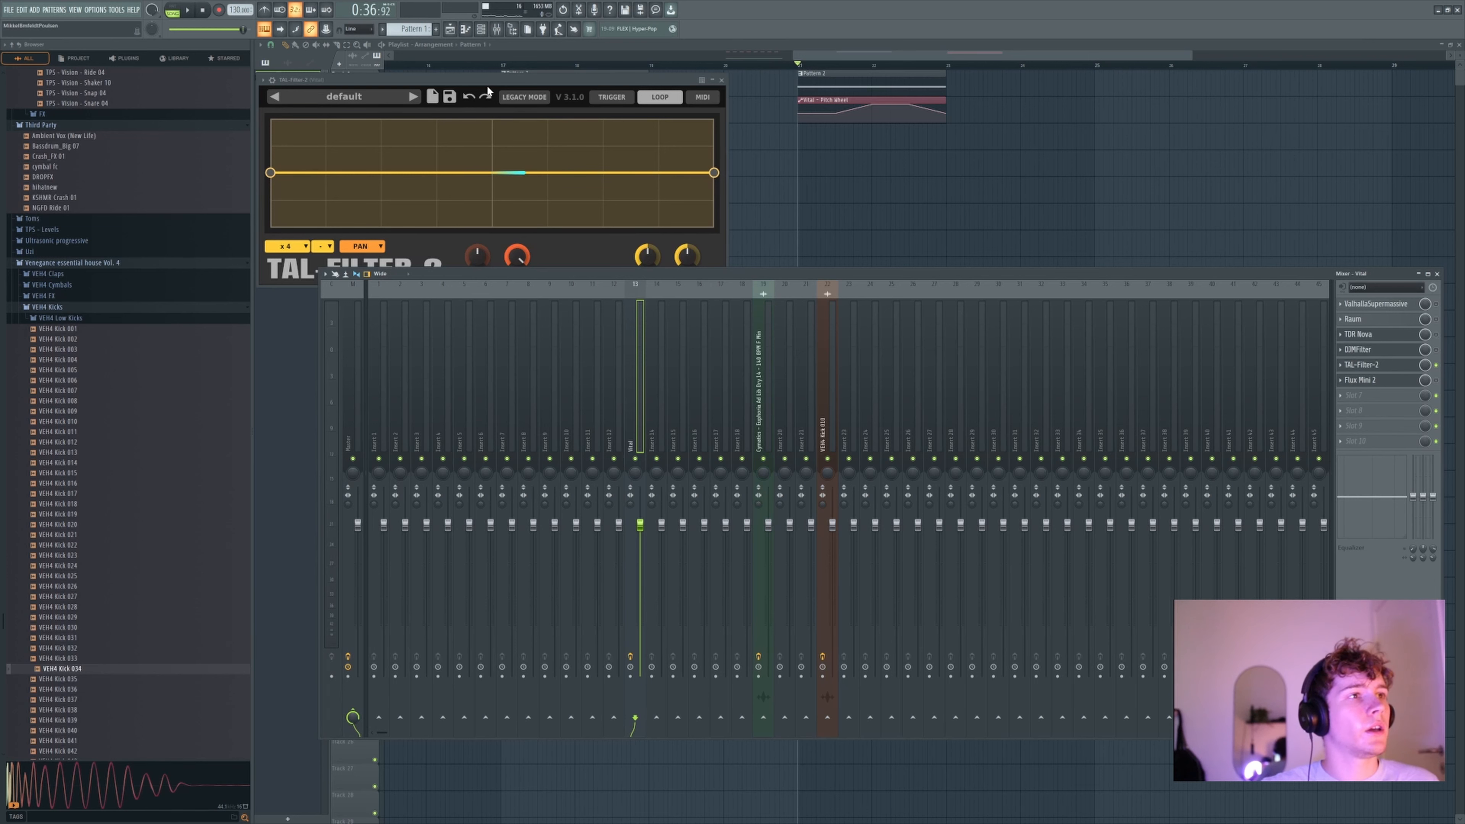
drag(487, 79, 561, 134)
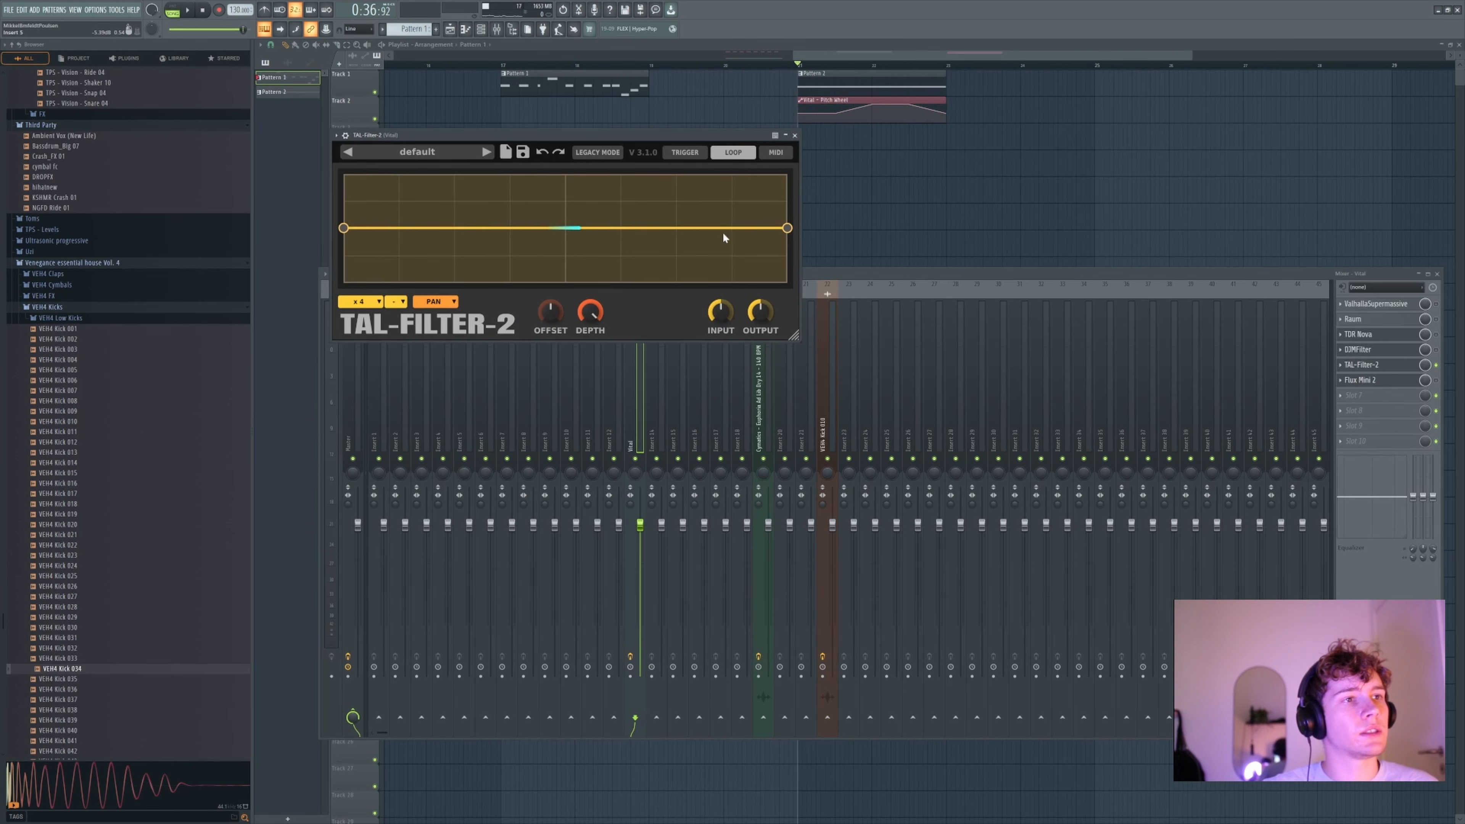
- Switch TAL-Filter-2's modulation type to VOLUME, look over the filter types on offer, and set it back to PAN
click(432, 302)
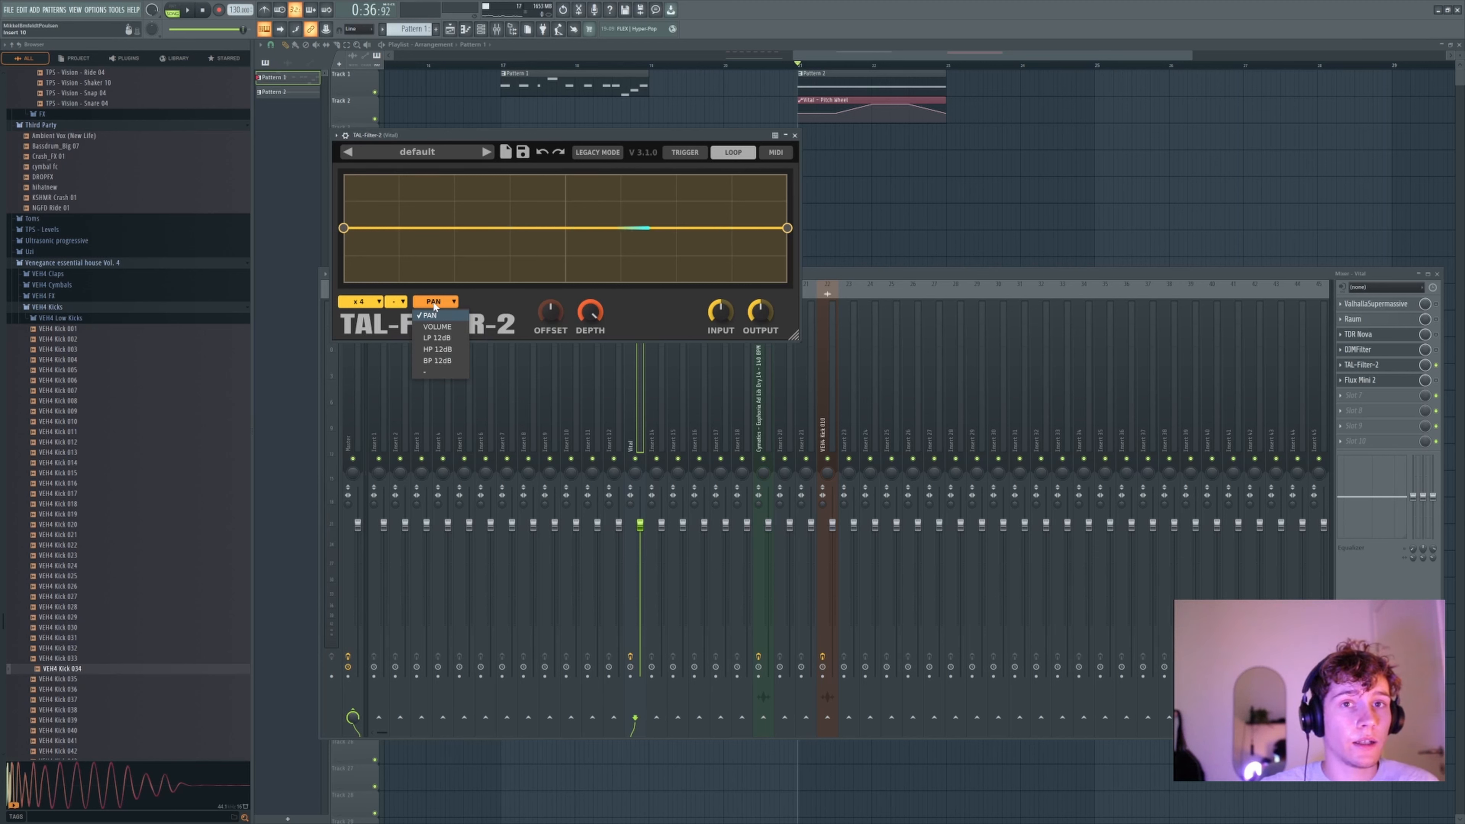
click(437, 327)
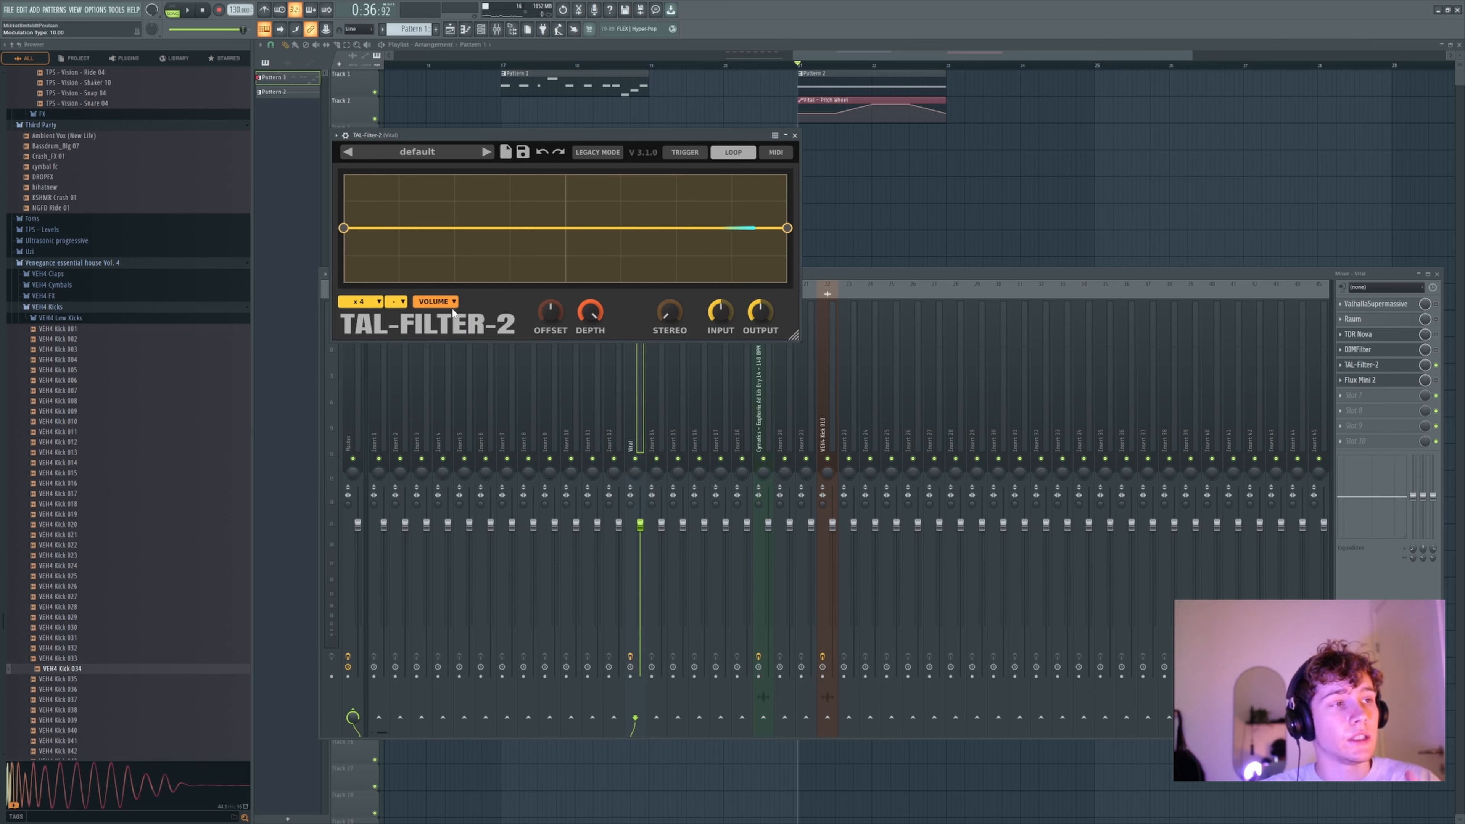
click(447, 303)
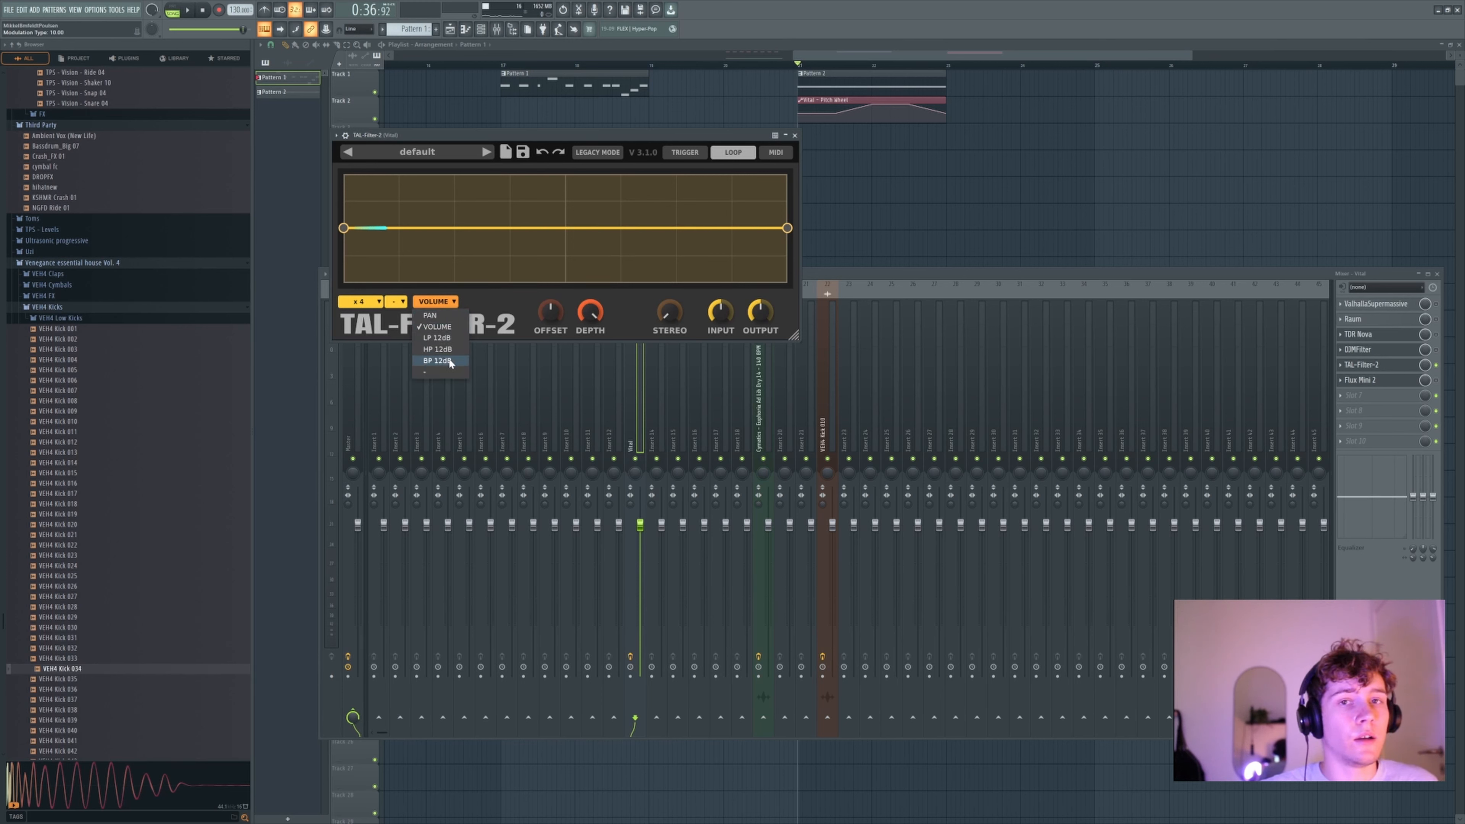
click(456, 316)
click(434, 302)
click(431, 311)
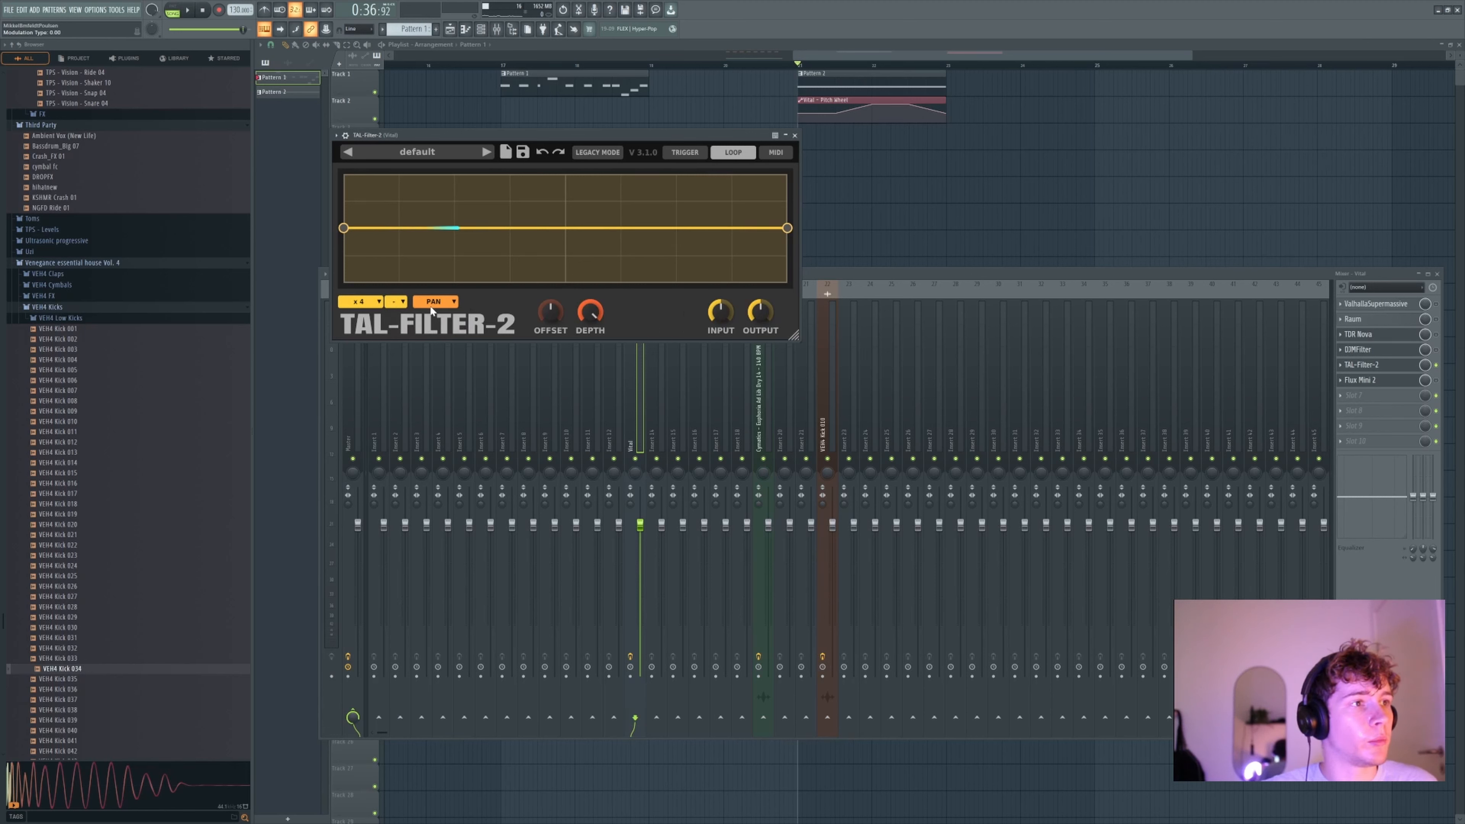
- Try TAL-Filter-2's x 8 and x 16 speeds, return to x 4, and check the timing variants while keeping the plain one
click(369, 301)
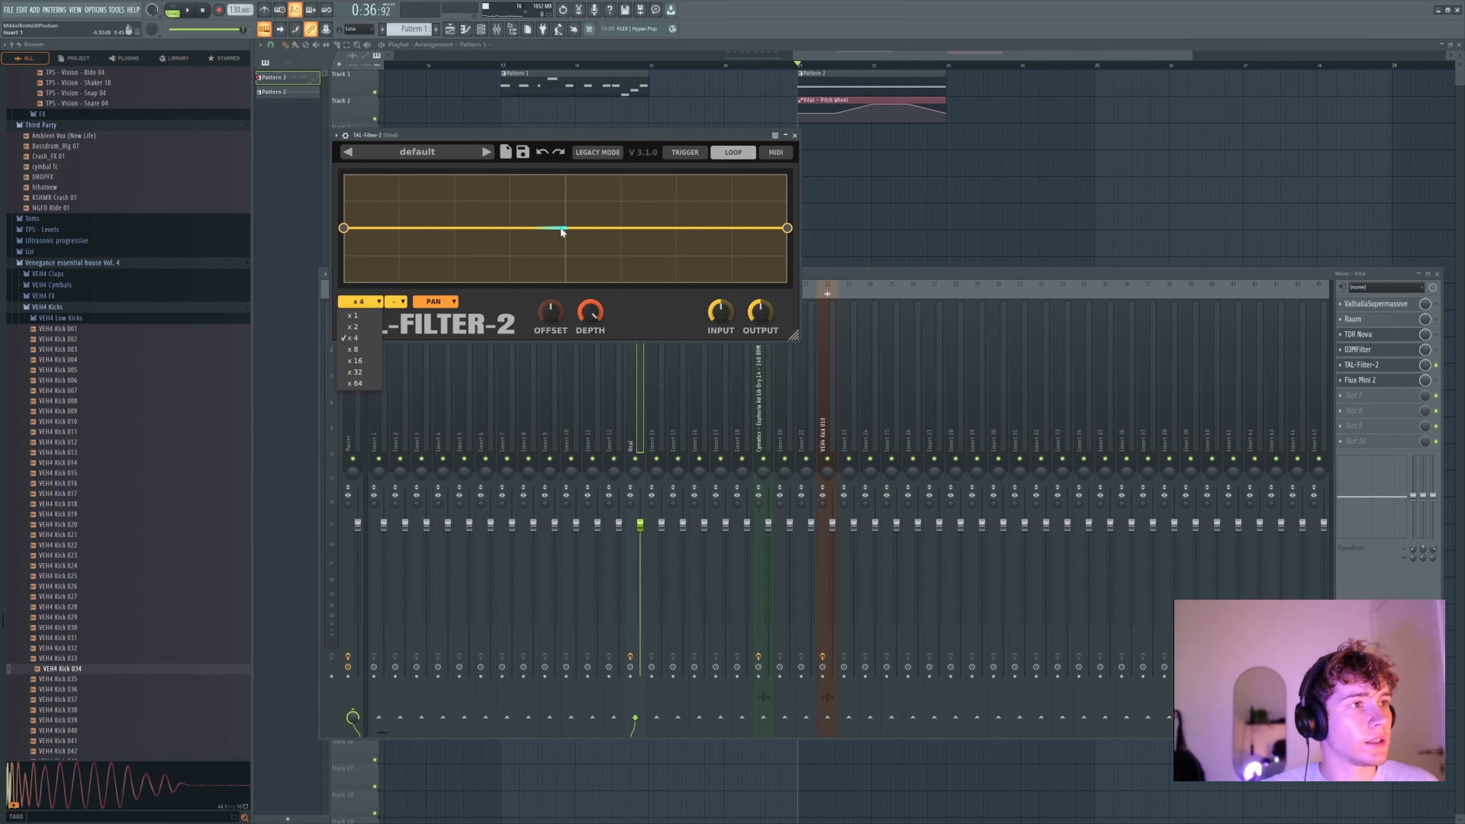
click(353, 349)
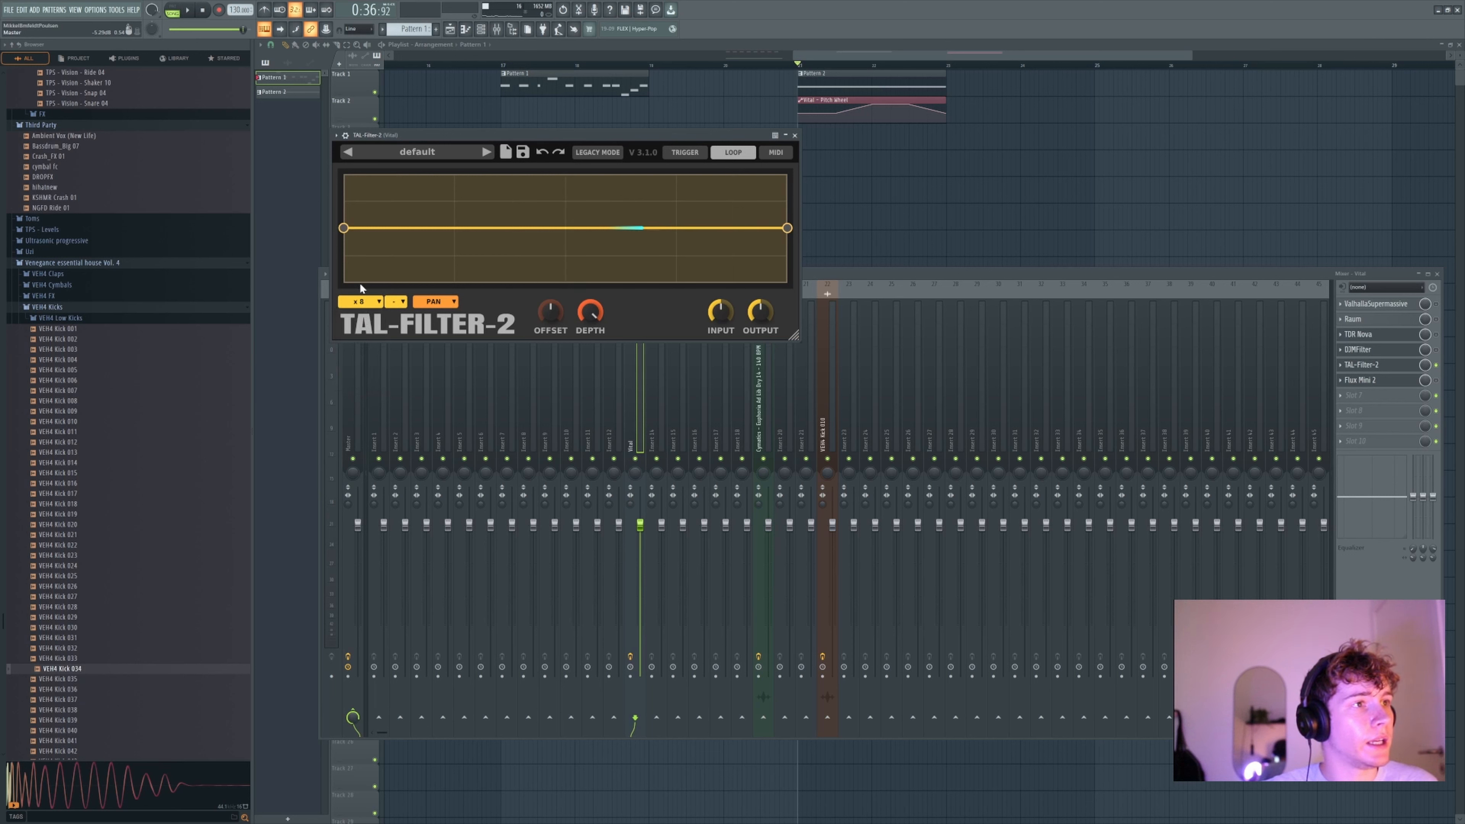
click(369, 302)
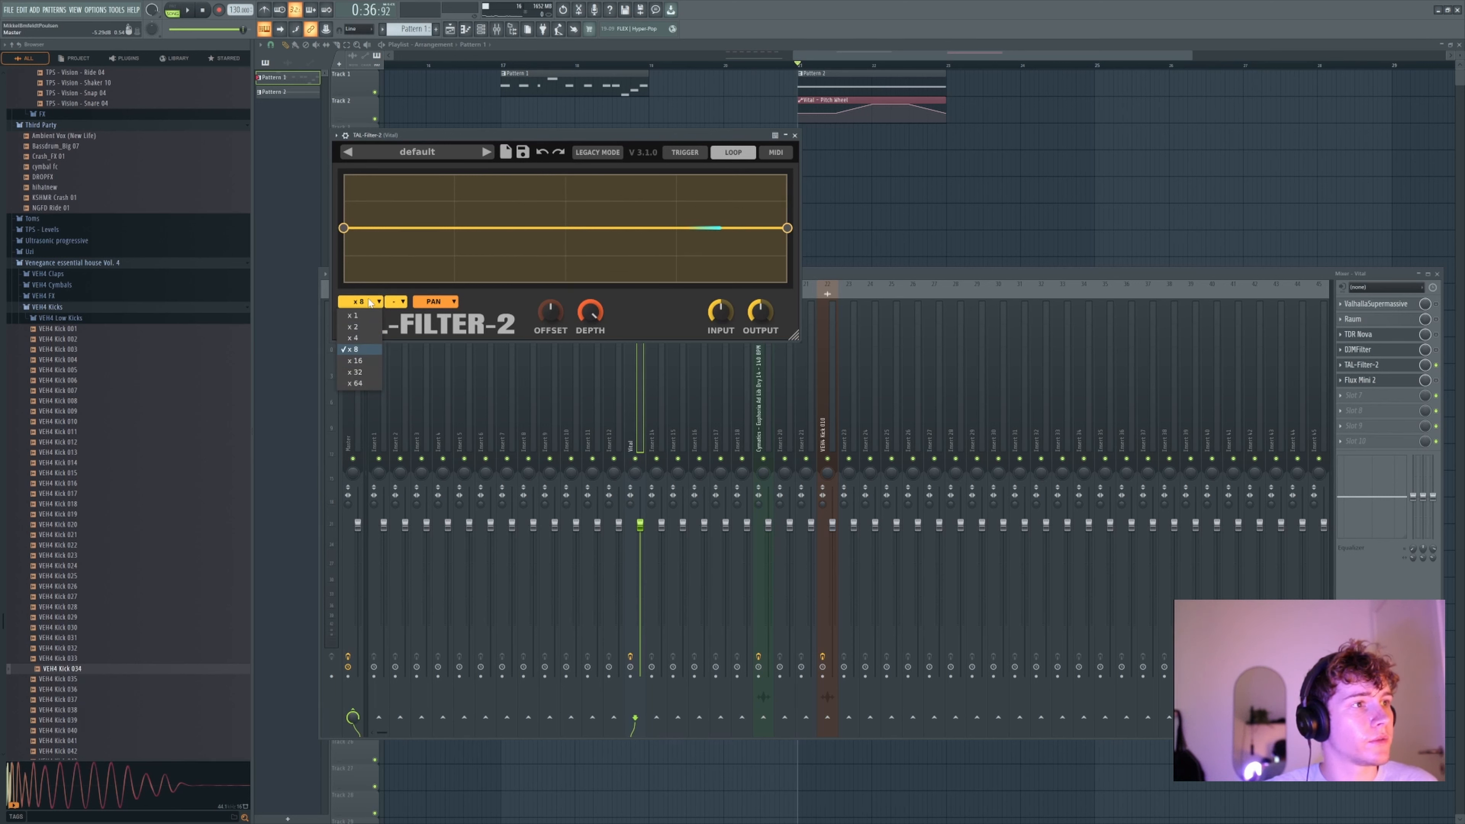
click(355, 360)
click(359, 301)
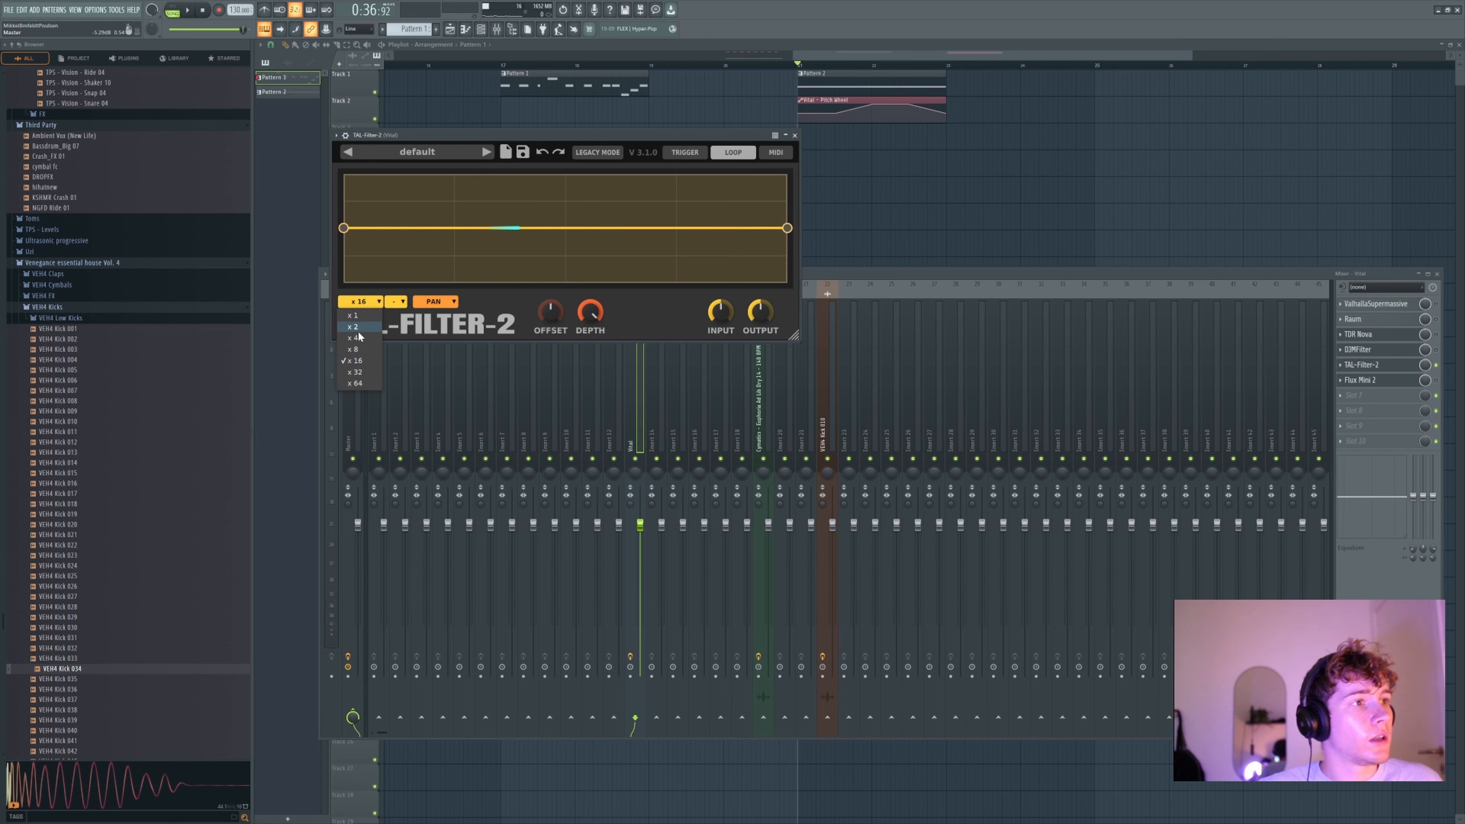
click(359, 338)
click(397, 302)
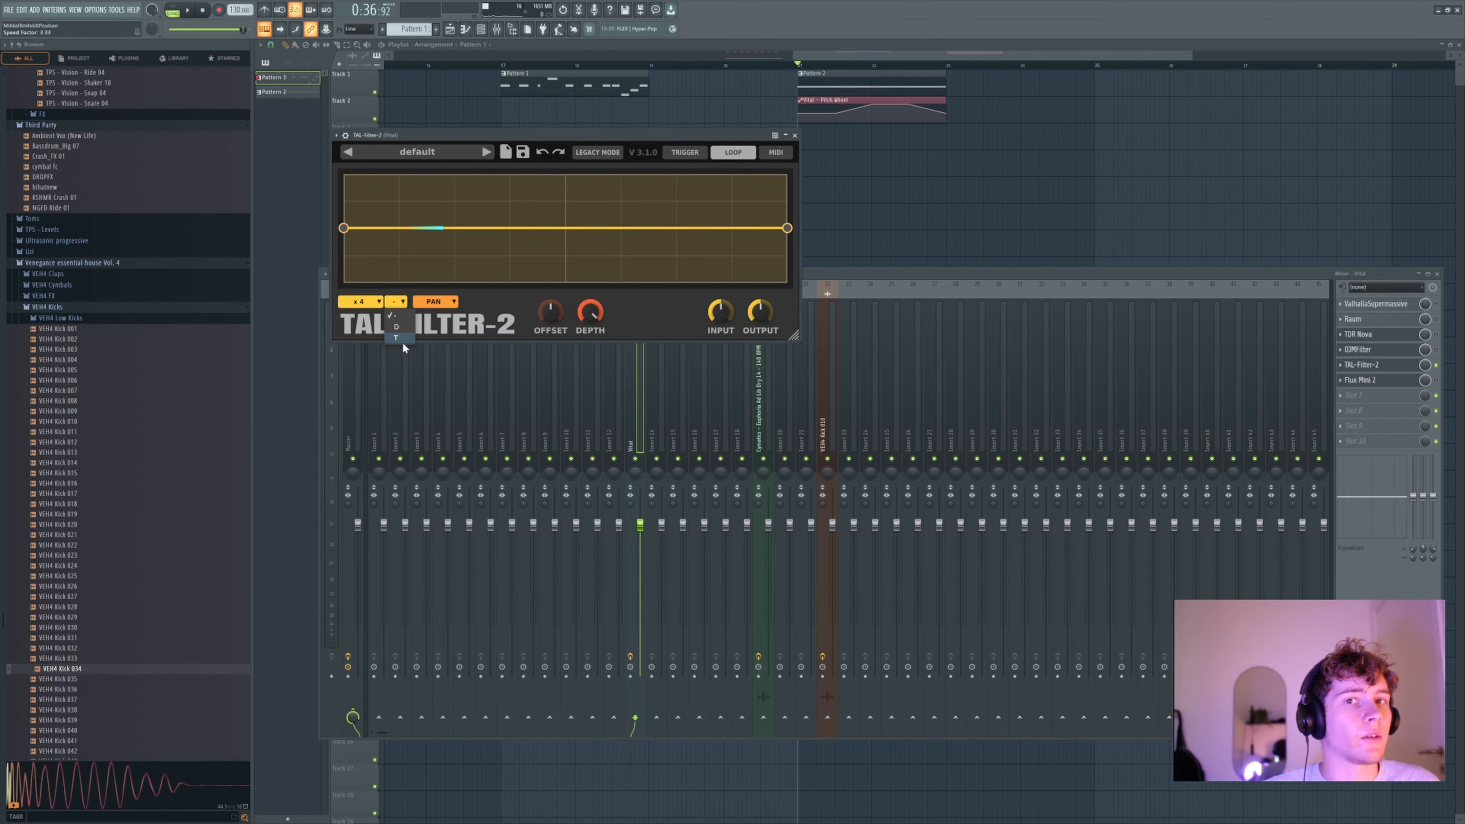
click(398, 315)
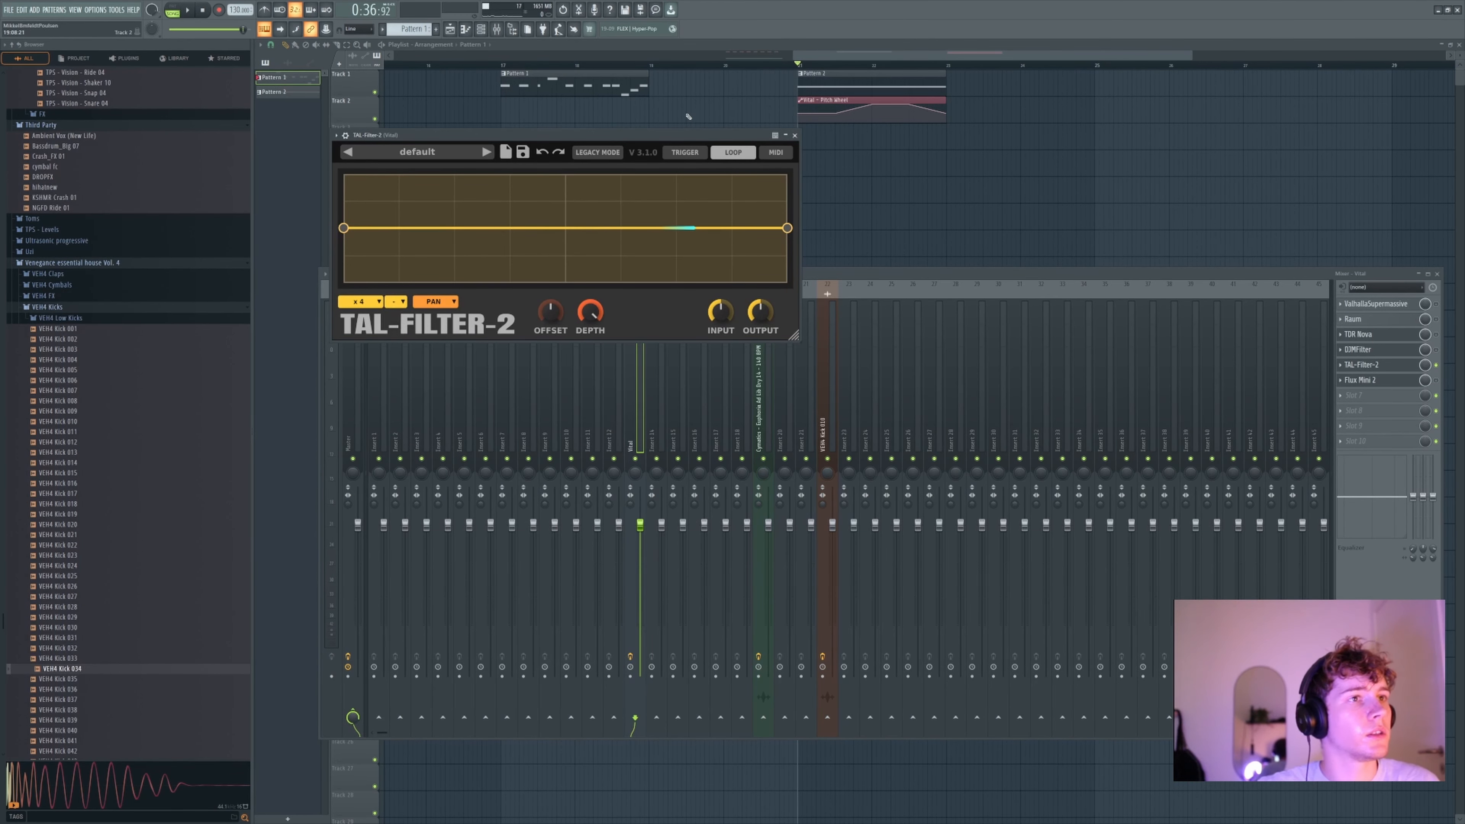
- Audition the Pattern 2 section with TAL-Filter-2's flat curve, stop playback and bring the plugin back up
drag(865, 53, 885, 62)
key(space)
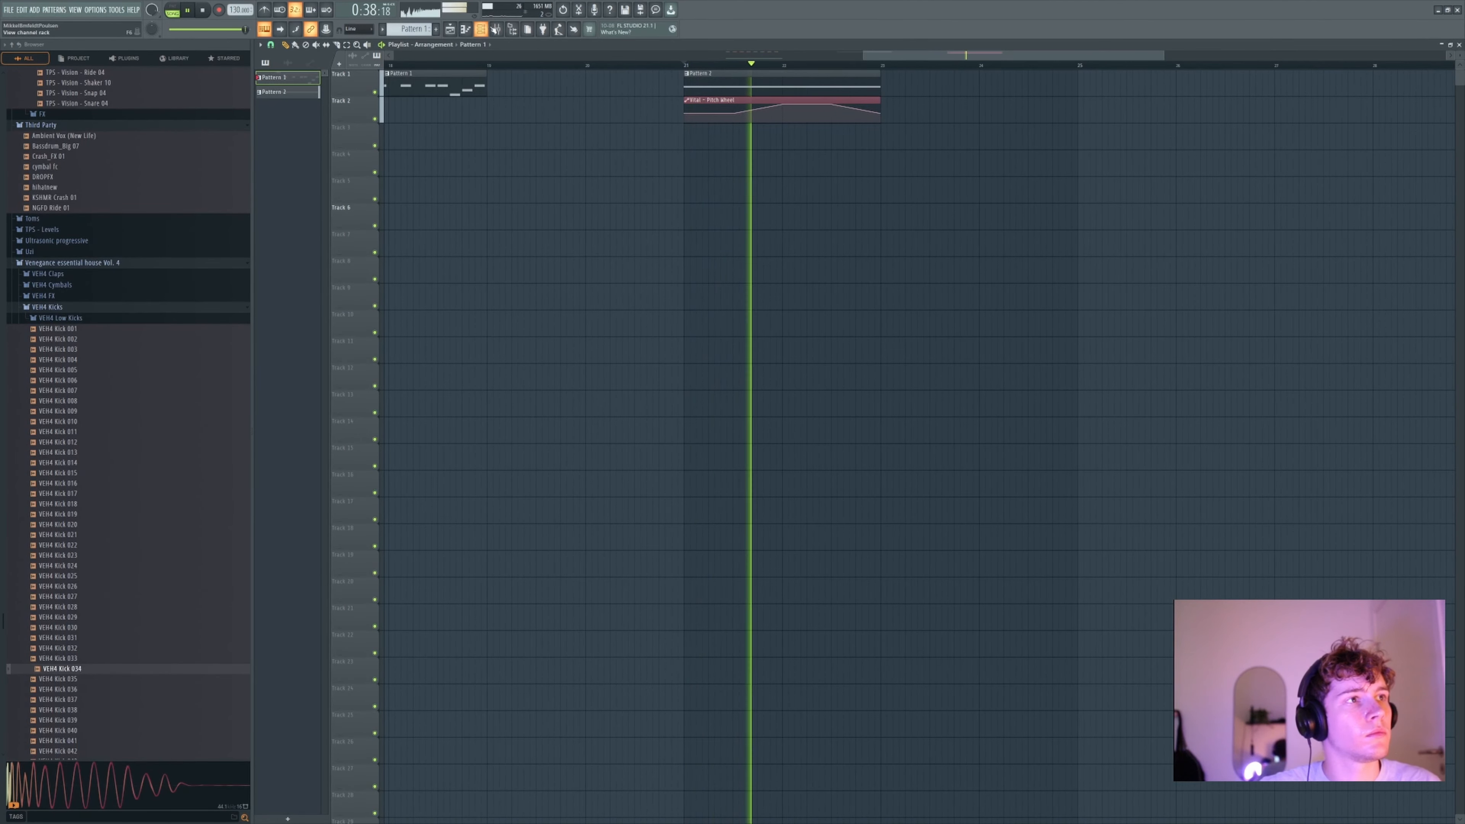
key(F9)
key(space)
click(1362, 364)
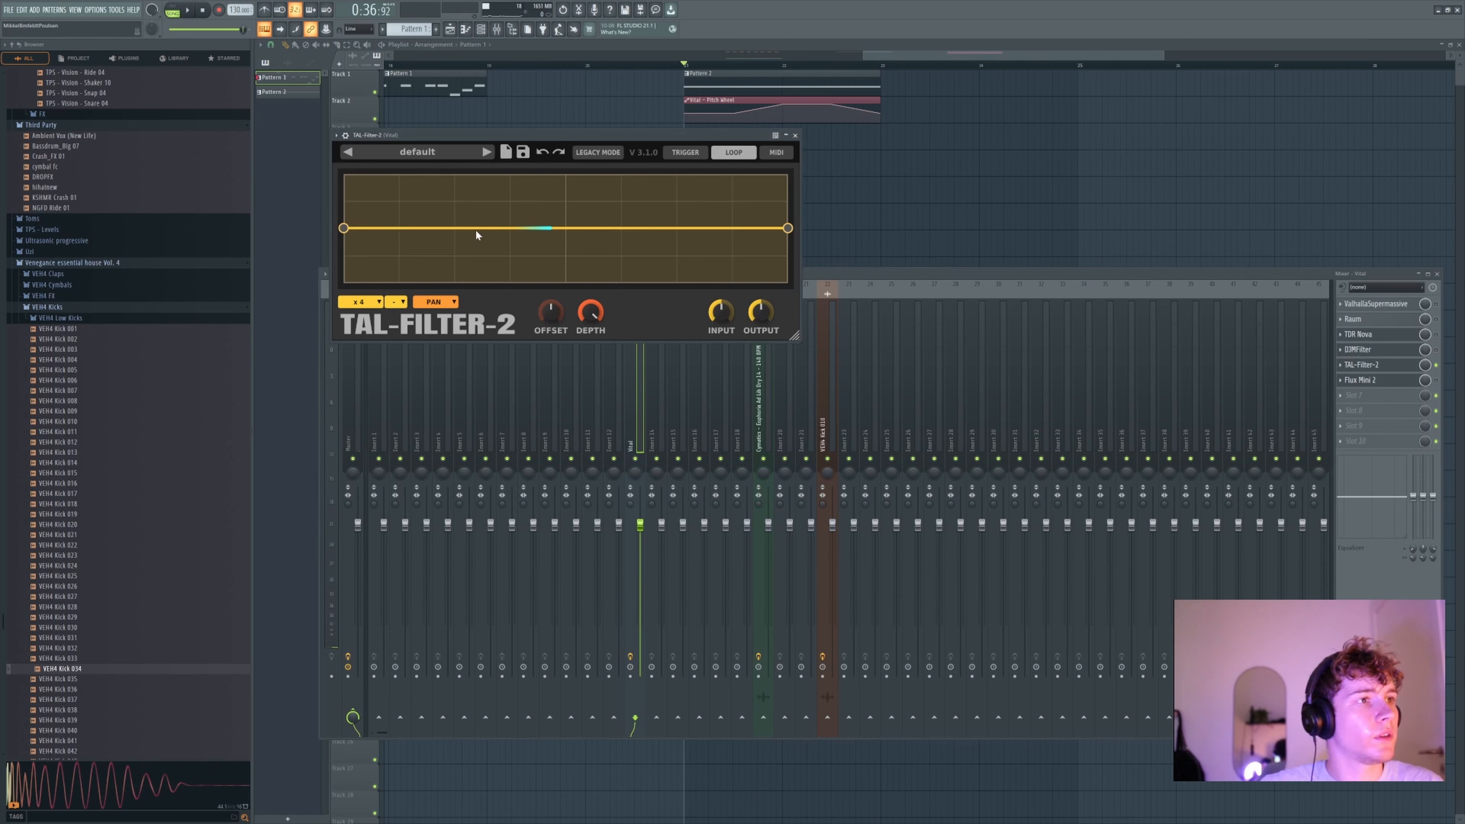
- Shape TAL-Filter-2's curve into two full waves, with peaks at one and three quarters and lows at the start, middle and end
drag(454, 228, 453, 174)
drag(343, 228, 344, 283)
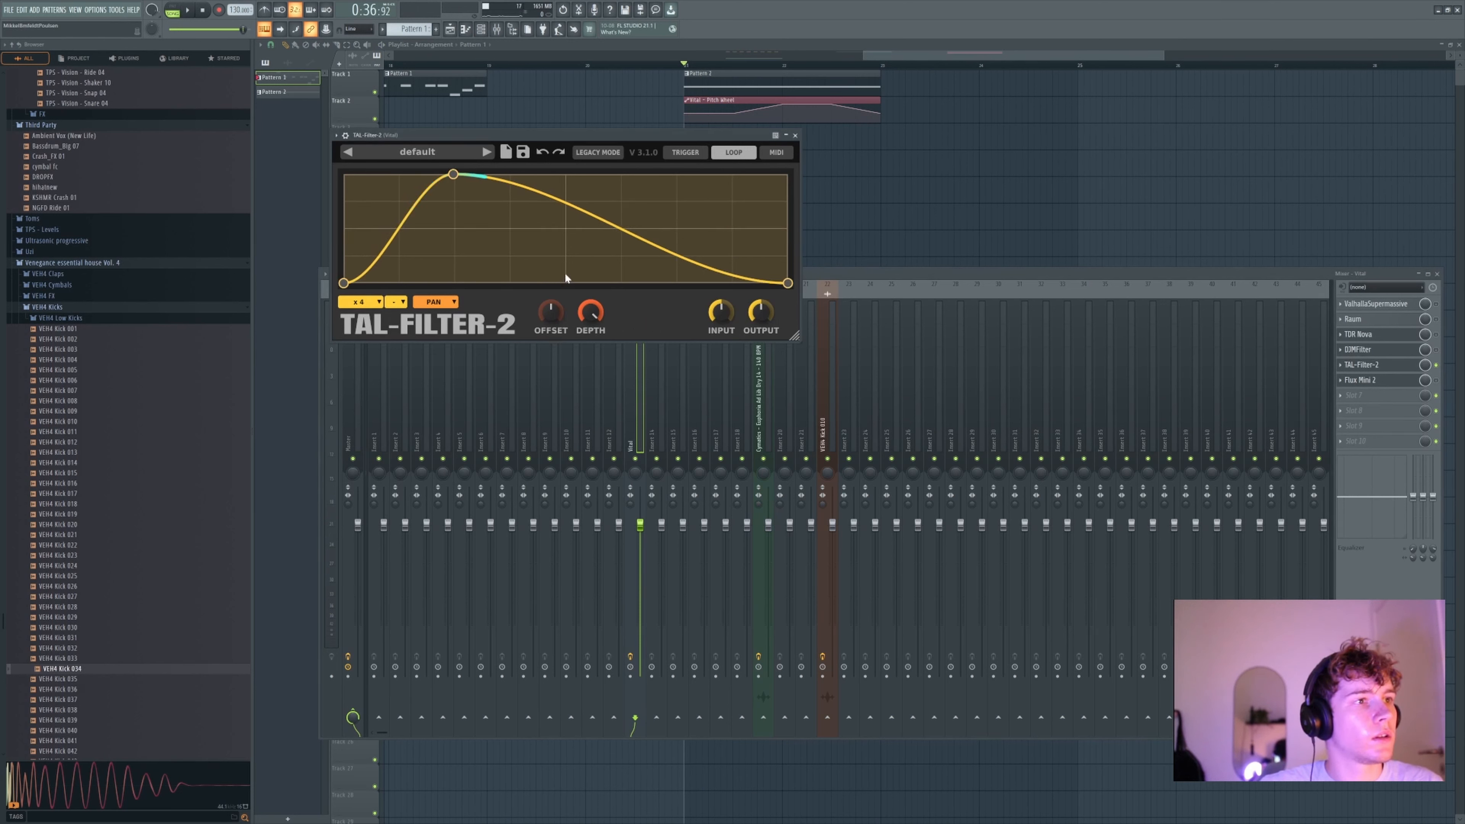
drag(565, 274, 564, 283)
click(677, 175)
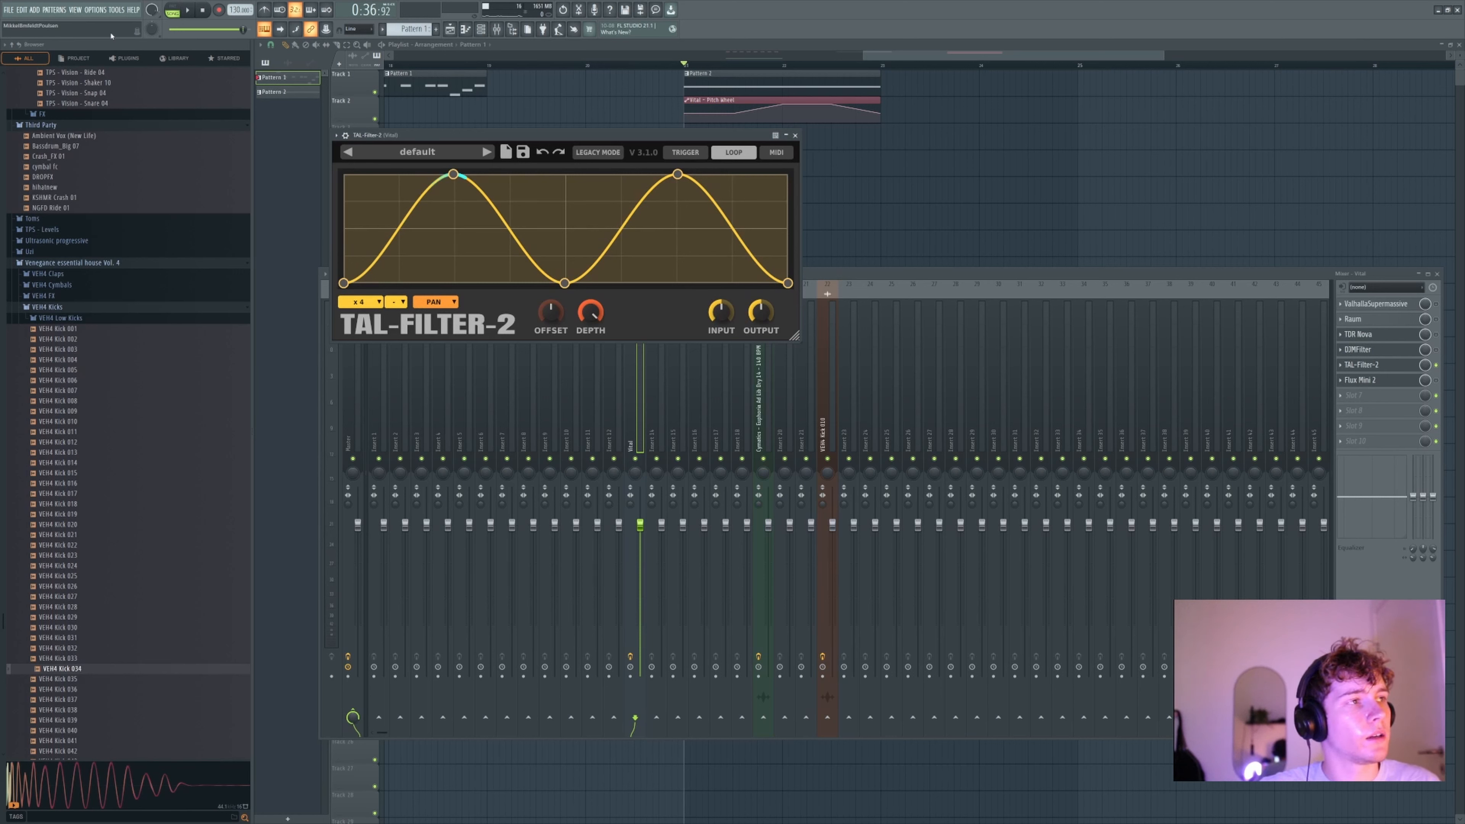
- Play the section through the pan modulation, stop it, and set TAL-Filter-2's speed to x 8
key(space)
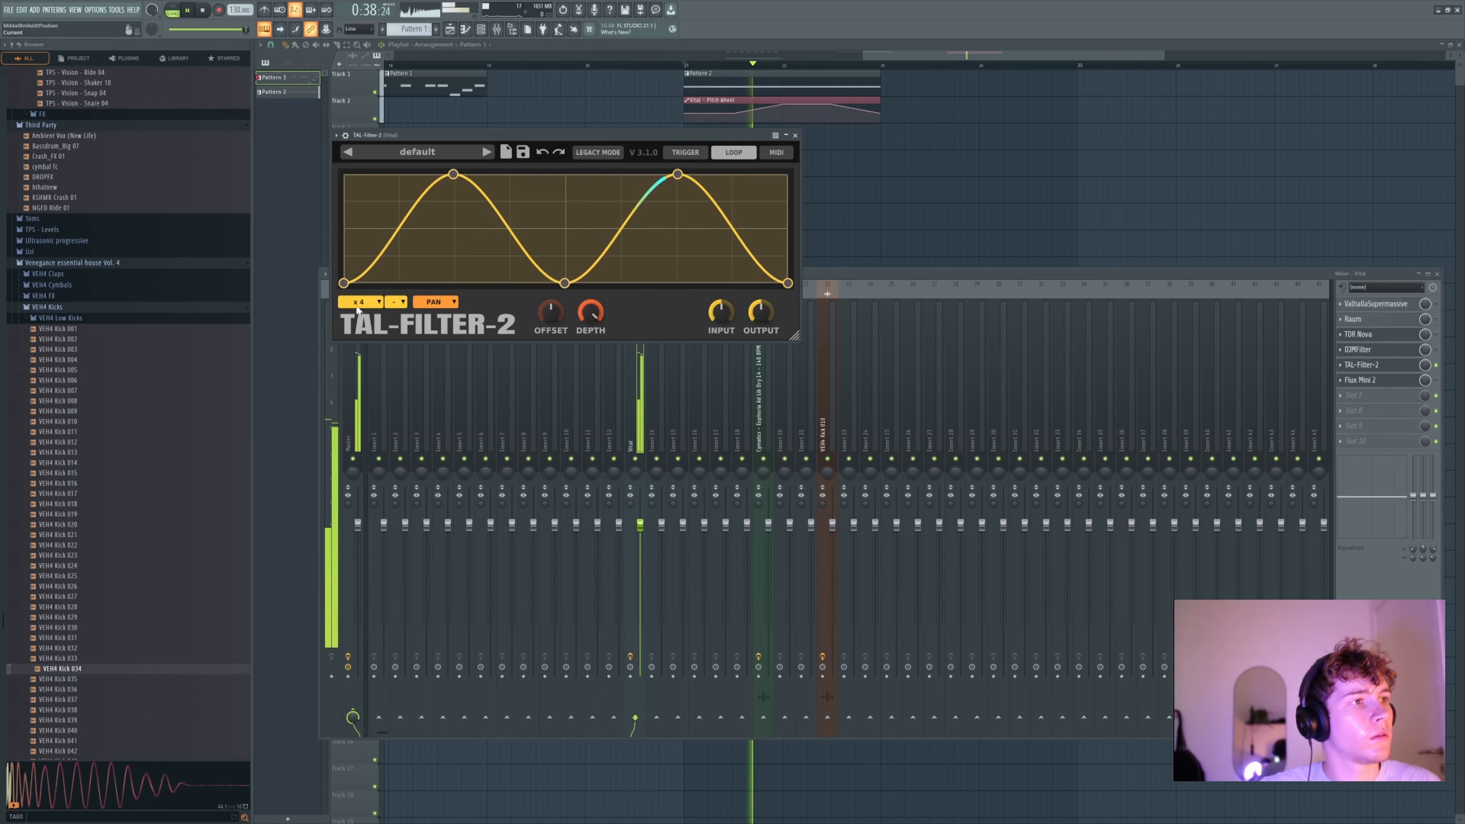
click(358, 306)
key(space)
click(362, 349)
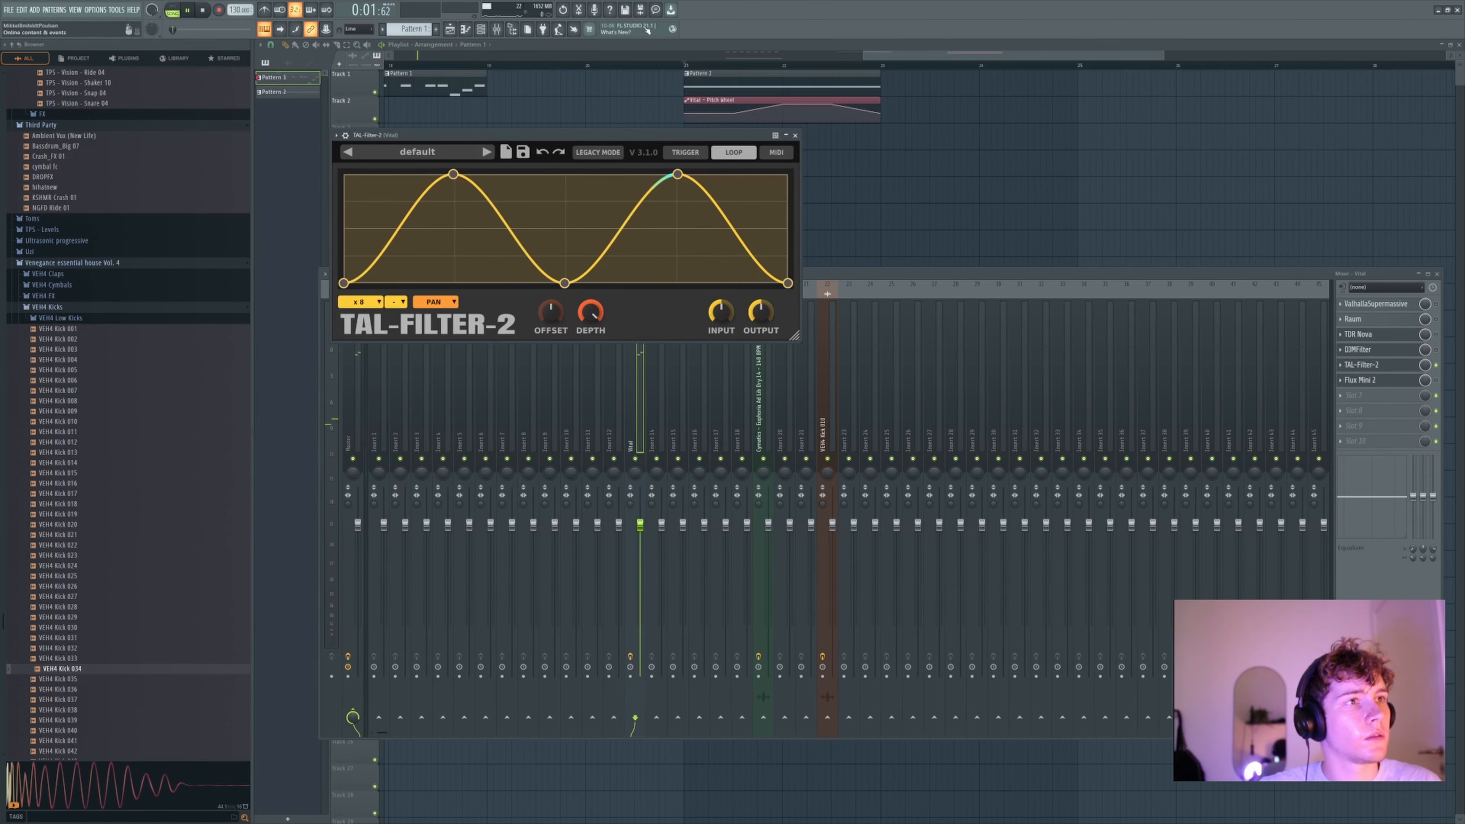
- Mark the Pattern 2 clip as the playlist's loop range and audition it with TAL-Filter-2's speed set to x 16
drag(686, 66, 869, 68)
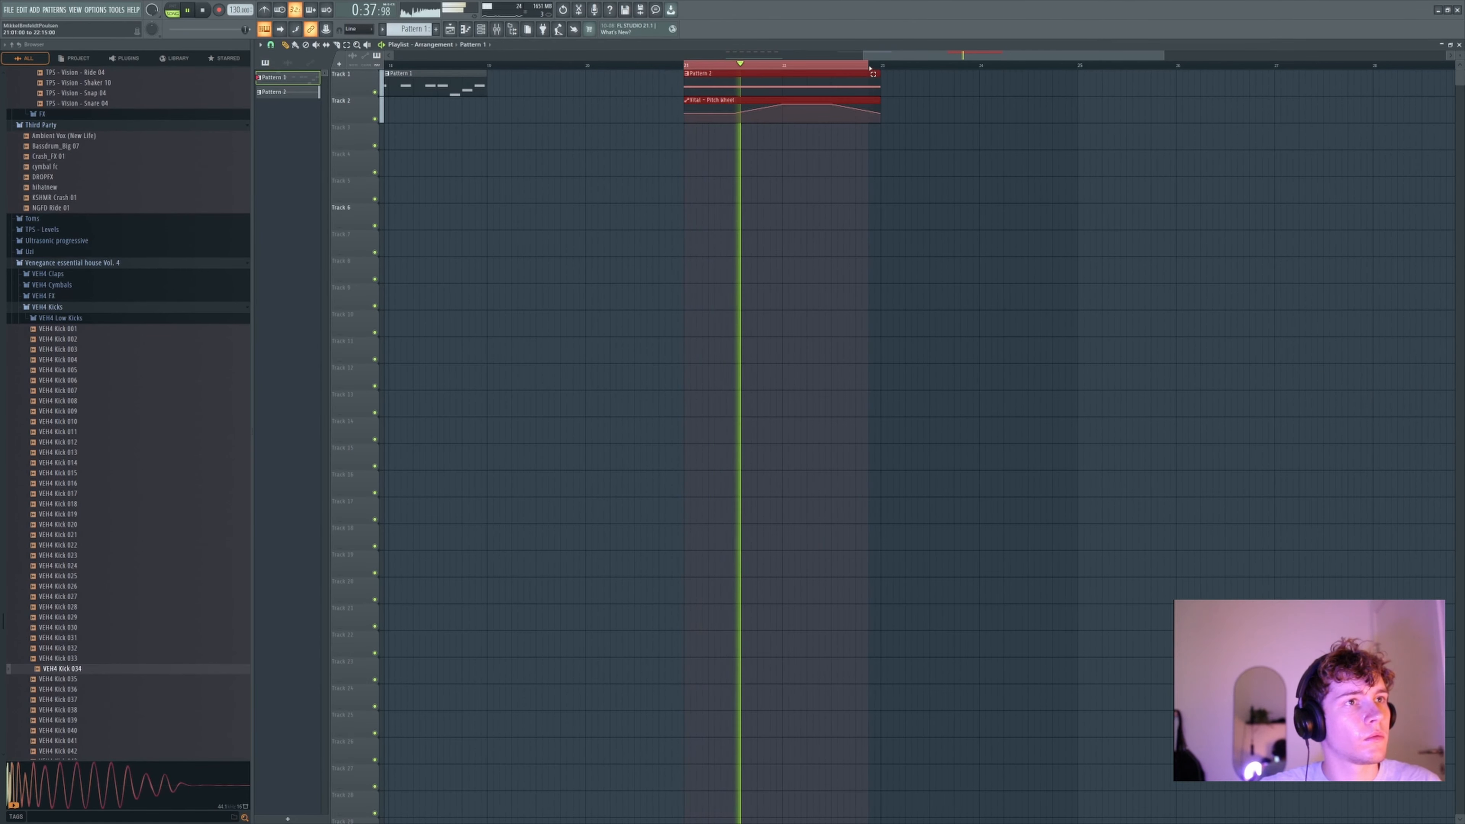
click(497, 29)
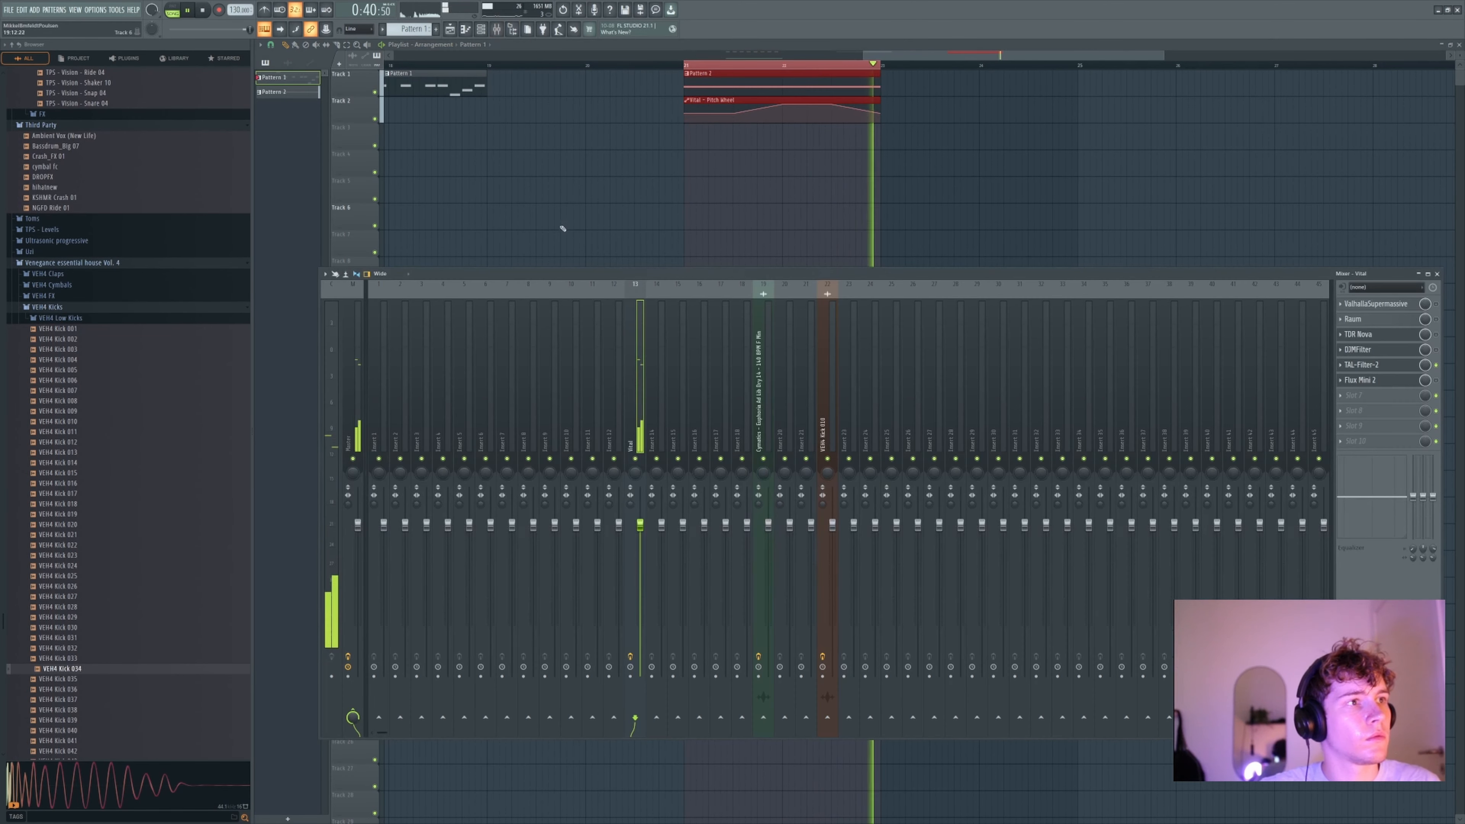
click(1367, 363)
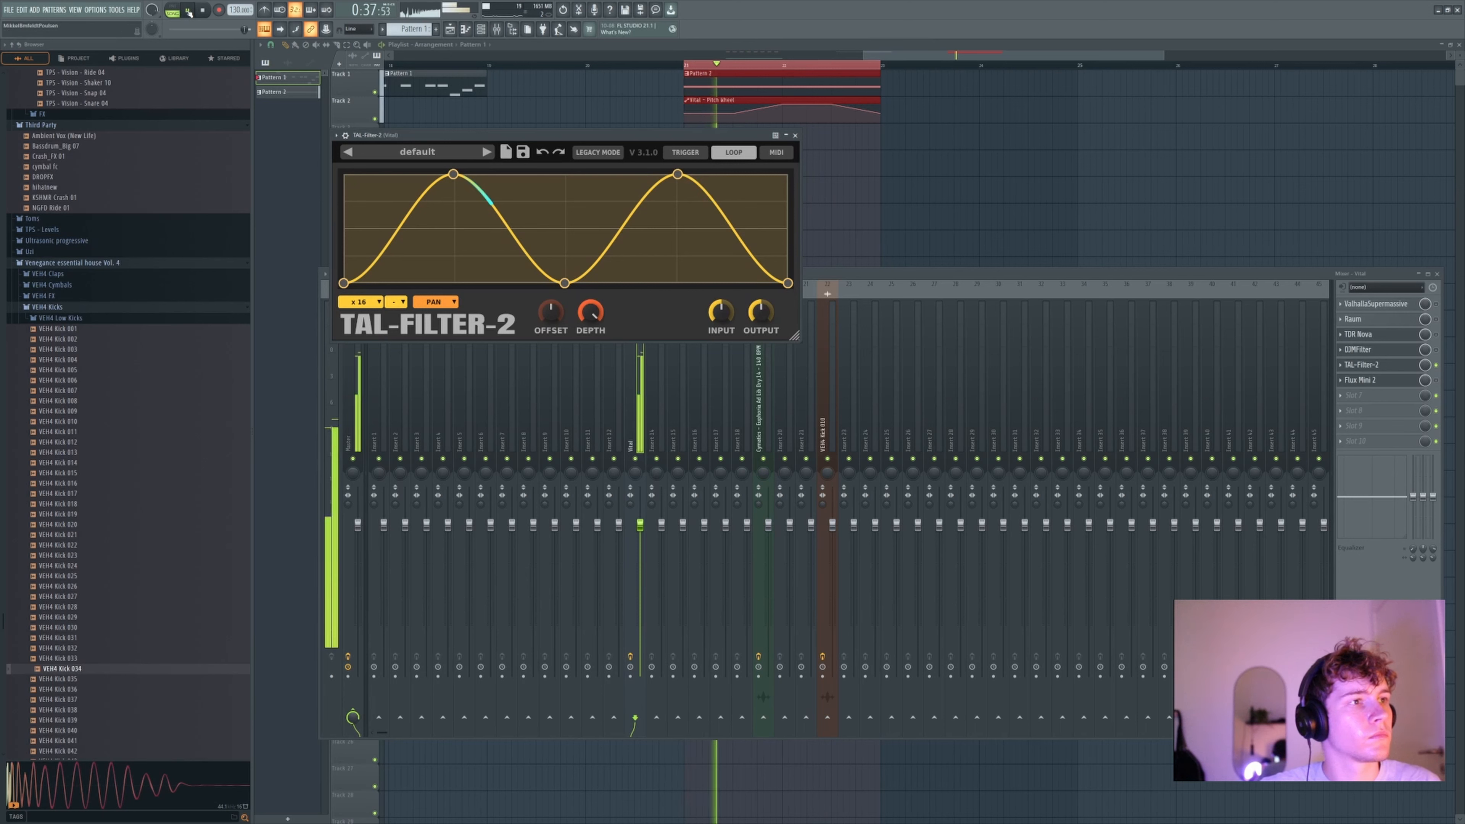
key(space)
- Set TAL-Filter-2's modulation type to VOLUME and play the looped section
click(434, 301)
click(440, 331)
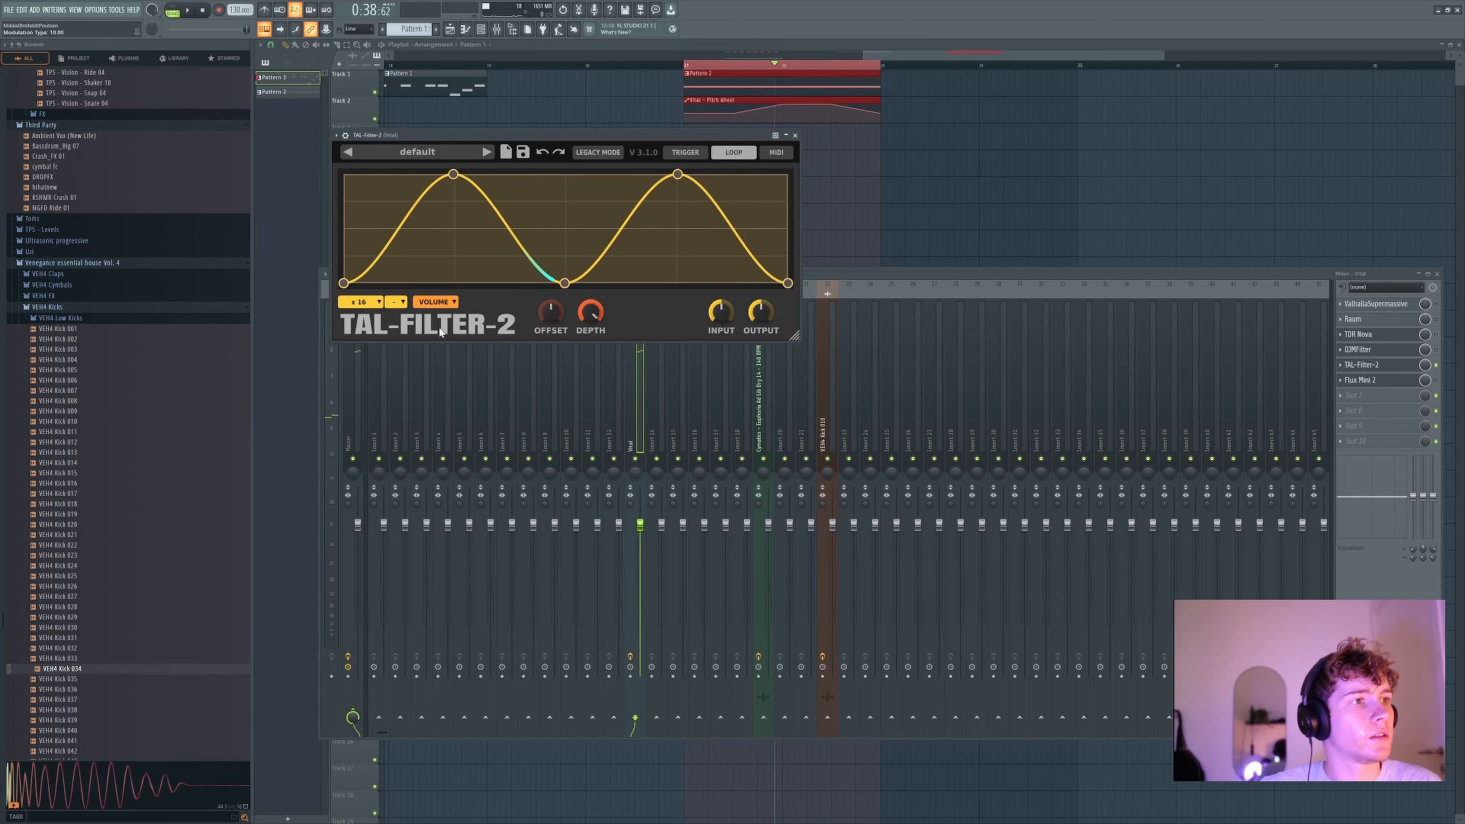
click(187, 10)
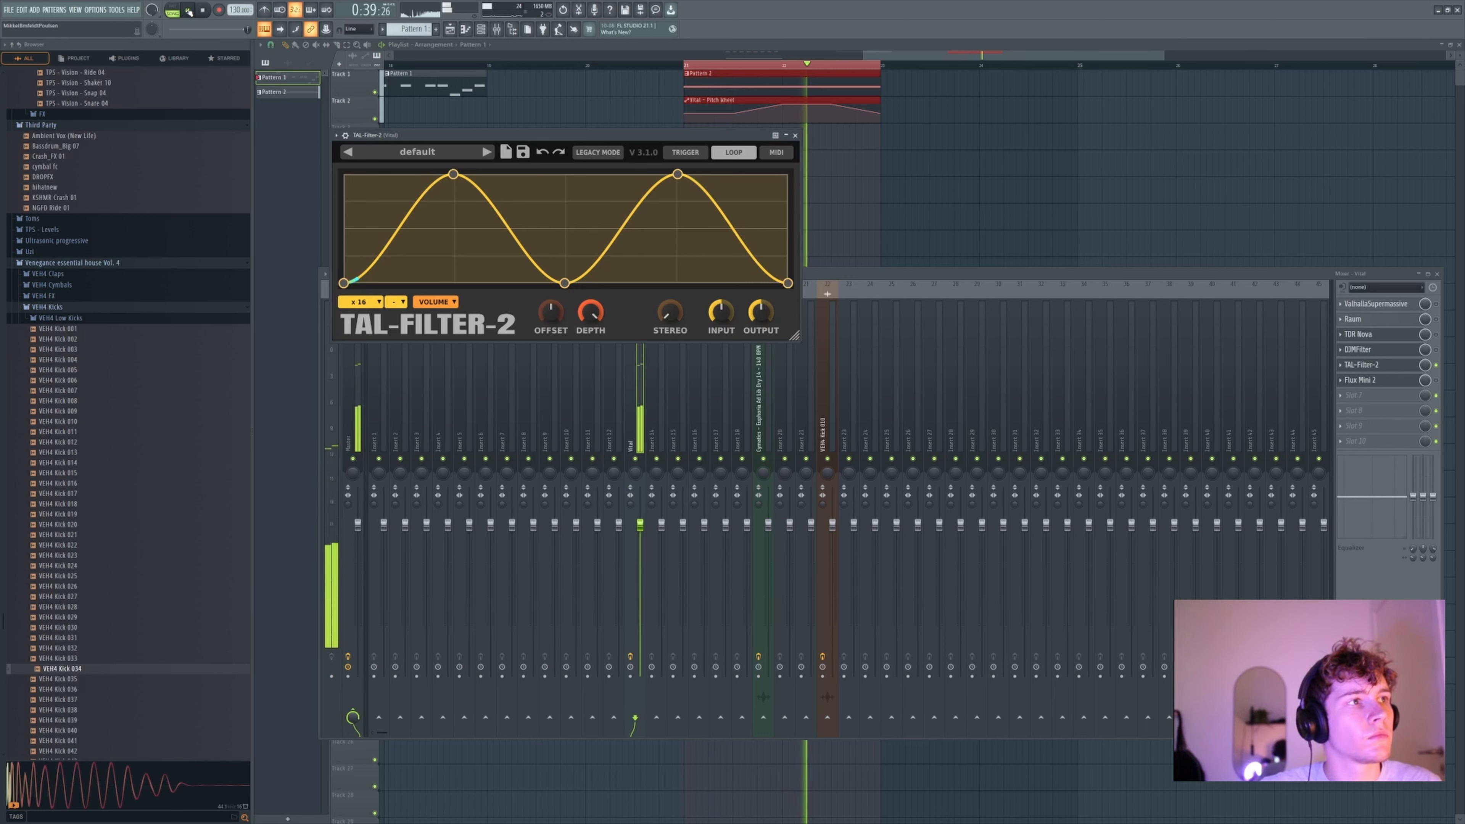
- Raise TAL-Filter-2's OFFSET and lower its DEPTH, audition the loop, and turn STEREO up to about its midpoint
mouse_move(550, 312)
mouse_down()
mouse_move(548, 361)
mouse_move(544, 289)
mouse_move(555, 322)
mouse_move(562, 280)
mouse_move(595, 362)
mouse_move(587, 346)
mouse_up()
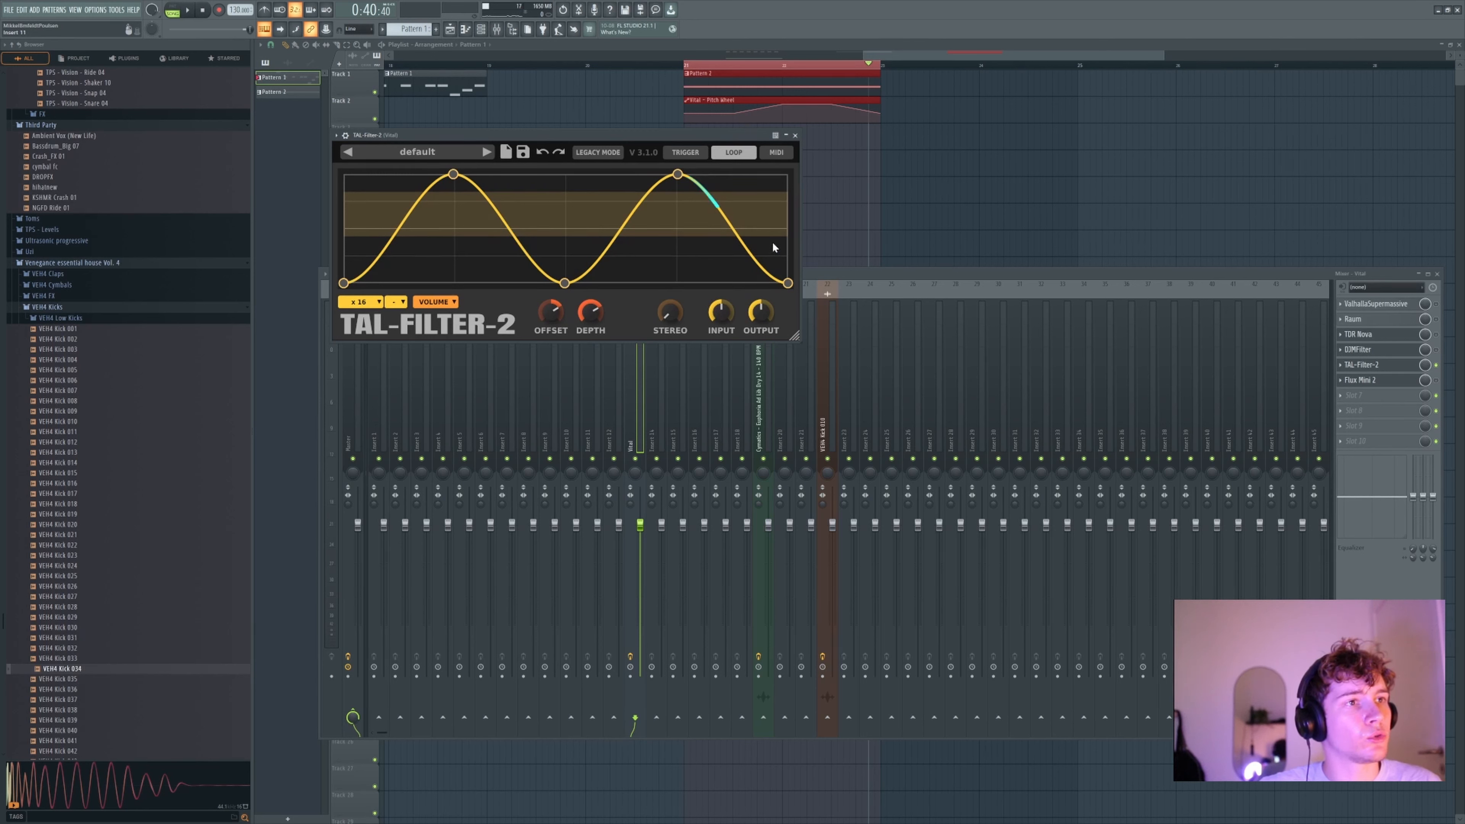
click(189, 10)
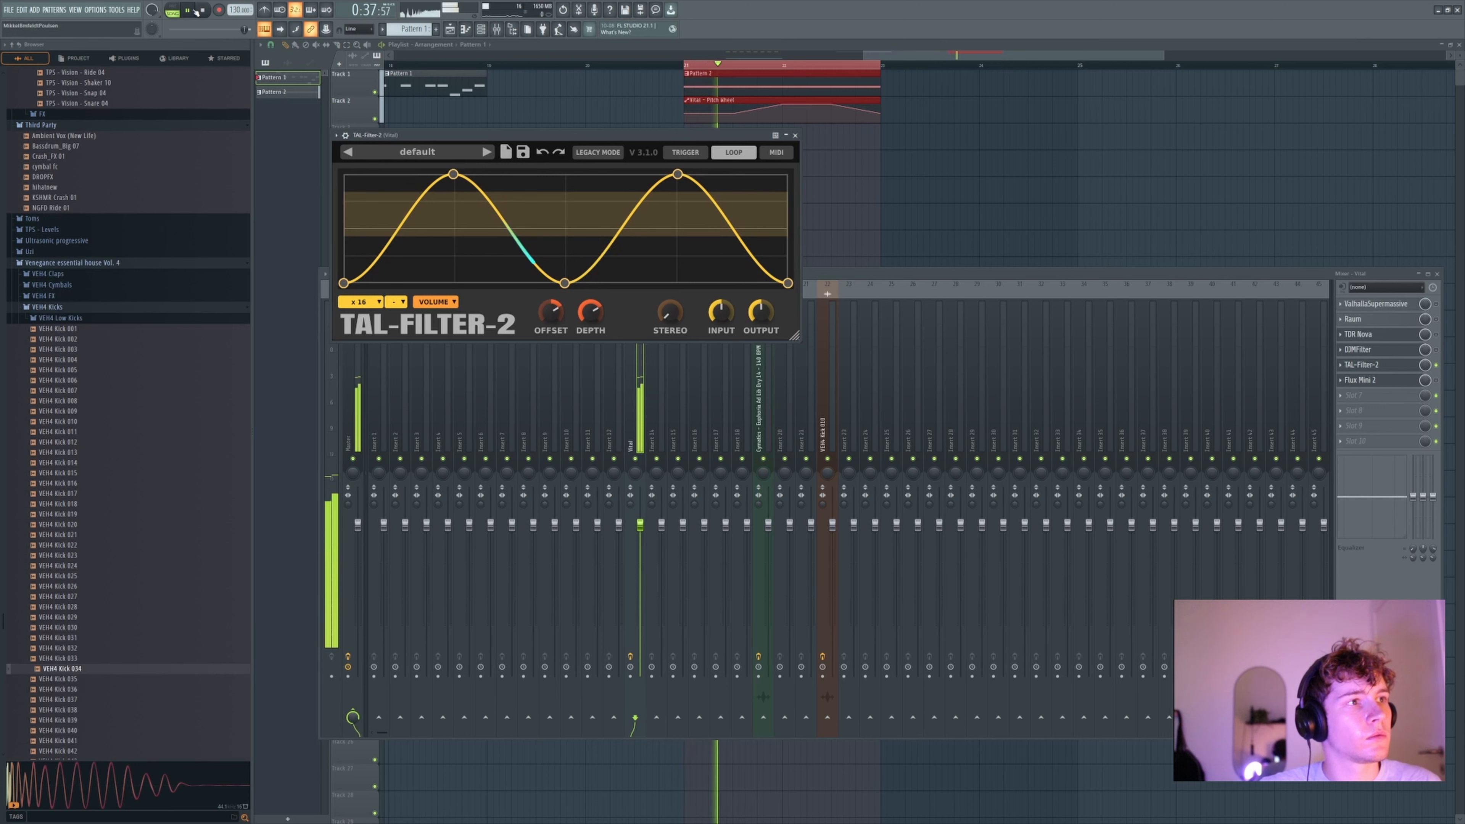
click(189, 10)
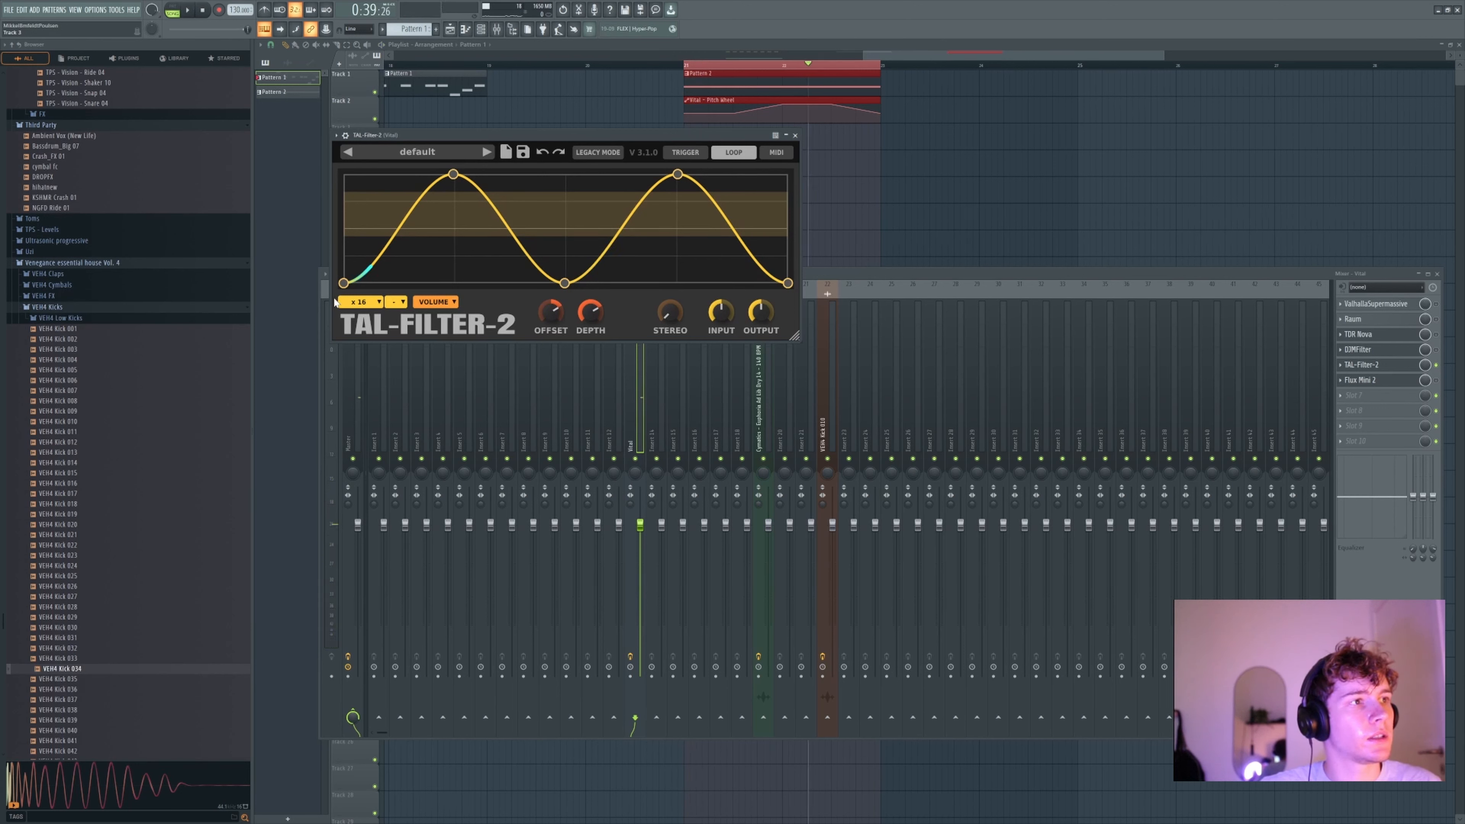
drag(670, 314, 660, 238)
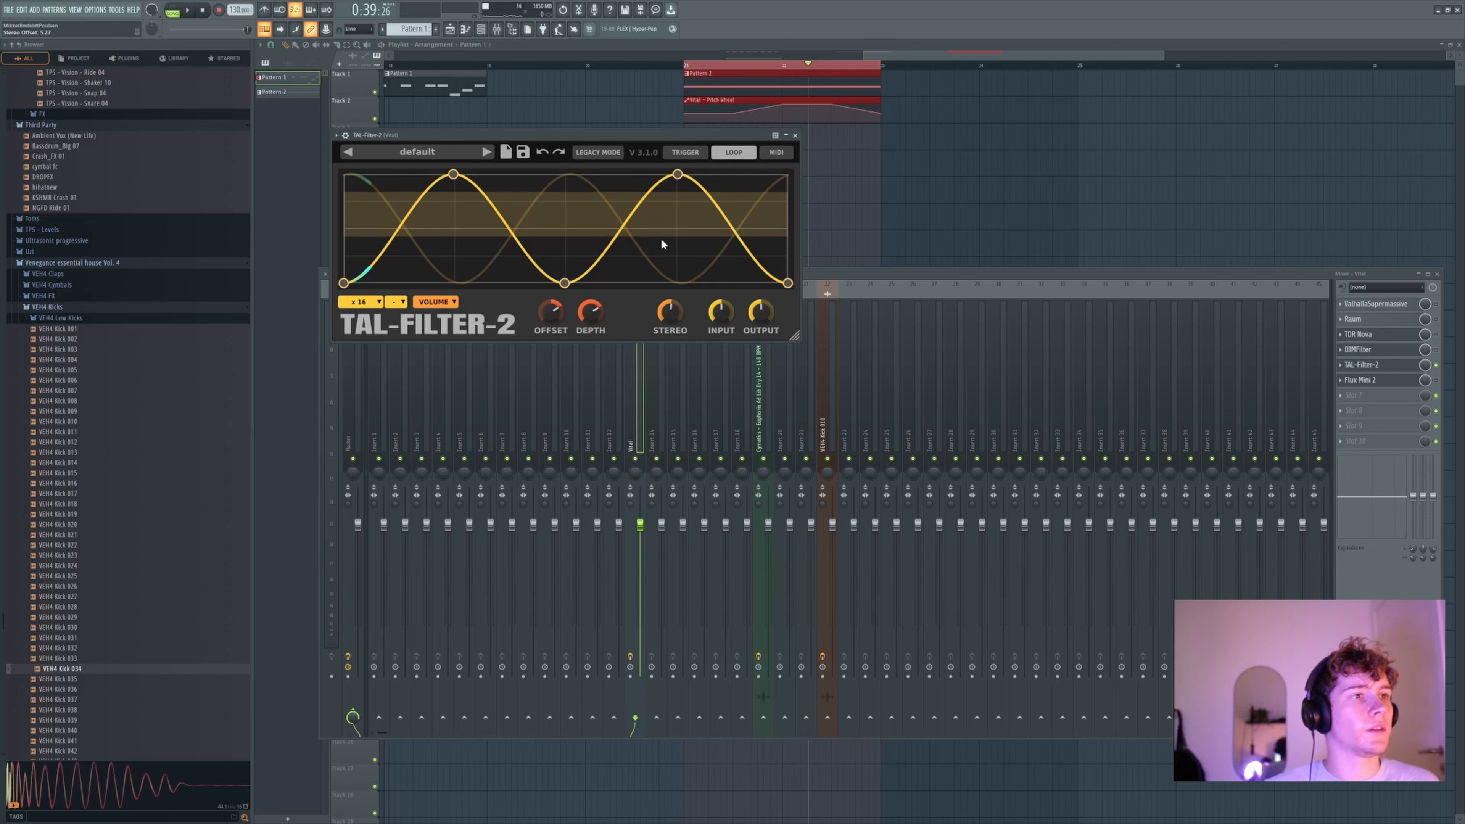
- Load TAL-Filter-2's LP Slow Sine preset from the TAL filter presets and audition the looped section with it
click(427, 153)
mouse_move(429, 195)
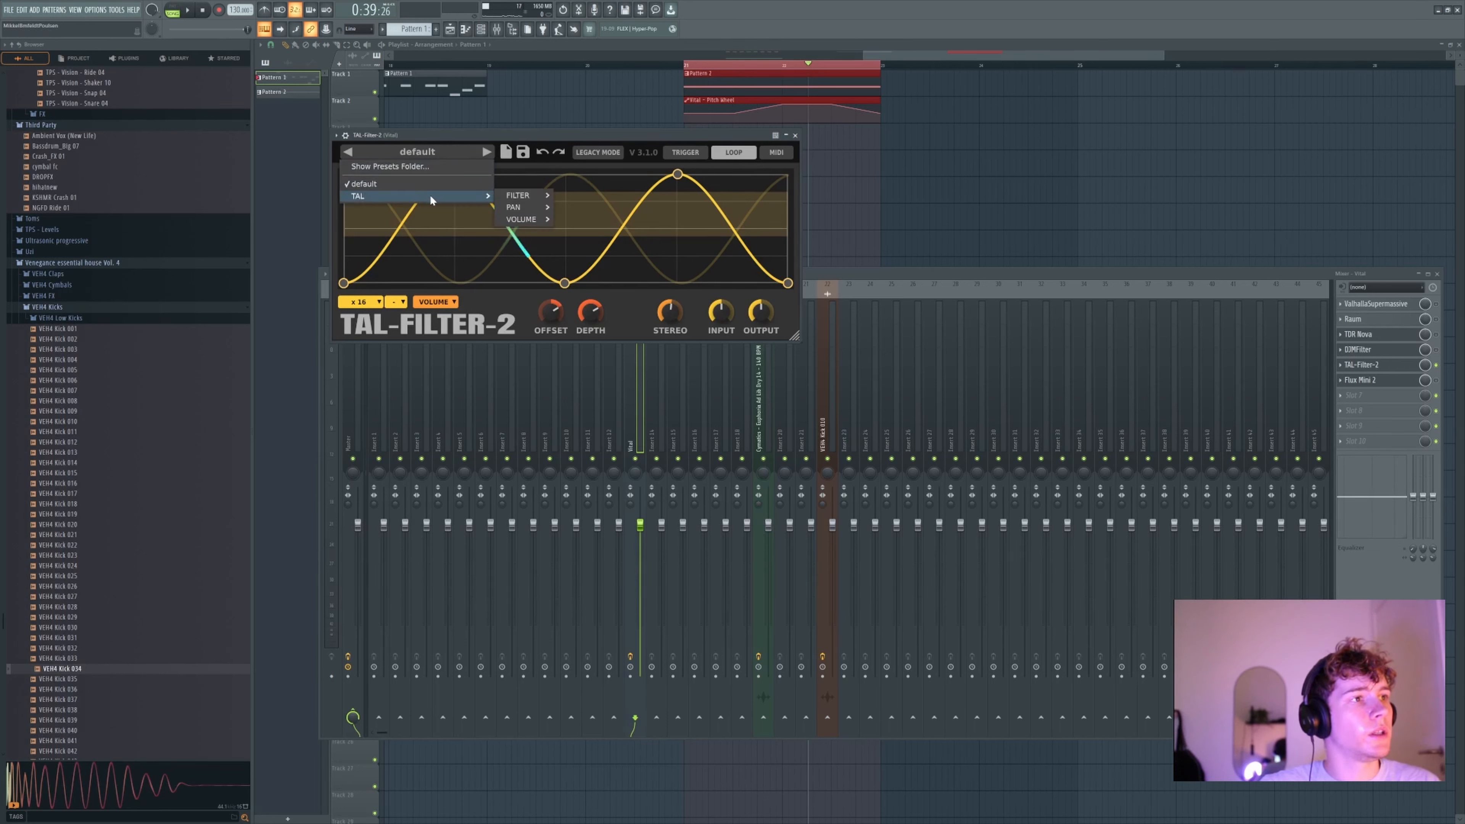
mouse_move(538, 195)
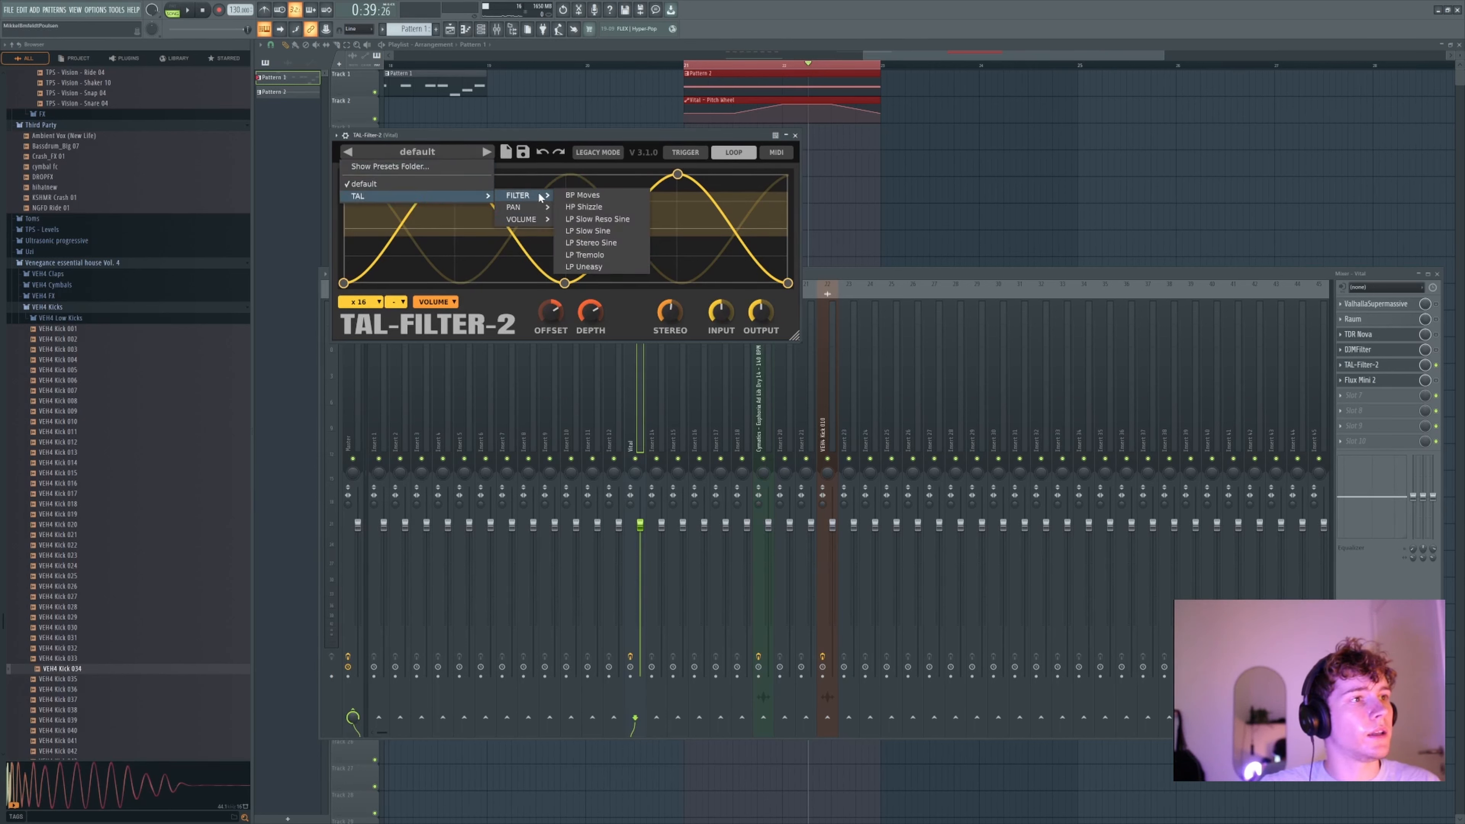
click(602, 230)
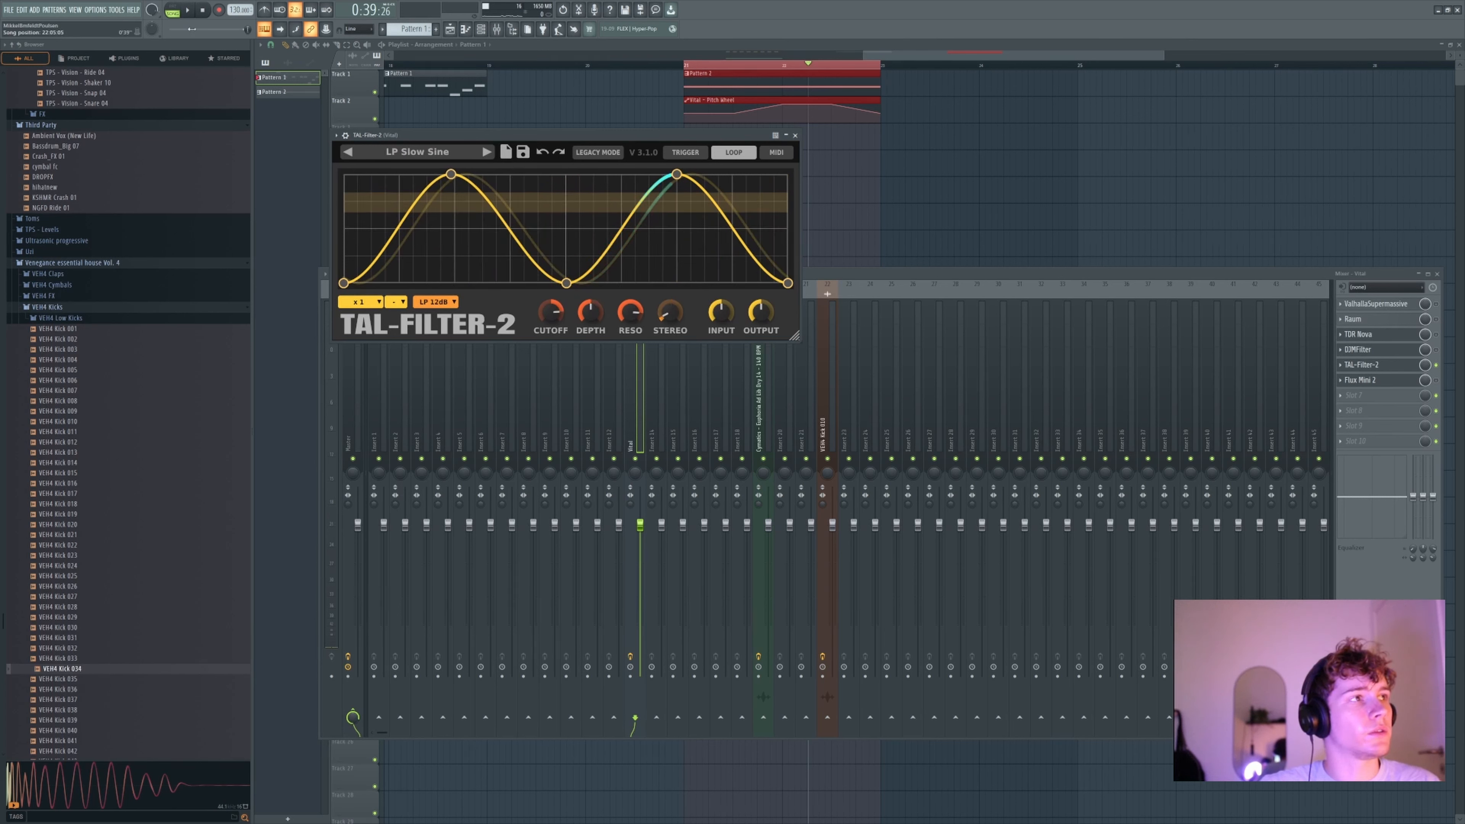
click(188, 10)
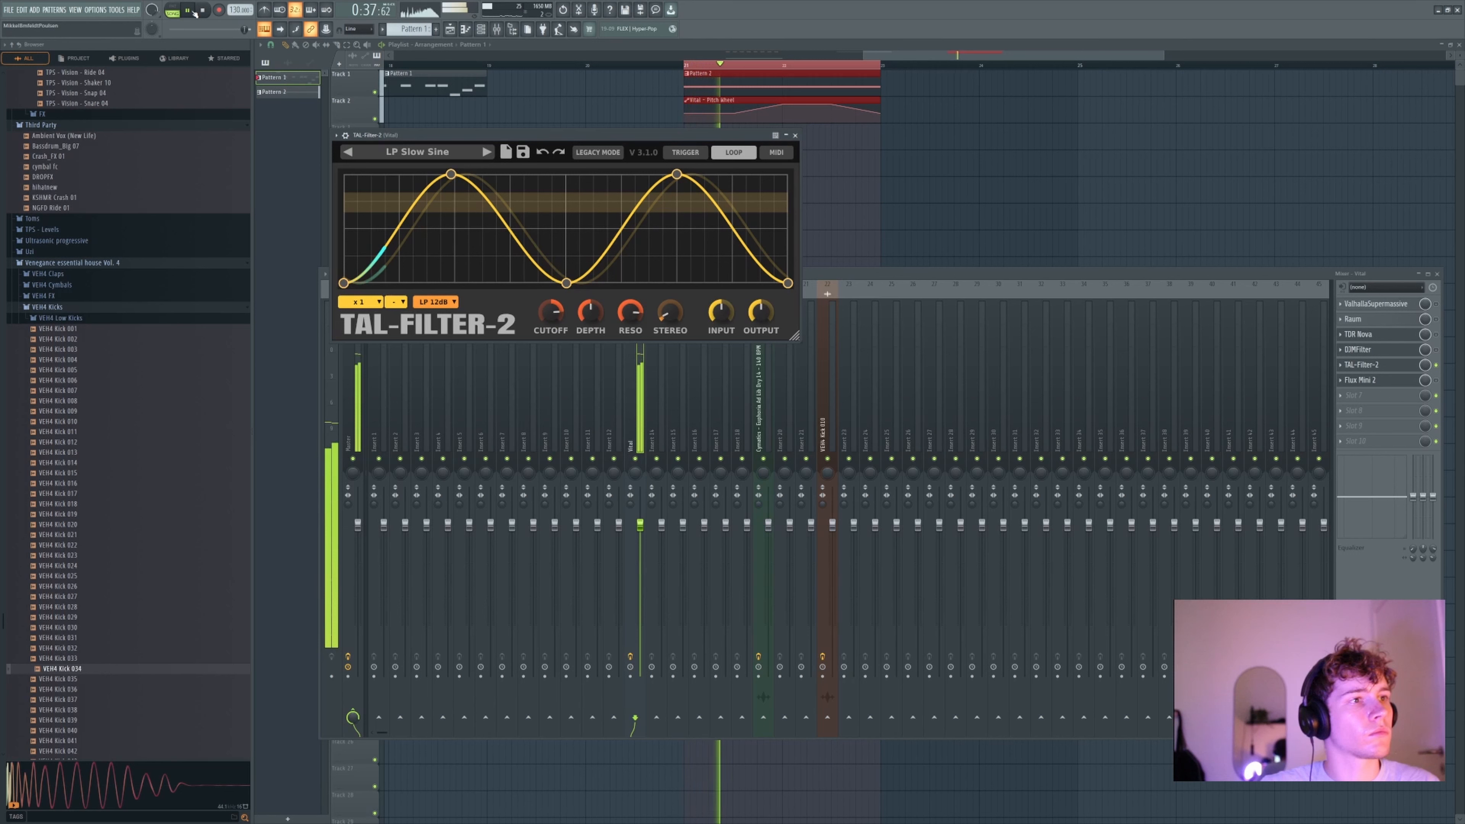
click(188, 10)
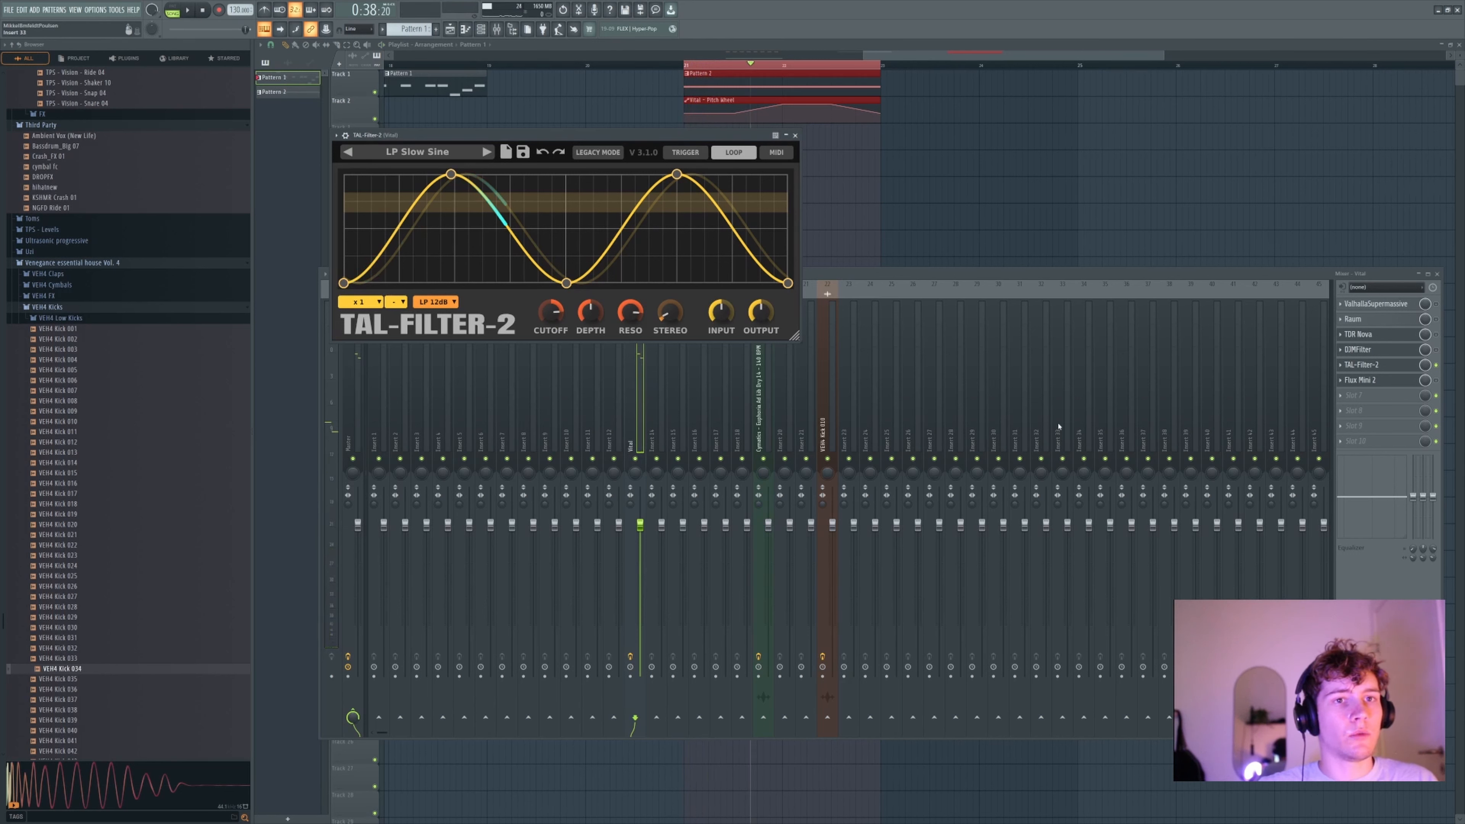
- Open Flux Mini 2 from the Vital track's effect chain
click(1386, 382)
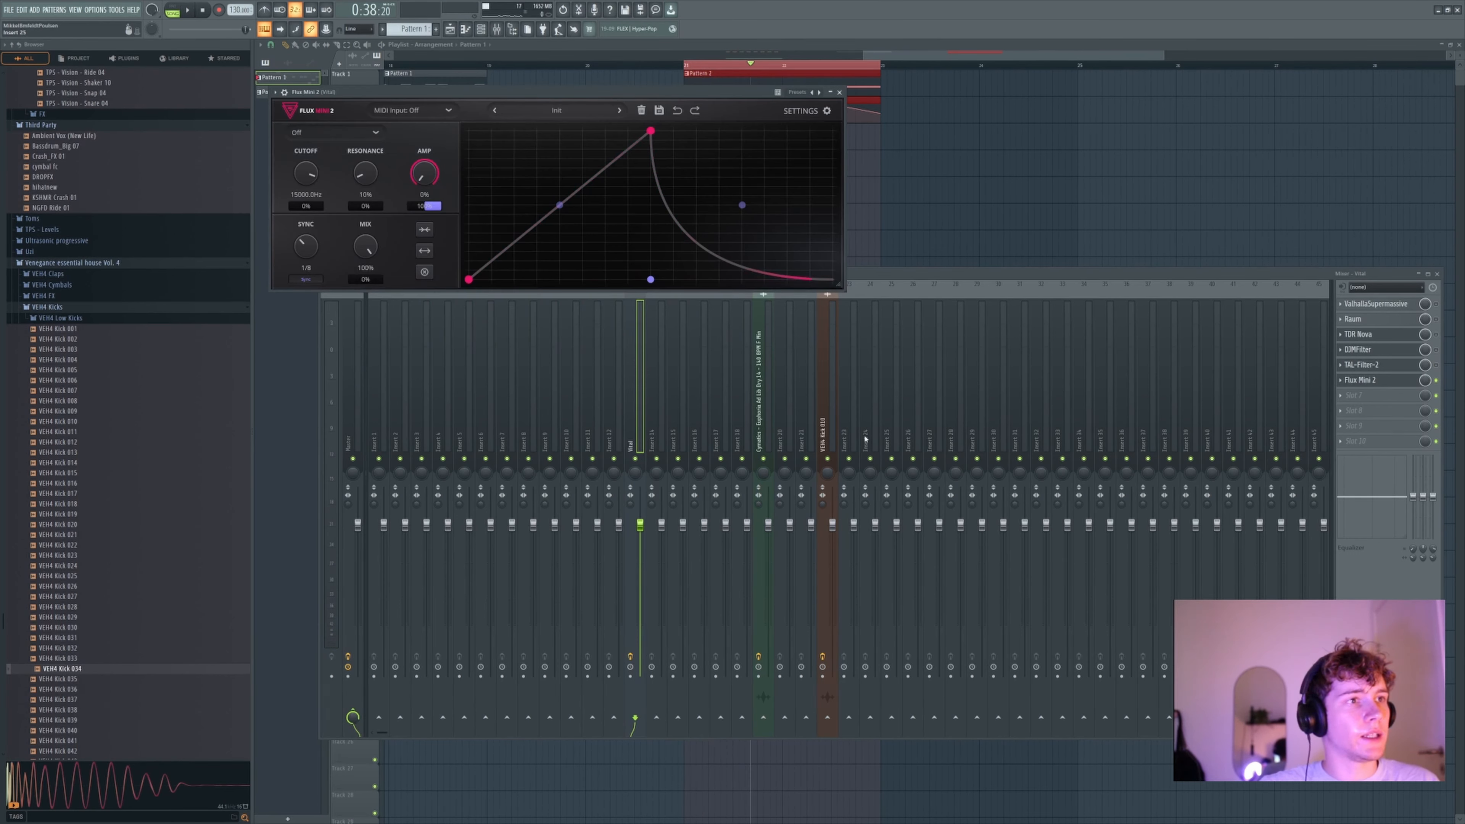